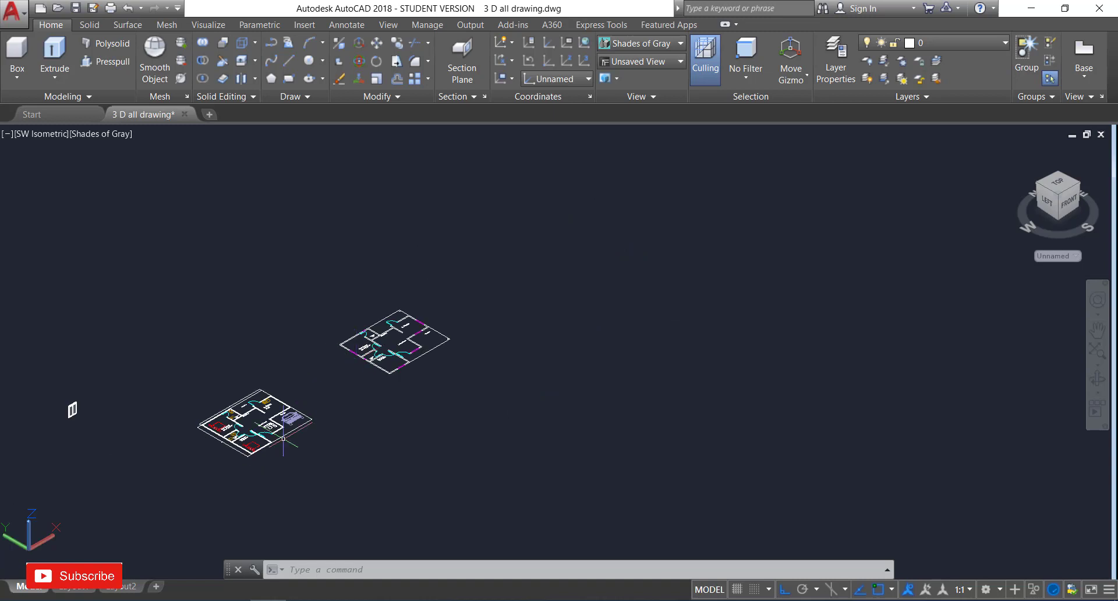
Presspull the L-shaped outer corner wall of the kitchen (K. Room) in the unfurnished floor plan to a height of 10'.
scroll(245, 433, "up", 6)
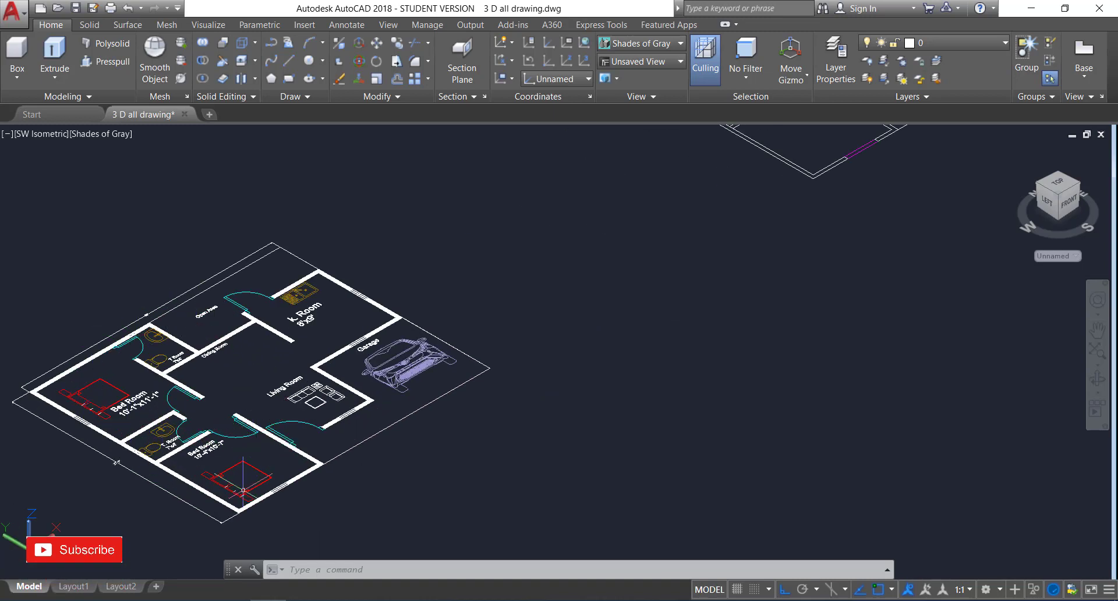
scroll(308, 473, "down", 4)
scroll(525, 327, "up", 6)
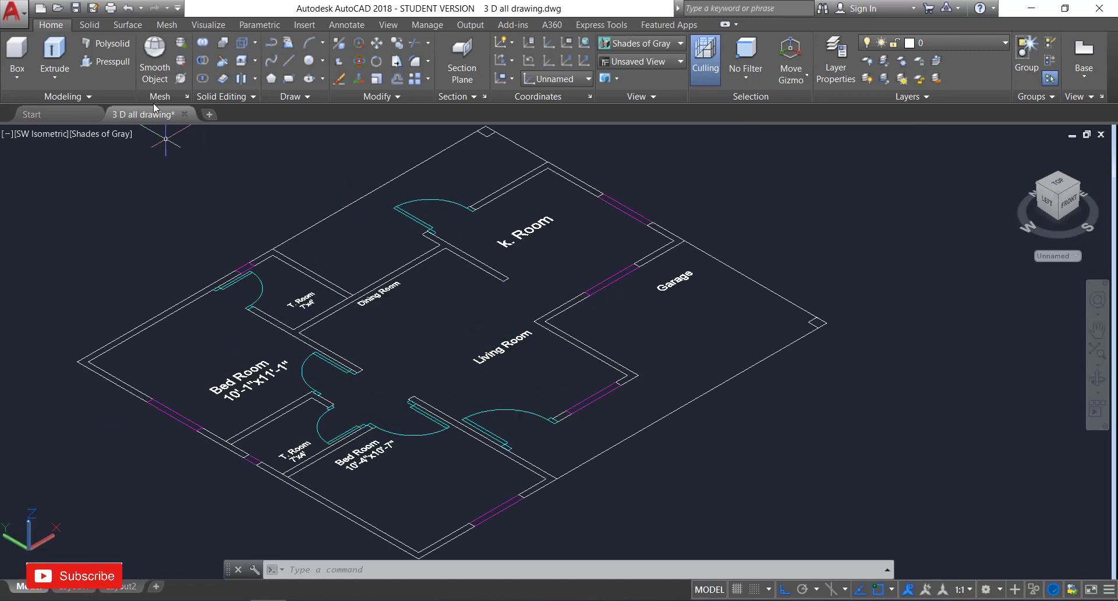
left_click(104, 61)
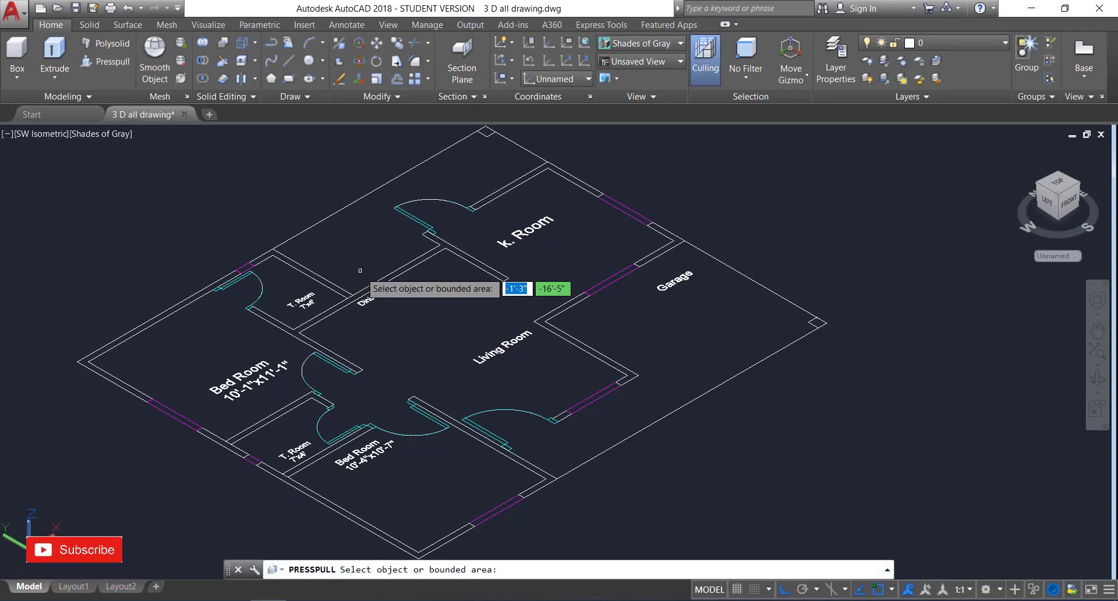
left_click(526, 176)
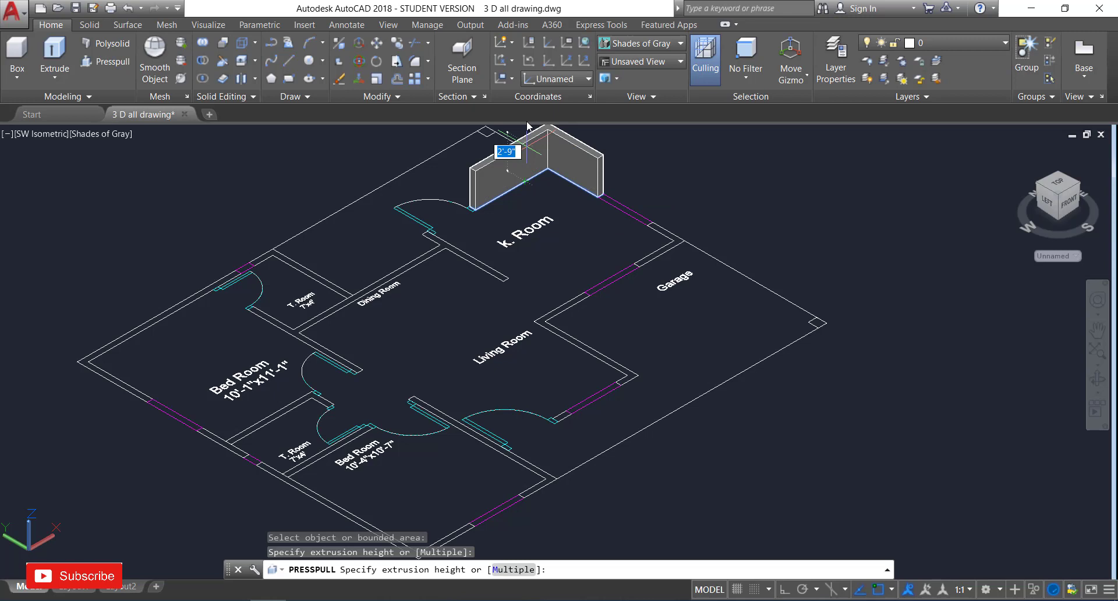
type("10'")
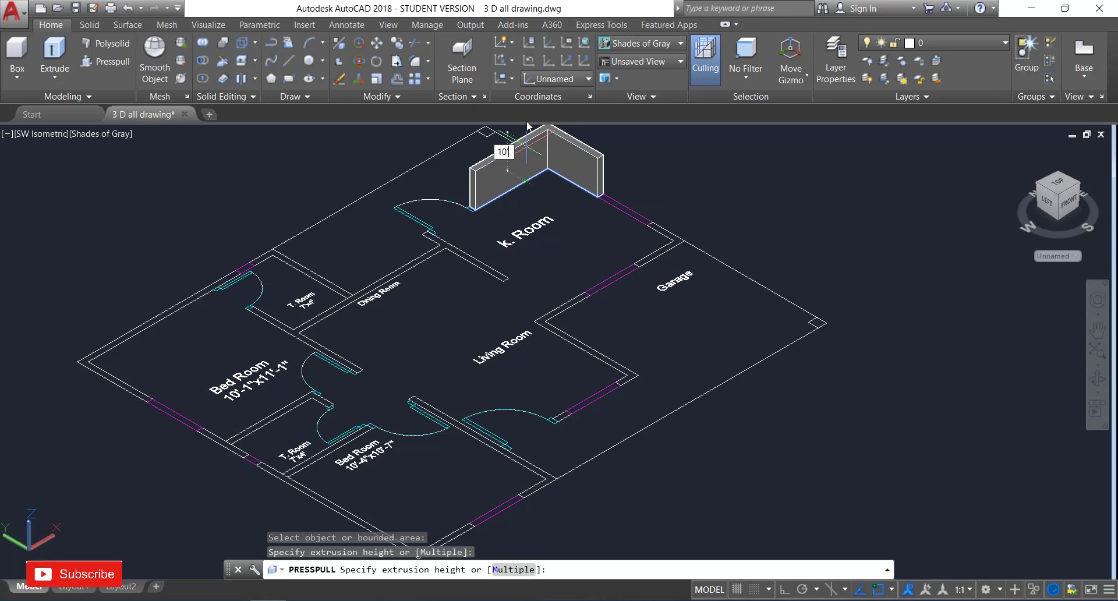
key("Return")
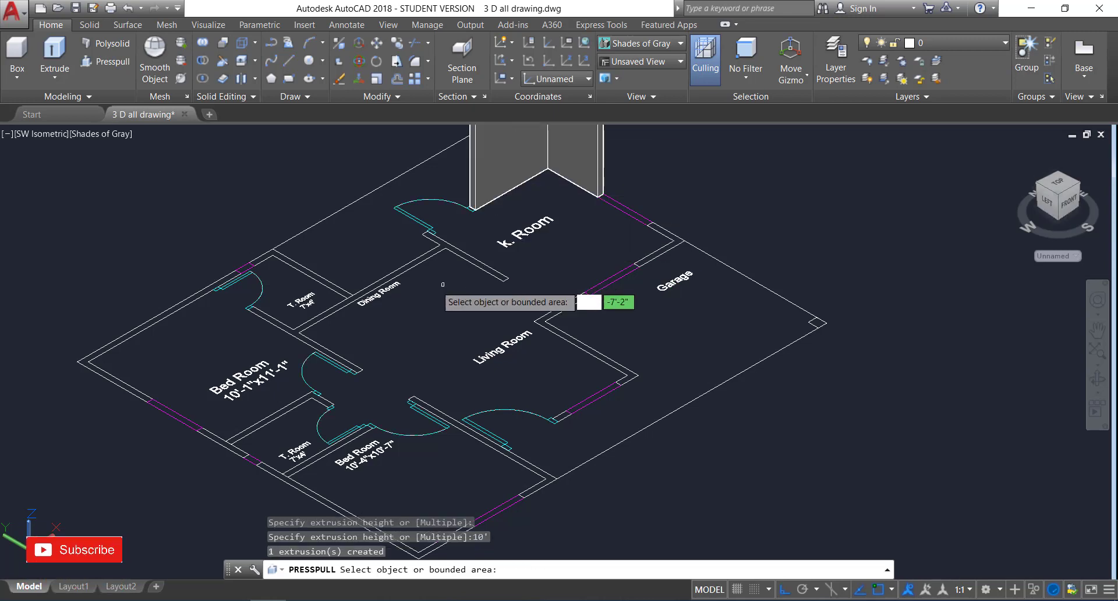
Presspull the L-shaped outer wall of the T. Room beside the dining room and the connected dining room partition walls to 10'.
left_click(267, 255)
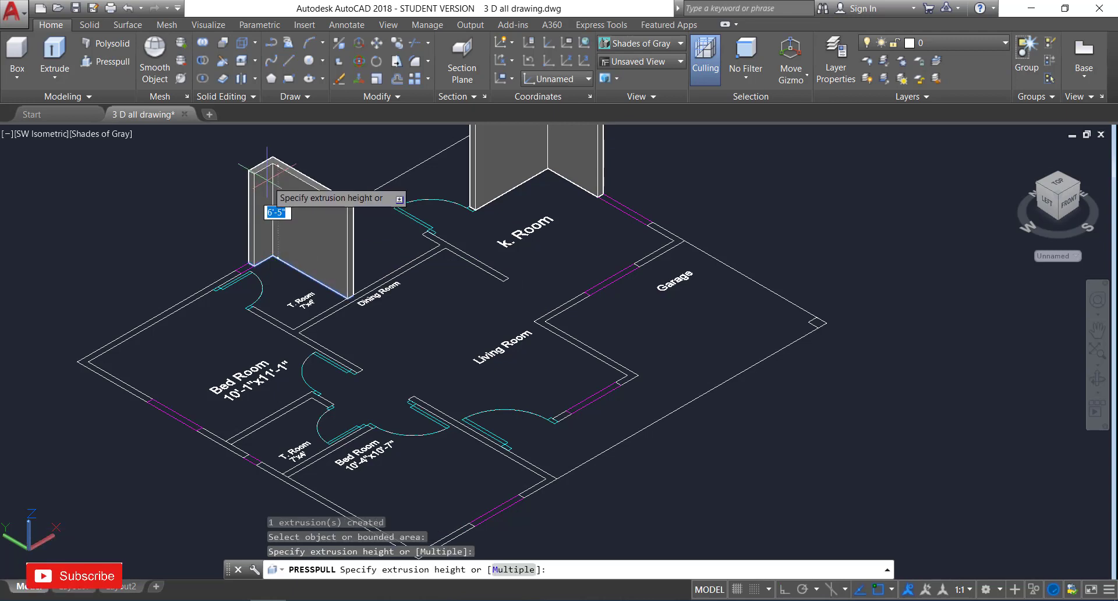
type("10'")
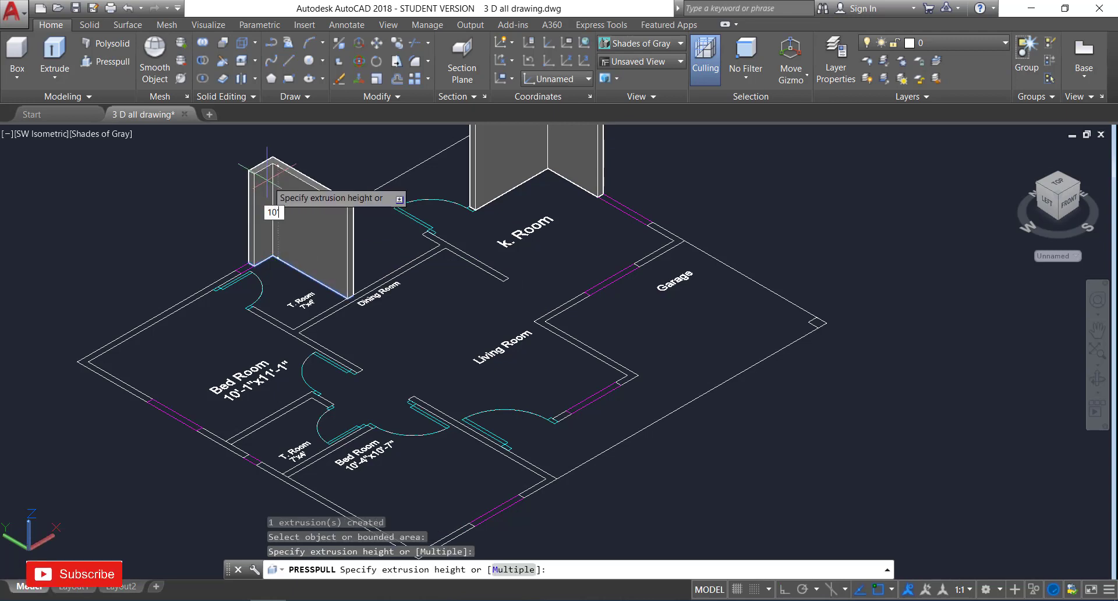
key("Return")
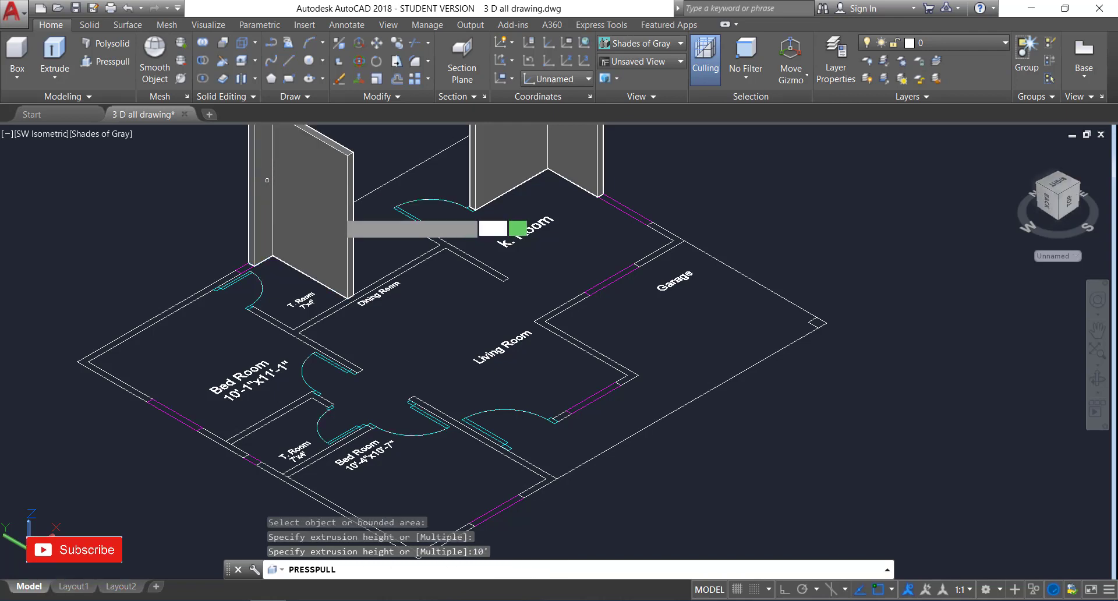
left_click(441, 246)
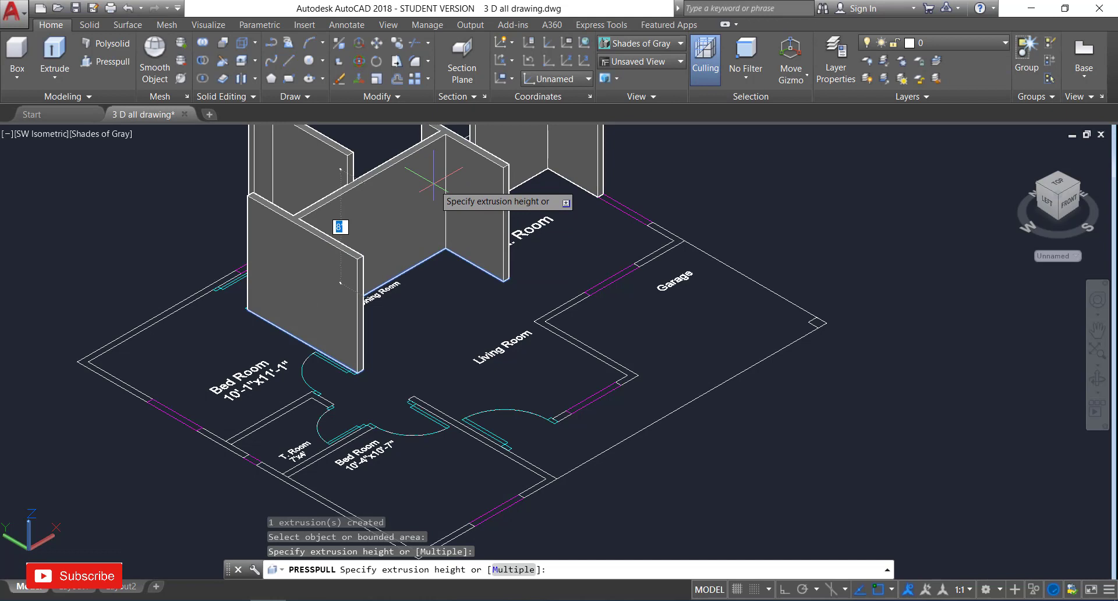
type("10")
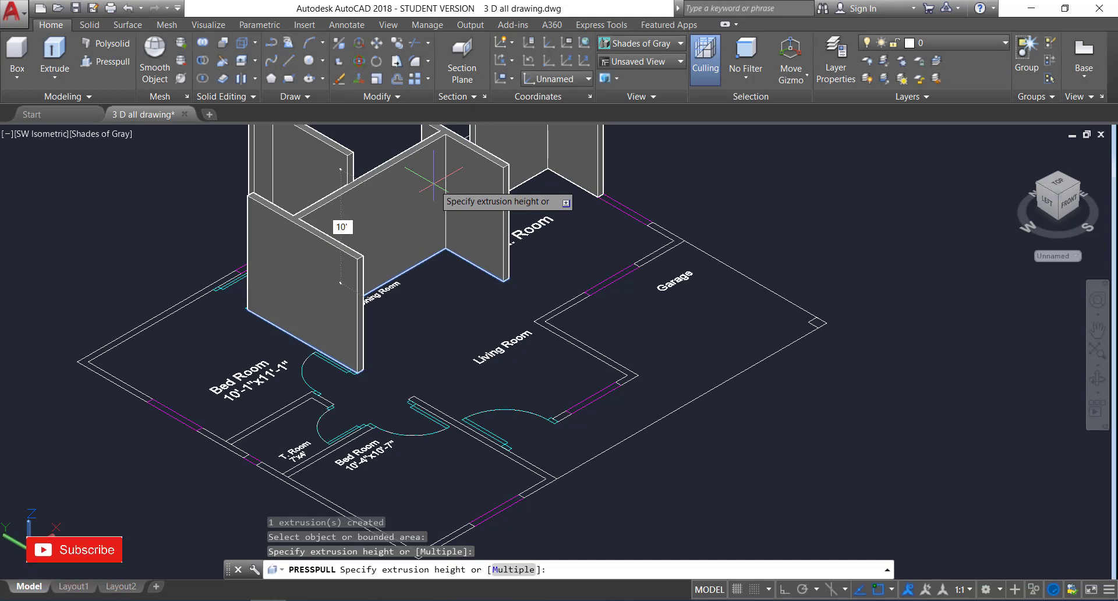
key("Return")
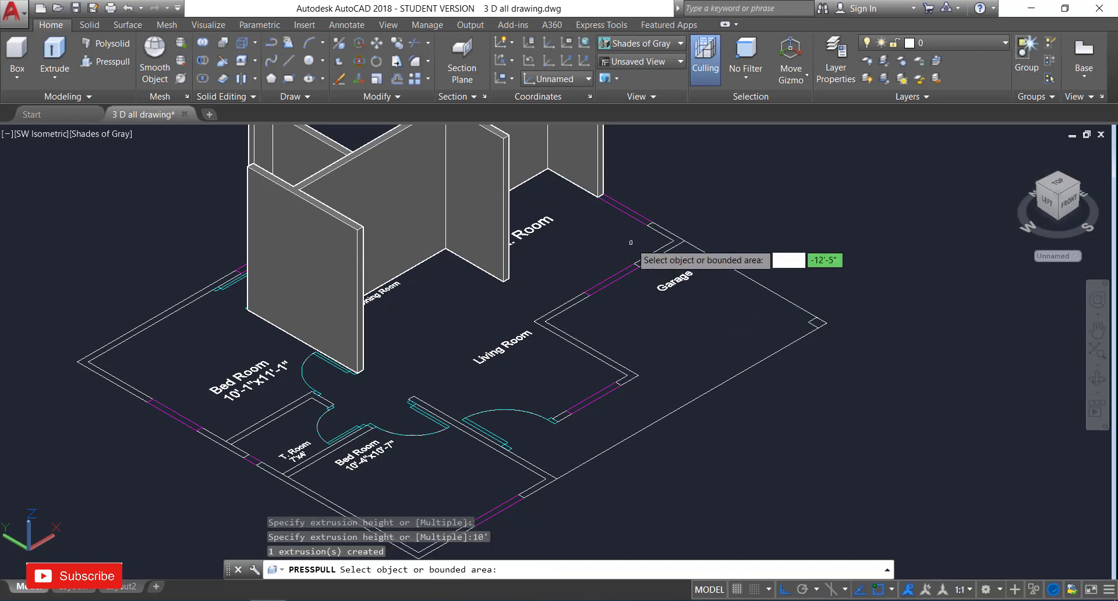
Presspull the magenta window strip in the kitchen's outer wall to 30 and the adjoining corner wall by the garage to 10'.
left_click(627, 211)
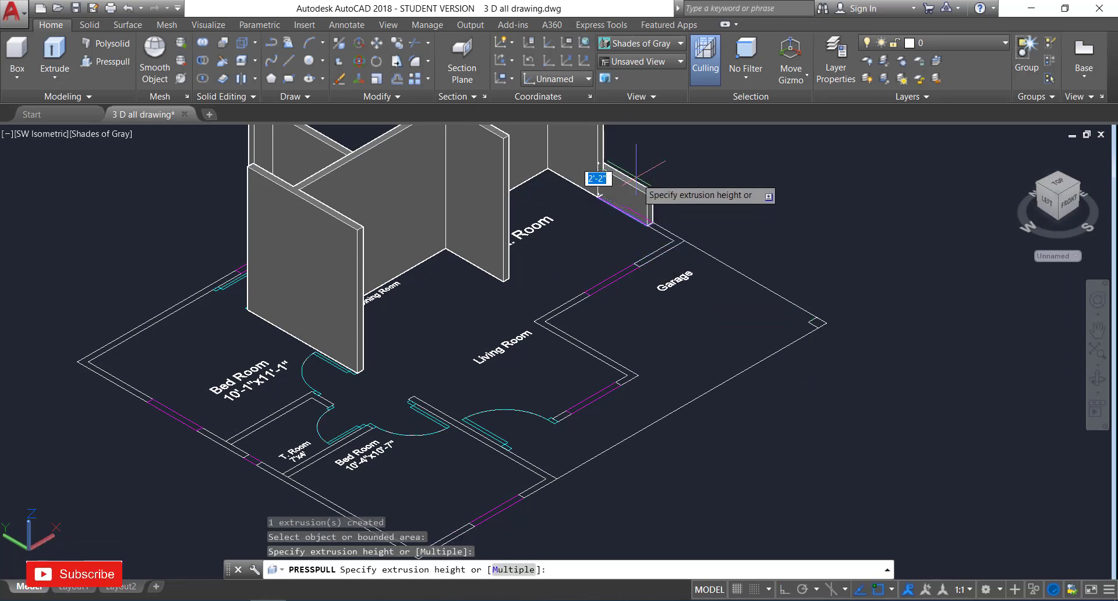
type("30")
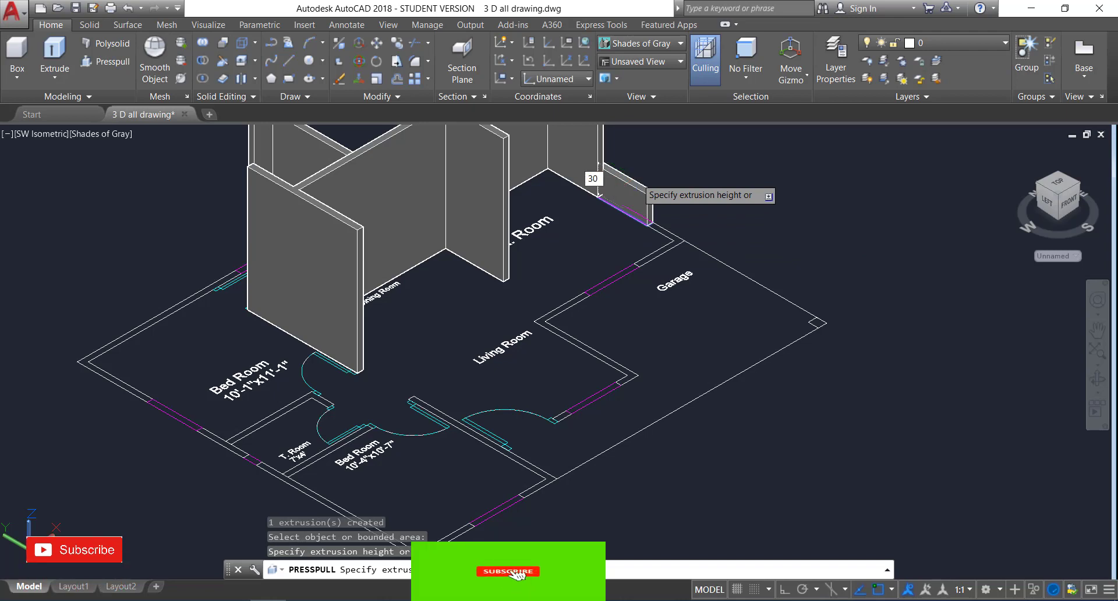
key("Return")
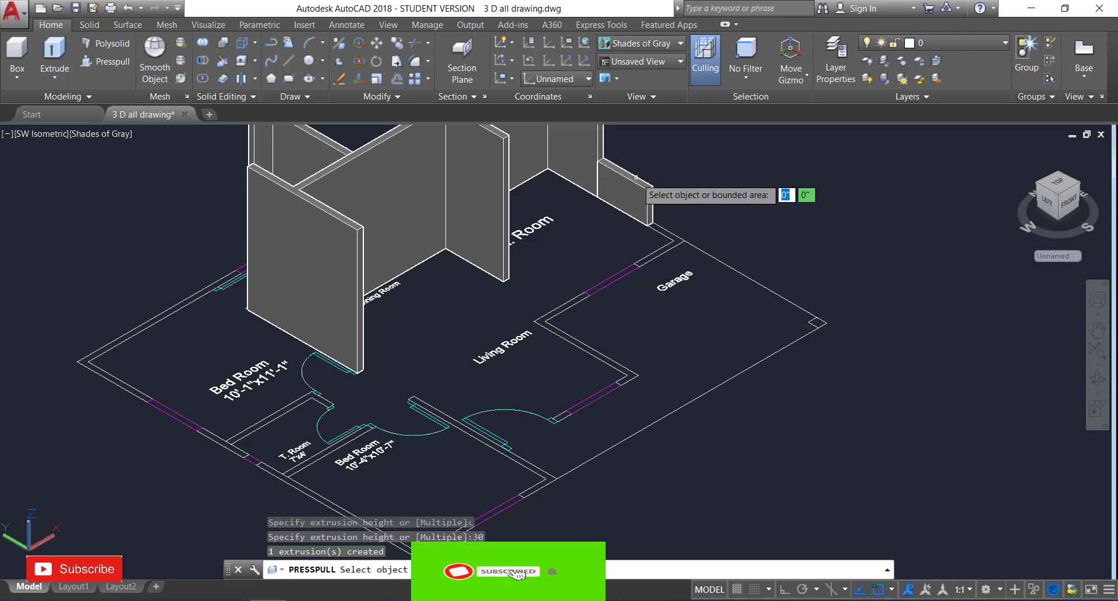
left_click(677, 238)
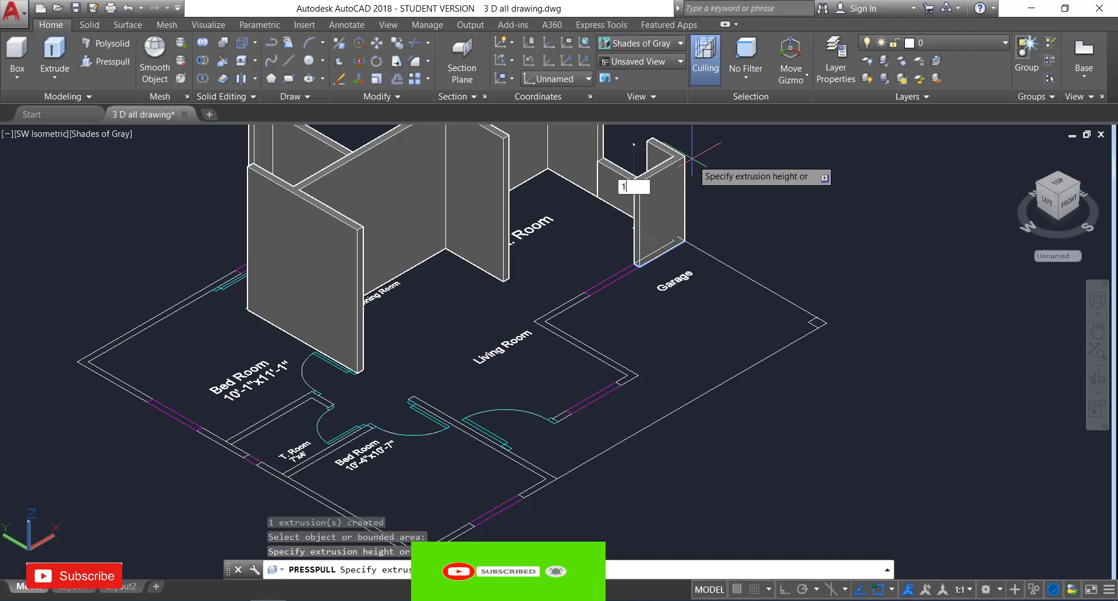
type("10")
key("Return")
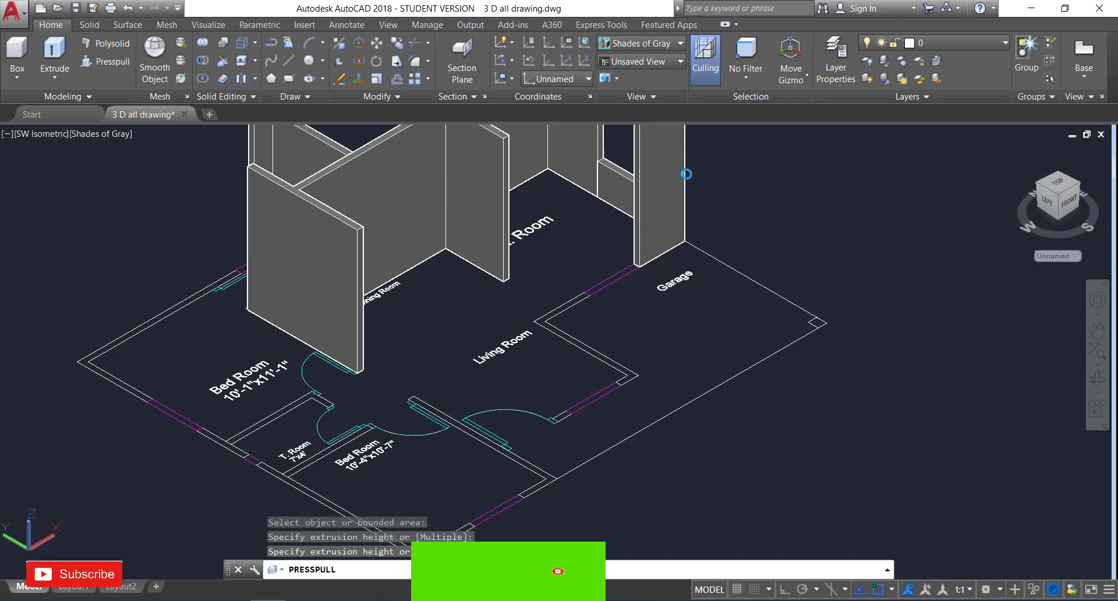
Presspull the window strip between kitchen and garage to 30 and the adjoining wall between living room and garage to 10'.
left_click(608, 282)
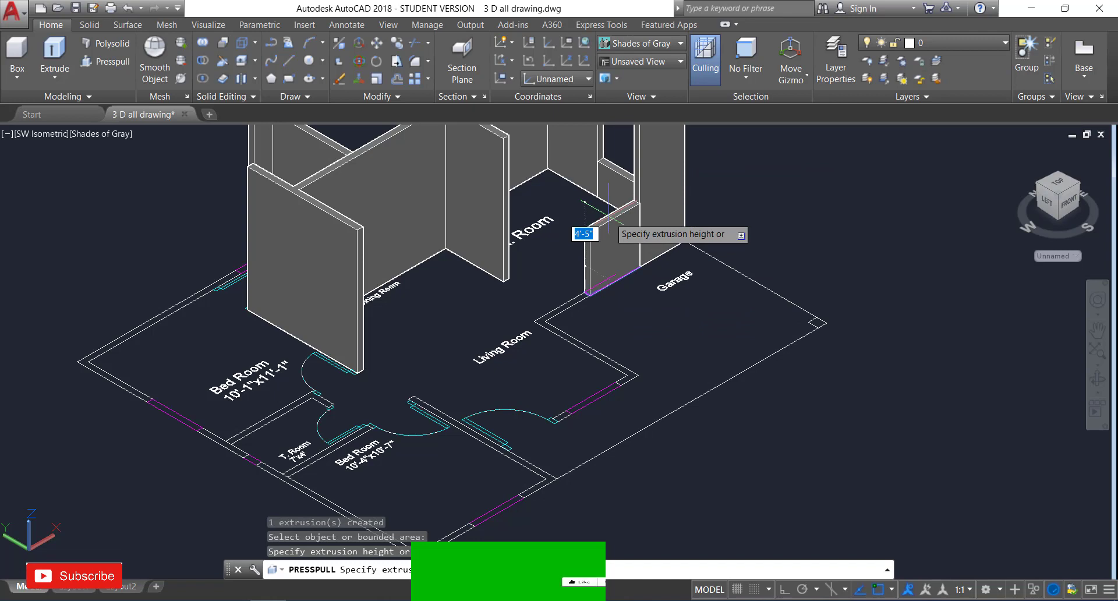
type("30")
key("Return")
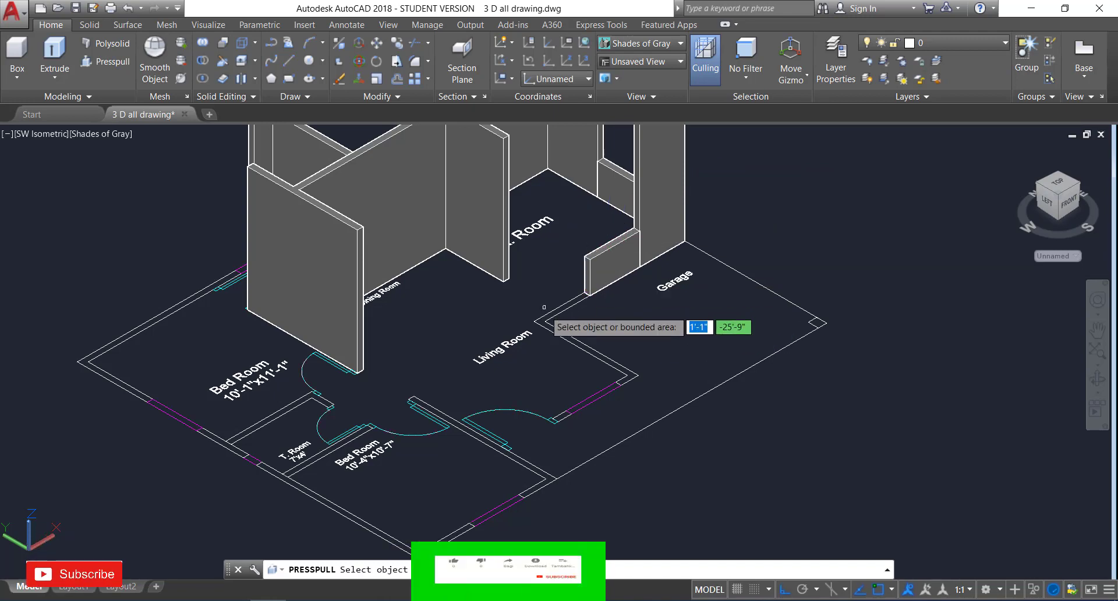
left_click(549, 322)
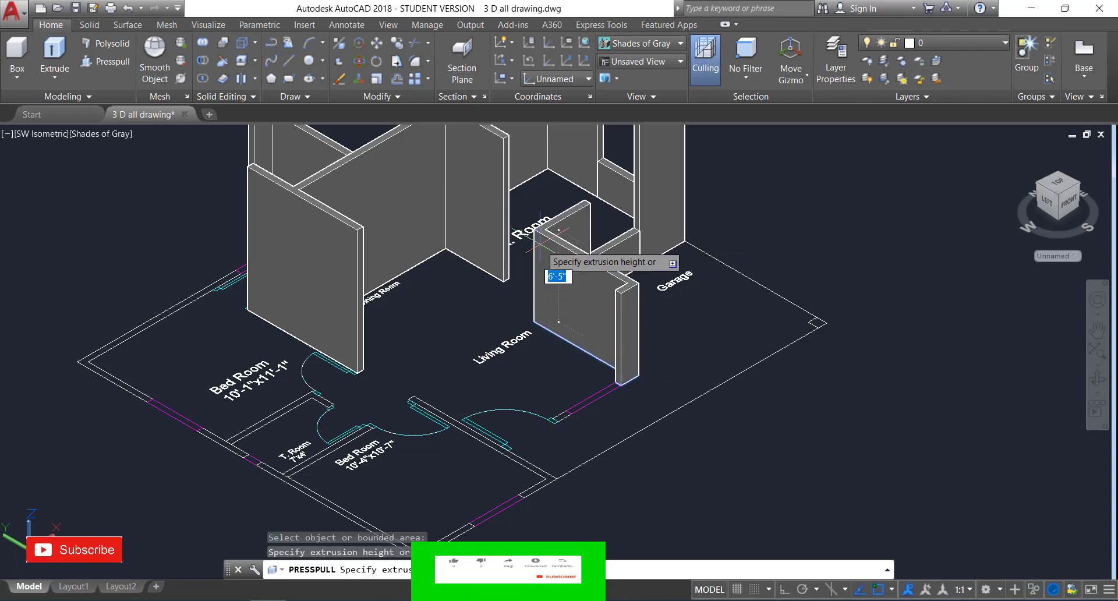
type("10")
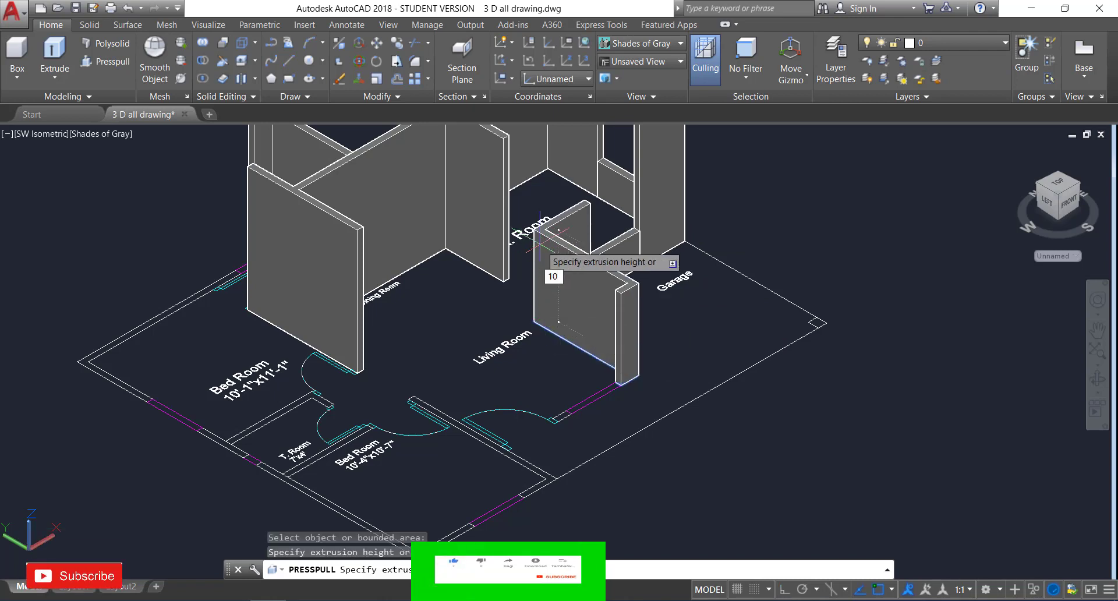
type("'")
key("Return")
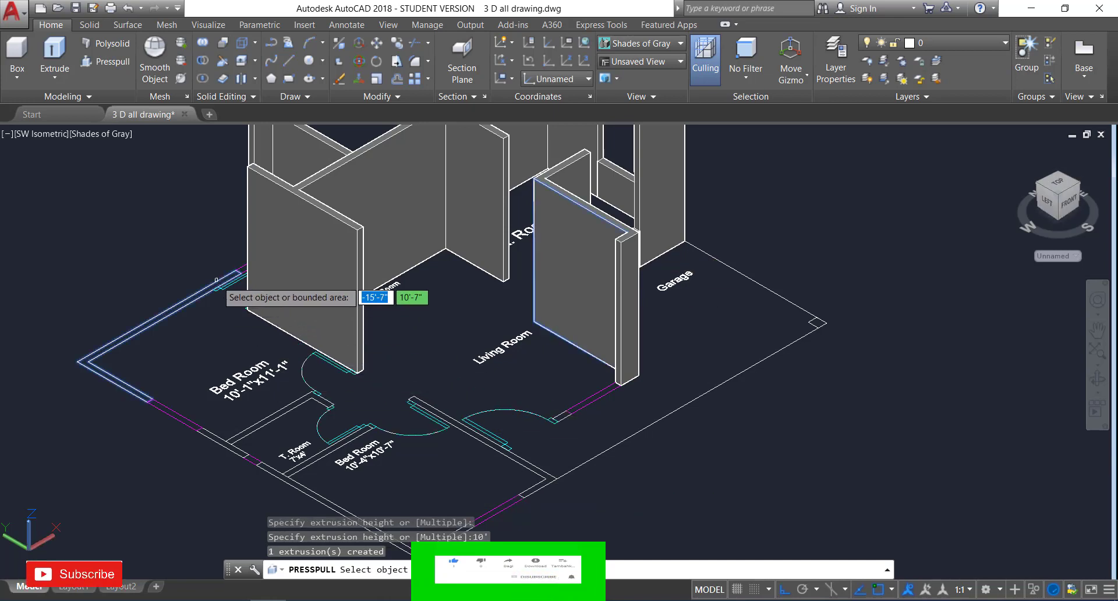
Presspull the small window strip of the T. Room near the dining room to 7' and the 10'-1"x11'-1" bedroom's outer corner wall to 10'.
left_click(241, 269)
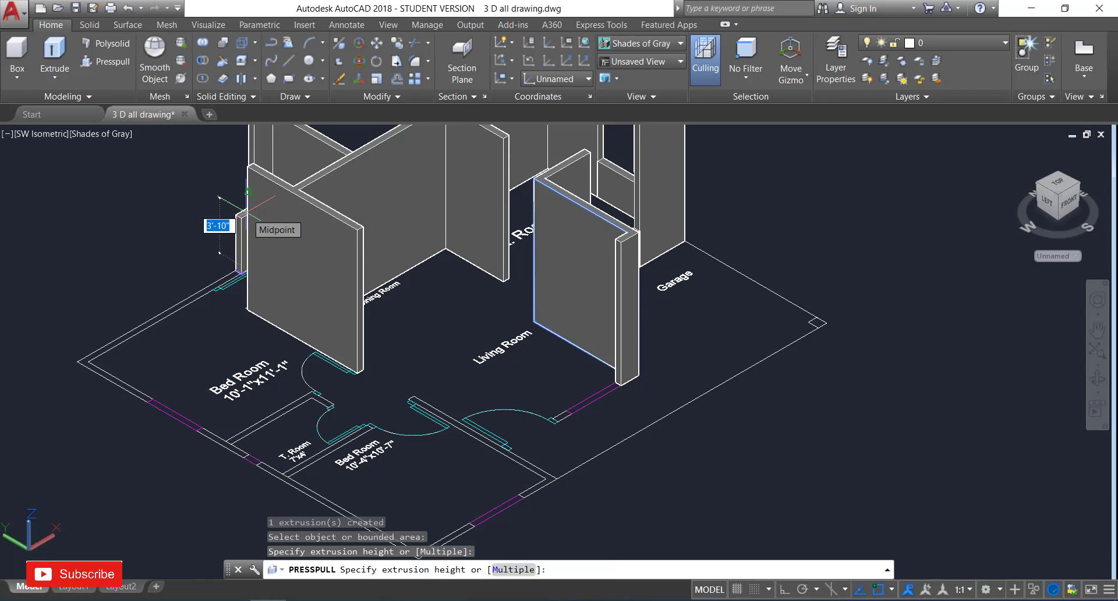
type("7'")
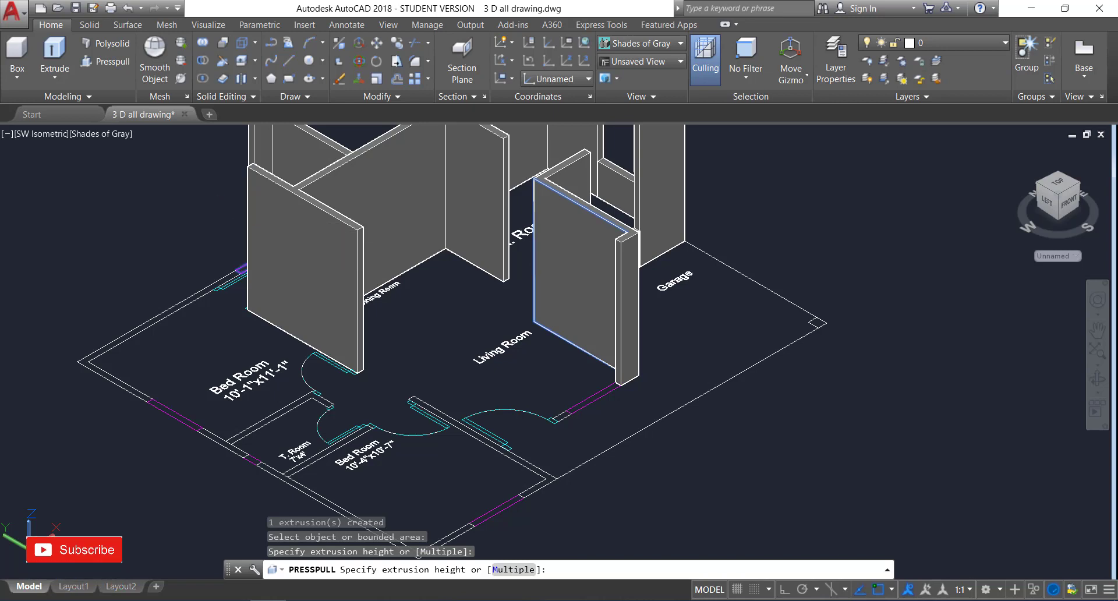
key("Return")
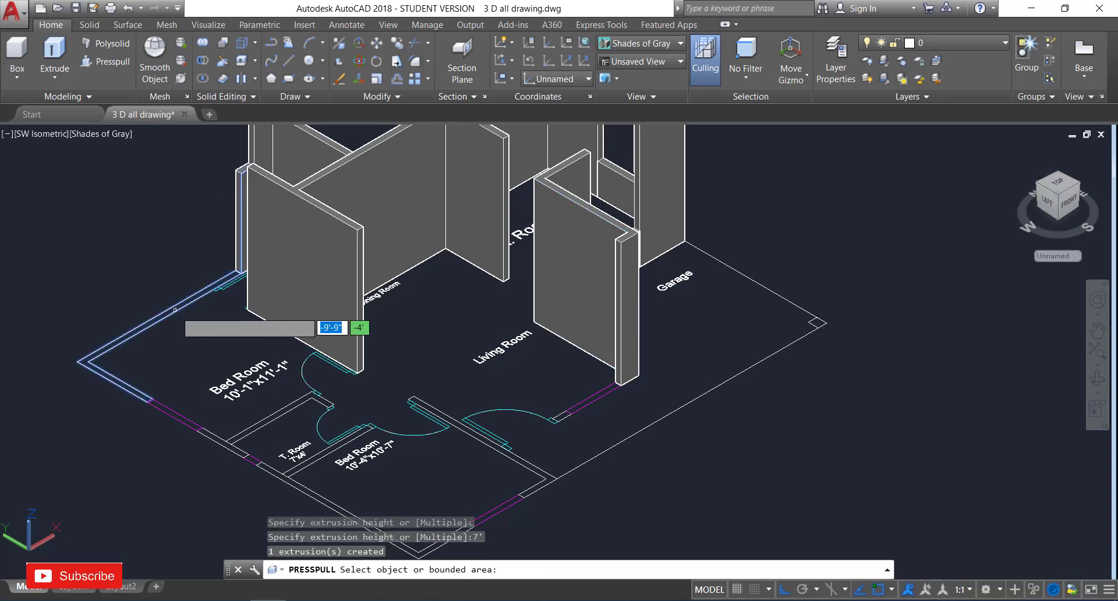
left_click(174, 310)
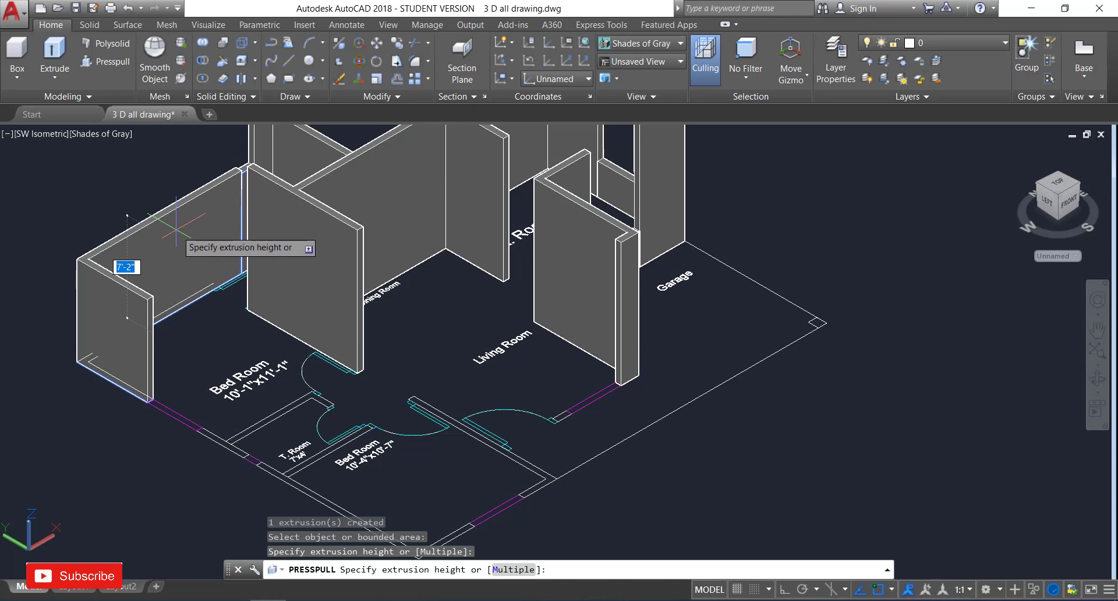
type("10")
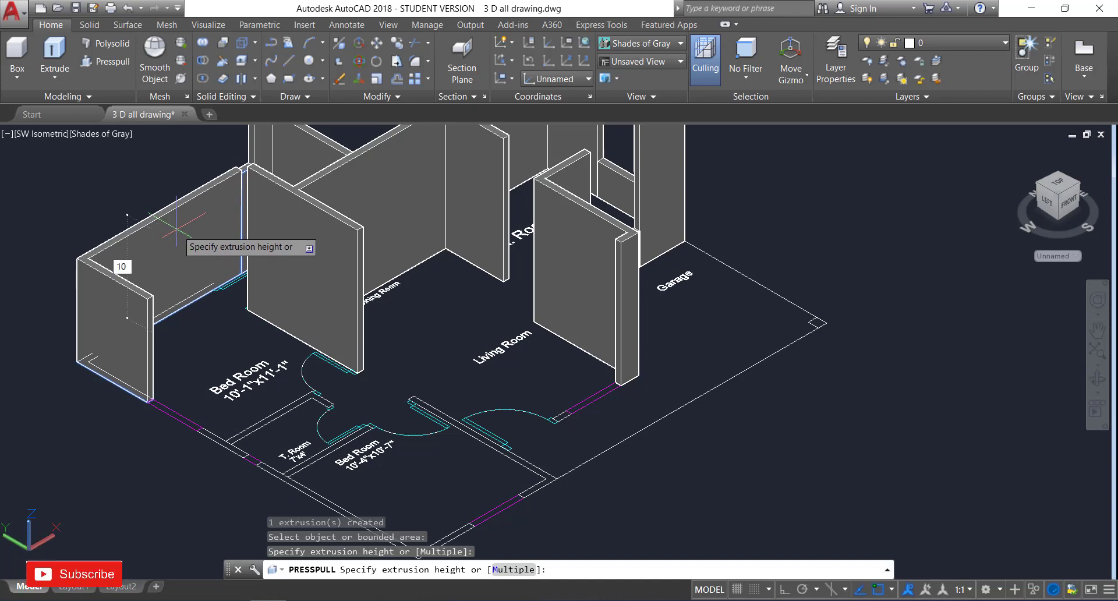
key("Return")
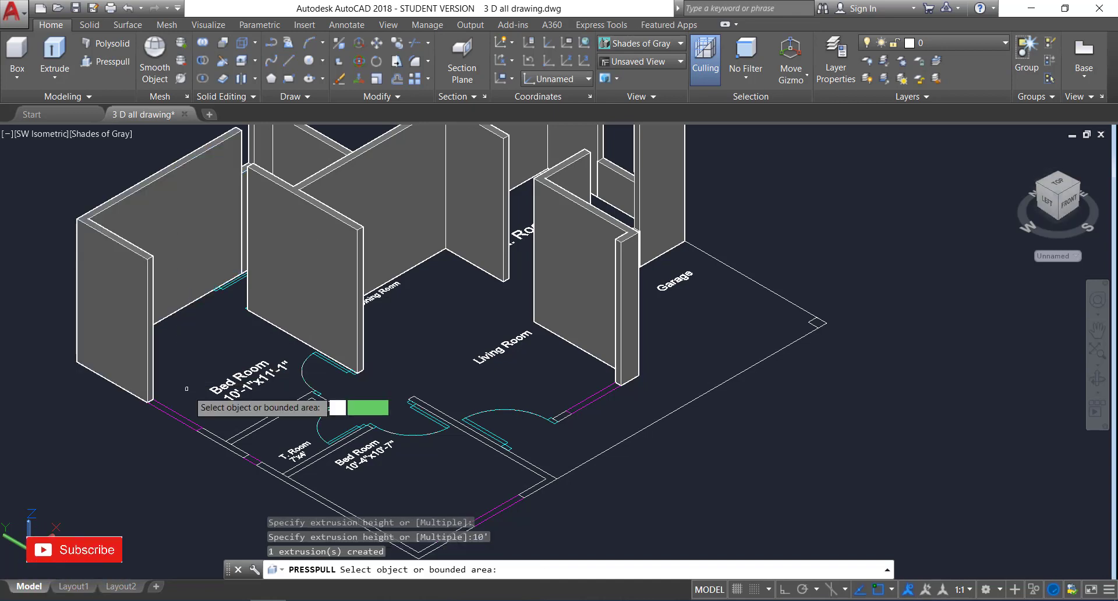
Presspull the 10'-1"x11'-1" bedroom's window strip to 30 and the L-shaped partition between that bedroom and the adjacent T. Room to 10'.
left_click(189, 424)
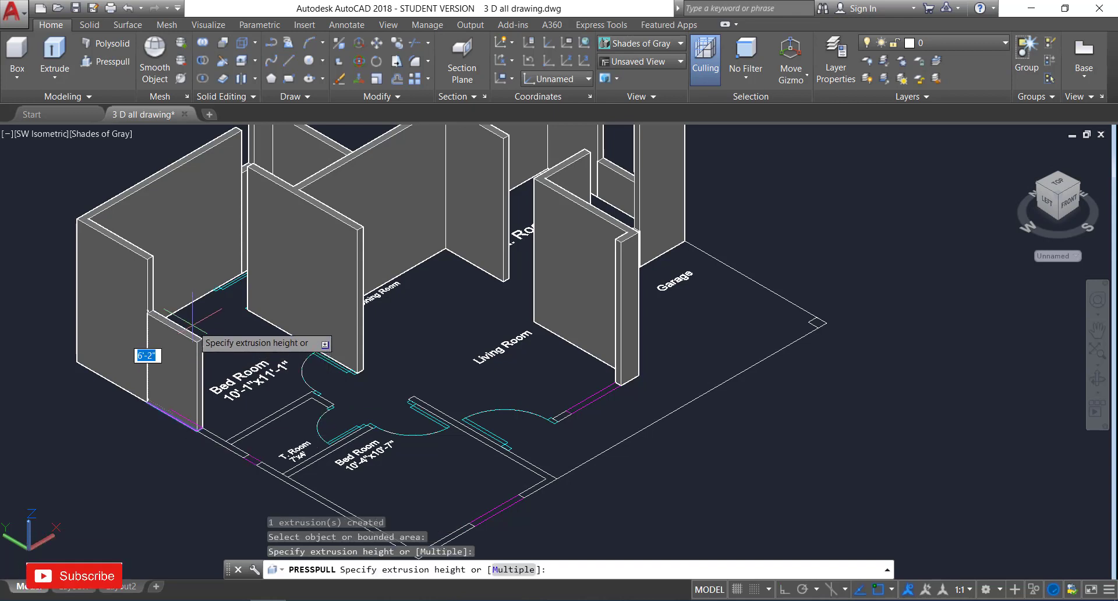
key("Return")
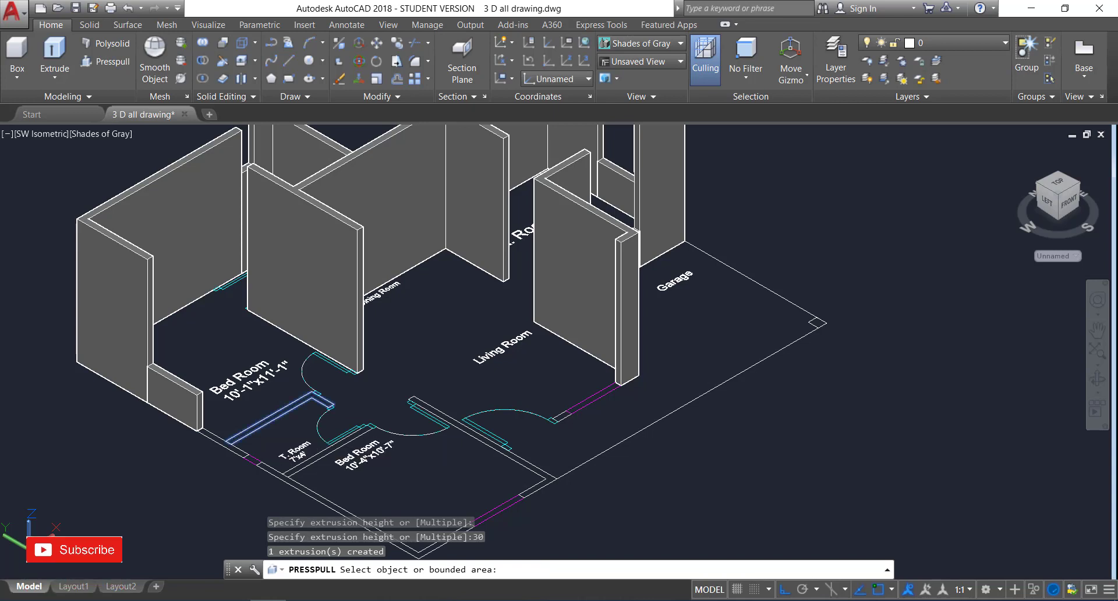
left_click(254, 427)
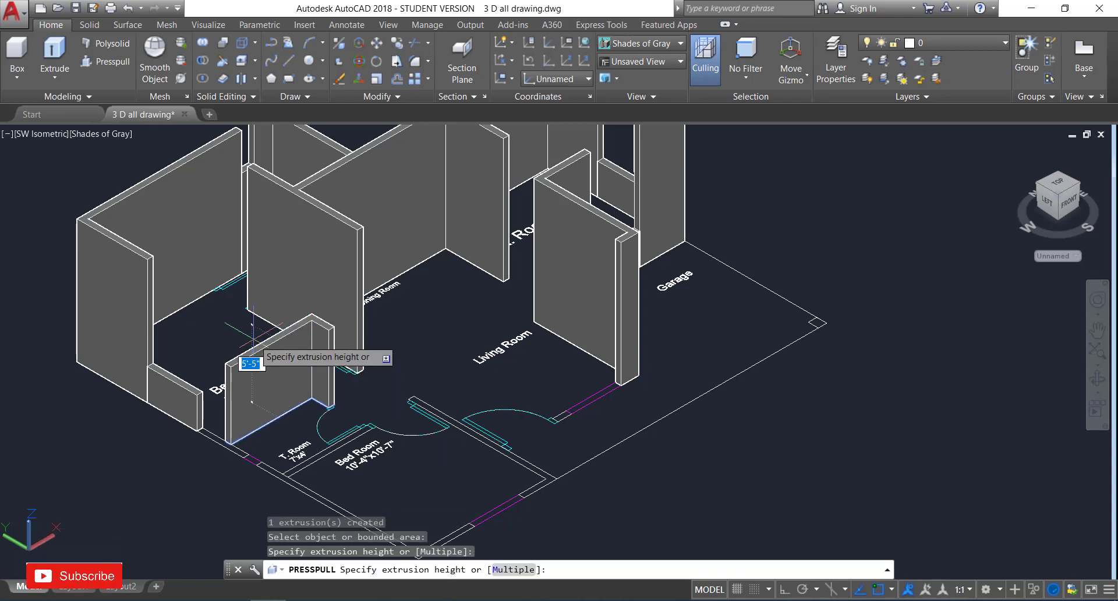
type("10")
key("Return")
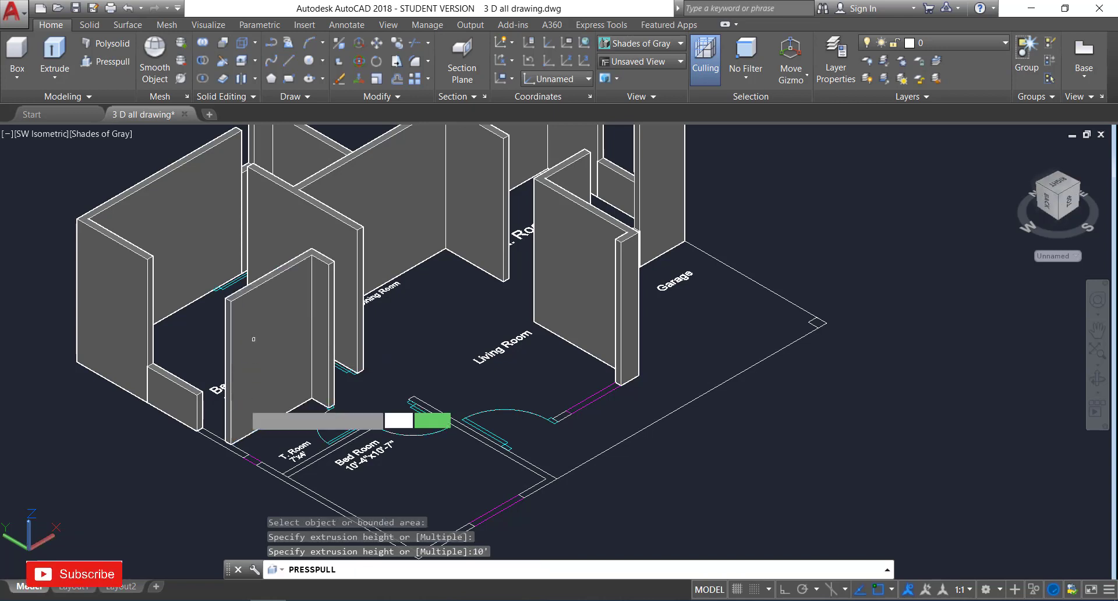
Presspull the outer wall segment between the 10'-1"x11'-1" bedroom's window and the adjacent T. Room's window to 10'.
left_click(219, 447)
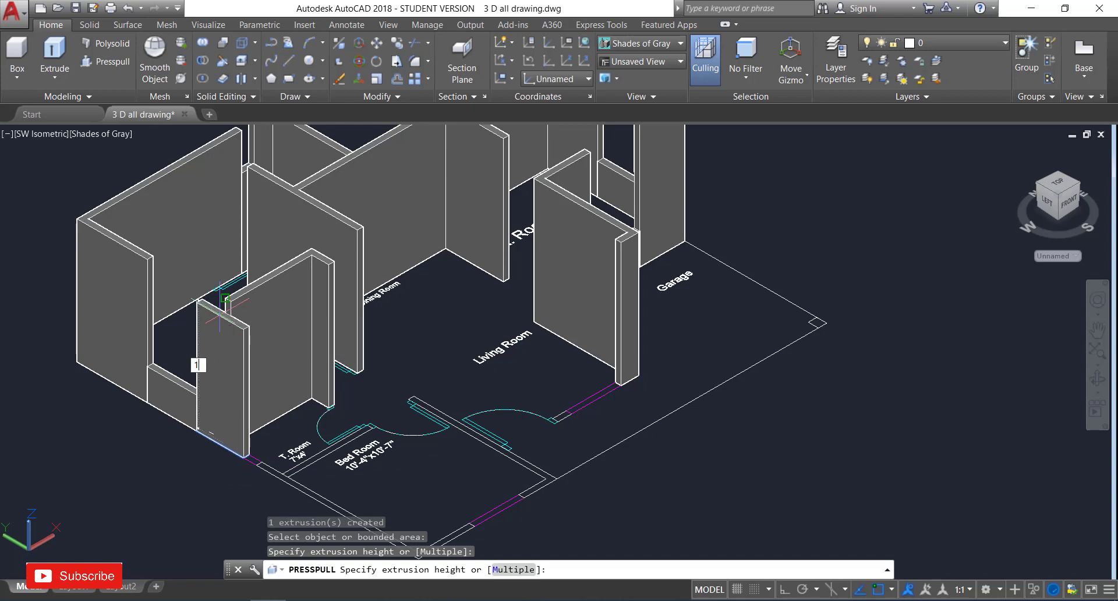
type("10")
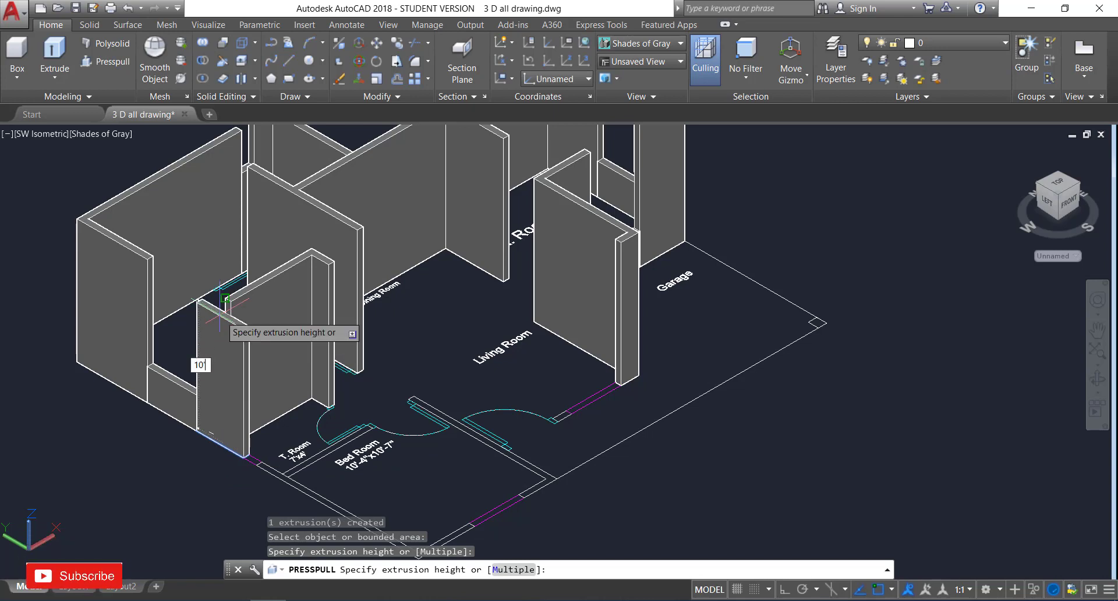
type("'")
key("Return")
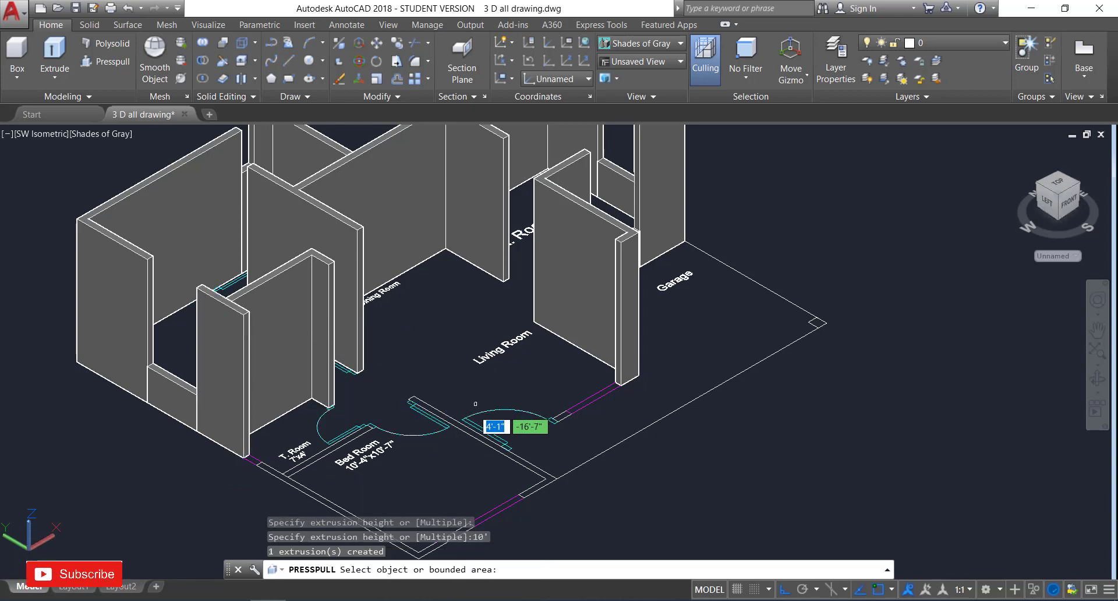
Presspull the window strip in the living room's outer wall, beside the garage, to 30.
left_click(588, 398)
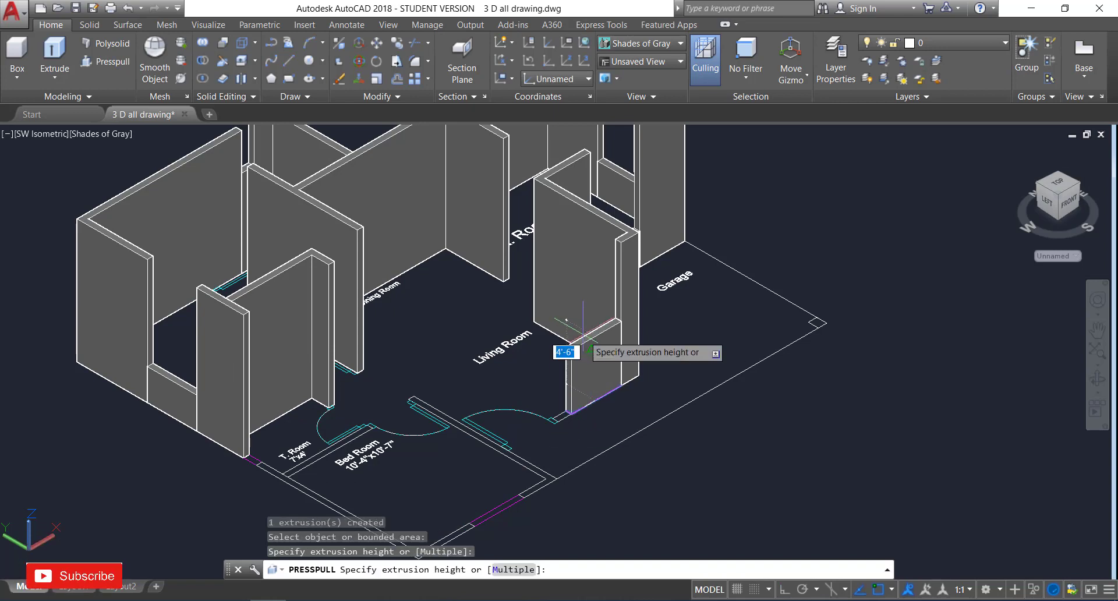
type("30")
key("Return")
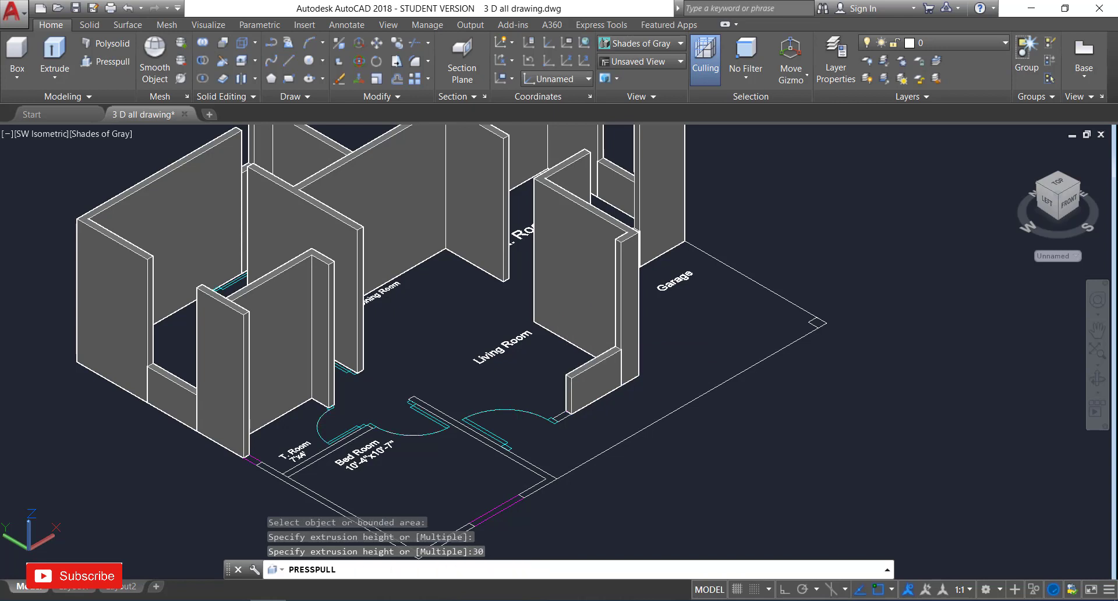
key("Return")
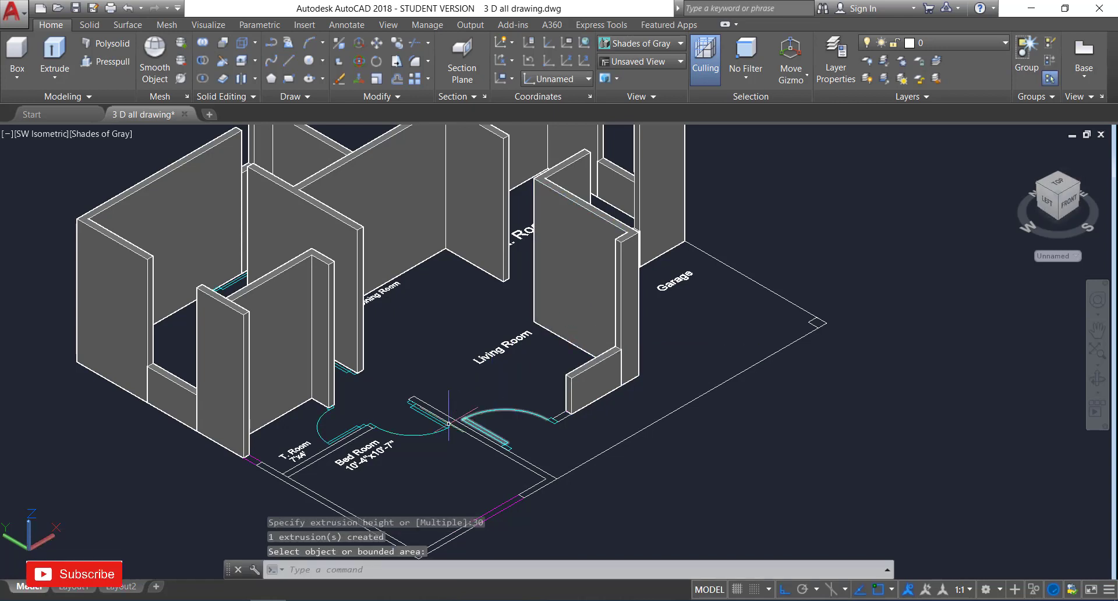
left_click(104, 62)
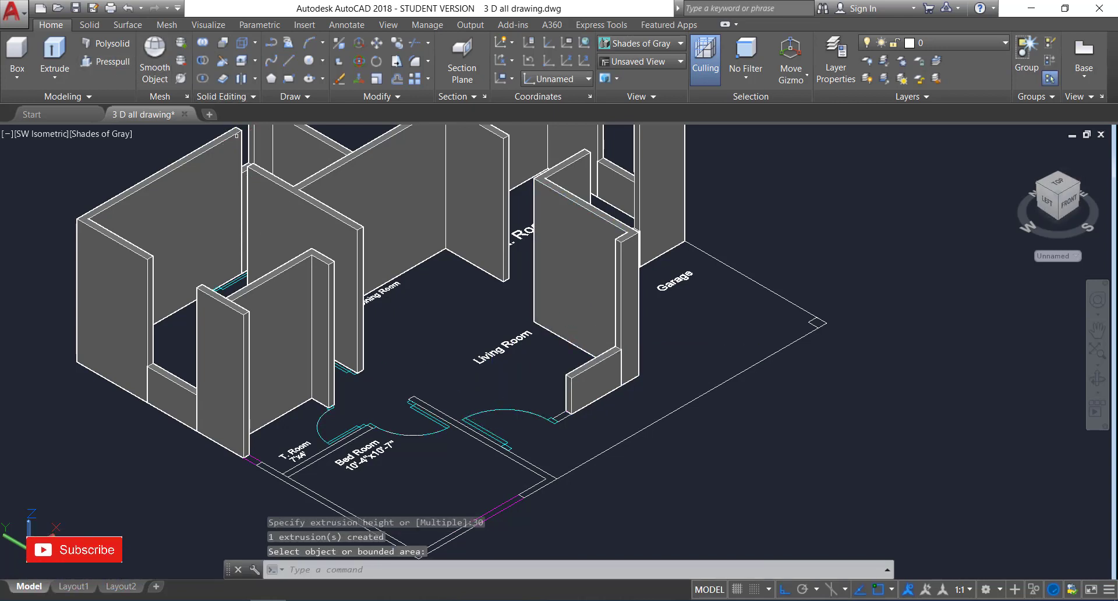
left_click(563, 415)
type("1")
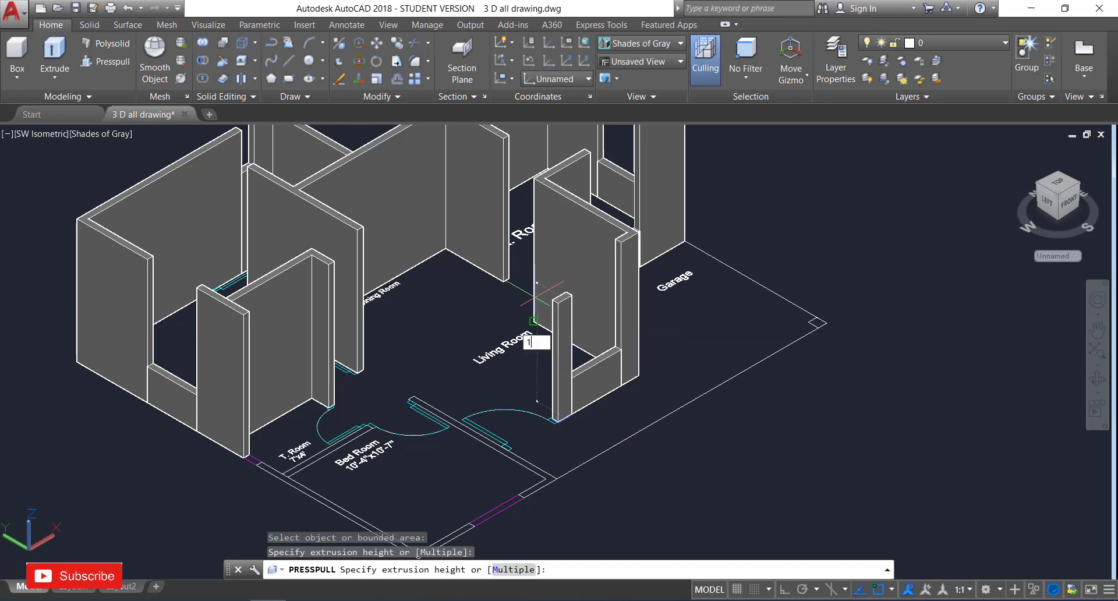
type("0")
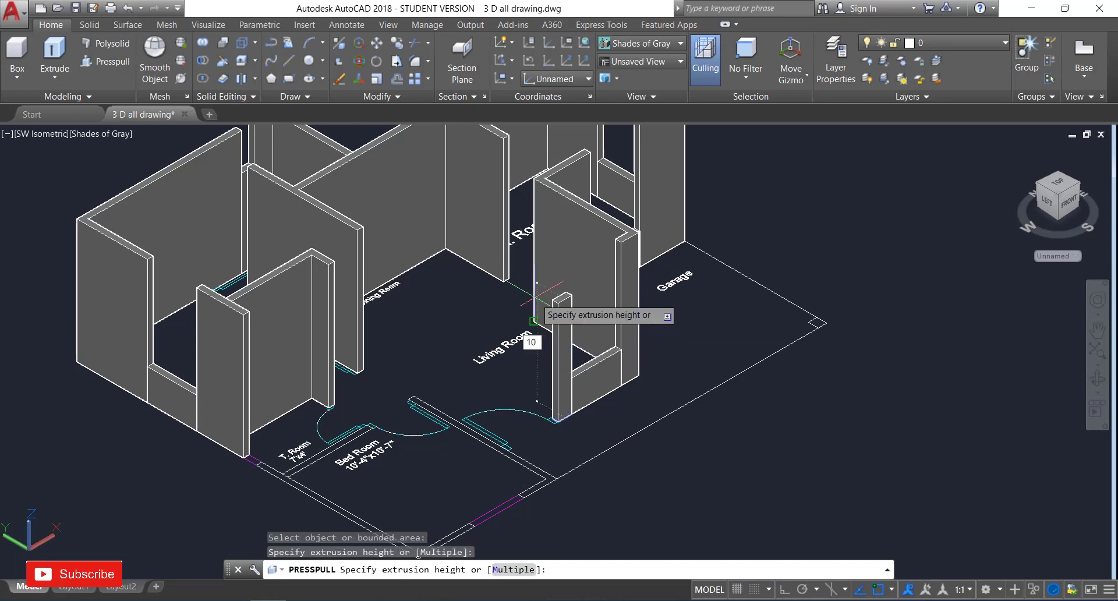
key("Return")
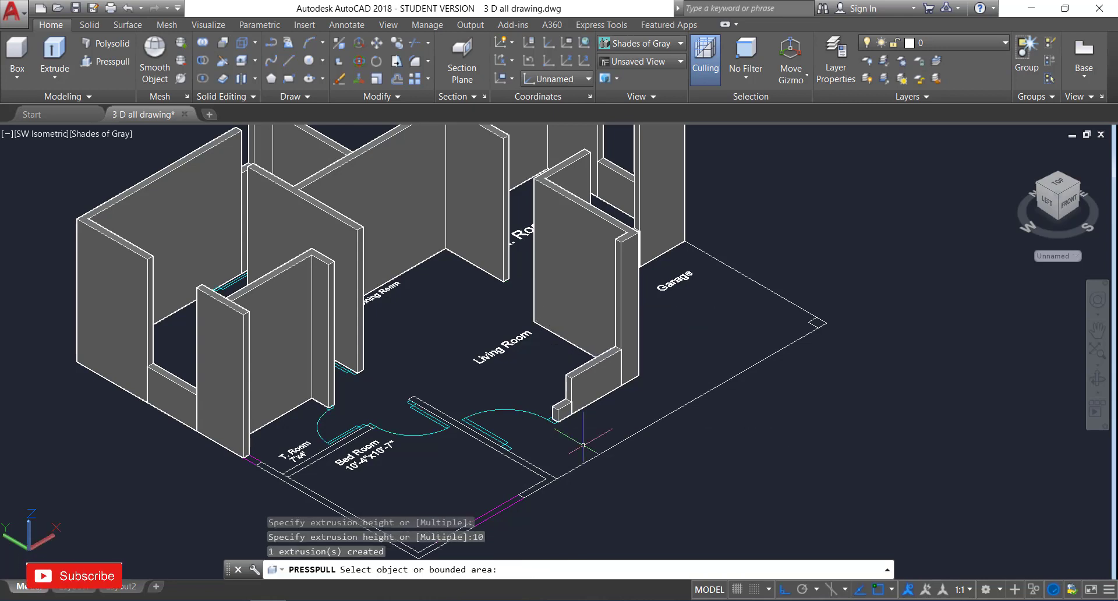
key("Return")
left_click(564, 410)
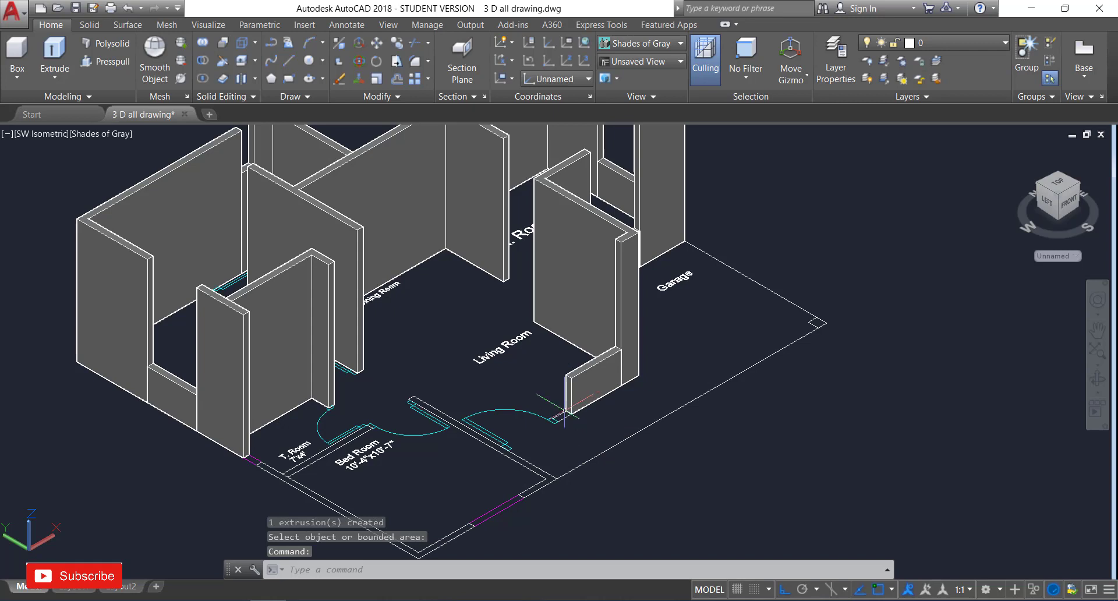
key("Delete")
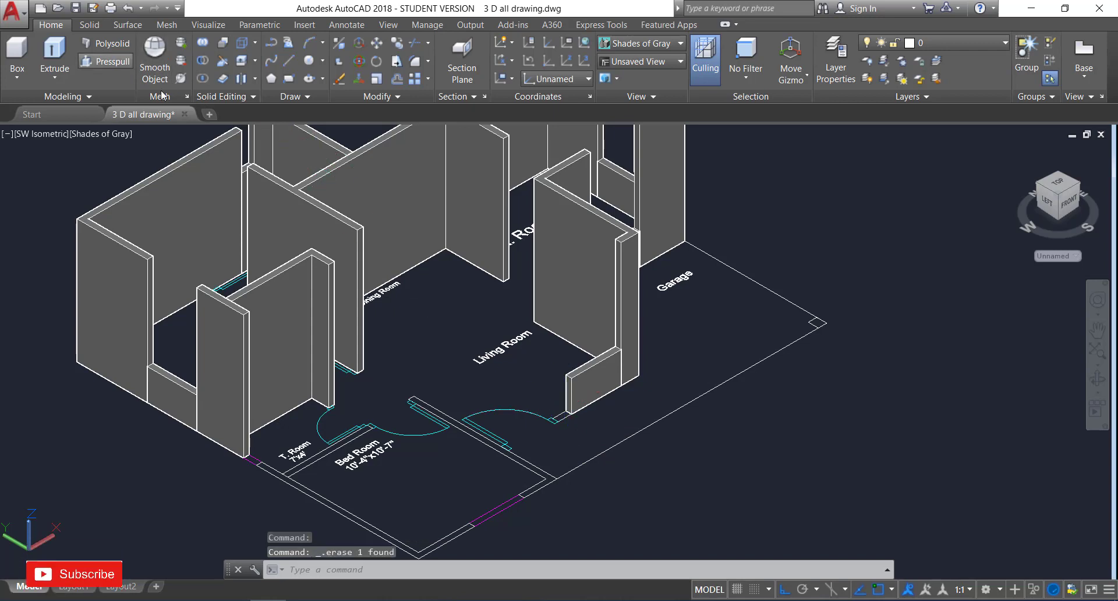
Presspull the short wall stub between the living room's window and its entrance door to 10'.
left_click(105, 61)
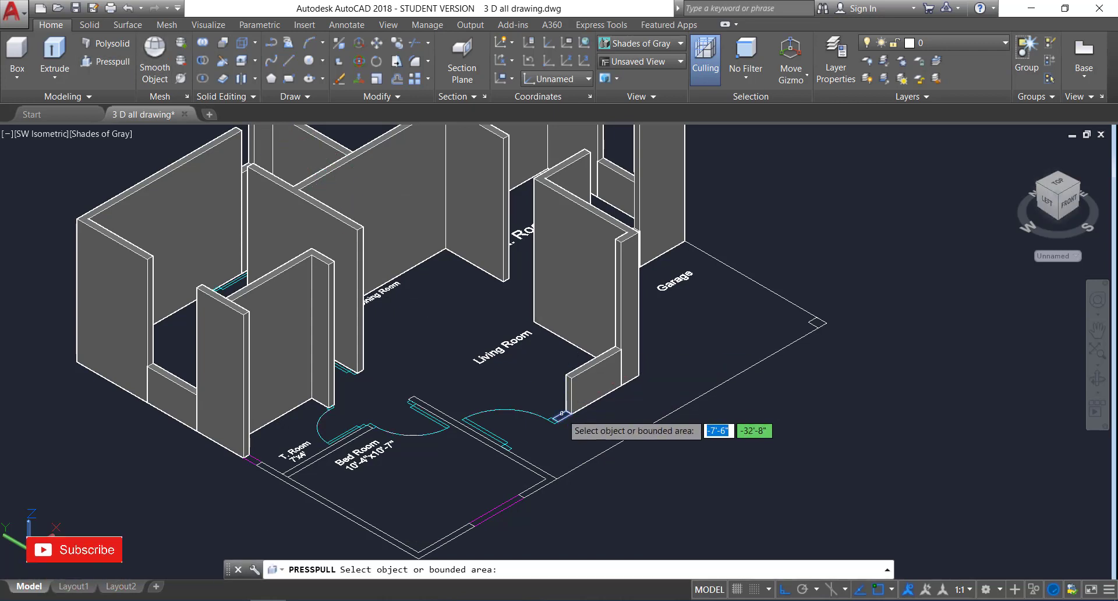
left_click(568, 408)
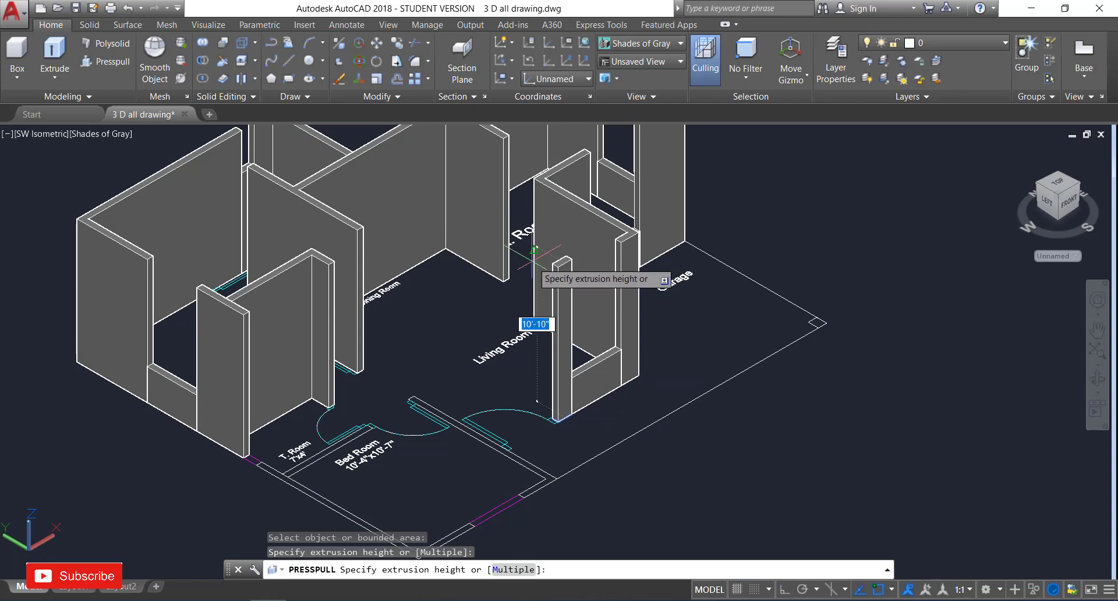
type("10'")
key("Return")
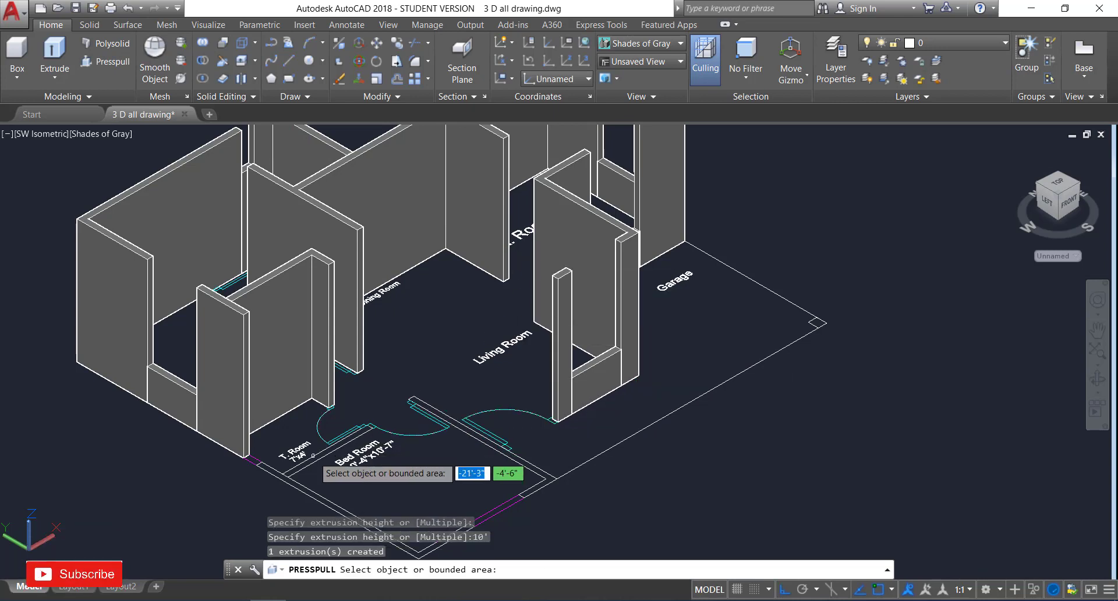
Presspull the 7'x4' T. Room's small window strip to 7' and the L-shaped wall between the 10'-4"x10'-7" bedroom and the living room to 10'.
left_click(250, 460)
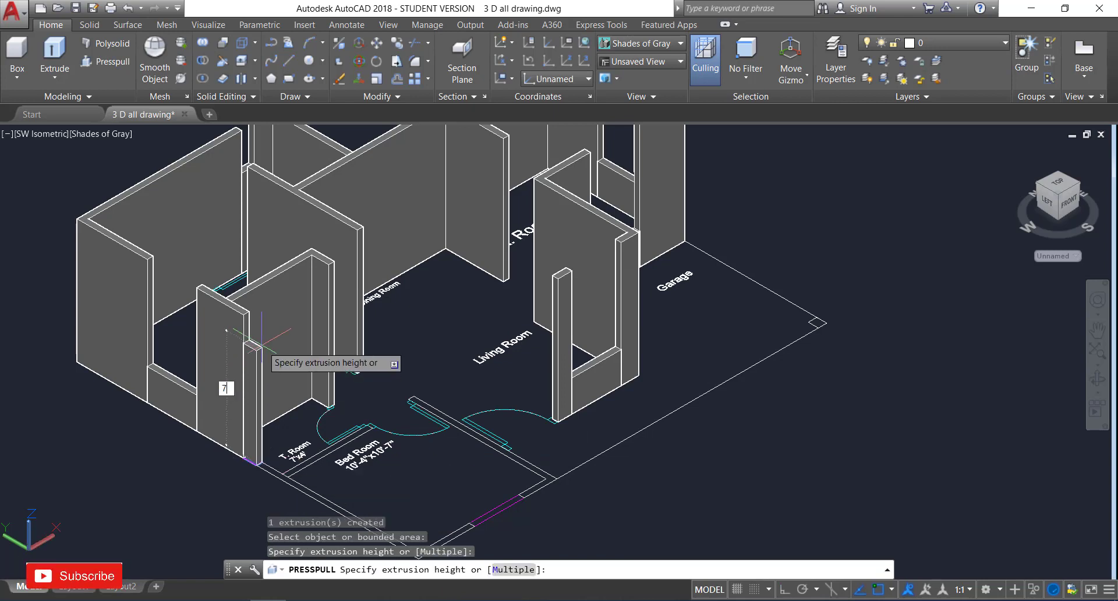
type("'")
key("Return")
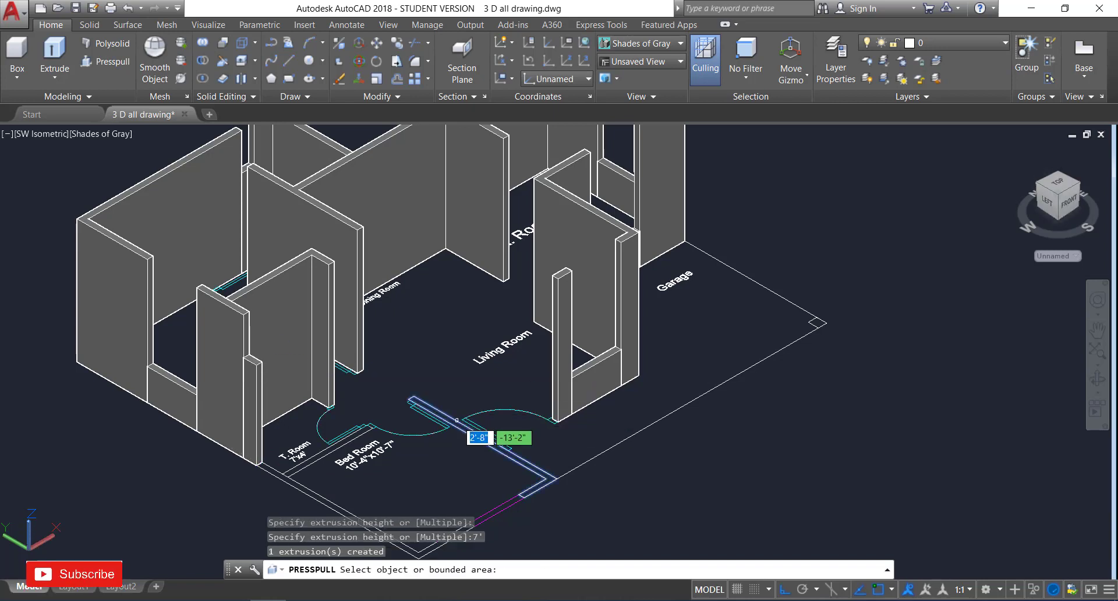
left_click(457, 419)
type("10")
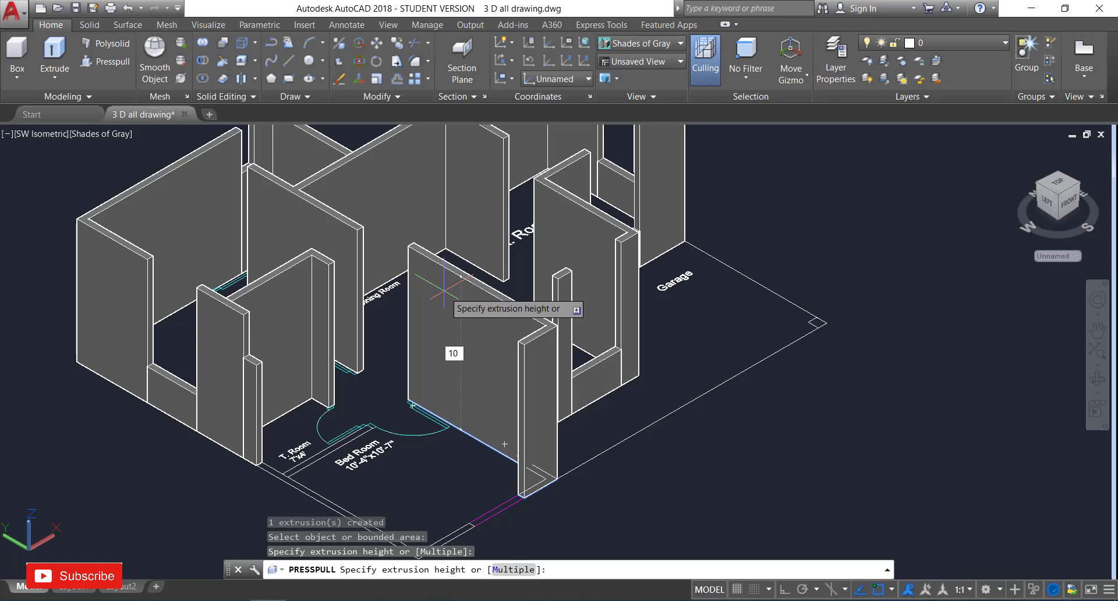
type("'")
key("Return")
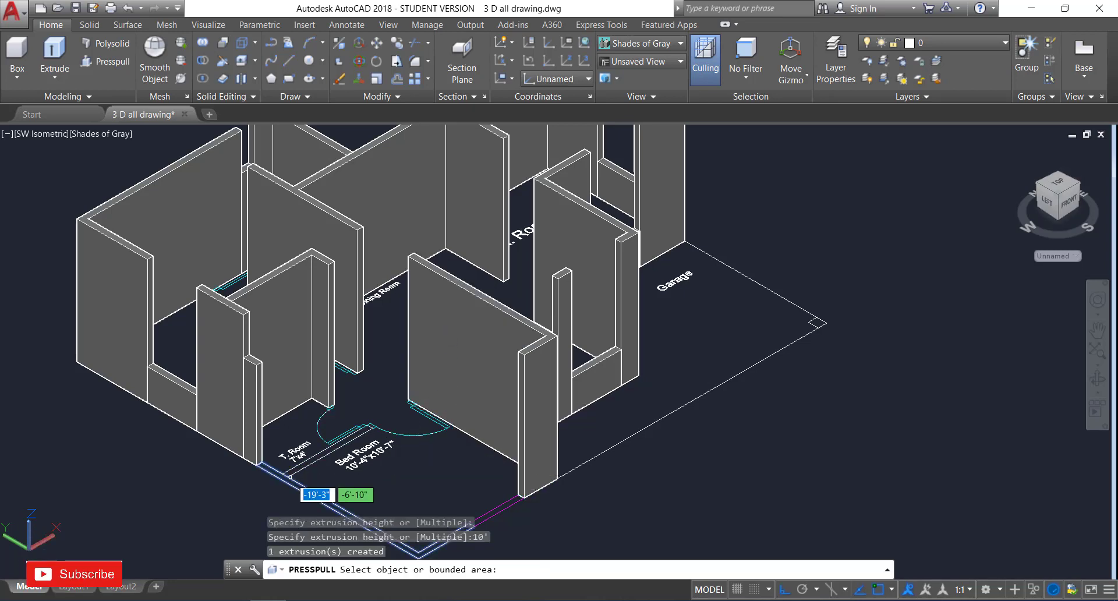
Presspull the partition between the 7'x4' T. Room and the 10'-4"x10'-7" bedroom to 10'.
left_click(290, 475)
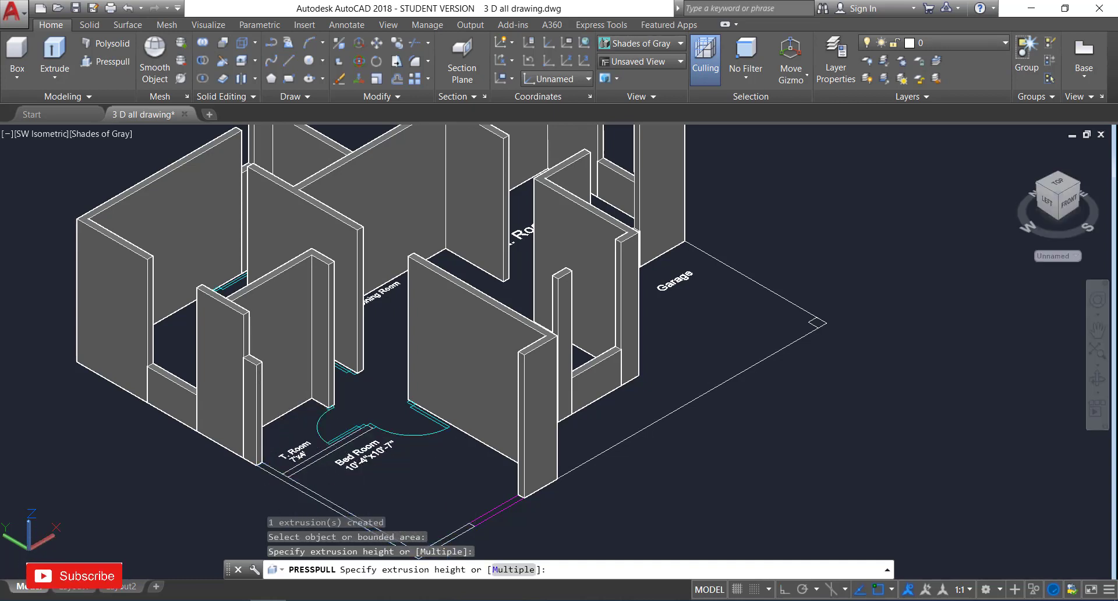
key("Escape")
scroll(345, 430, "down", 4)
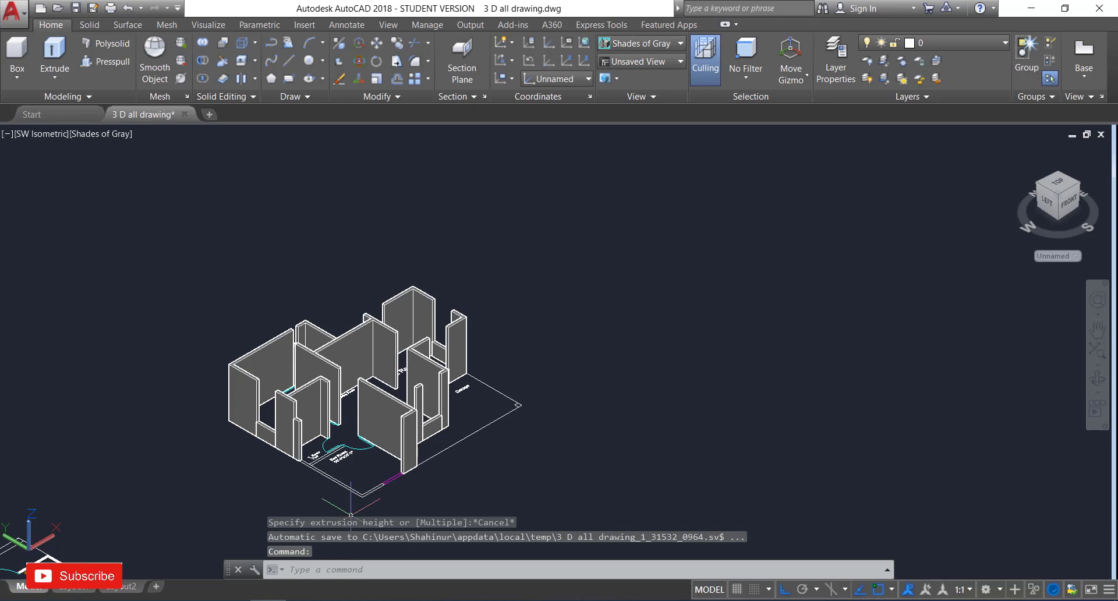
scroll(351, 515, "up", 3)
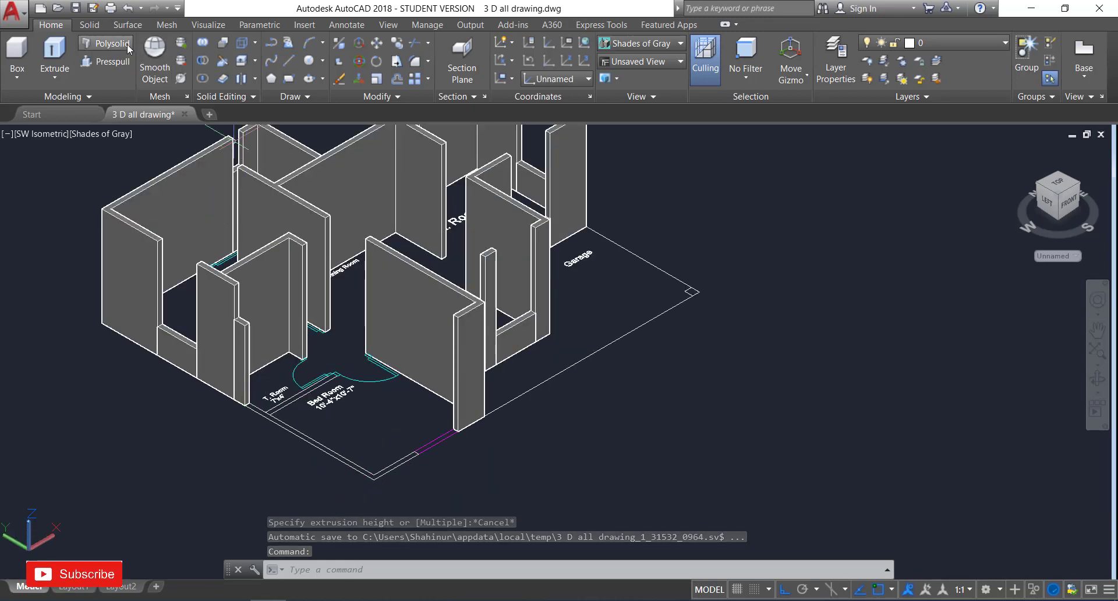
left_click(115, 61)
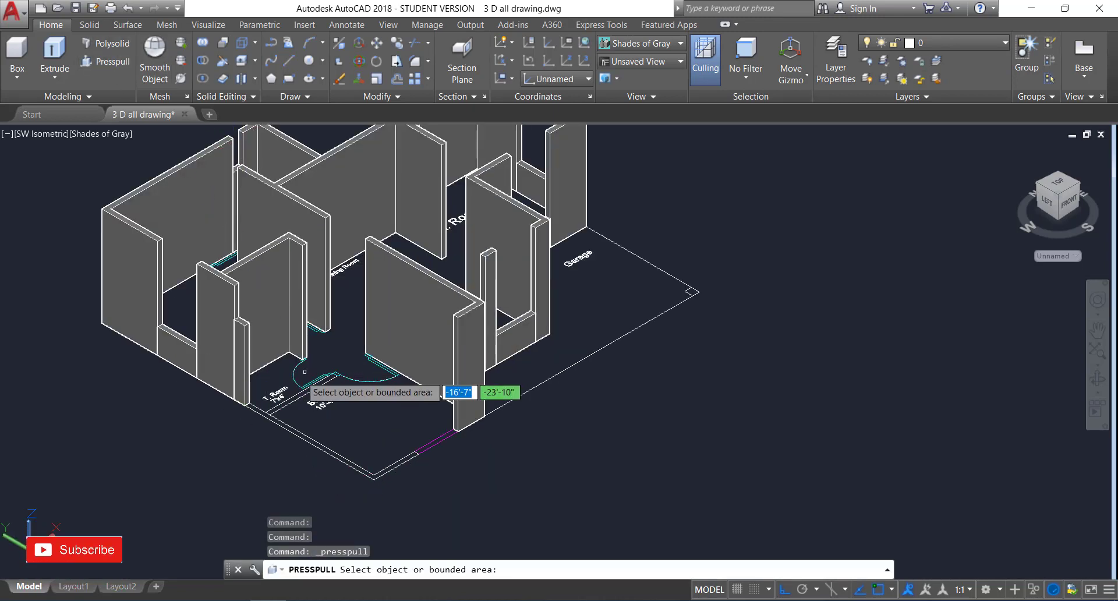
left_click(296, 398)
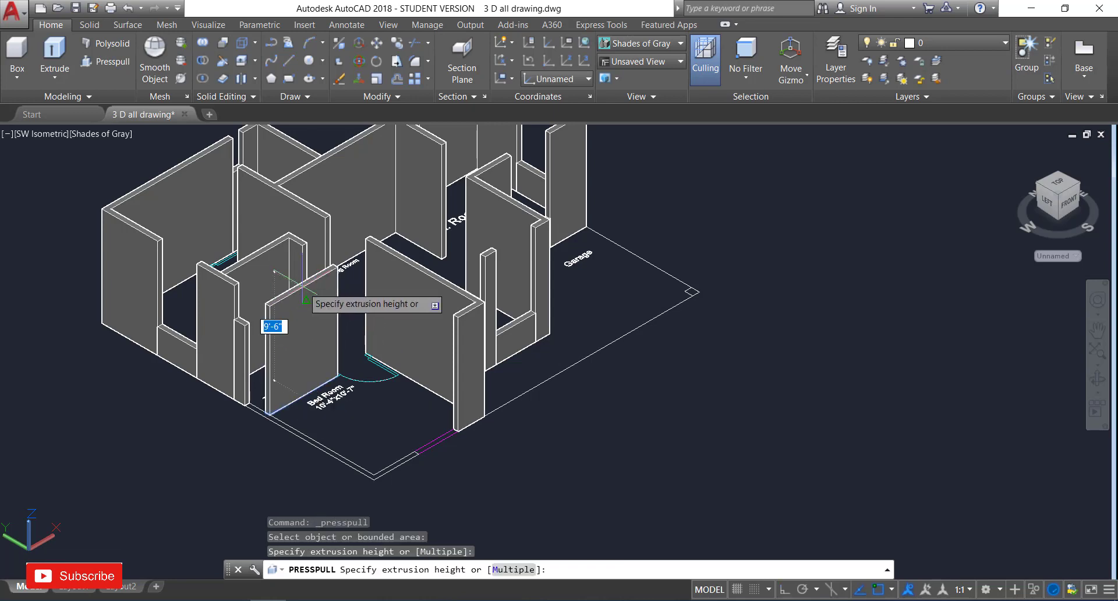
type("10")
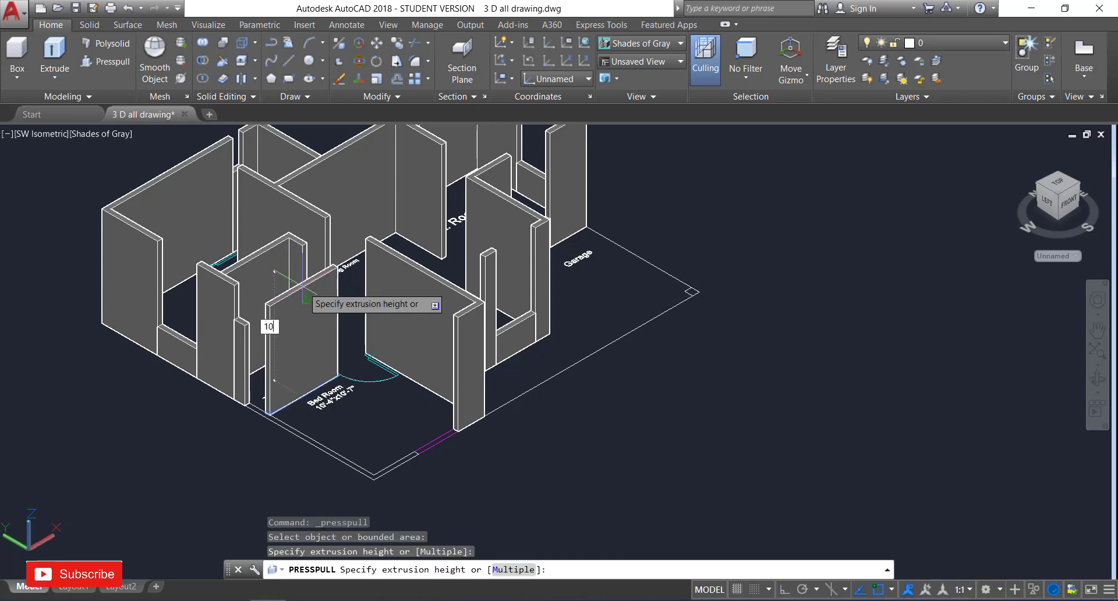
type("'")
key("Return")
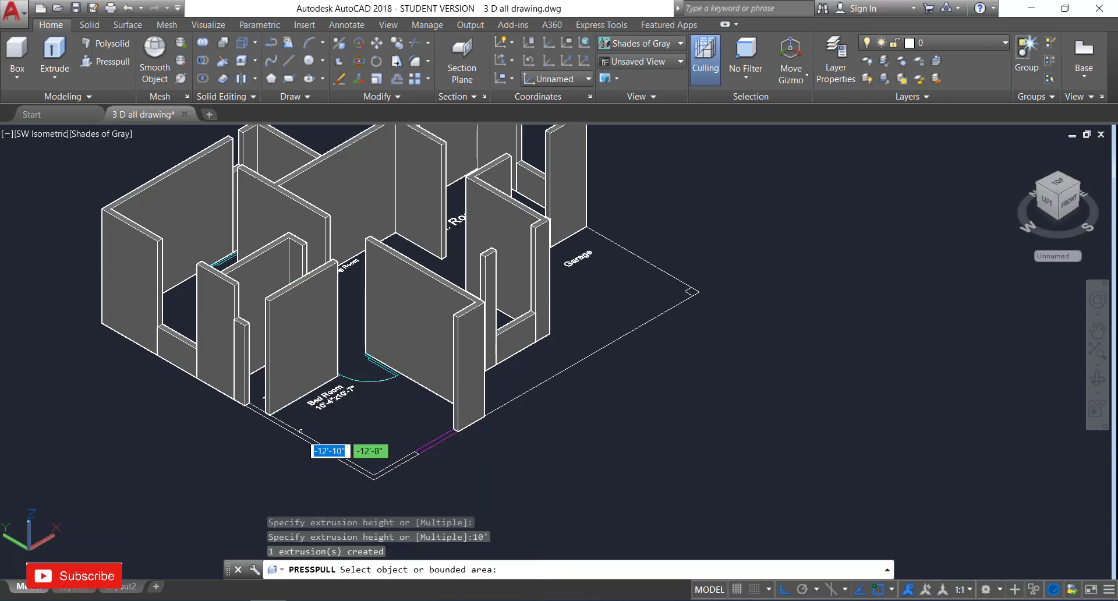
Presspull the 10'-4"x10'-7" bedroom's L-shaped outer corner wall to 10' and its window strip to 30.
left_click(298, 435)
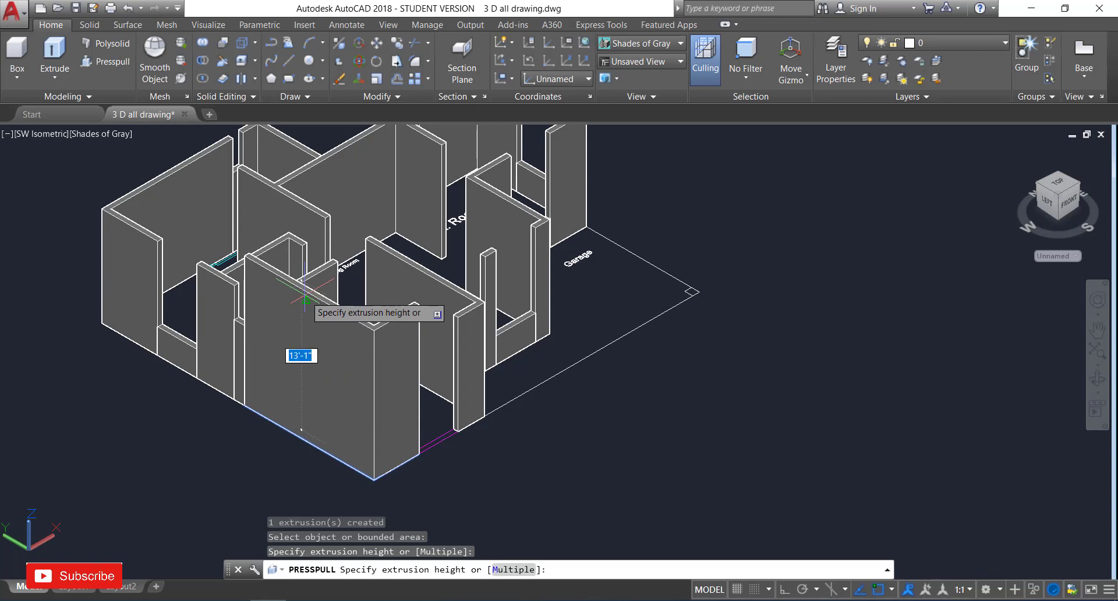
type("10'")
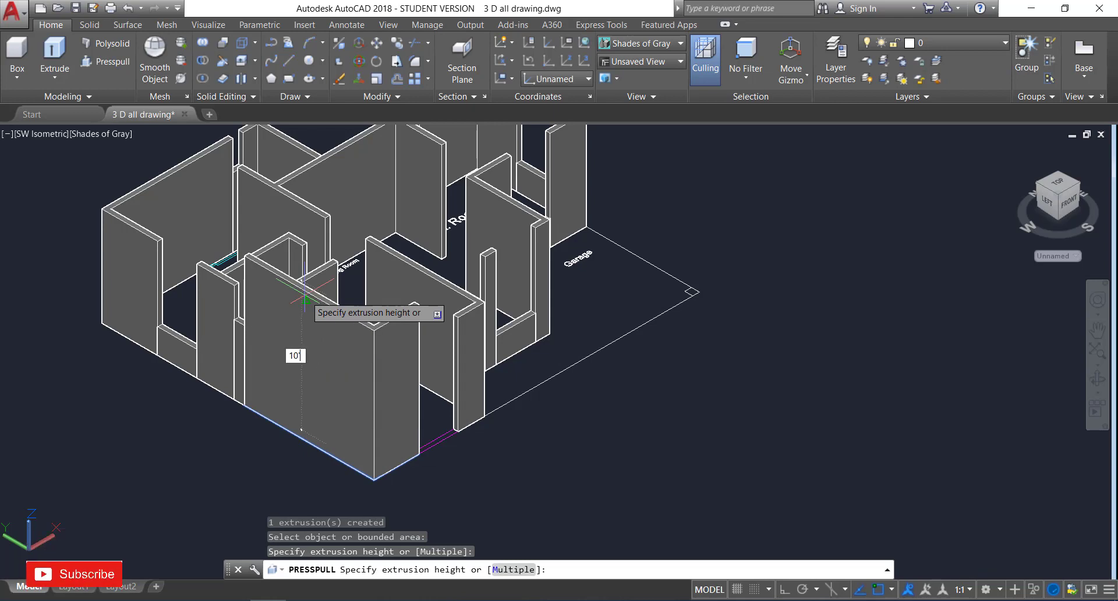
key("Return")
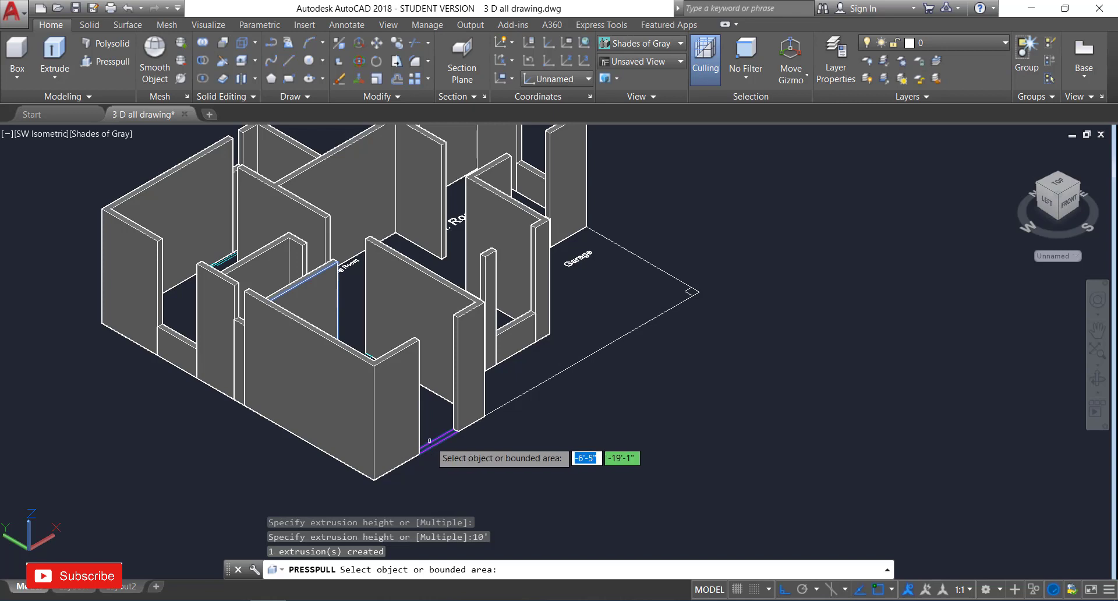
left_click(409, 428)
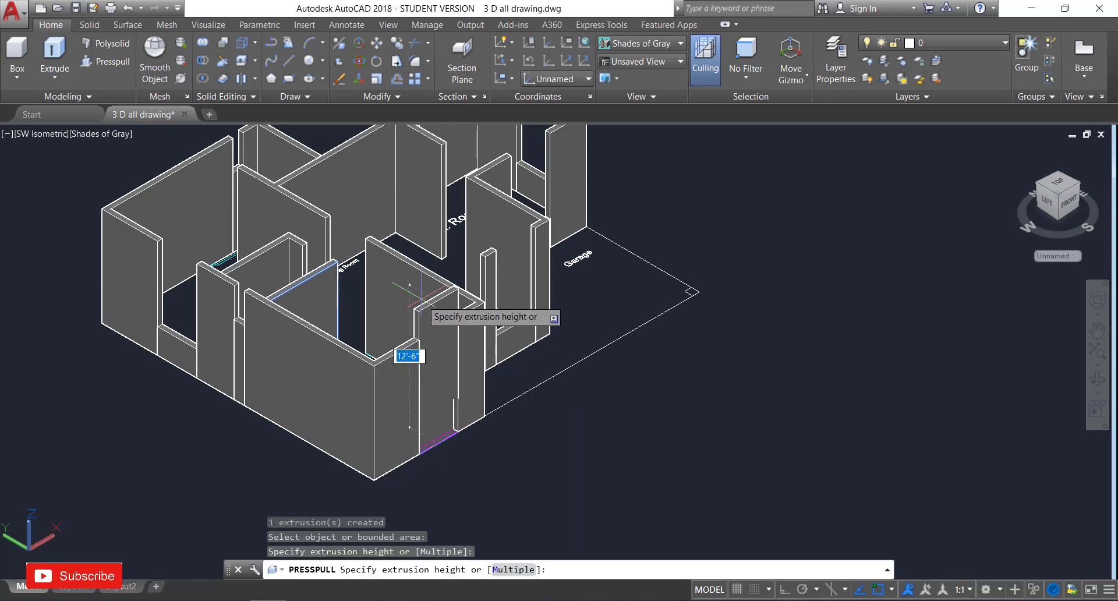
type("30")
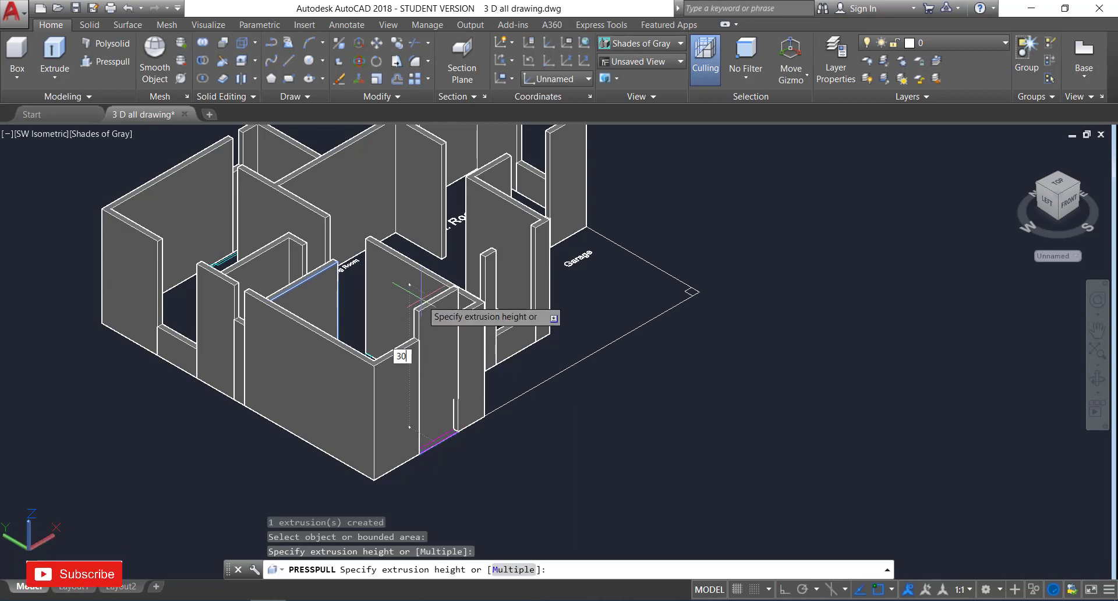
key("Return")
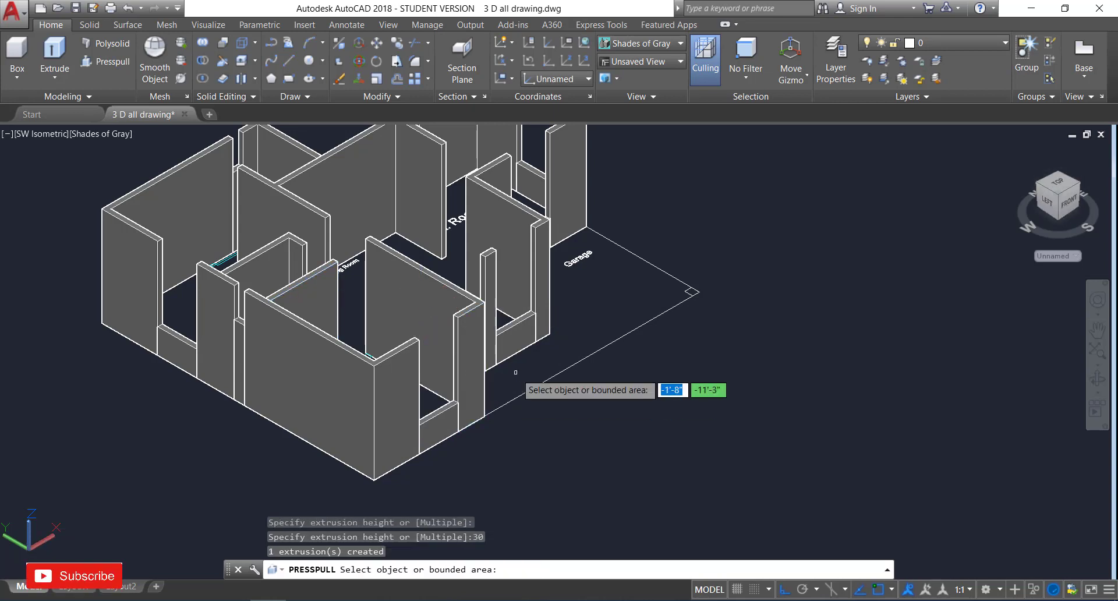
Presspull the small square column at the garage's free outer corner to 10'.
key("F8")
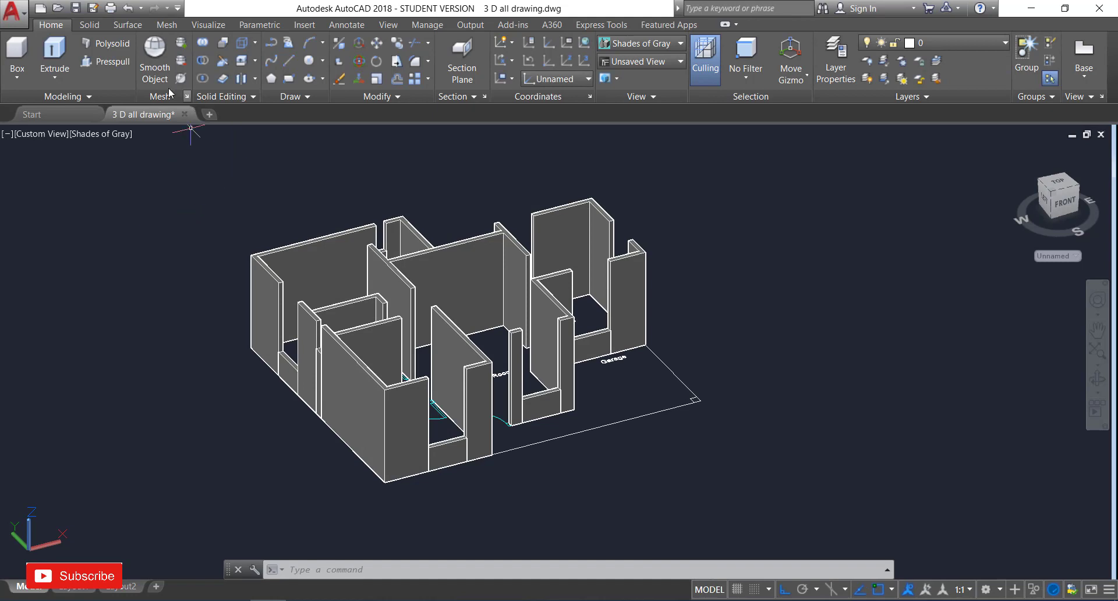
left_click(114, 62)
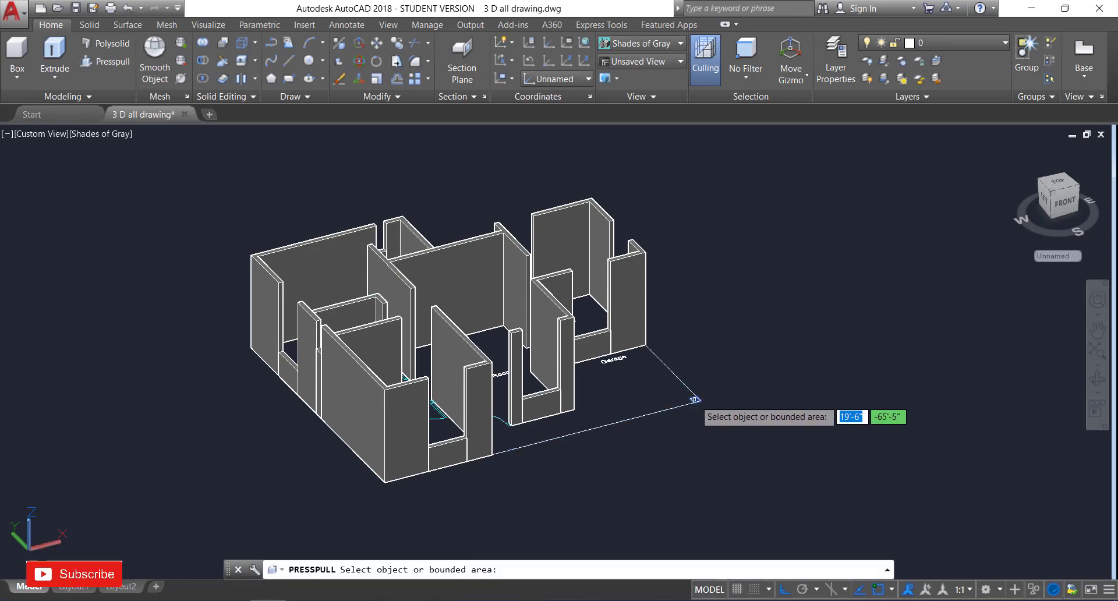
scroll(695, 400, "up", 3)
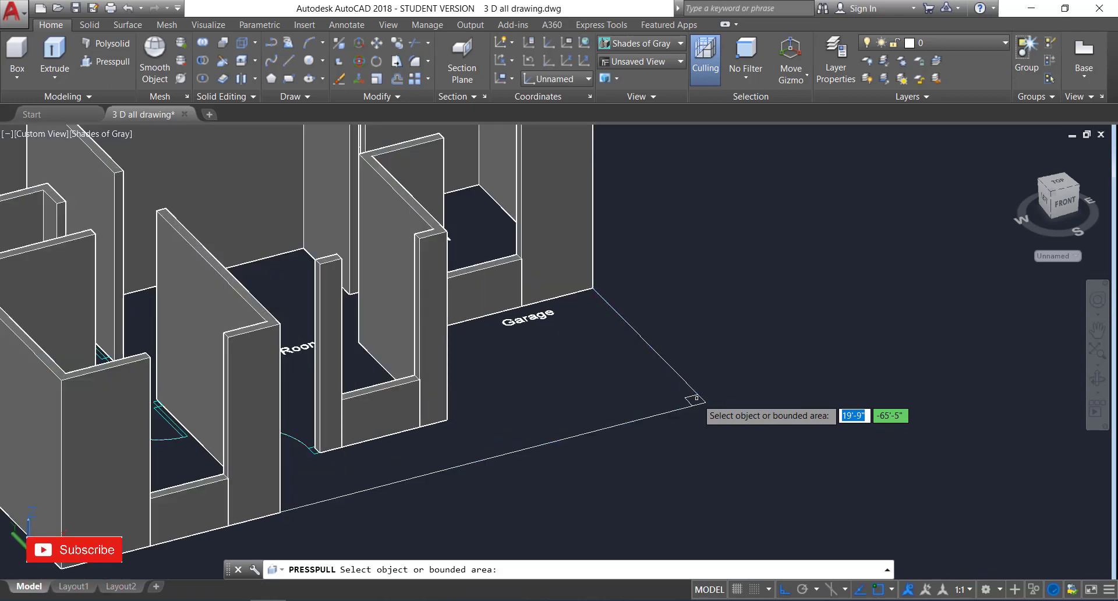
left_click(695, 400)
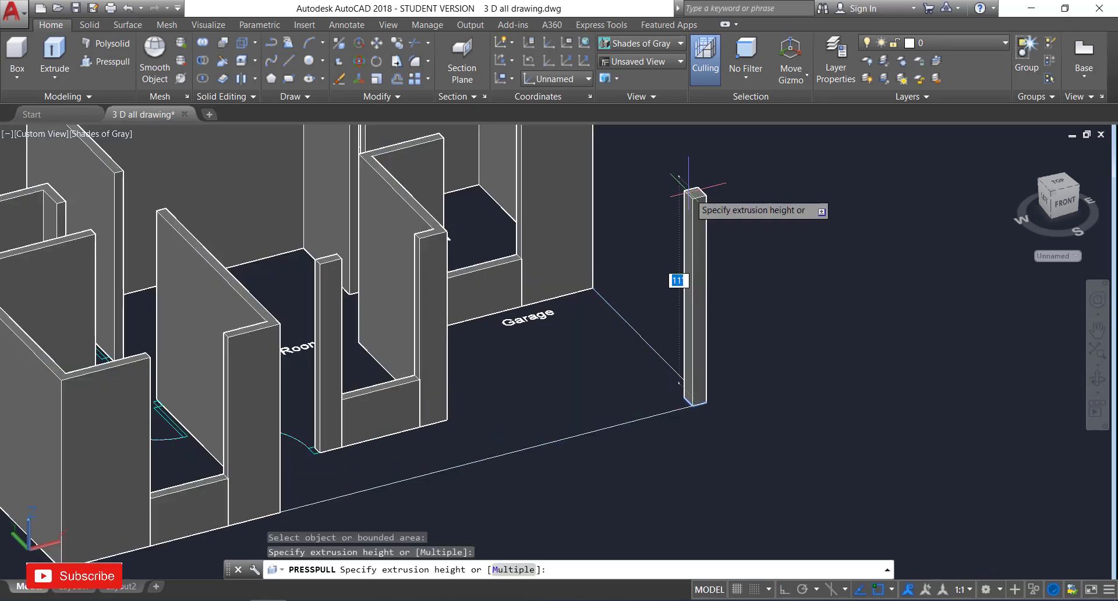
type("1")
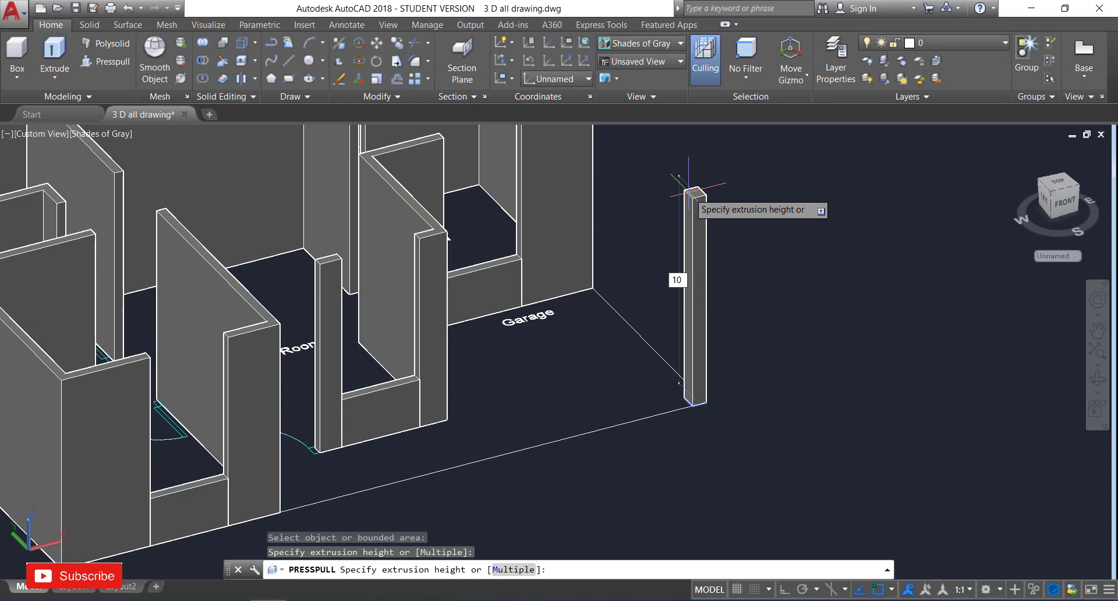
key("Return")
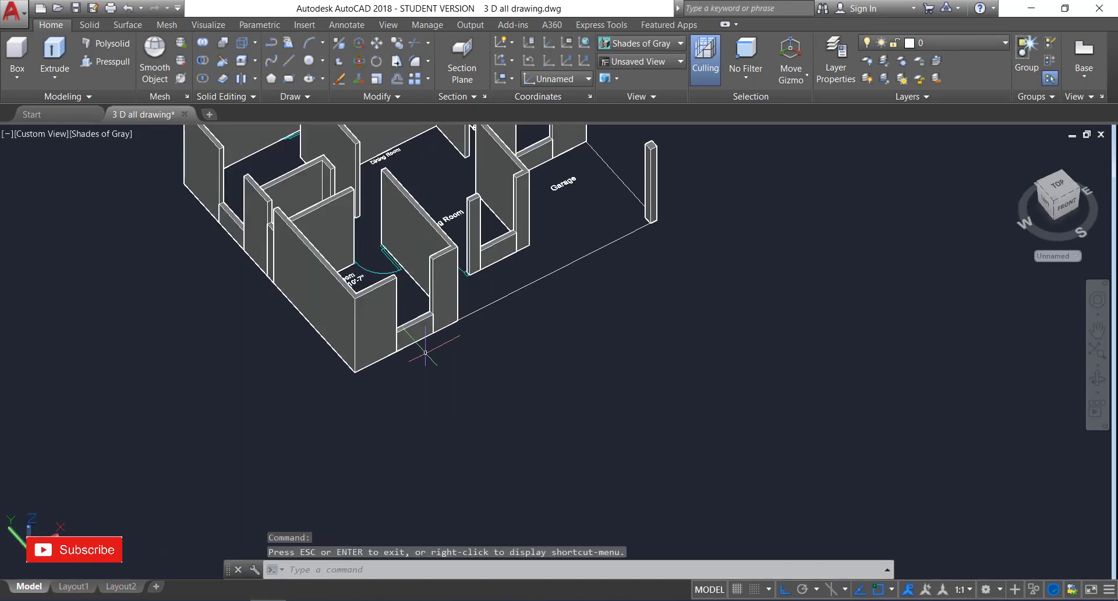
Copy the sill block under the 10'-4"x10'-7" bedroom's front window straight up, aligning its upper outer corner with the wall top.
key("Escape")
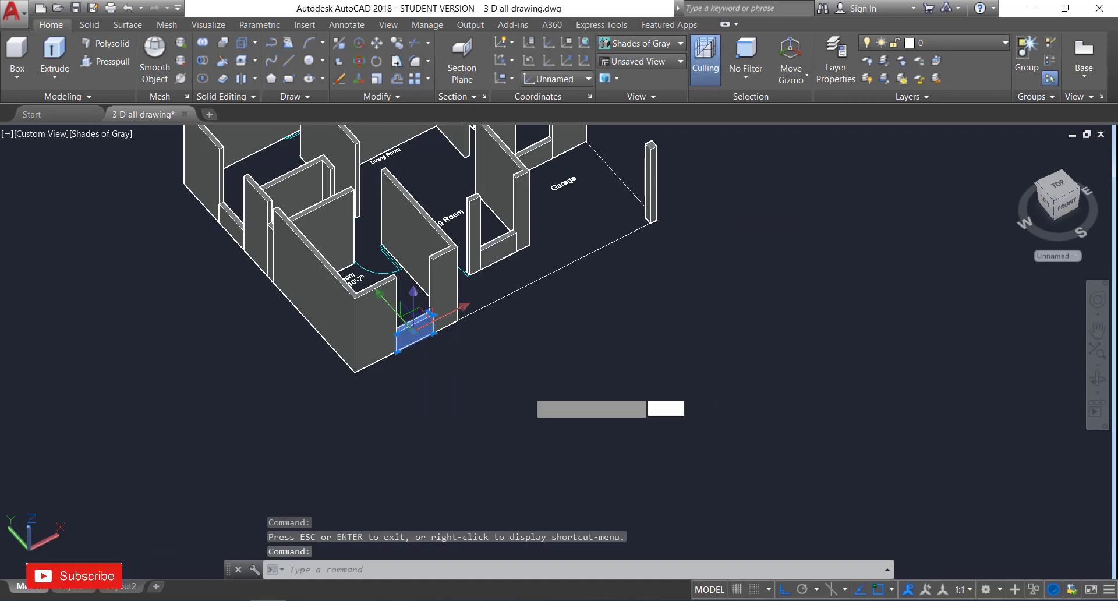
type("co")
key("Return")
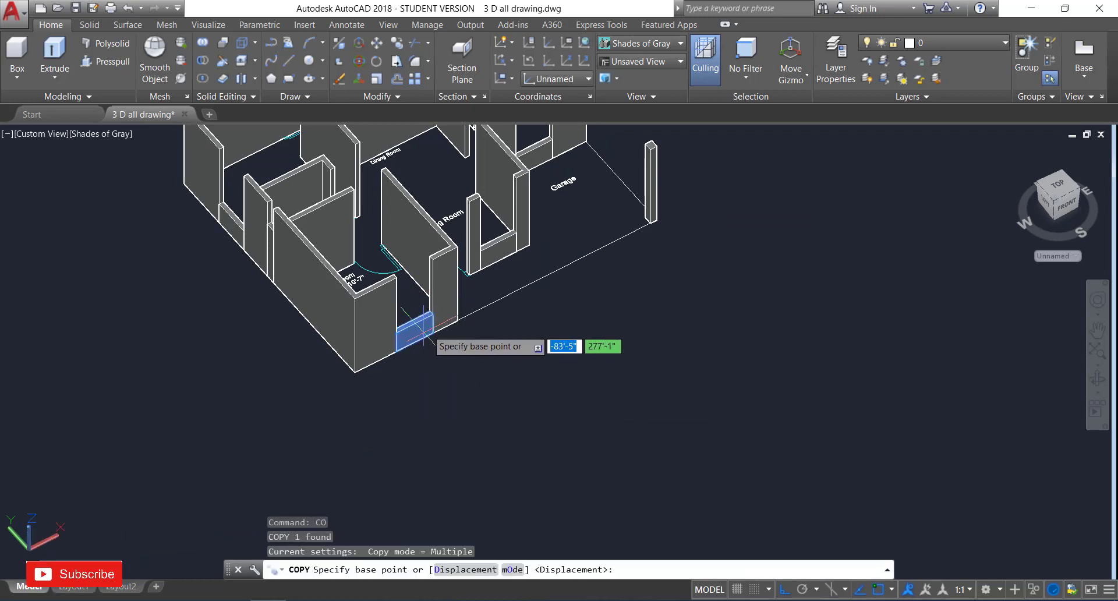
scroll(425, 333, "up", 6)
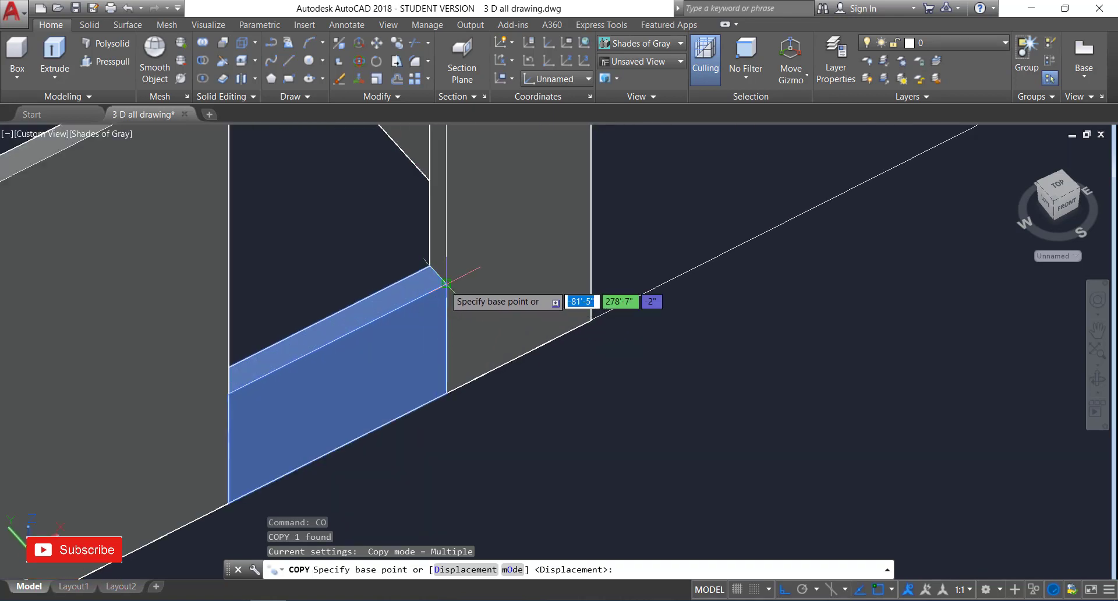
left_click(446, 284)
scroll(452, 224, "down", 5)
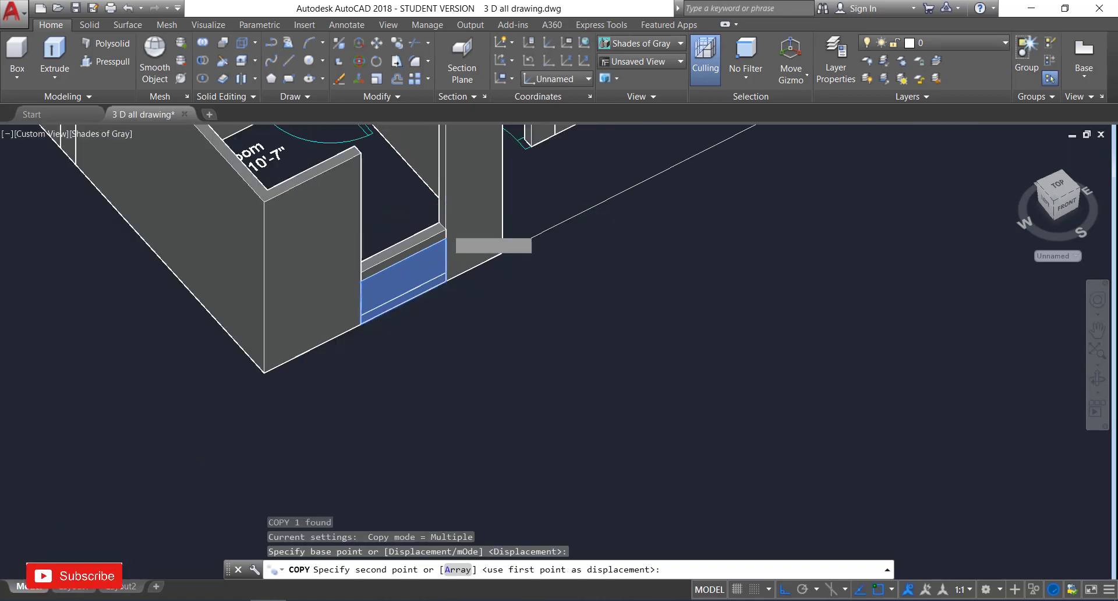
scroll(452, 225, "up", 5)
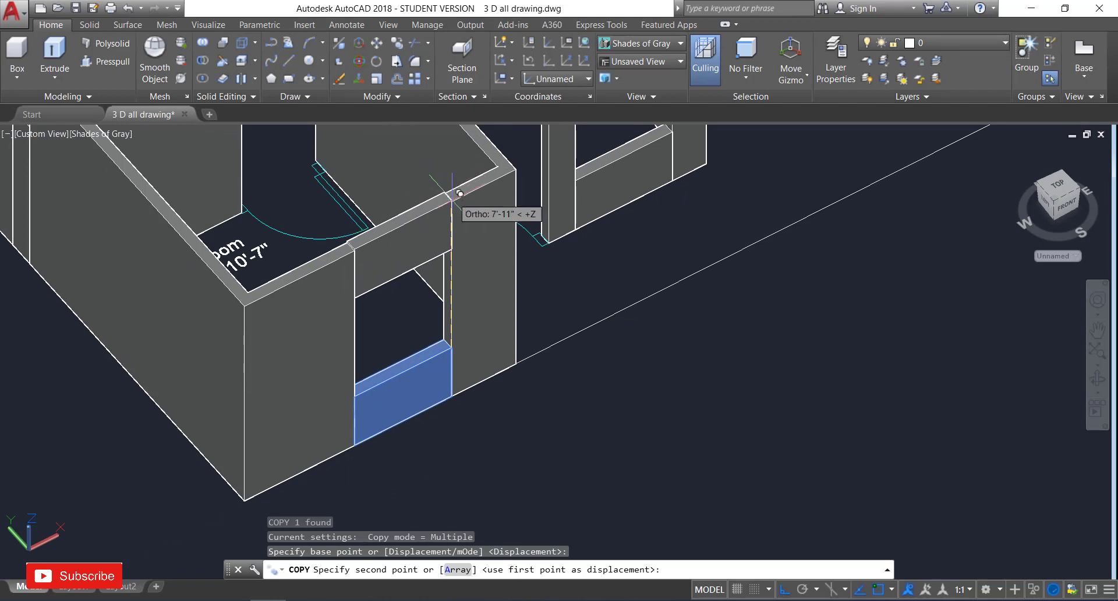
left_click(430, 326)
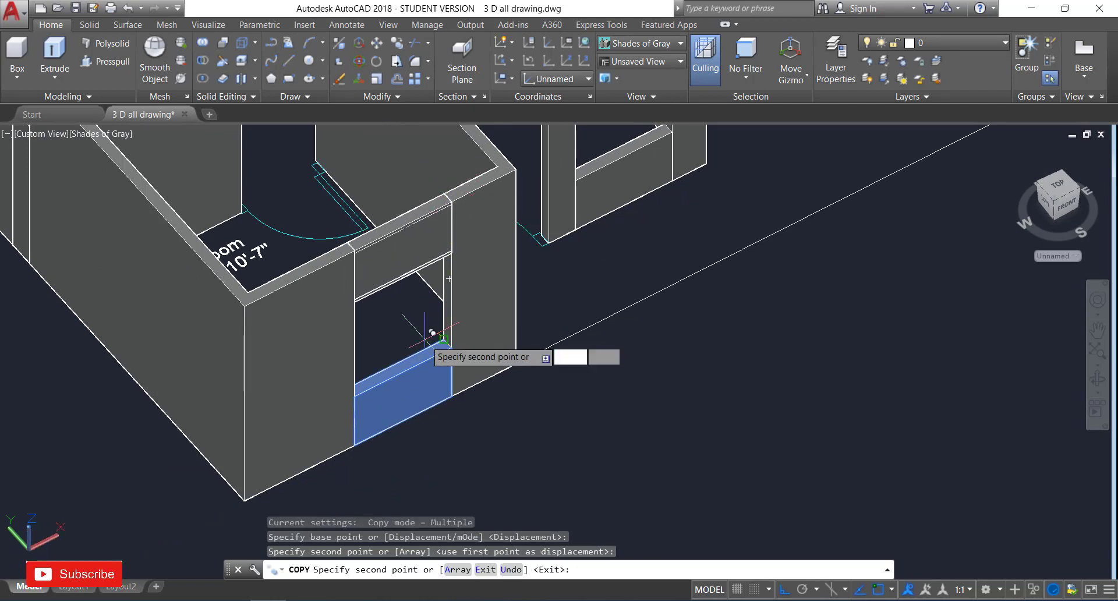
Place another copy of the block above the living room's front window, flush with the wall top.
scroll(426, 340, "down", 6)
scroll(426, 342, "down", 1)
scroll(510, 233, "up", 5)
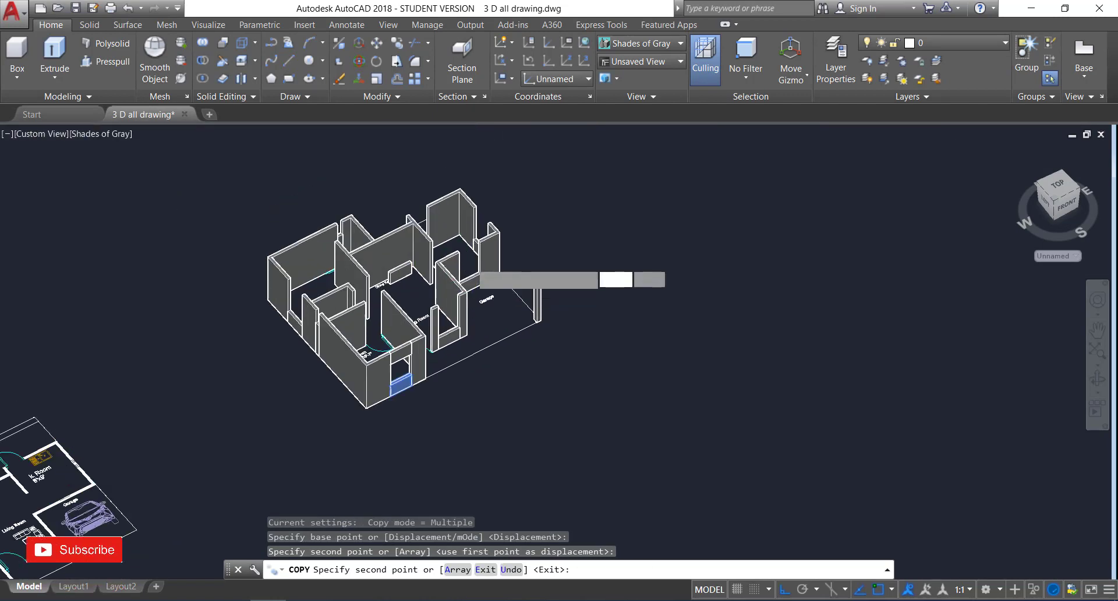
scroll(434, 340, "up", 3)
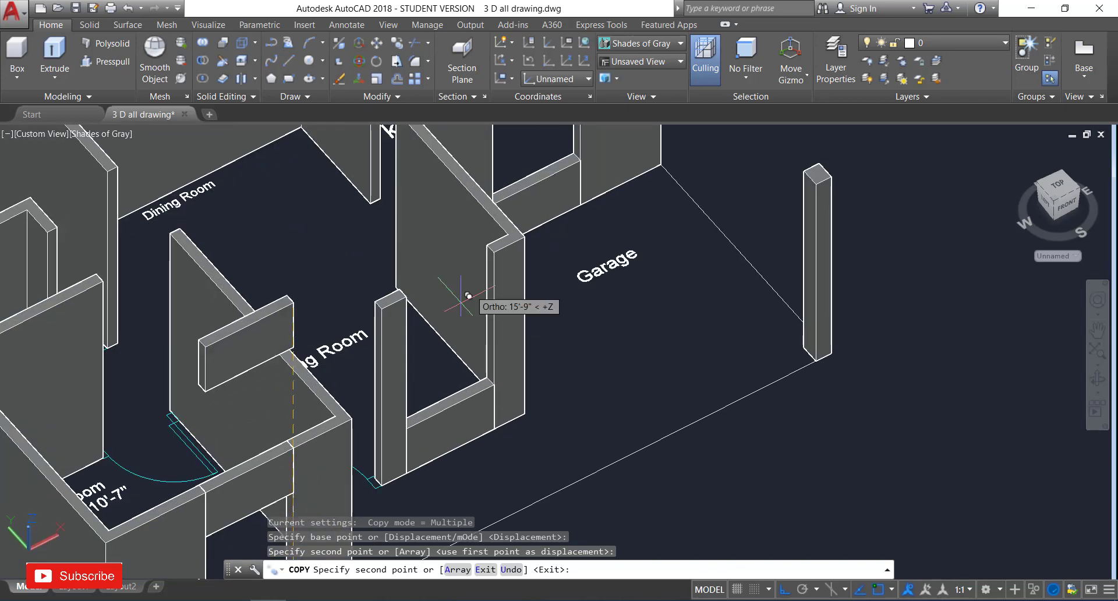
left_click(501, 241)
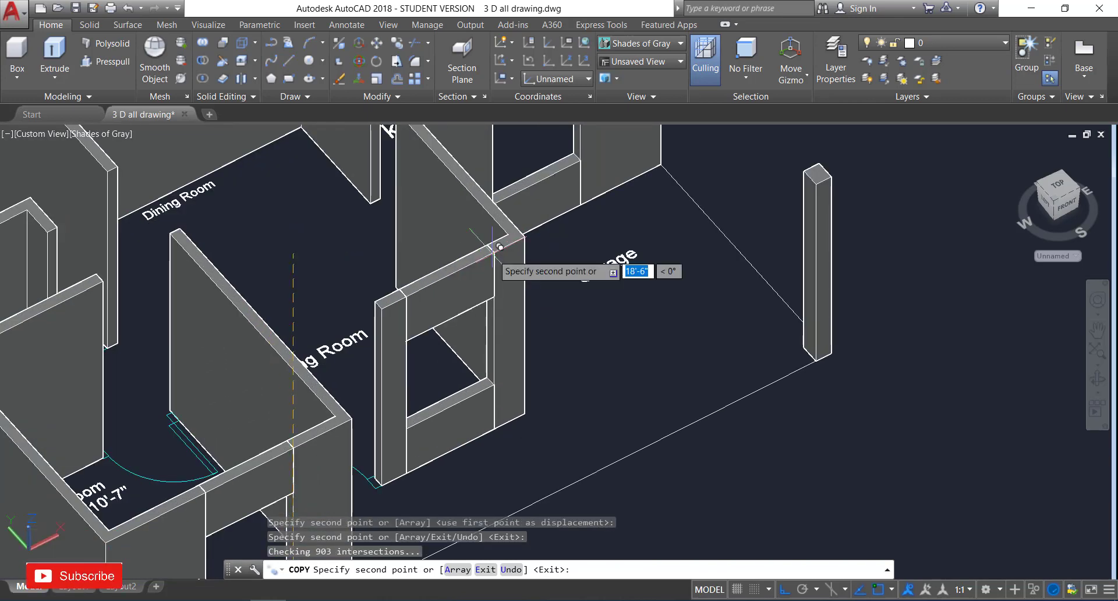
Place a further copy above the K. Room window facing the garage, flush with the wall top, and finish copying.
scroll(505, 320, "down", 2)
scroll(505, 320, "down", 4)
scroll(532, 209, "up", 6)
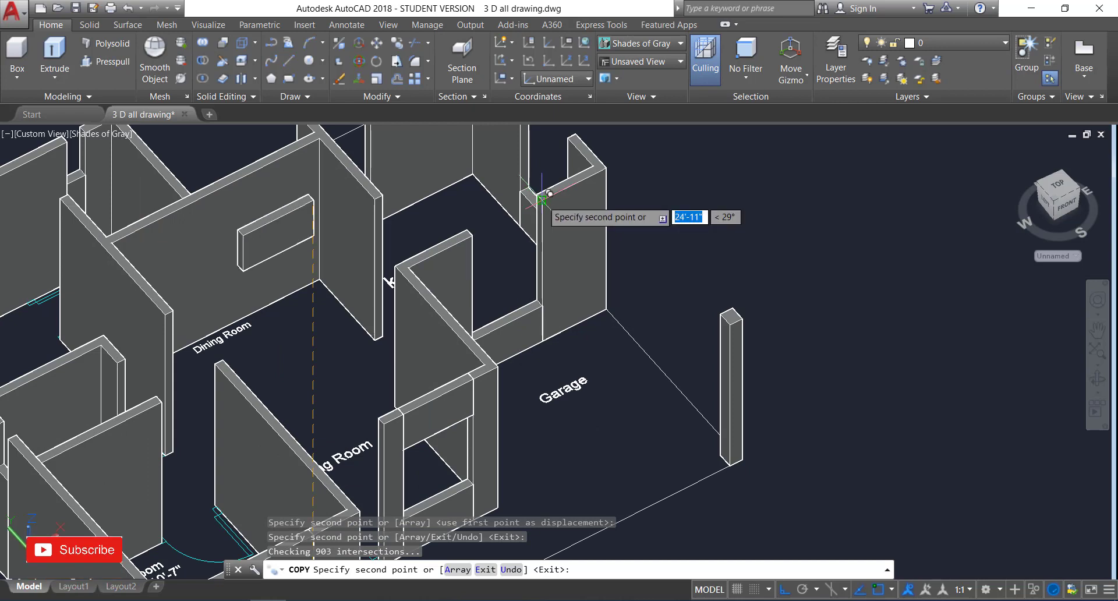
left_click(542, 199)
key("Escape")
Copy the sill block under the 10'-1"x11'-1" Bed Room's outer window straight up to the top of the wall.
scroll(588, 318, "down", 4)
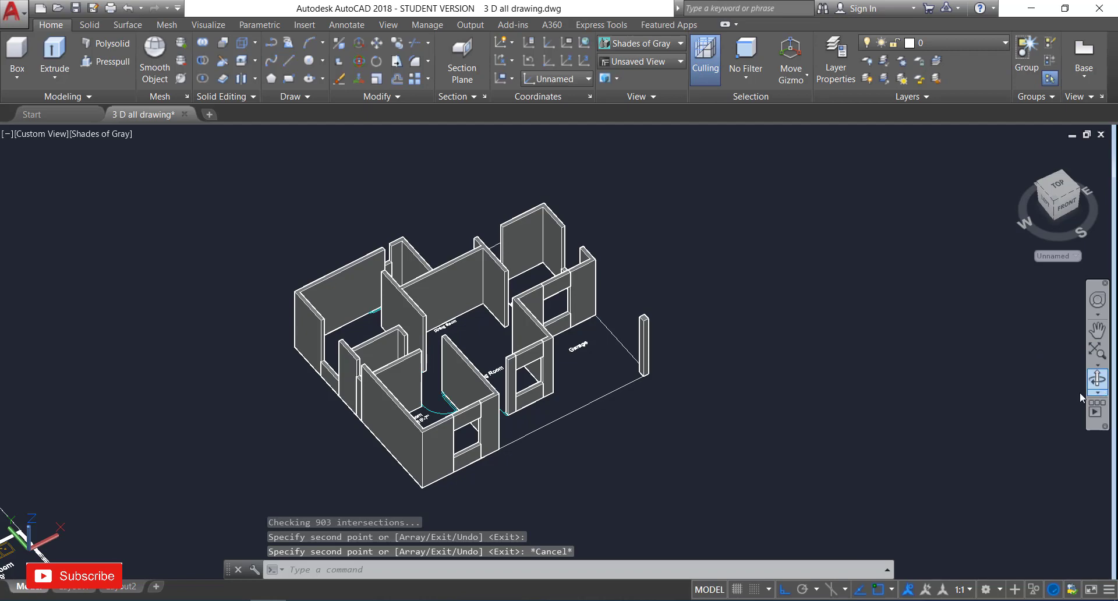
left_click(1097, 379)
left_click_drag(364, 465, 449, 465)
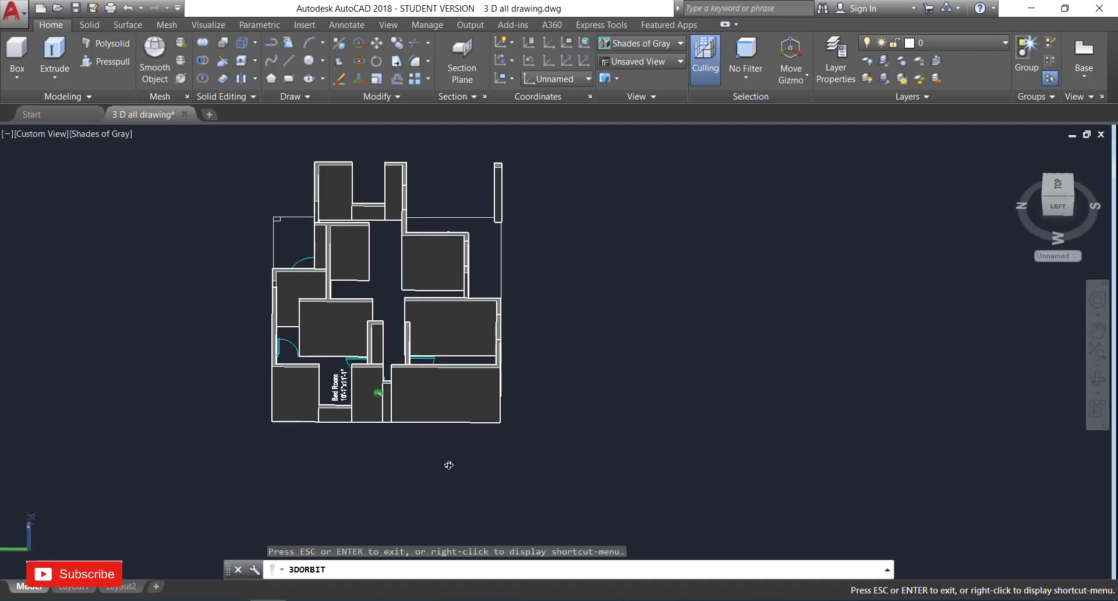
scroll(380, 435, "up", 6)
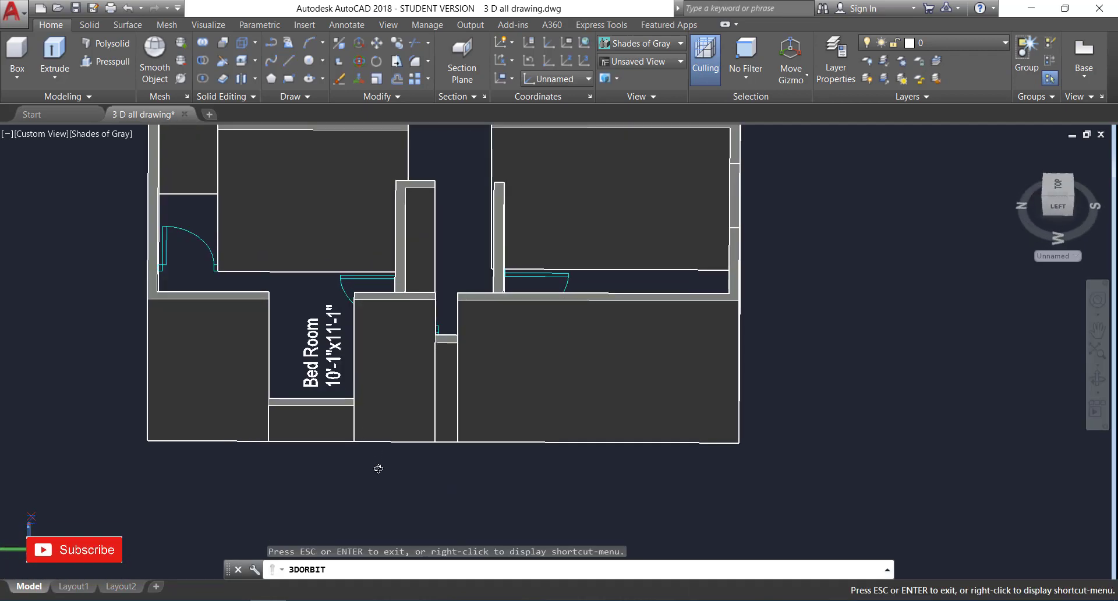
key("Escape")
left_click(319, 415)
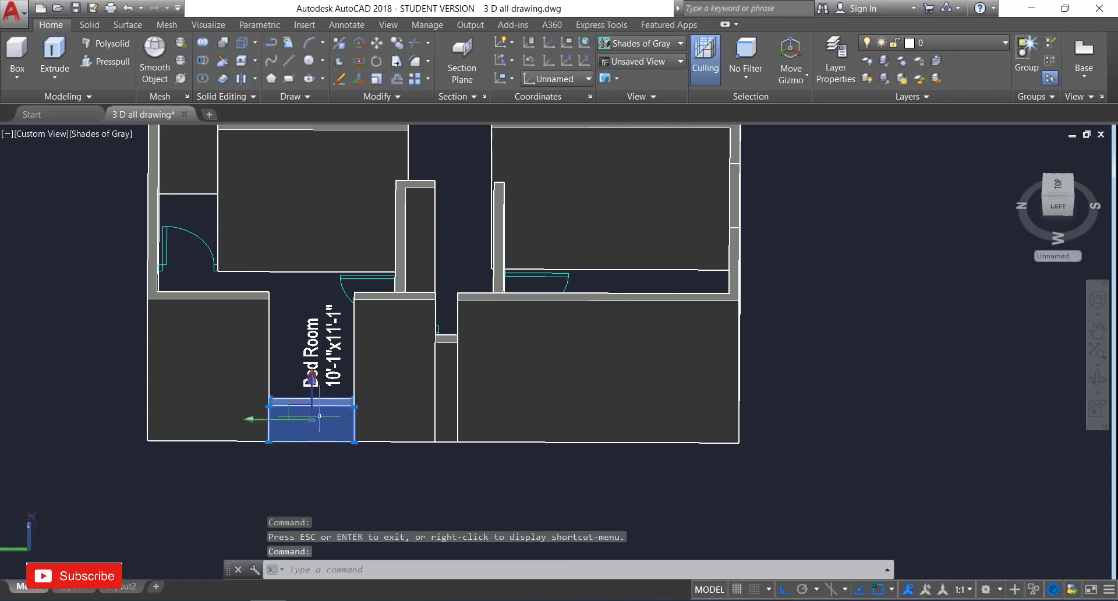
type("c")
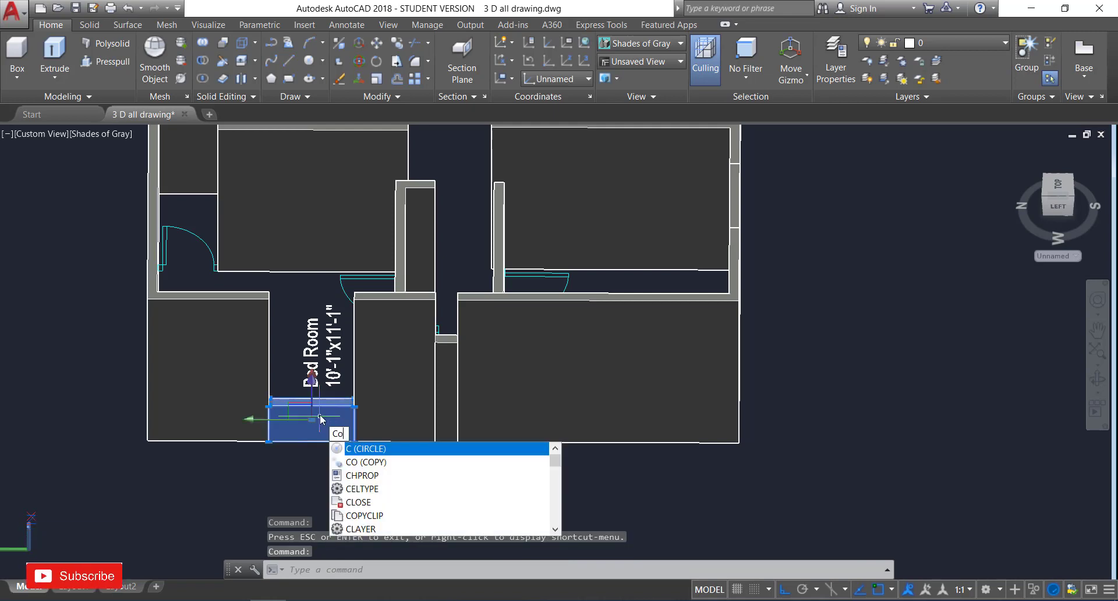
type("o")
key("Return")
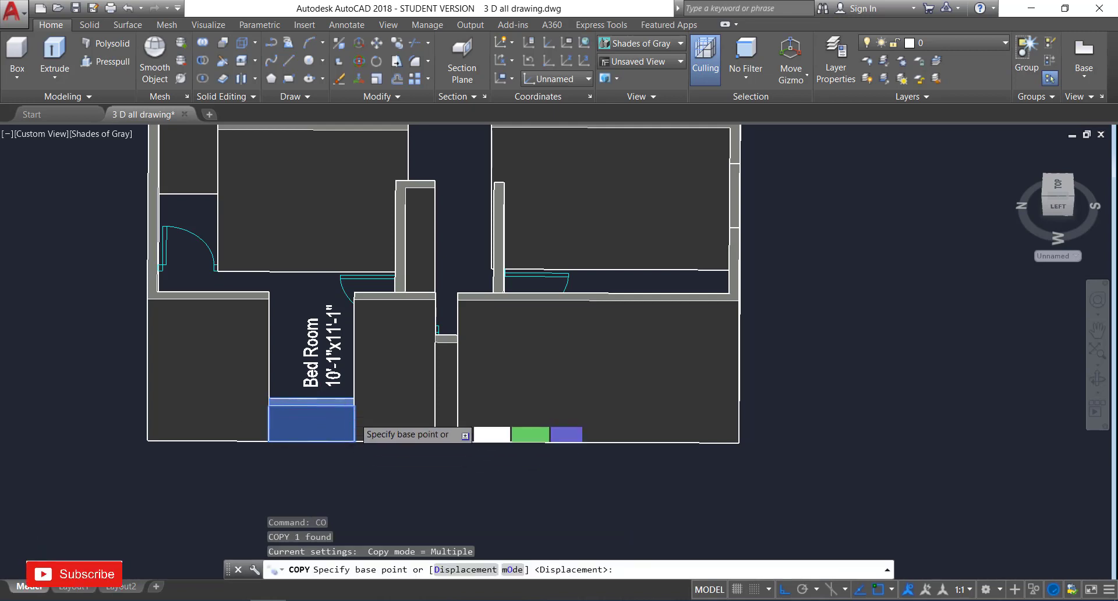
scroll(354, 417, "up", 5)
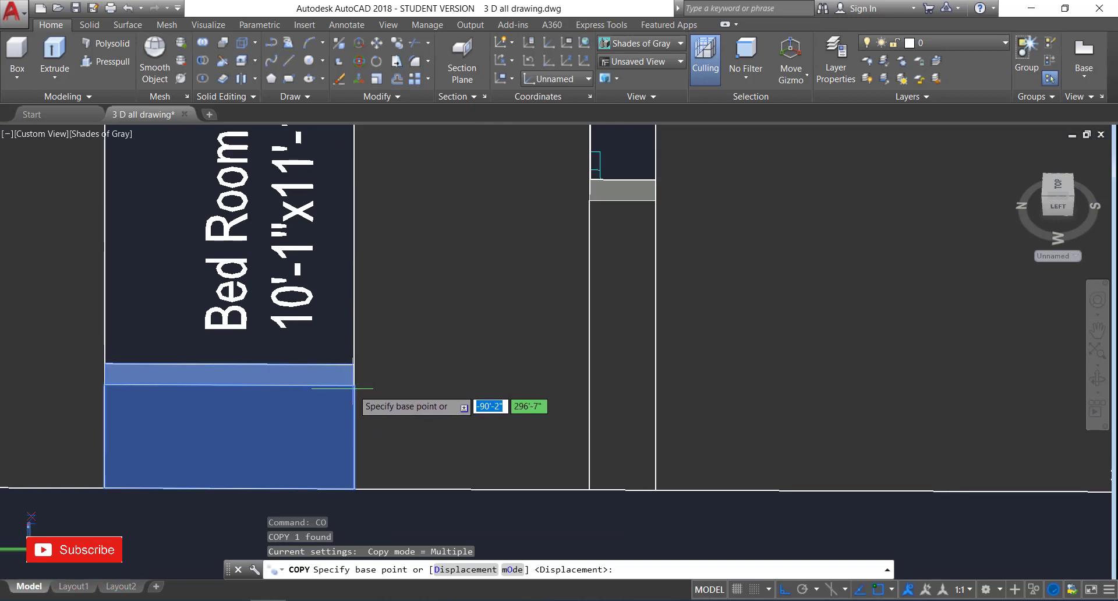
scroll(353, 385, "up", 4)
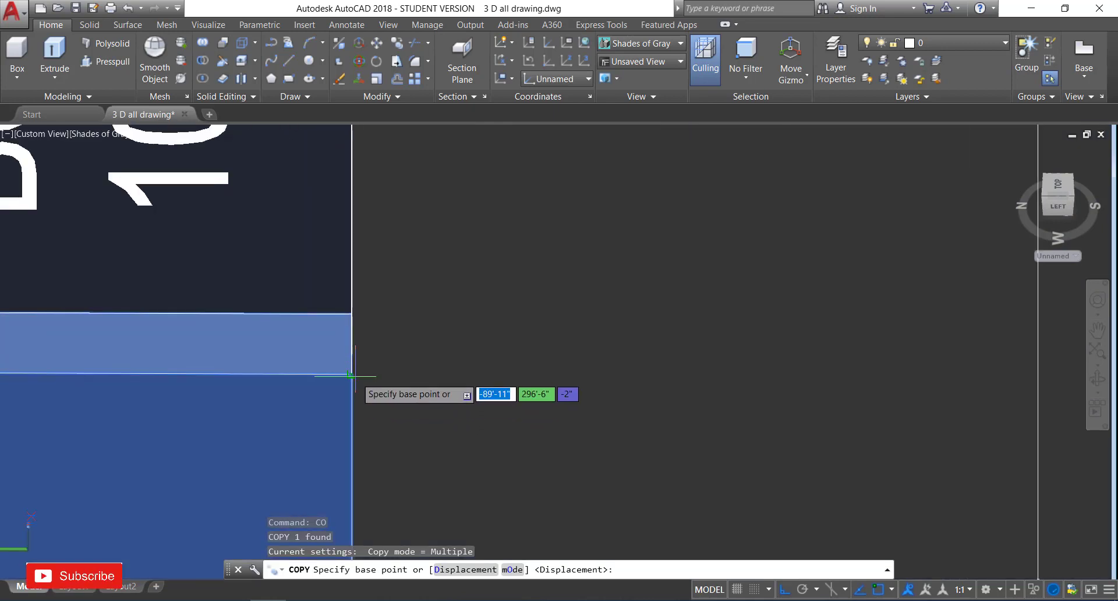
left_click(351, 374)
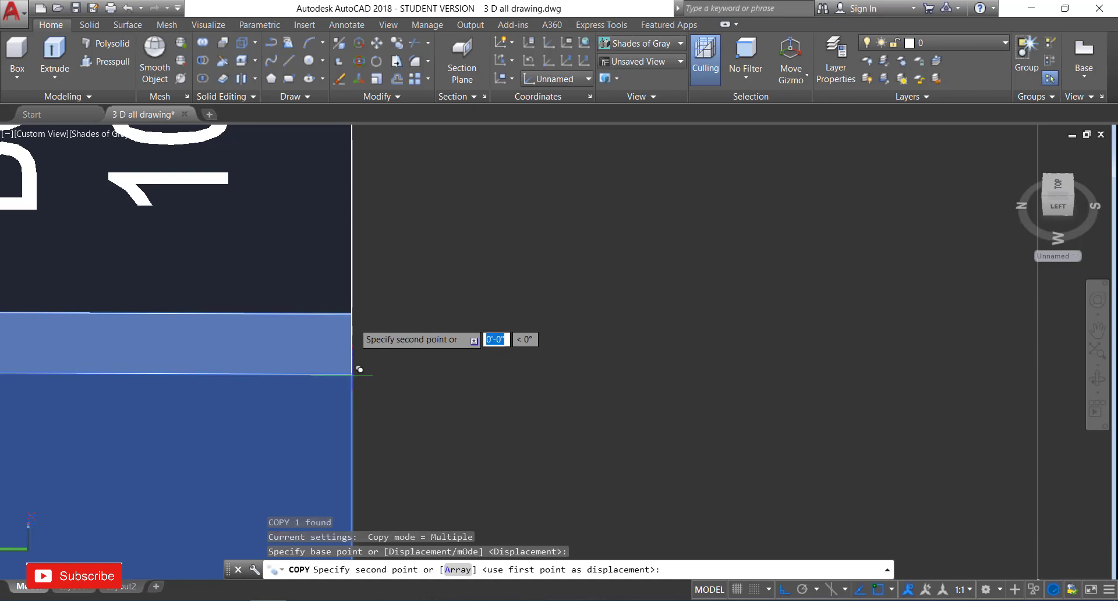
scroll(356, 311, "down", 4)
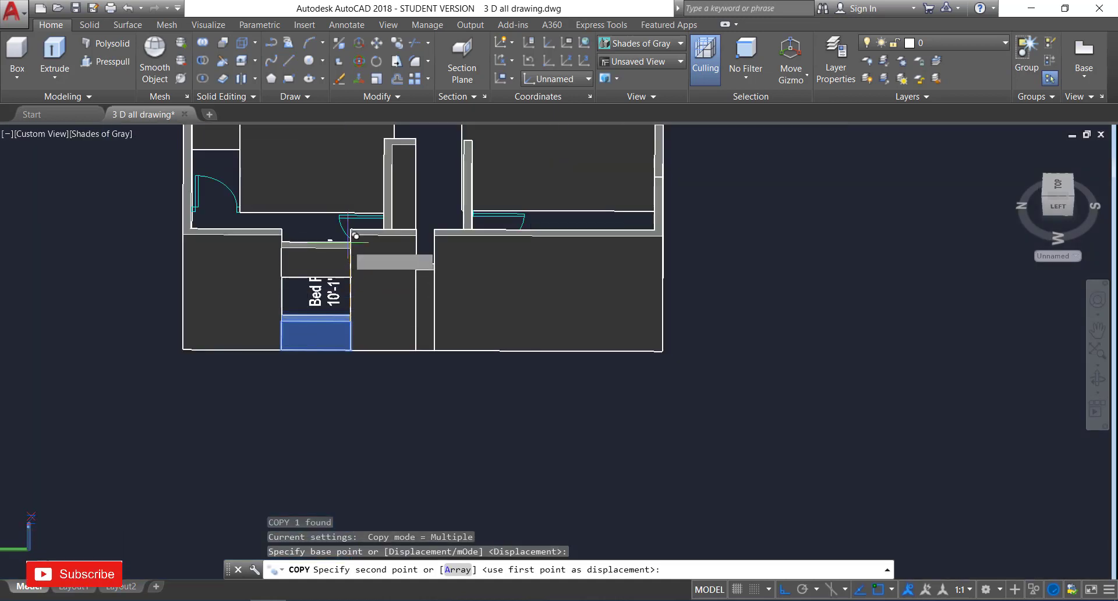
scroll(358, 224, "up", 5)
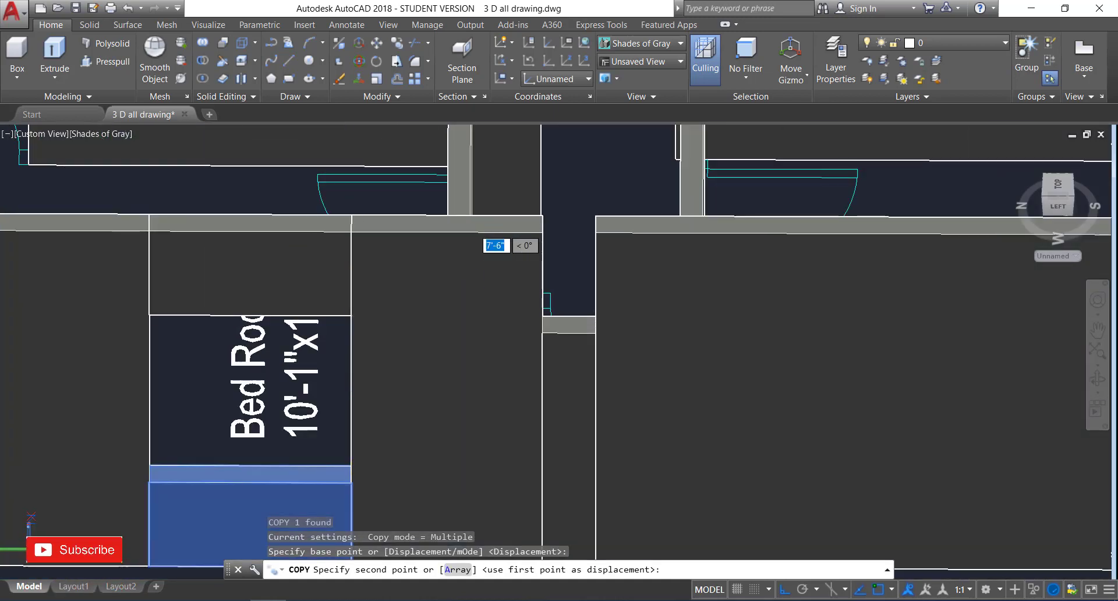
left_click(359, 224)
key("Escape")
Copy the sill block under the K. Room's outer side-wall window straight up so it closes the opening flush with the wall top.
scroll(354, 363, "down", 5)
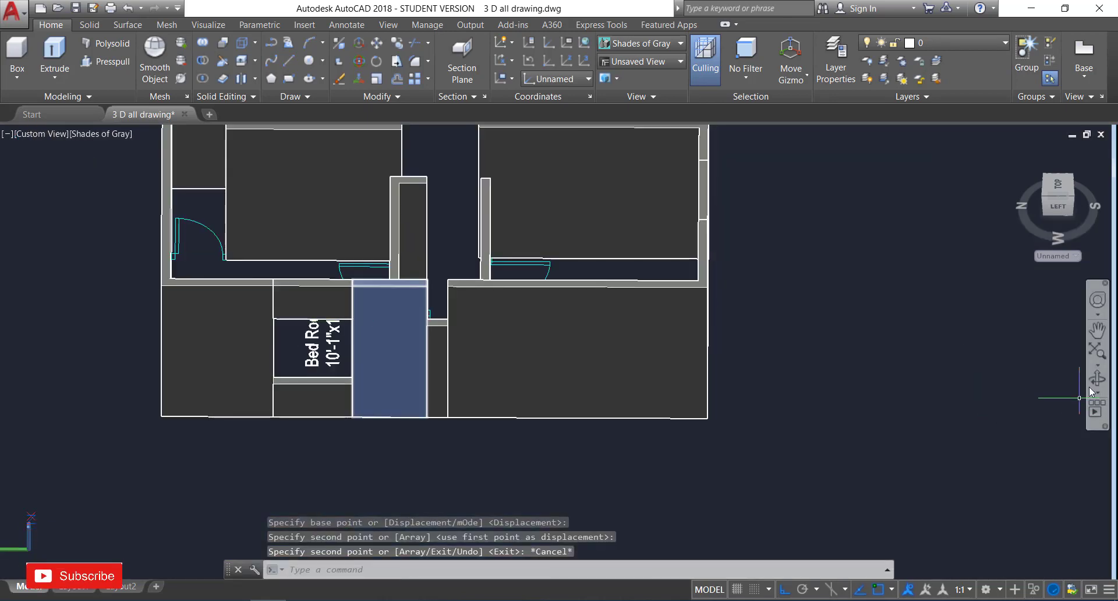
left_click(1096, 379)
left_click_drag(927, 377, 747, 397)
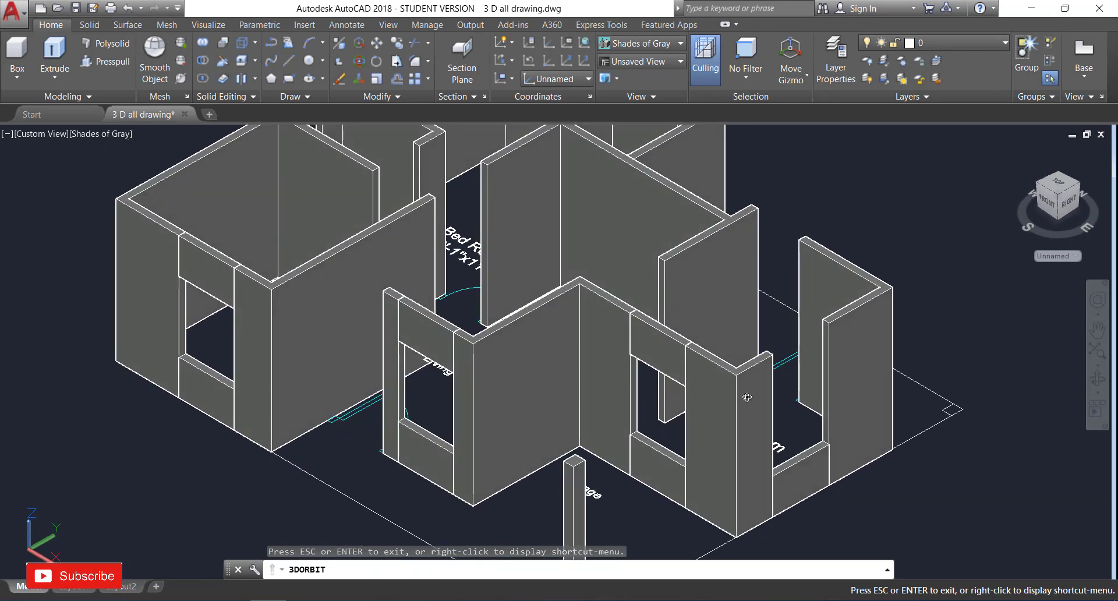
scroll(821, 478, "up", 2)
key("Escape")
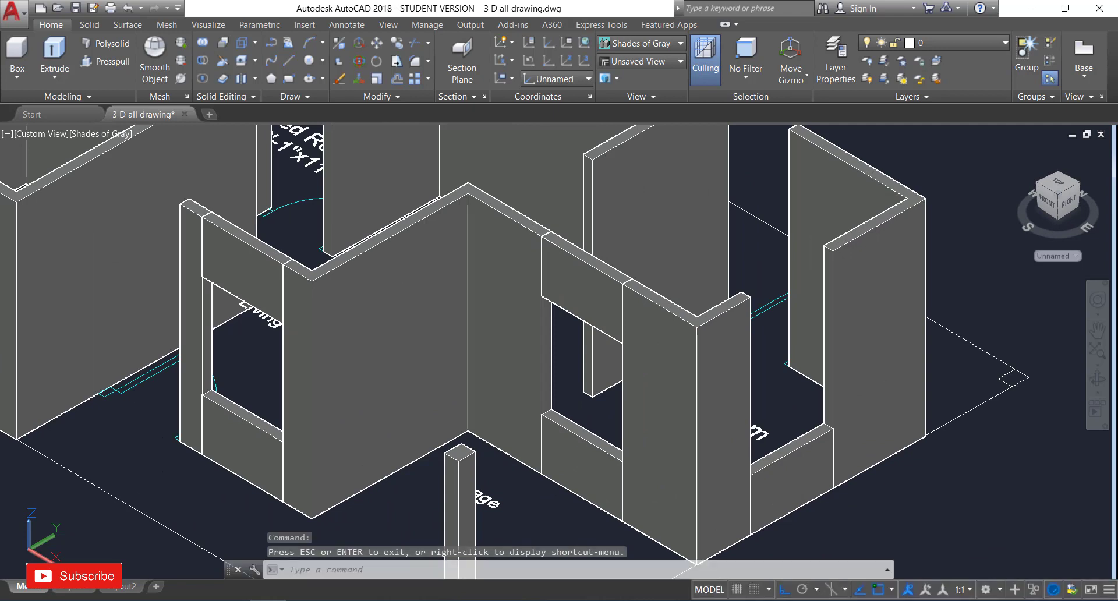
left_click(799, 456)
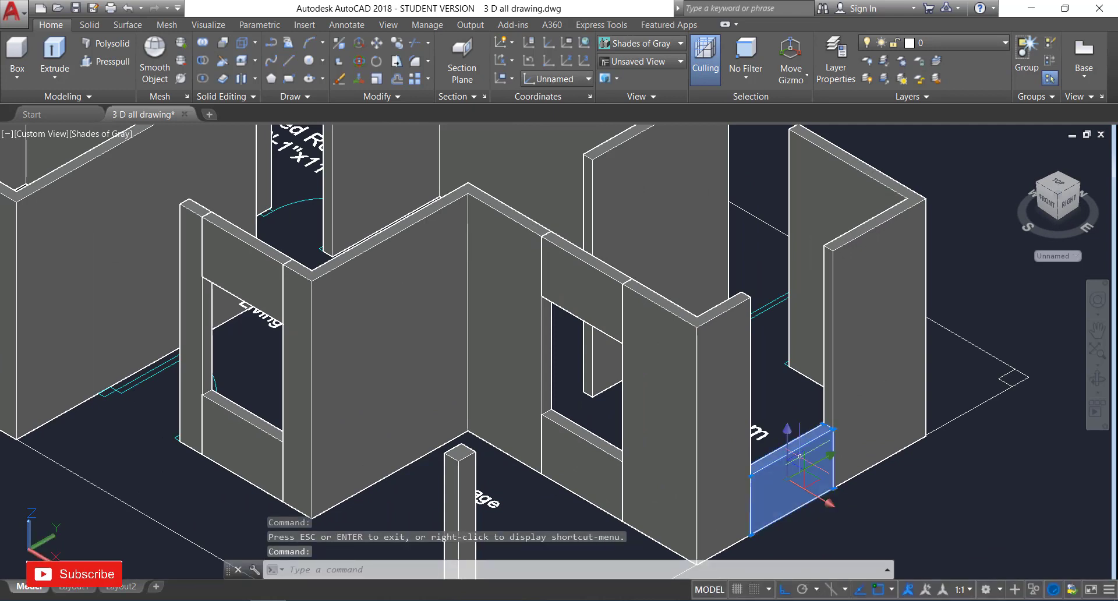
type("co")
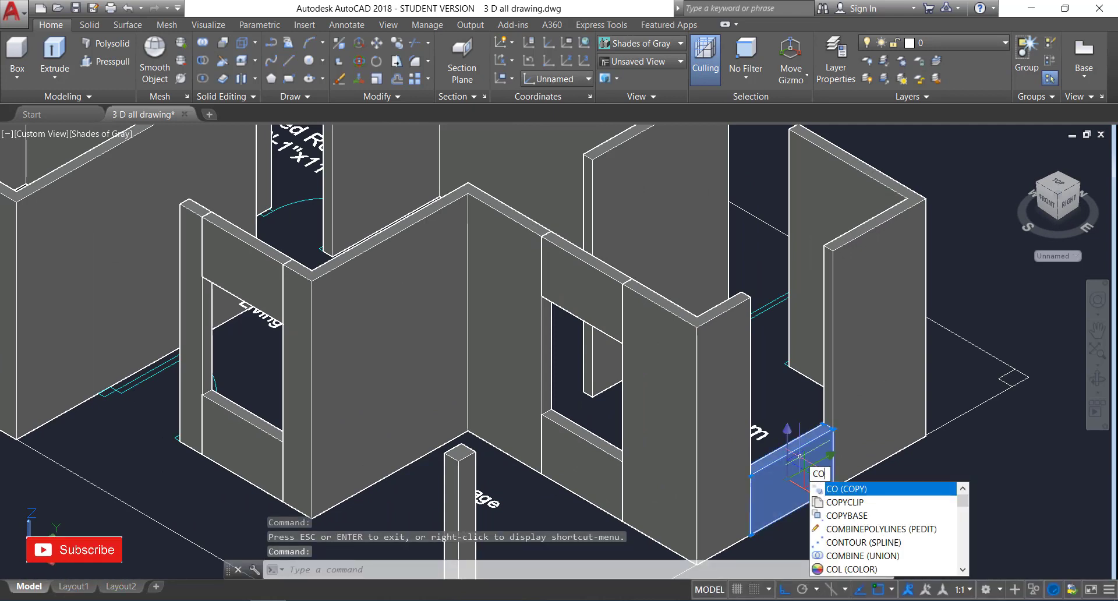
key("Return")
scroll(821, 448, "up", 4)
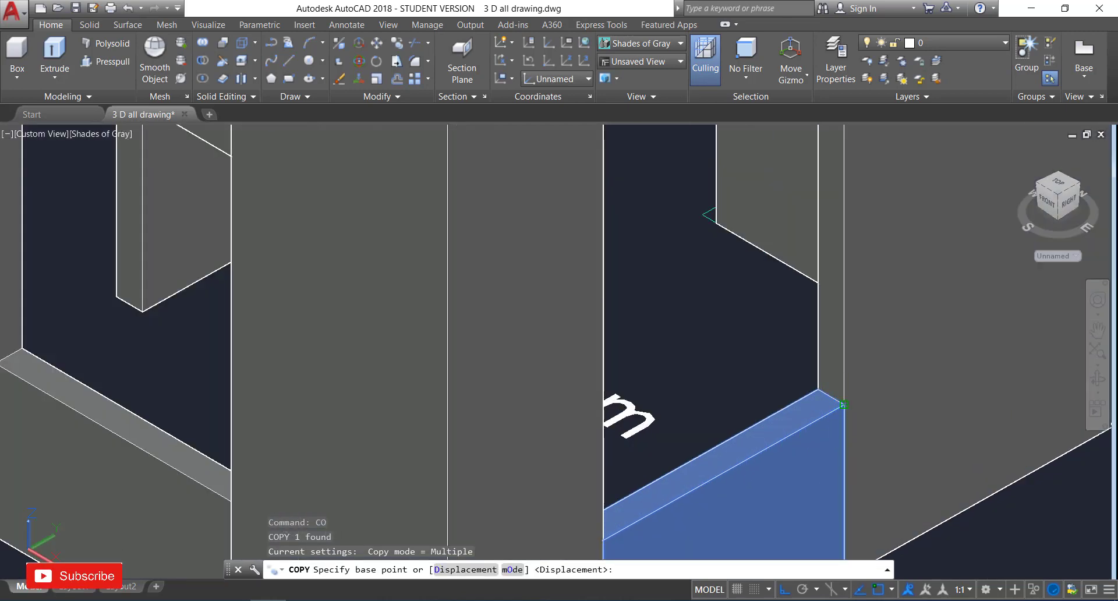
left_click(844, 404)
scroll(844, 349, "down", 6)
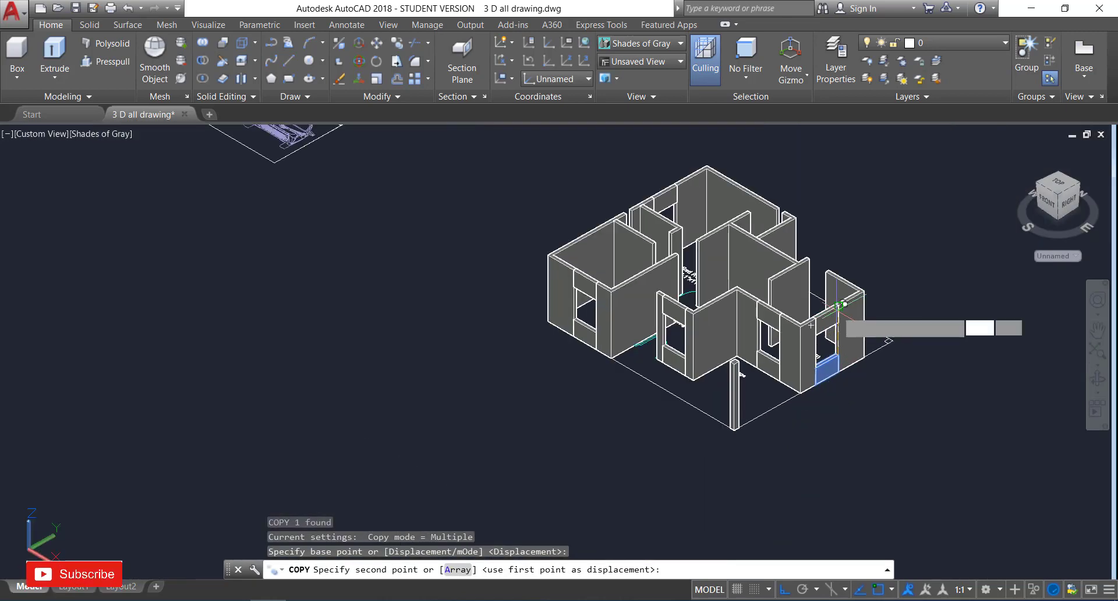
scroll(839, 304, "up", 3)
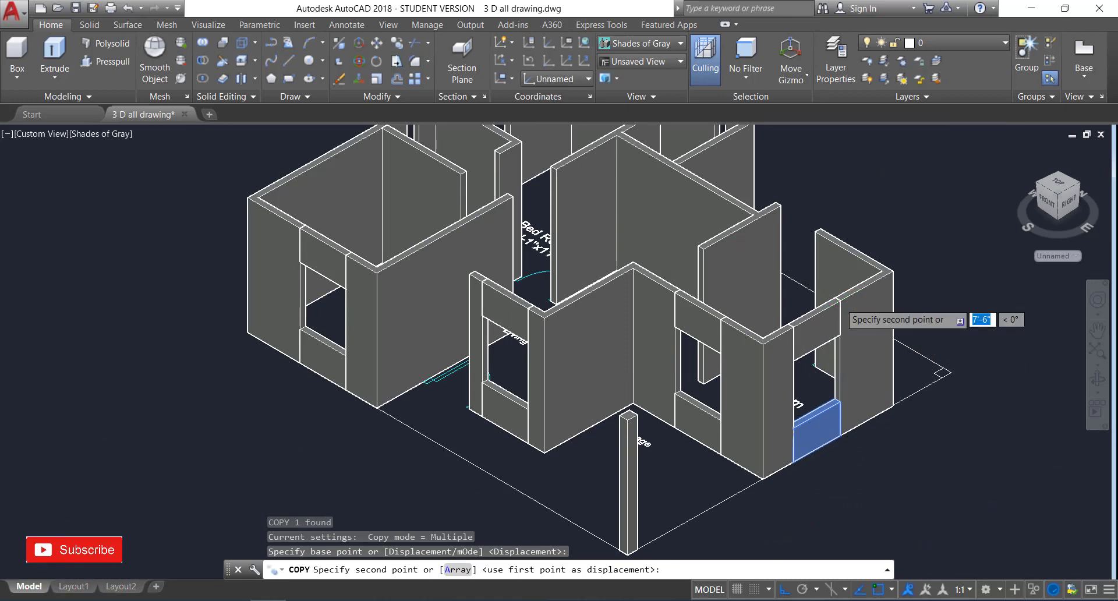
scroll(840, 300, "up", 3)
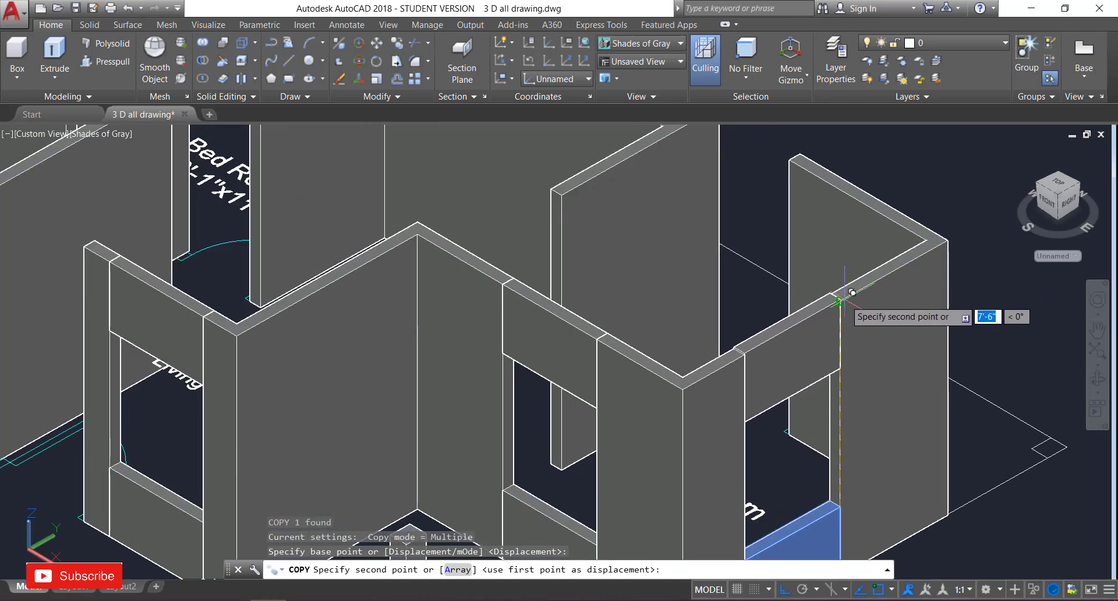
left_click(838, 301)
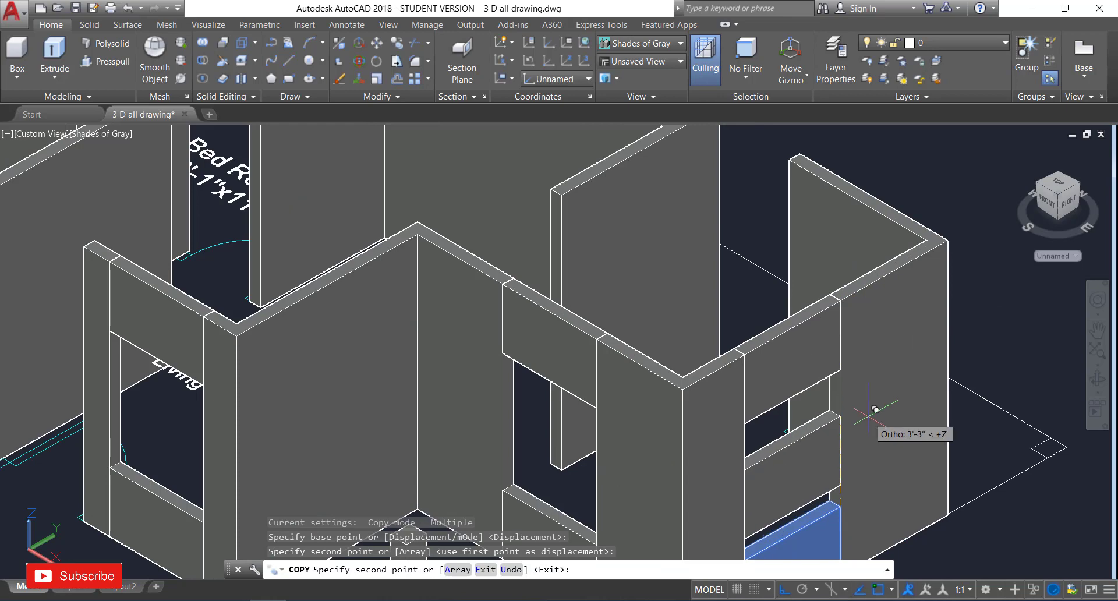
key("Escape")
Orbit around the house model to examine the window openings and the outer wall beside the small T. Room window strip.
scroll(730, 298, "down", 5)
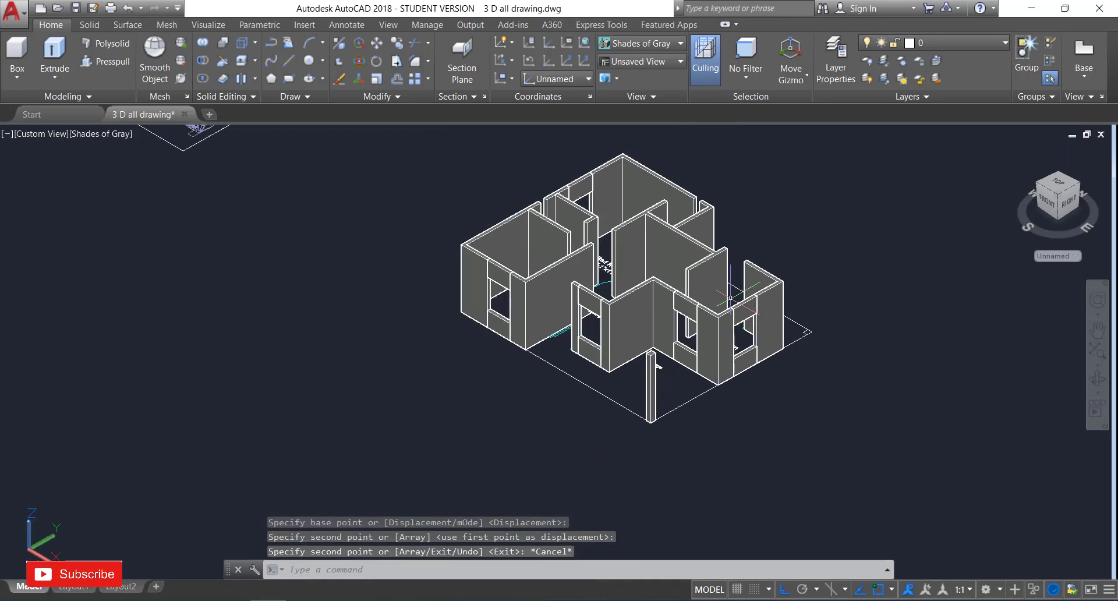
left_click(1096, 378)
left_click_drag(707, 426, 767, 440)
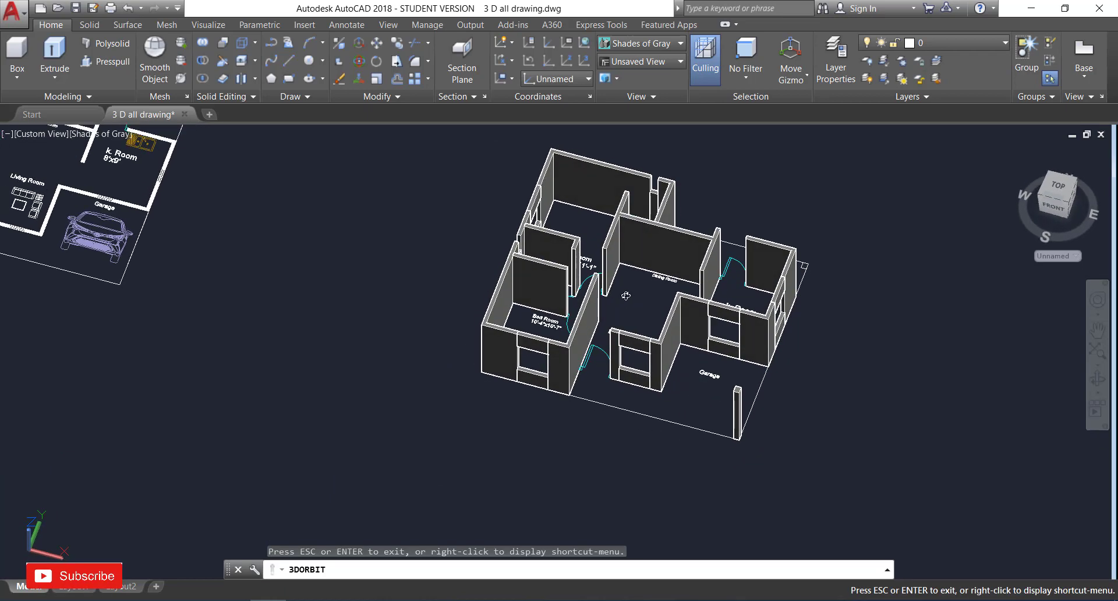
scroll(645, 302, "up", 3)
left_click_drag(645, 303, 581, 287)
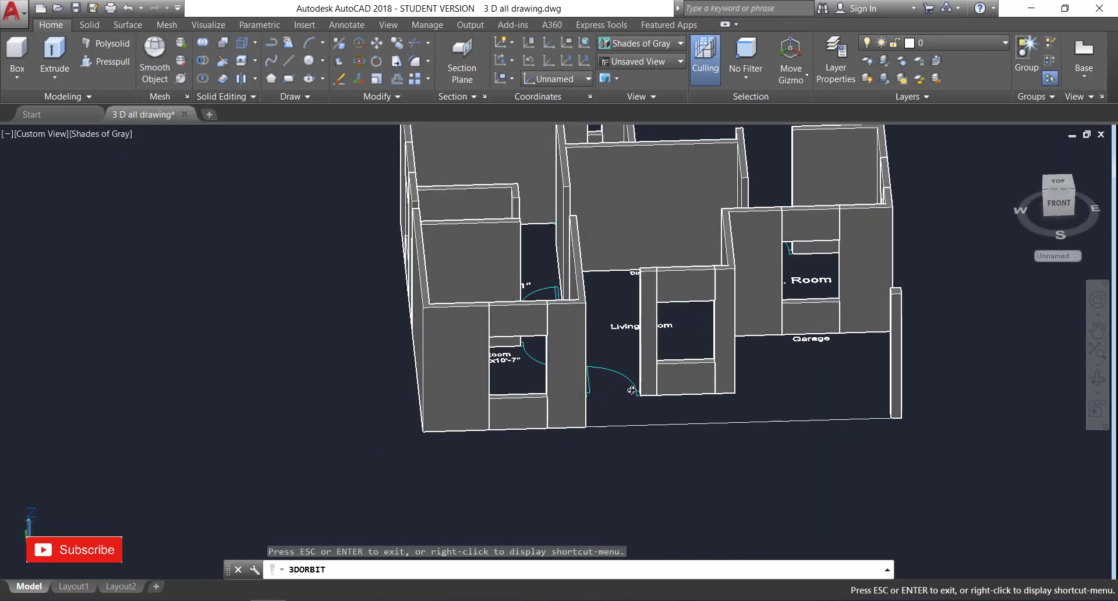
scroll(633, 427, "down", 3)
left_click_drag(493, 428, 603, 433)
scroll(594, 410, "up", 4)
scroll(594, 408, "up", 5)
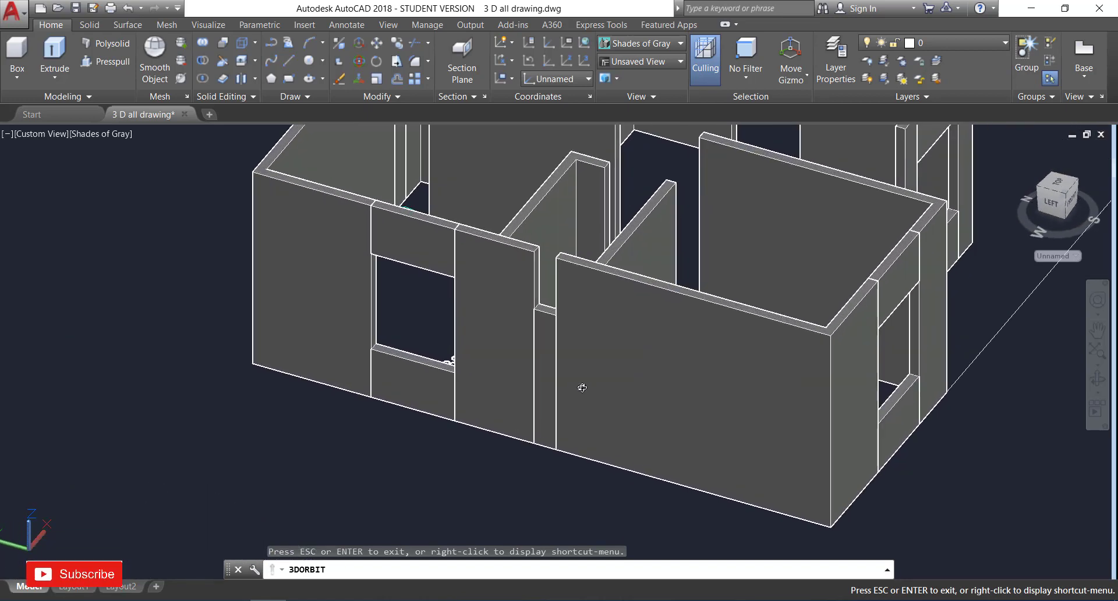
Orbit around to the front of the house to examine its window openings and the garage column.
left_click_drag(547, 284, 421, 306)
scroll(433, 308, "down", 5)
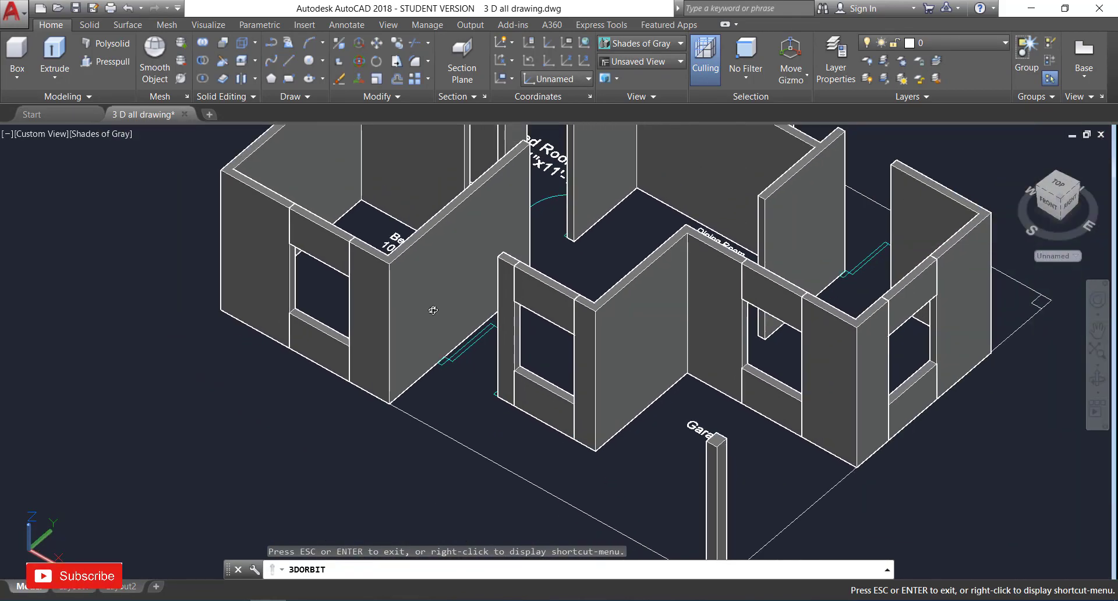
left_click_drag(629, 446, 650, 423)
scroll(454, 347, "up", 2)
scroll(452, 346, "up", 1)
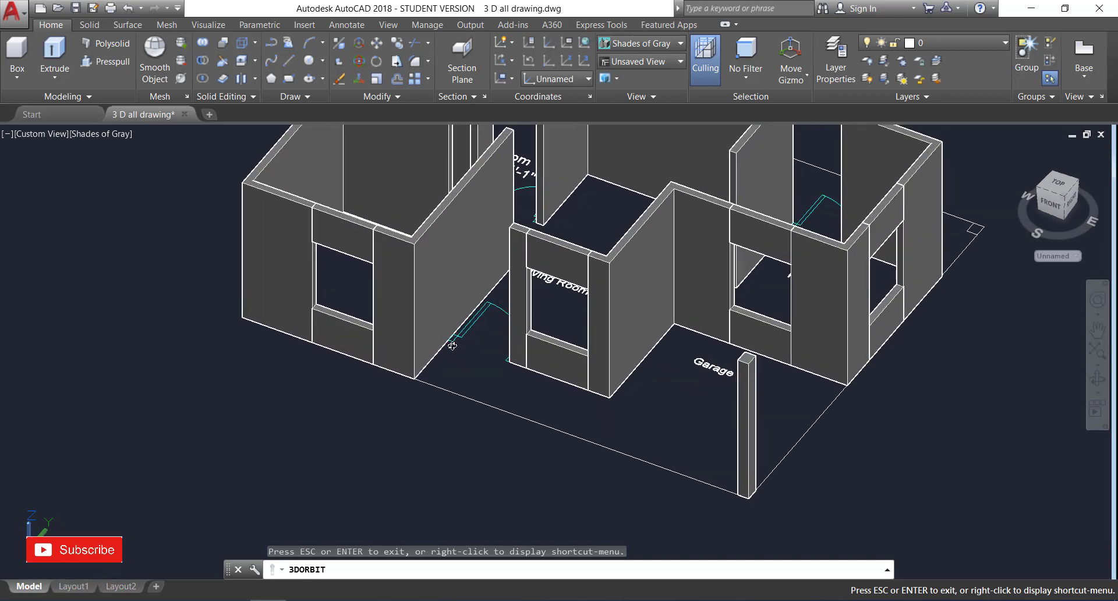
key("Escape")
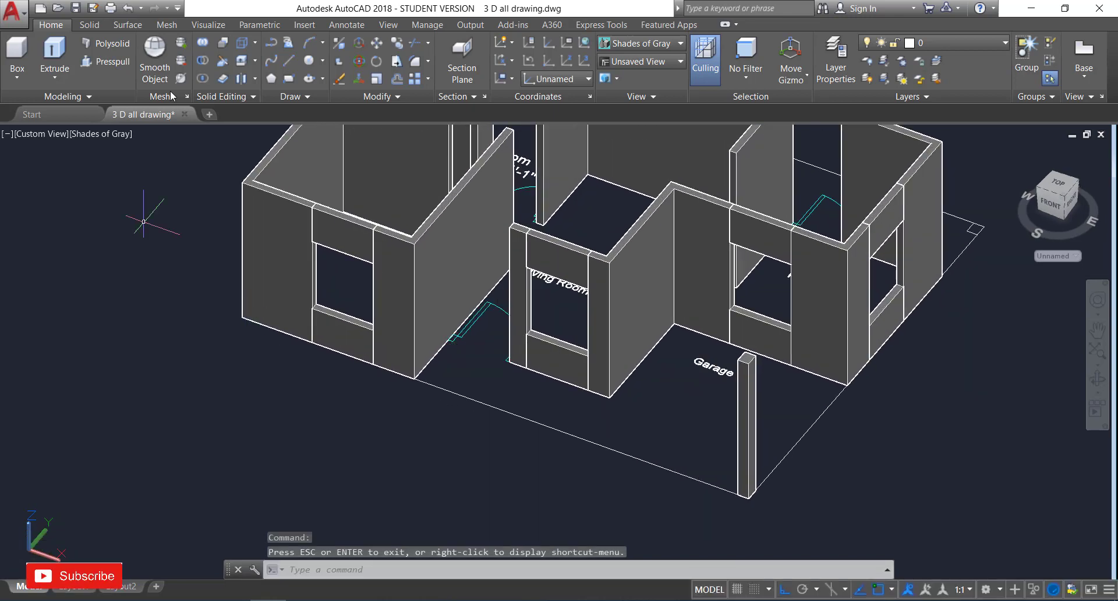
Set the model view to SW Isometric, framing the house and the empty ground beside its outer wall.
left_click(37, 136)
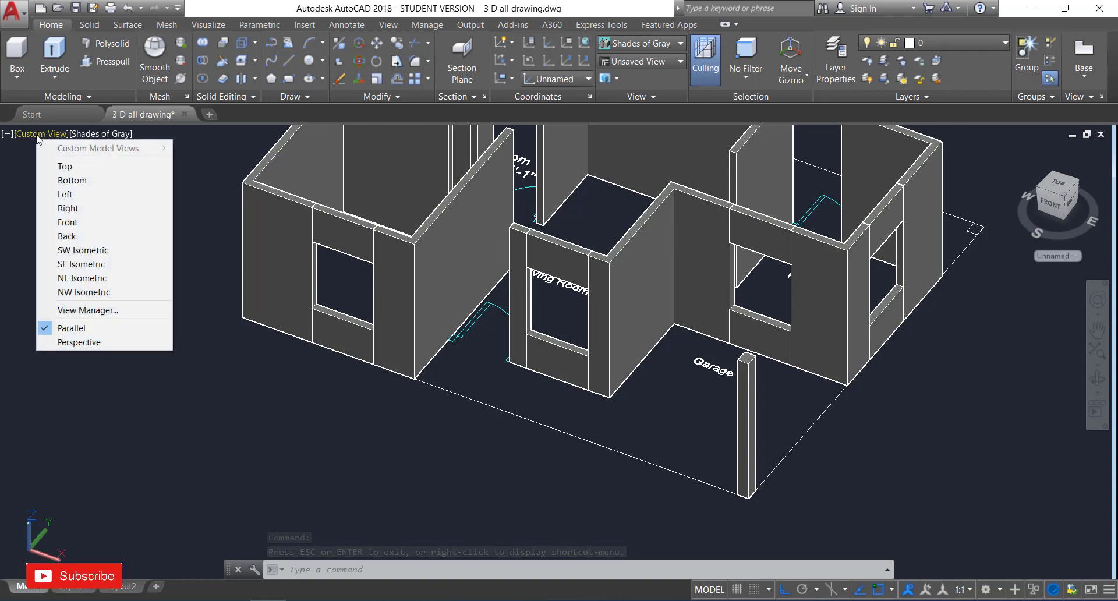
left_click(85, 250)
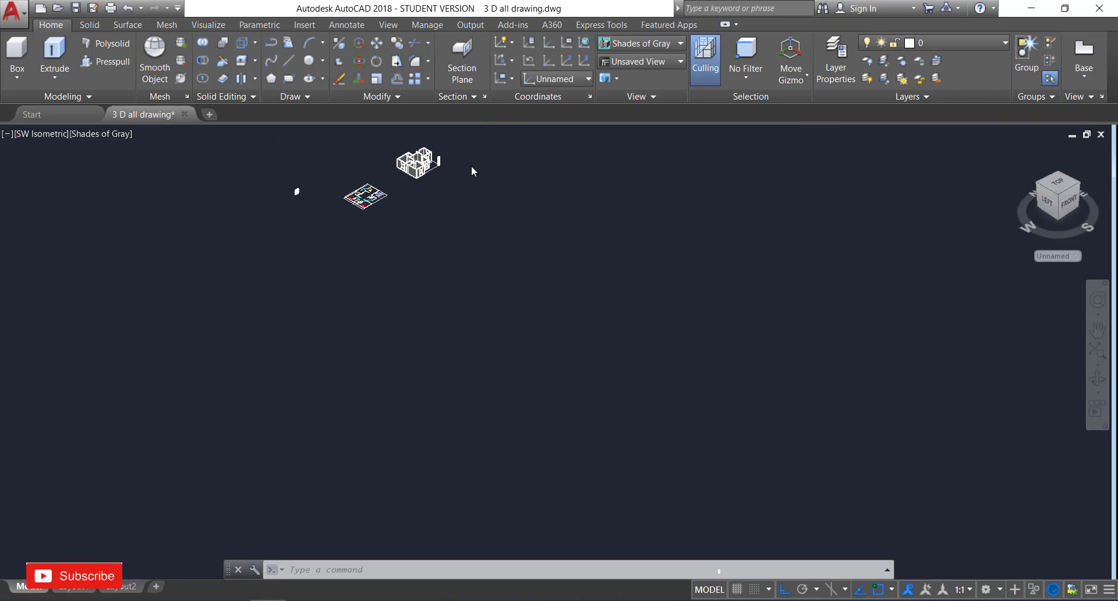
scroll(694, 187, "up", 10)
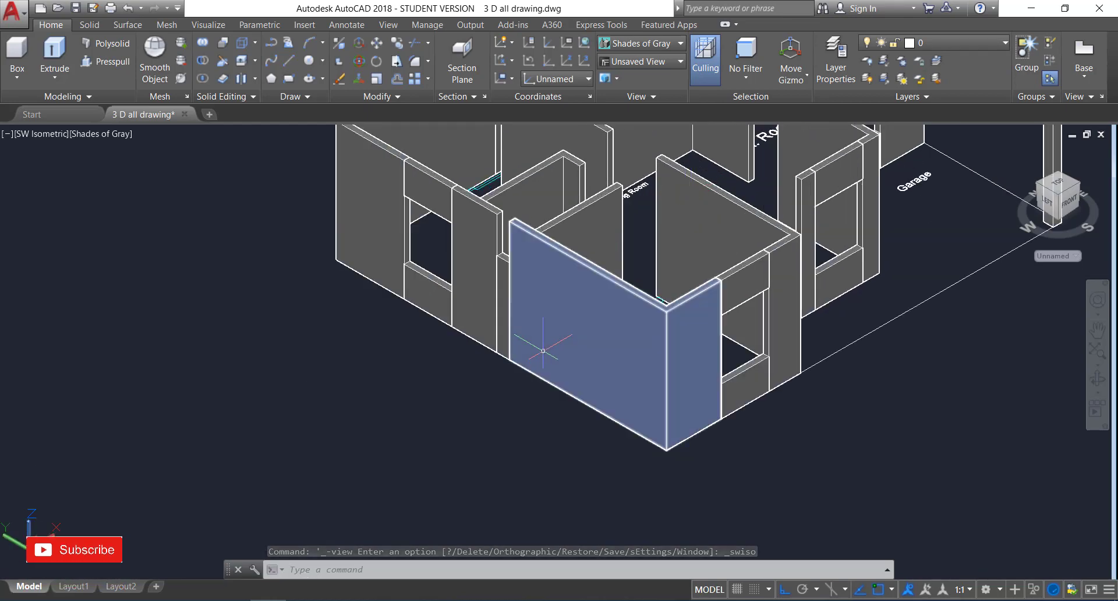
scroll(550, 339, "up", 4)
scroll(547, 331, "down", 5)
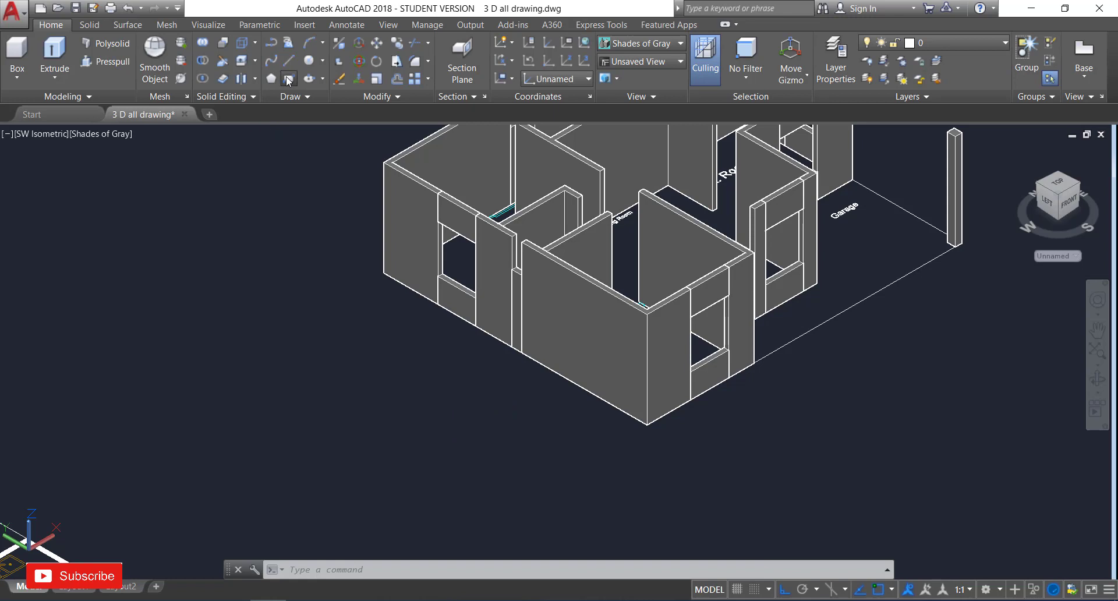
Draw a 4' by 5' rectangle on the empty ground beside the house as the window frame outline.
left_click(288, 80)
left_click(306, 378)
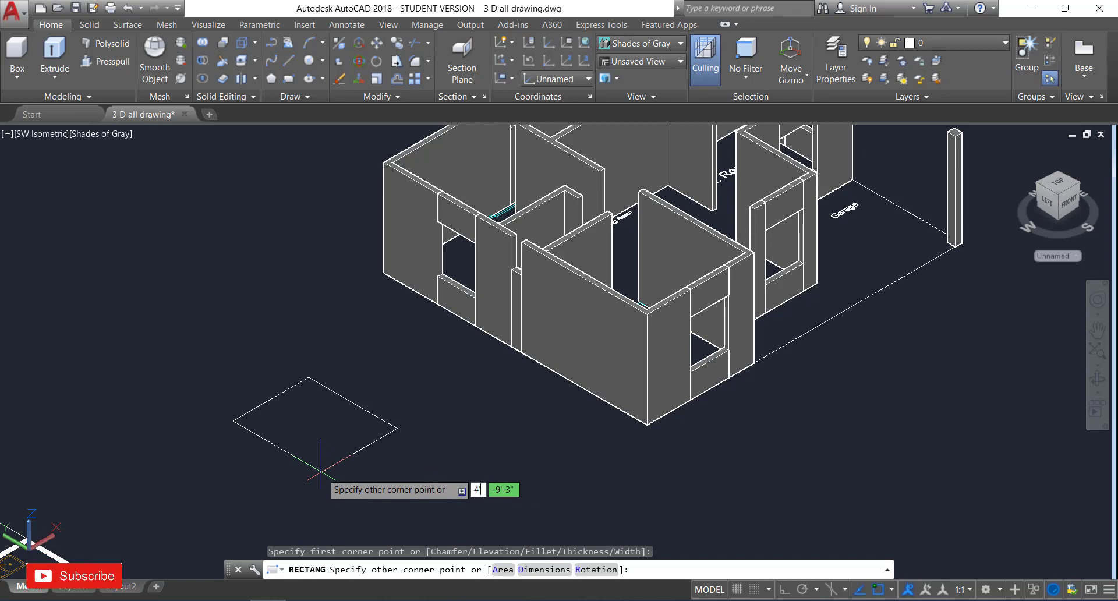
key("Tab")
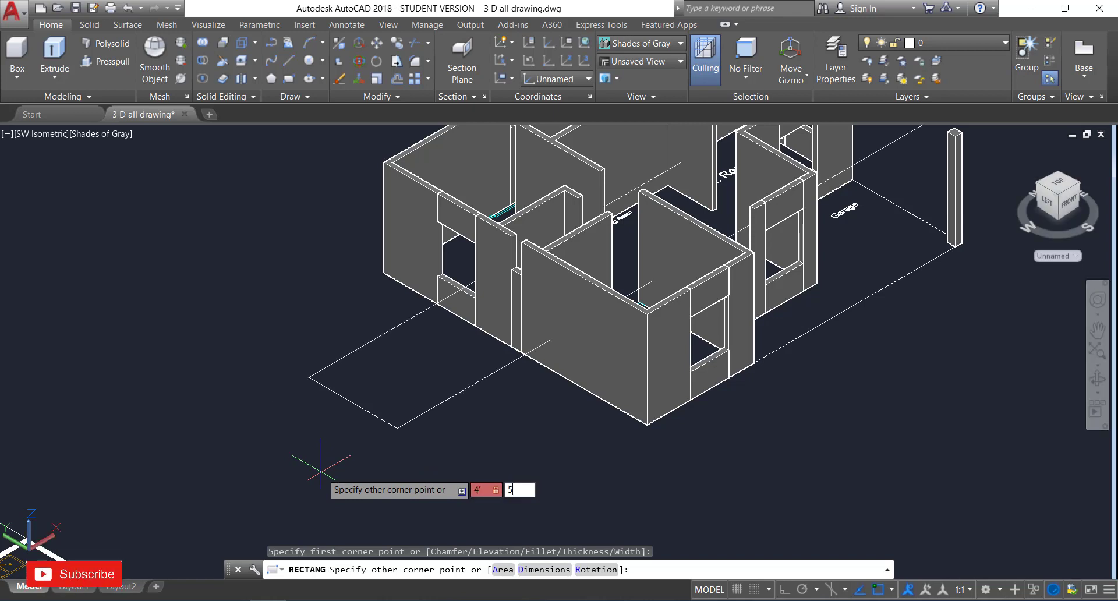
type("5'")
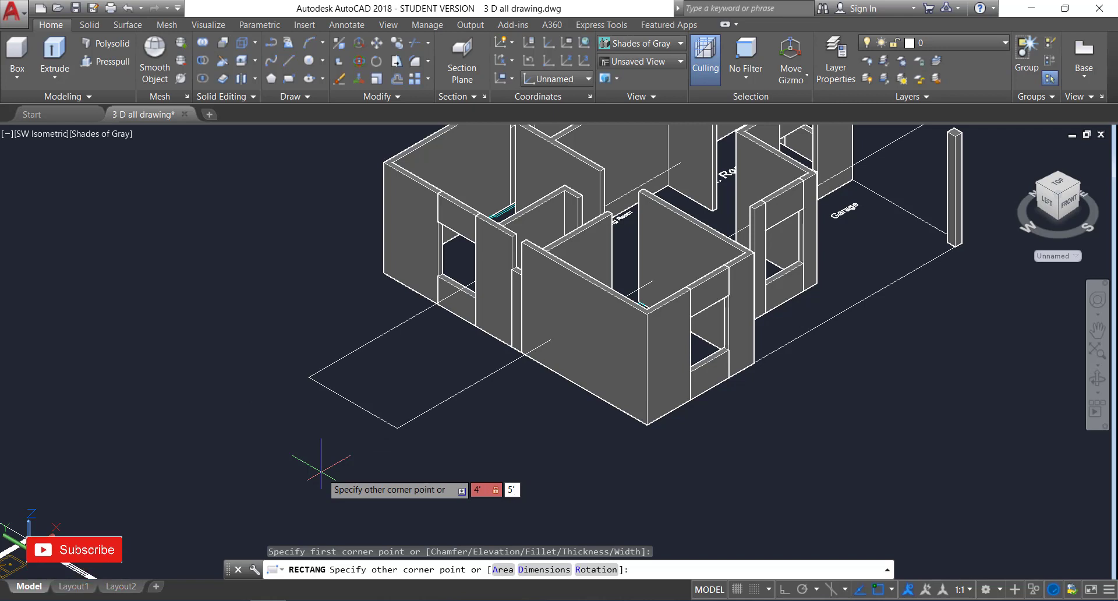
key("Return")
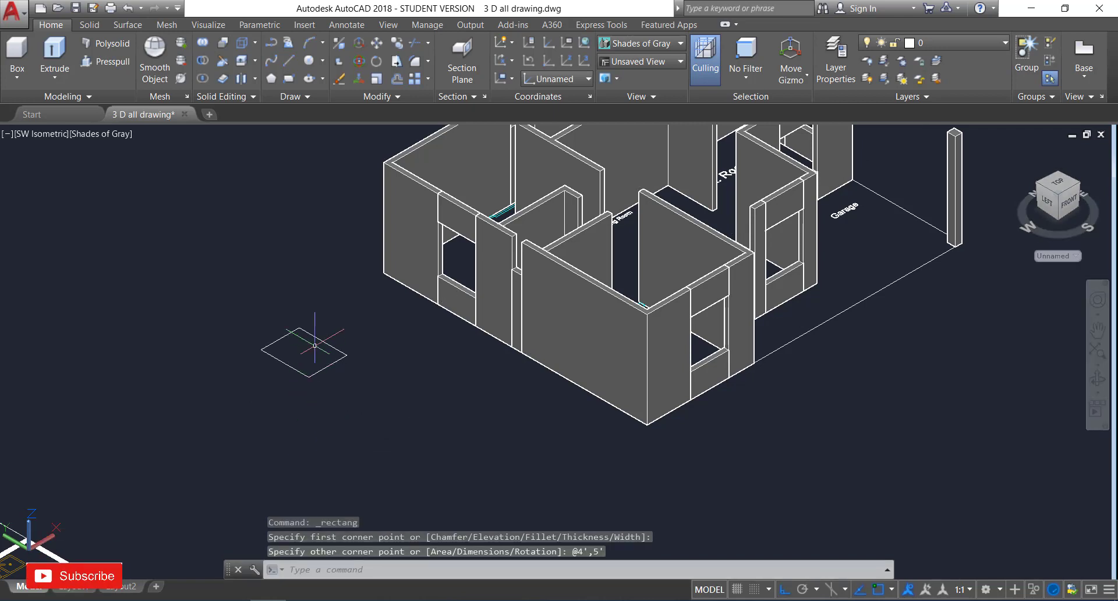
Offset the 4' by 5' rectangle 2" inward to form the frame border.
scroll(314, 346, "up", 5)
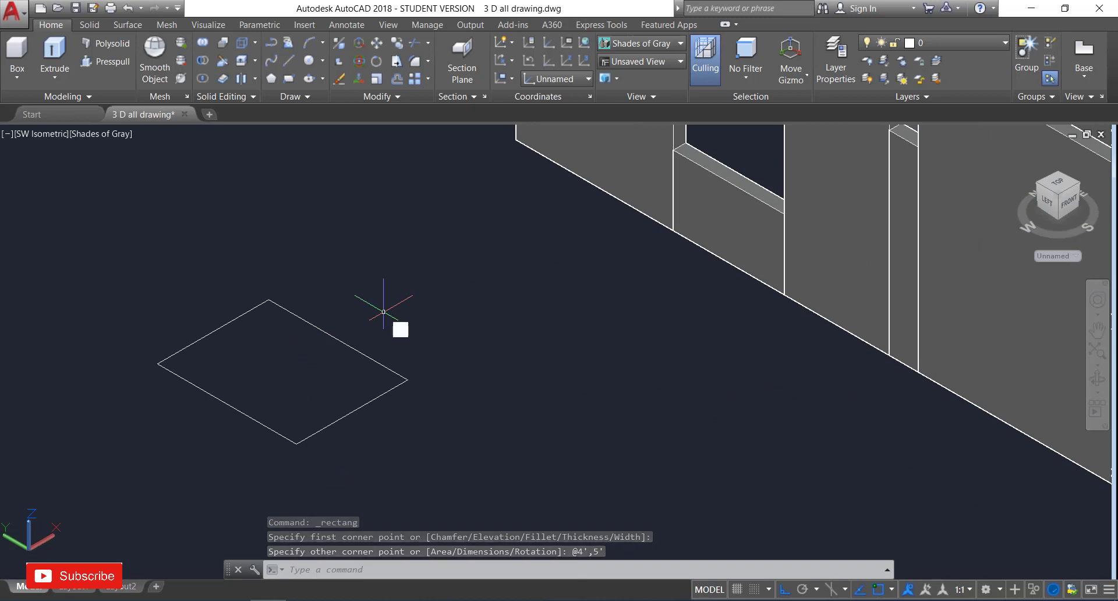
type("o")
key("Return")
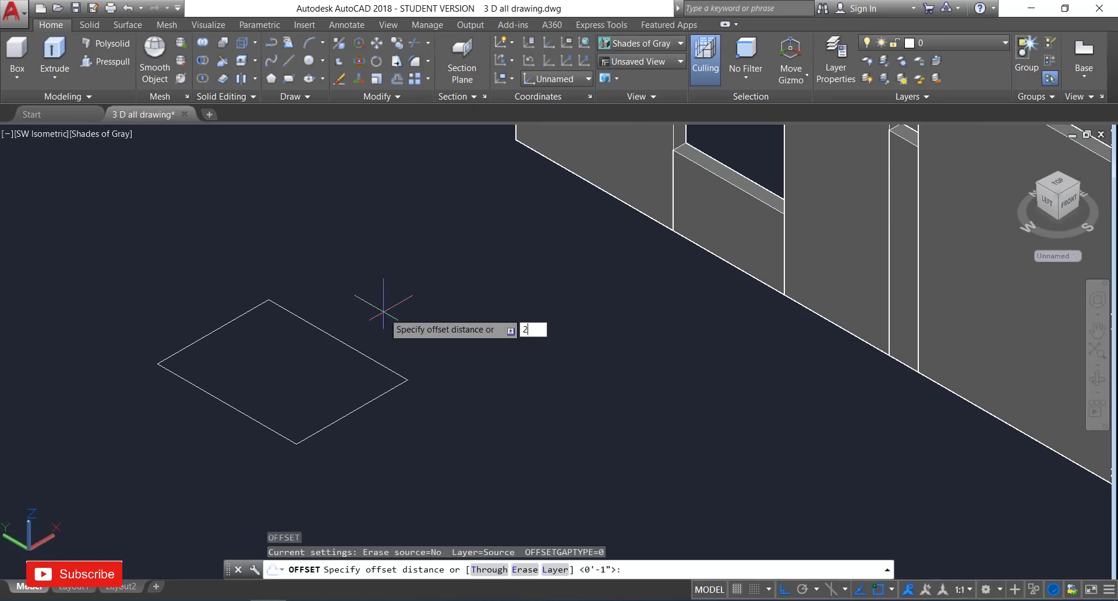
key("Return")
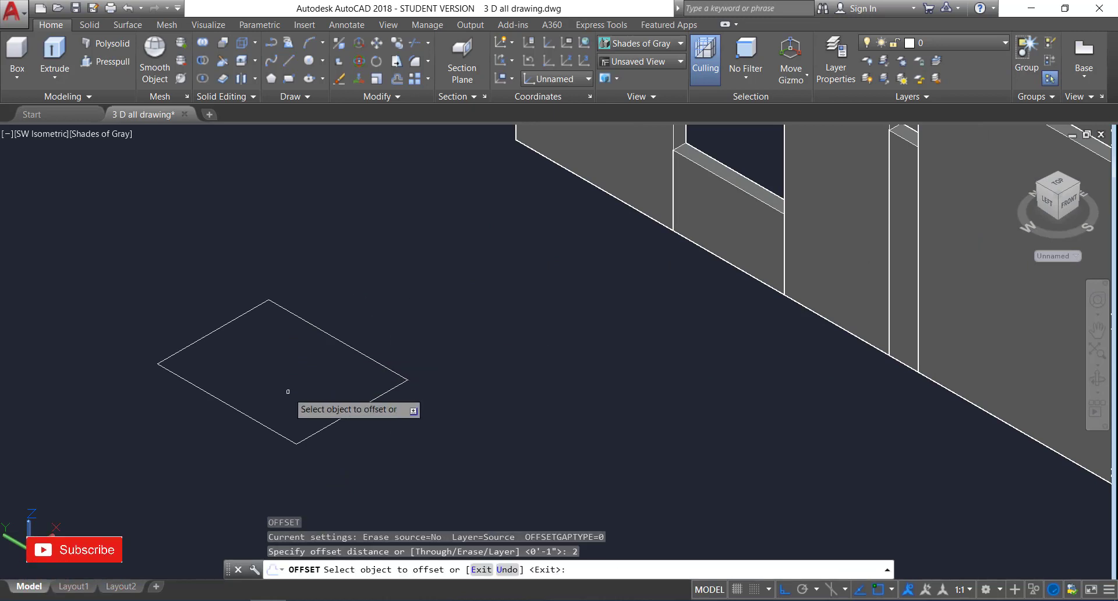
left_click(265, 425)
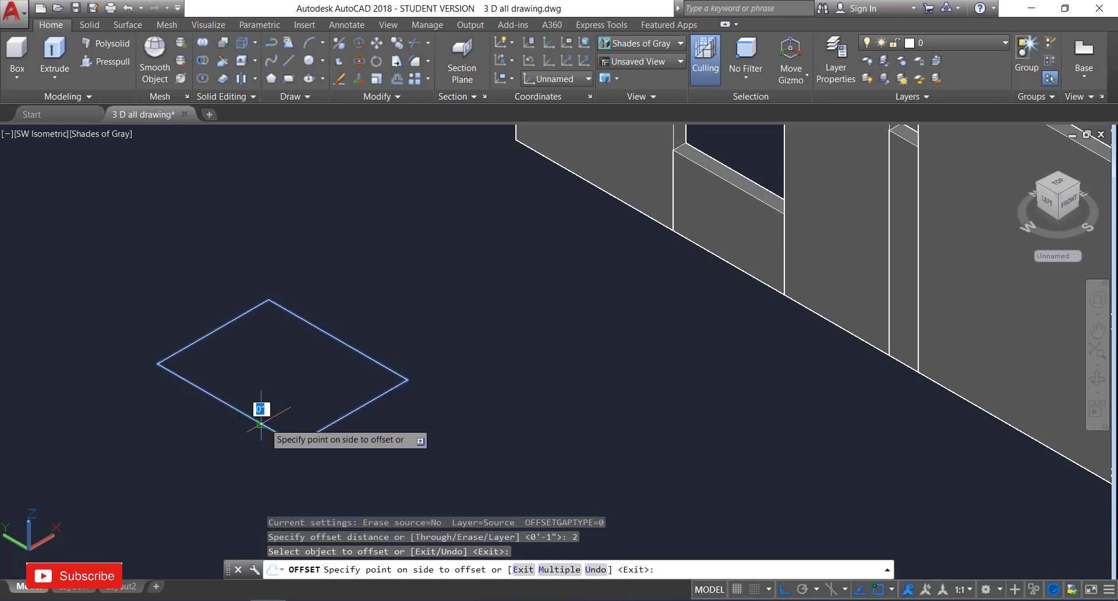
left_click(255, 409)
scroll(287, 409, "up", 3)
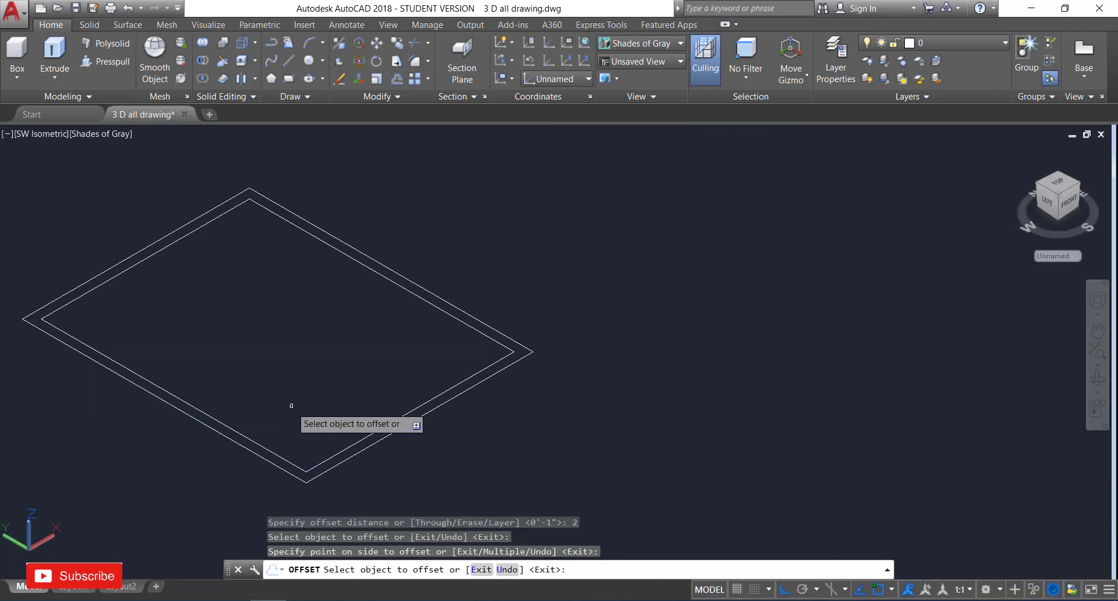
key("Escape")
scroll(318, 372, "down", 6)
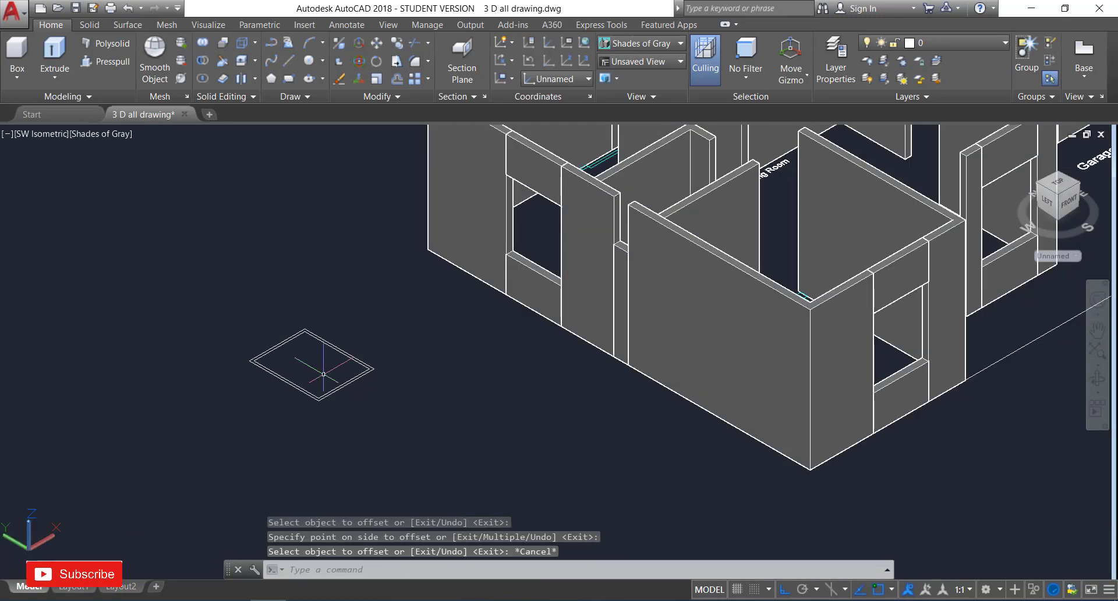
Draw a centre line across the frame between the midpoints of the outer rectangle's two 4' sides.
left_click(288, 65)
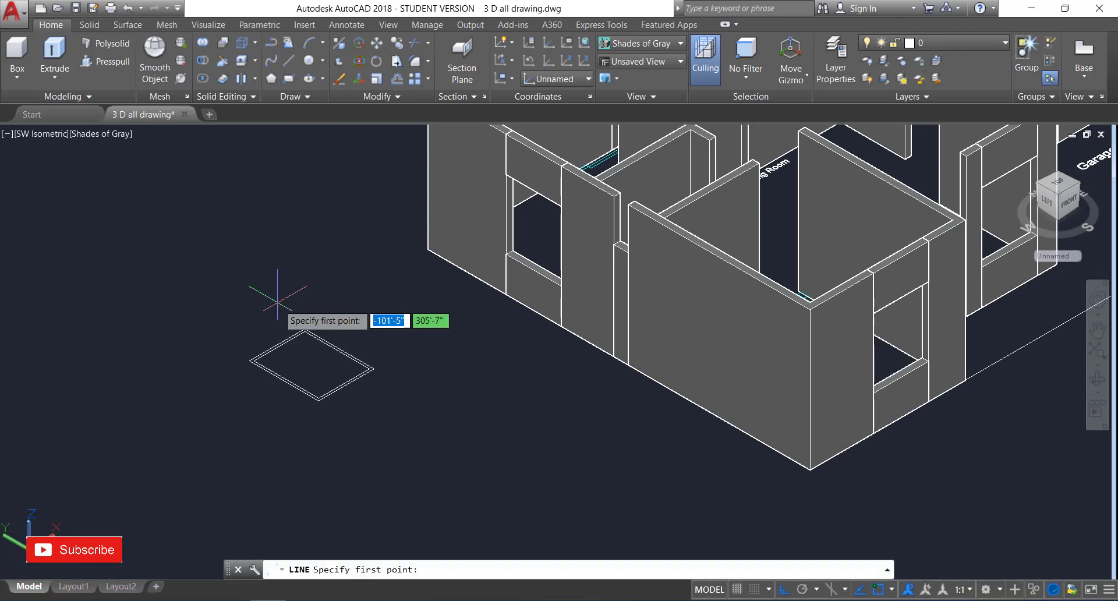
scroll(300, 346, "up", 3)
scroll(300, 347, "up", 3)
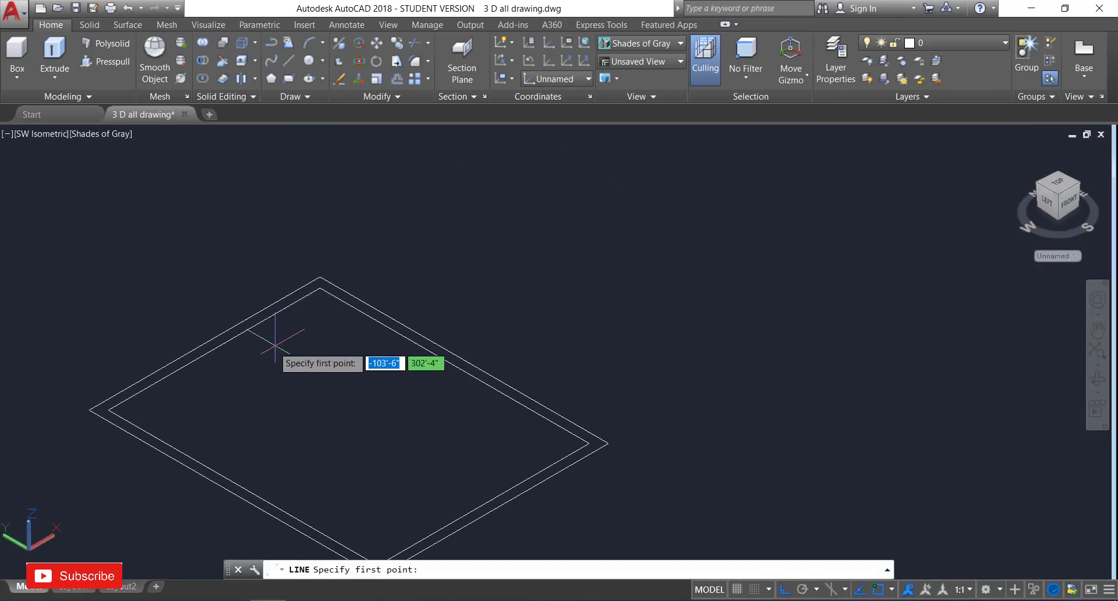
left_click(203, 344)
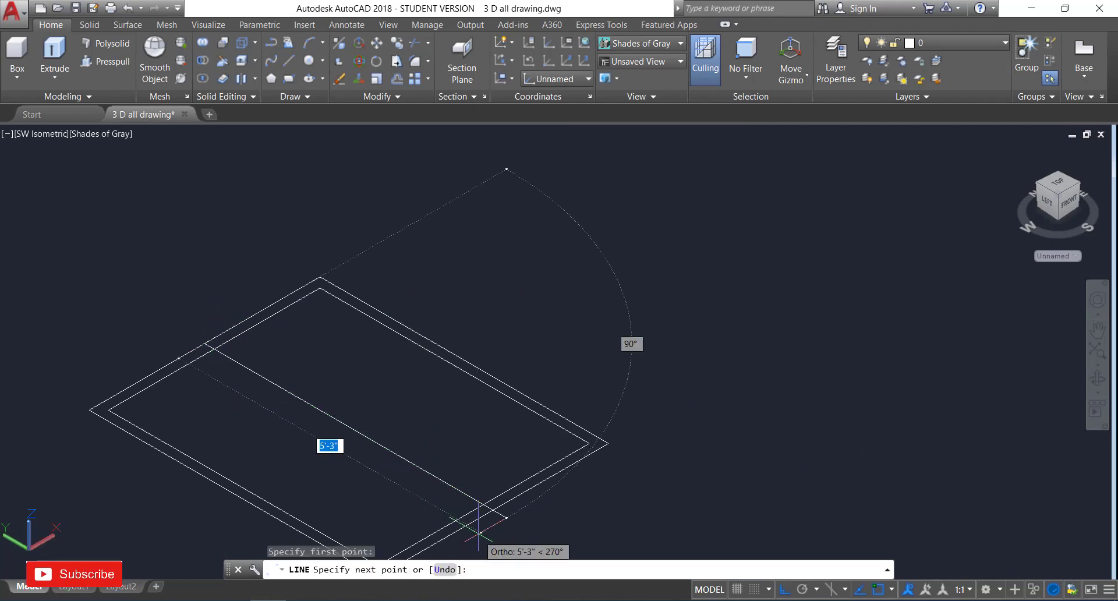
scroll(491, 510, "up", 4)
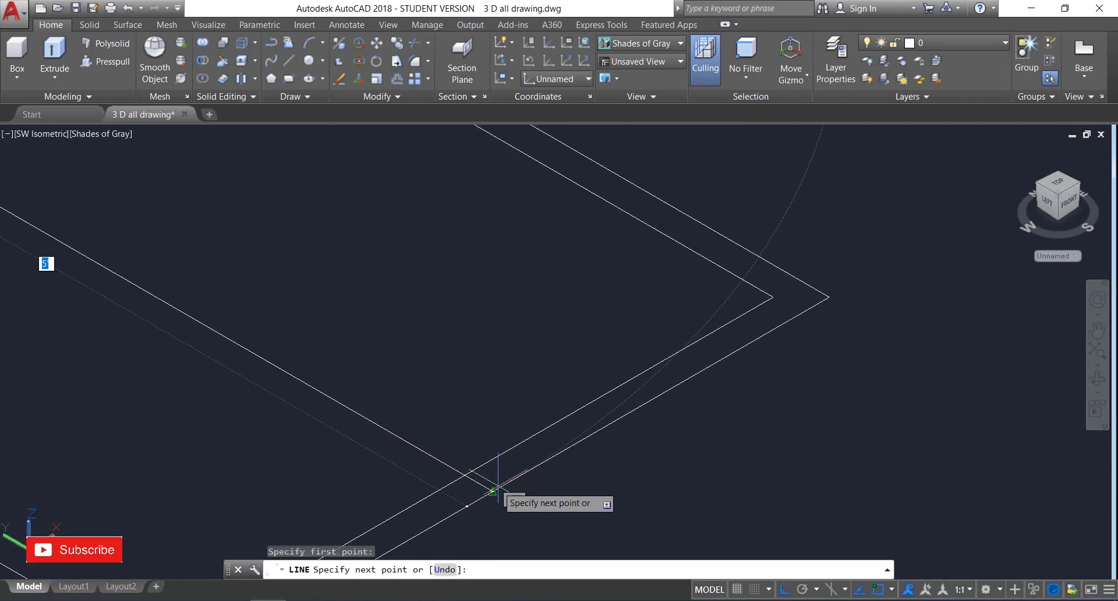
left_click(492, 492)
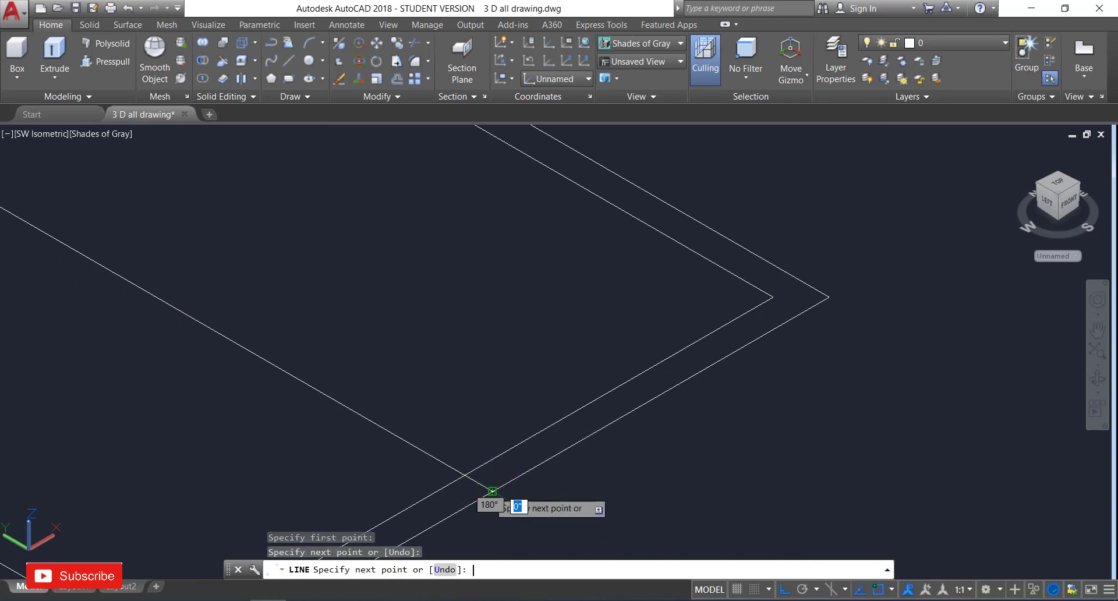
key("Return")
scroll(487, 408, "down", 6)
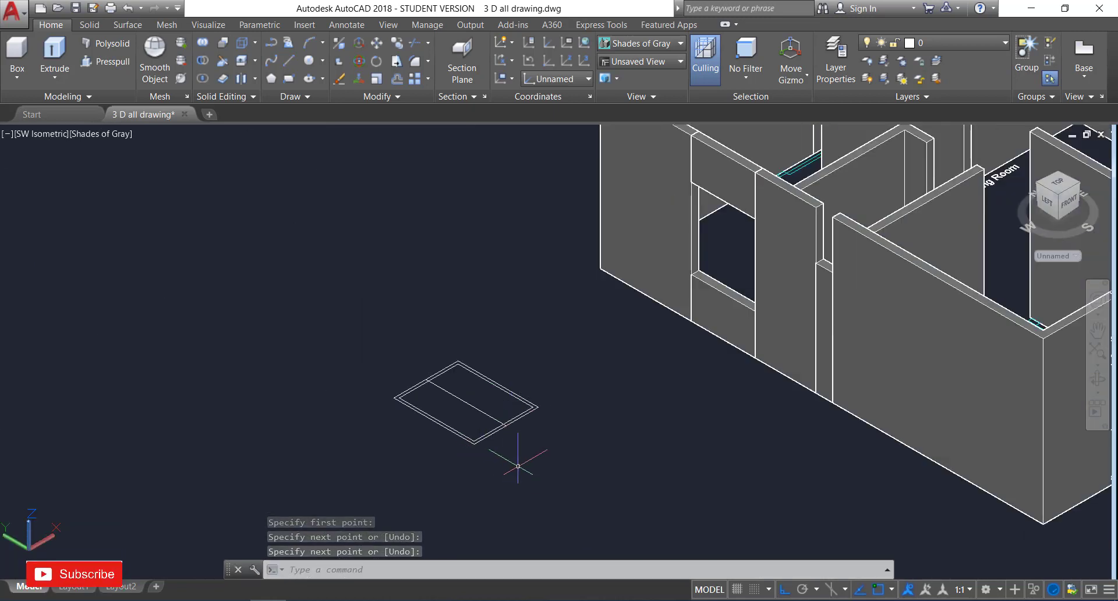
Offset the frame's centre line 1" to each side and delete the original centre line.
type("O")
key("Return")
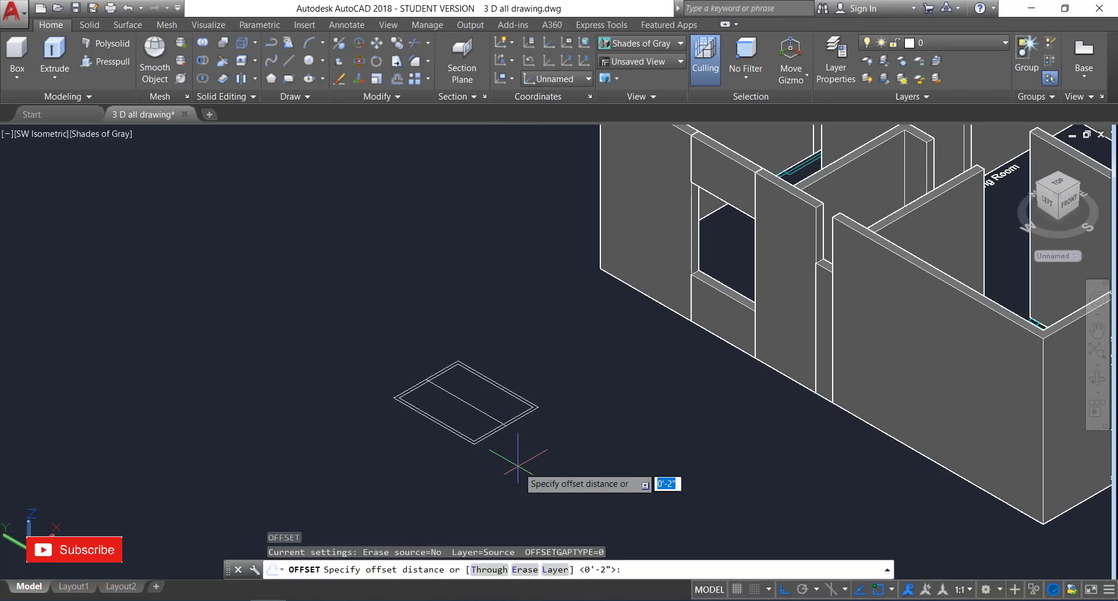
key("Return")
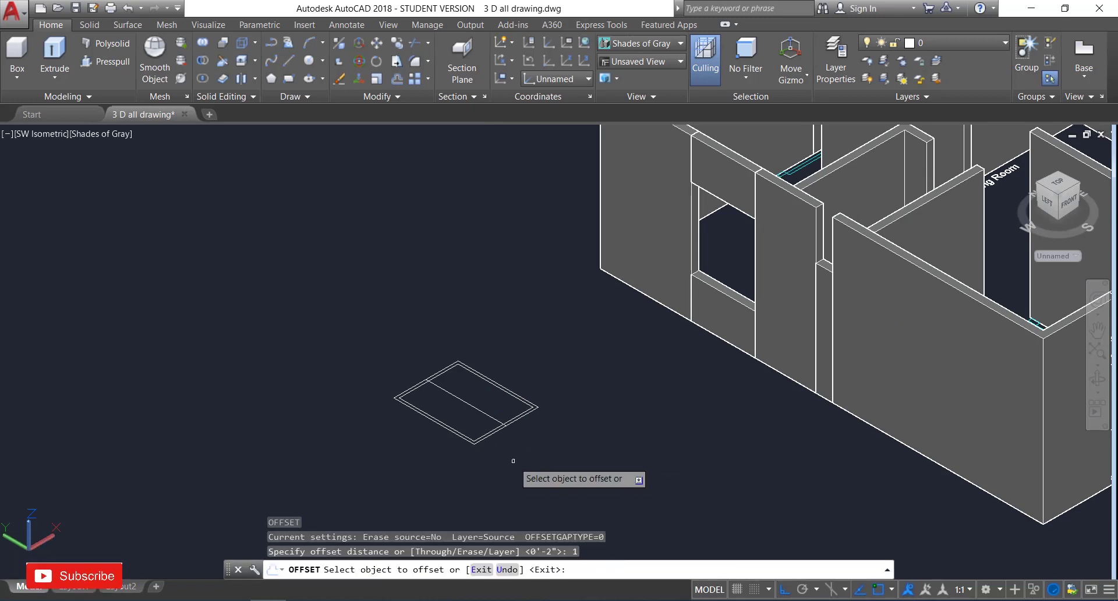
left_click(485, 414)
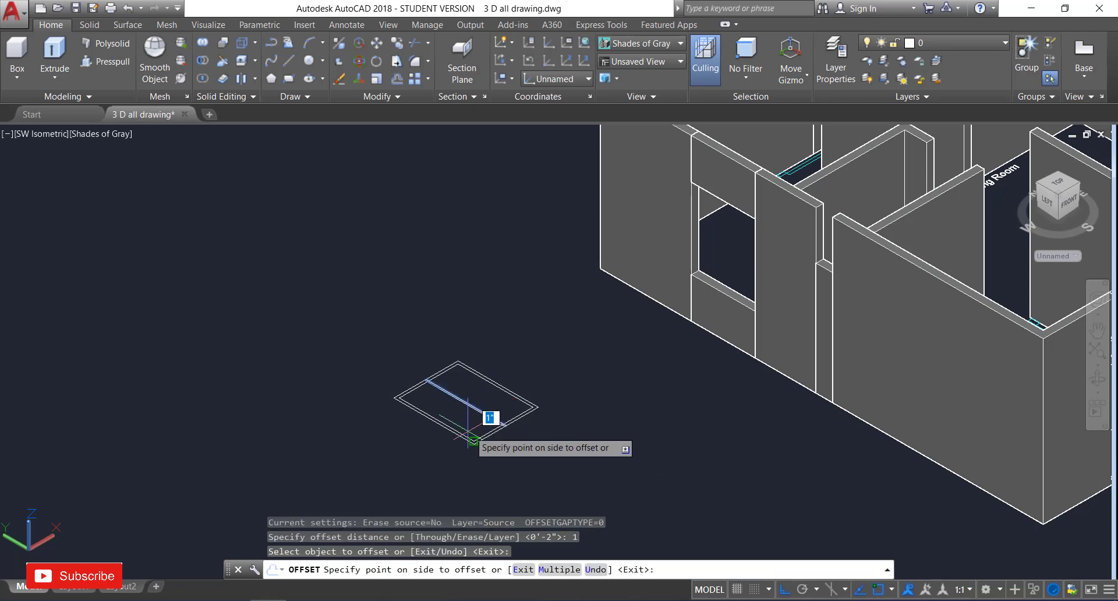
left_click(467, 432)
scroll(467, 429, "up", 3)
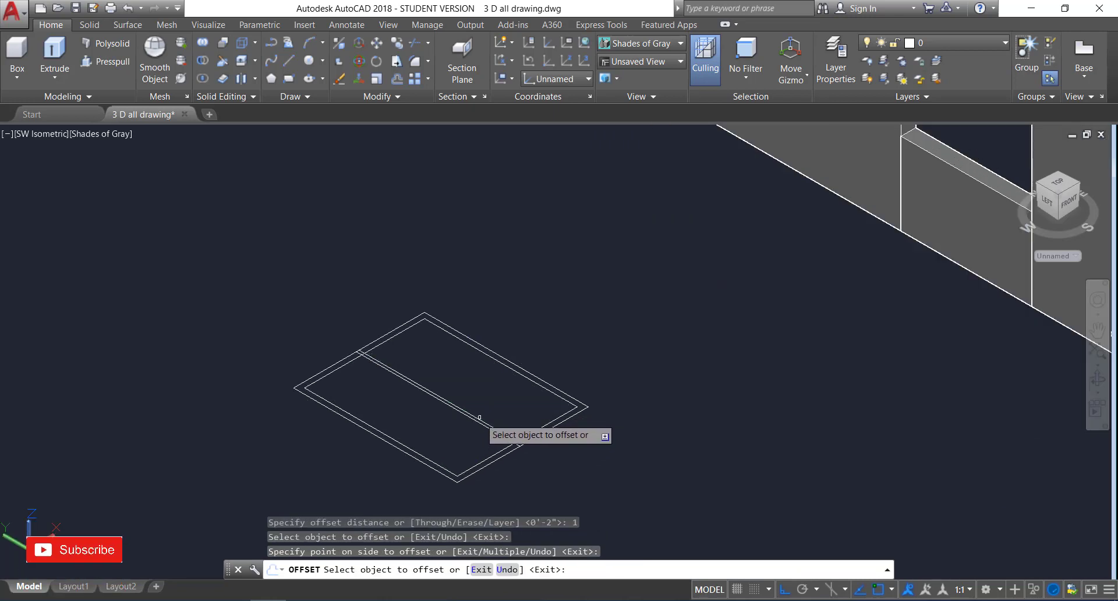
left_click(479, 417)
left_click(488, 393)
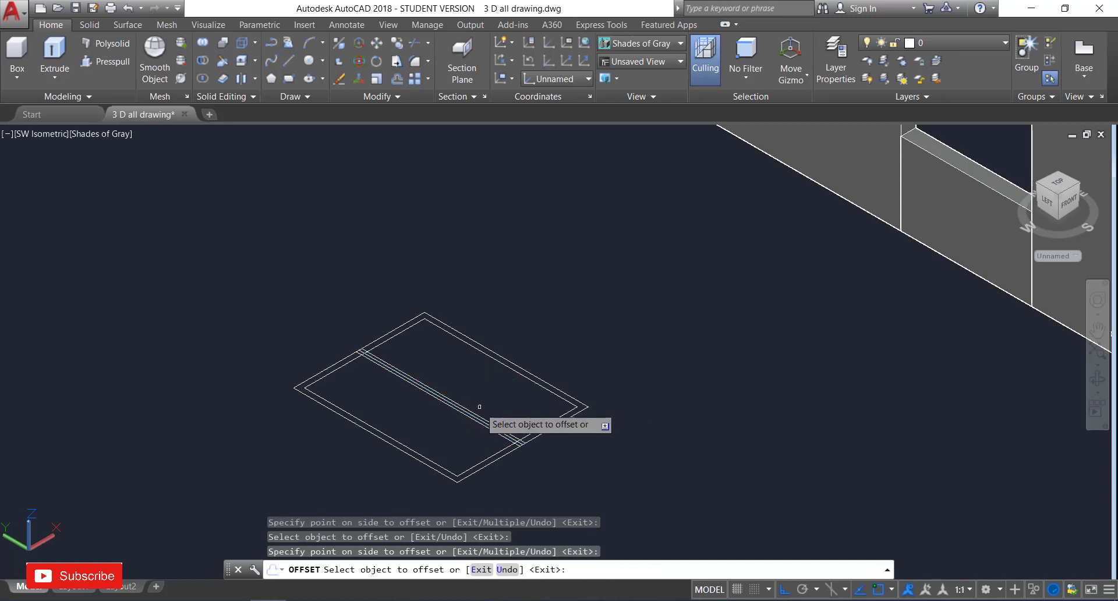
scroll(479, 407, "up", 2)
key("Escape")
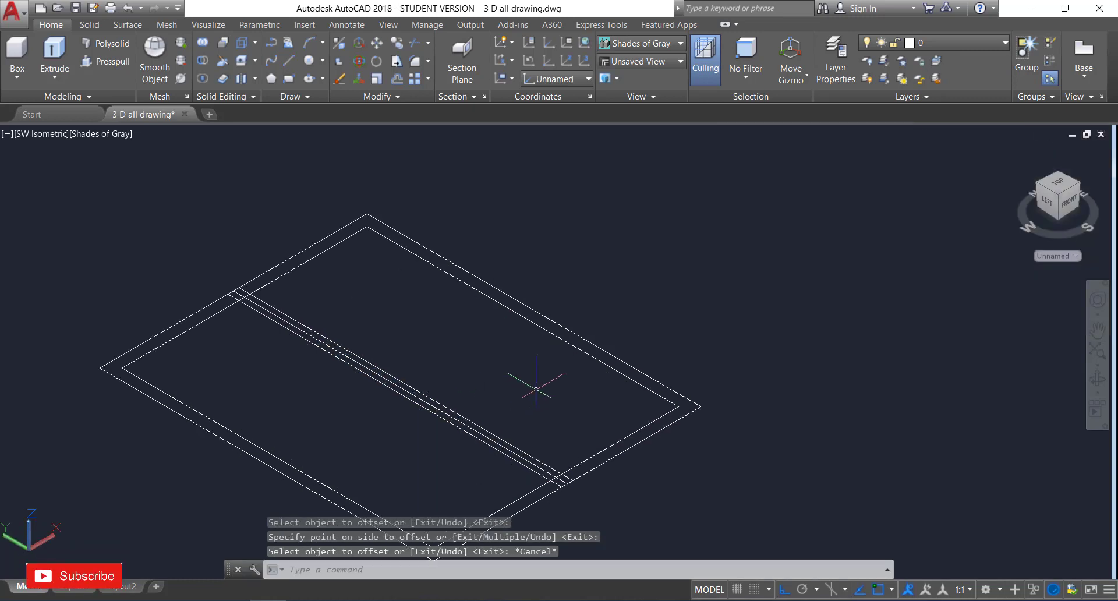
left_click(472, 433)
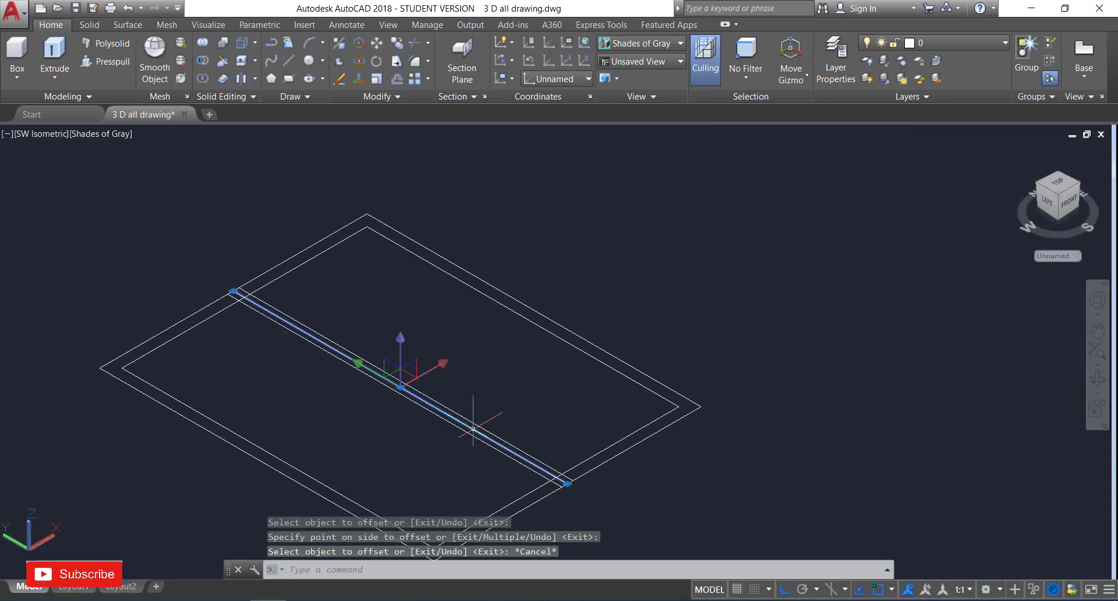
key("Delete")
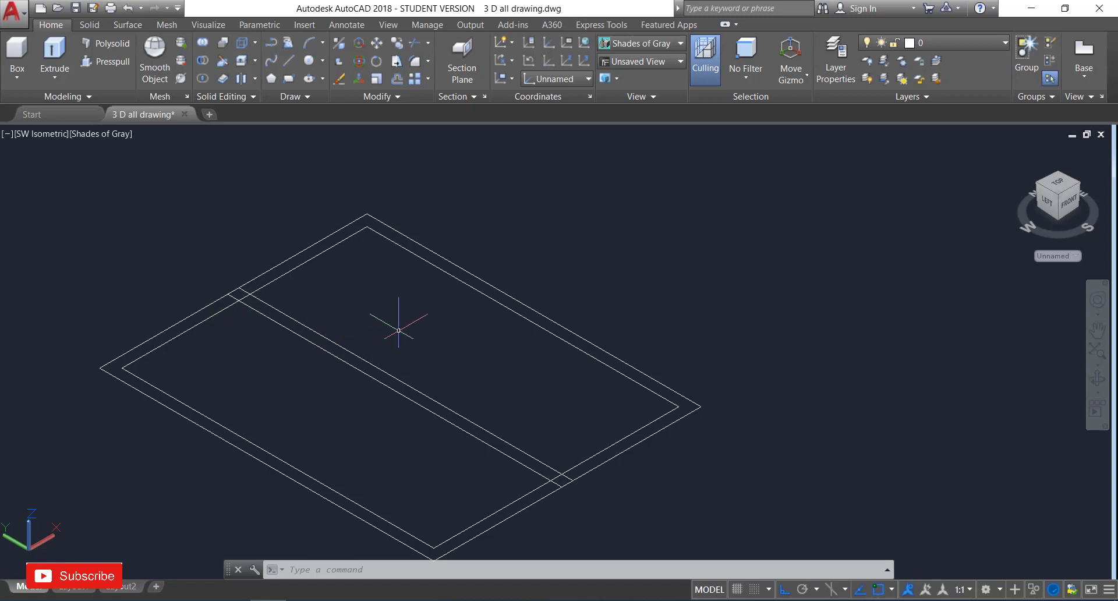
Trim the inner border line between the two centre-bar lines and one overlapping bar stub at the bar's upper-left end.
scroll(592, 298, "down", 5)
scroll(573, 312, "up", 4)
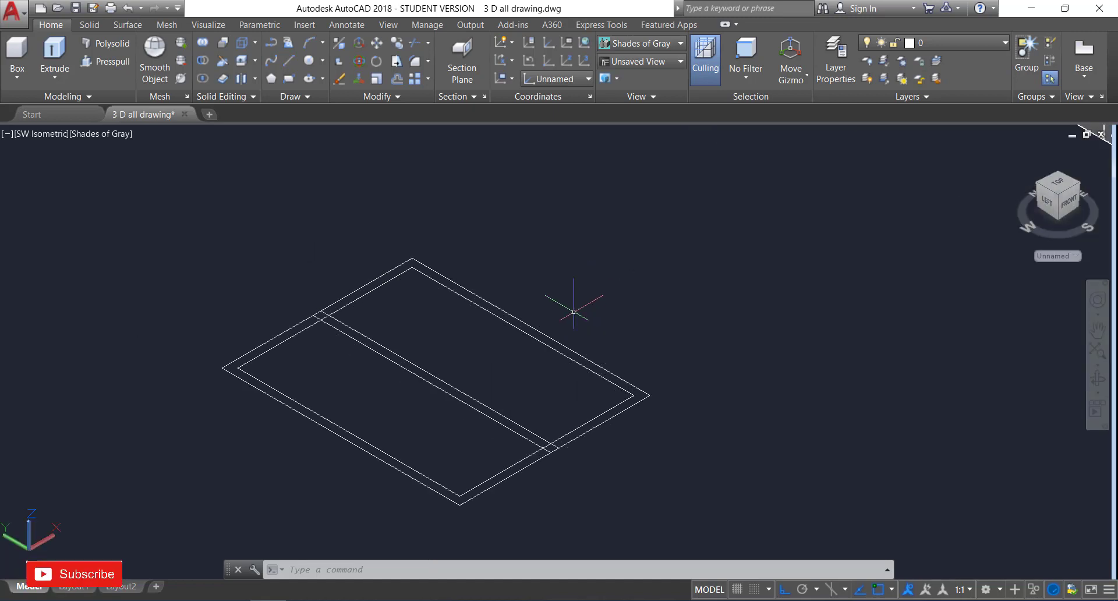
type("TR")
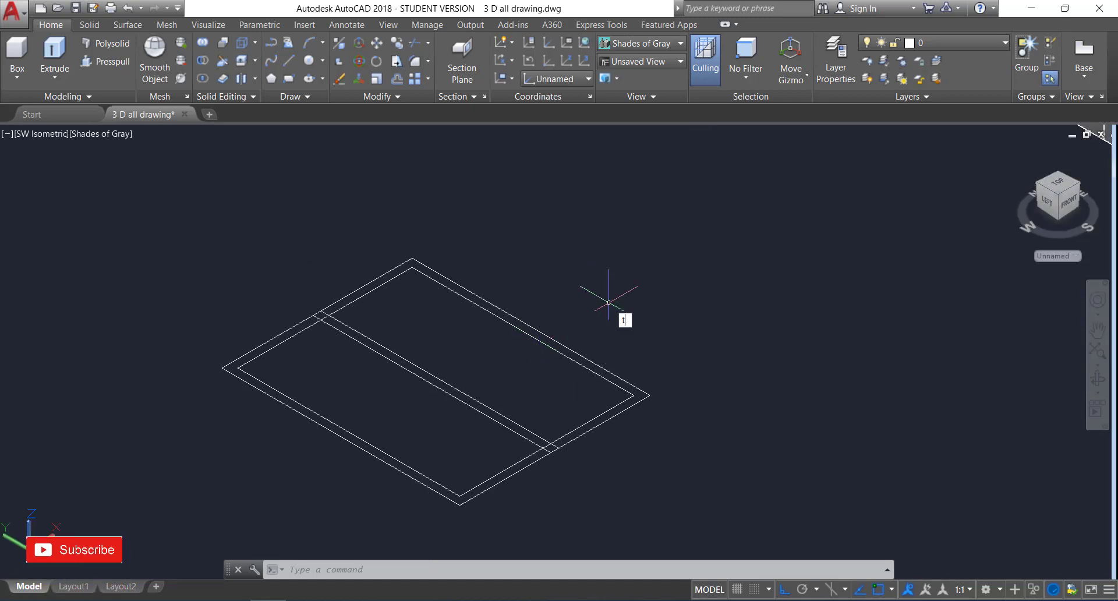
key("Return")
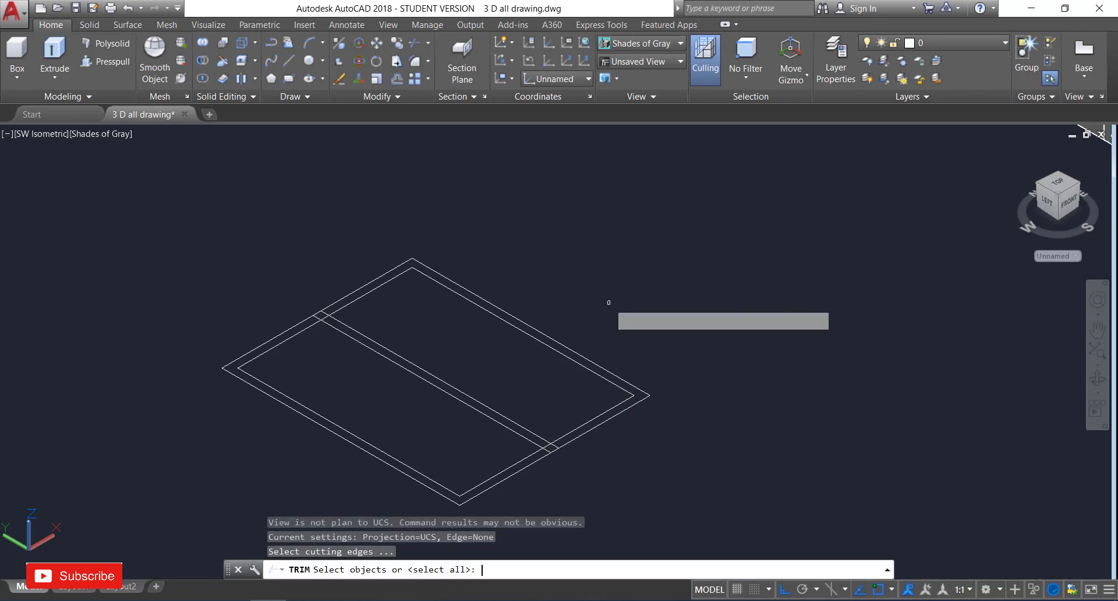
key("Return")
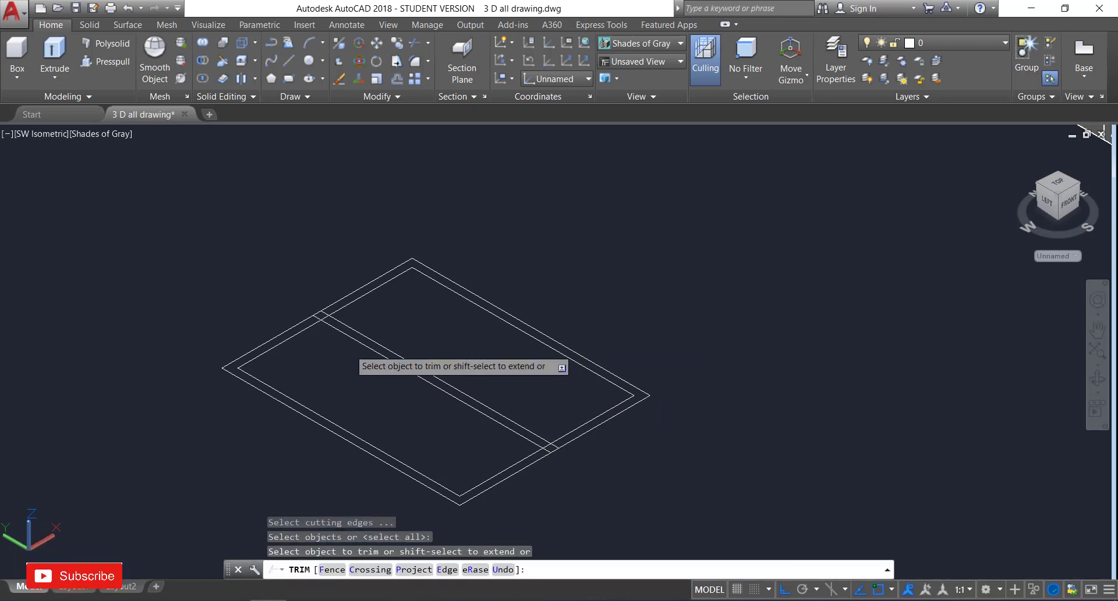
scroll(344, 279, "up", 5)
scroll(281, 273, "up", 2)
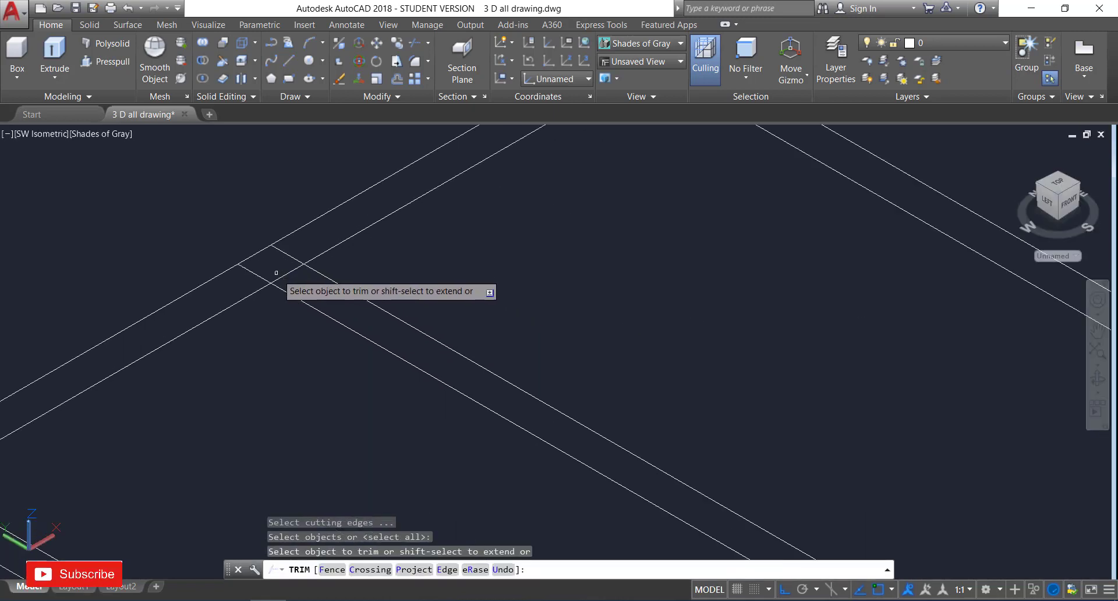
left_click(281, 276)
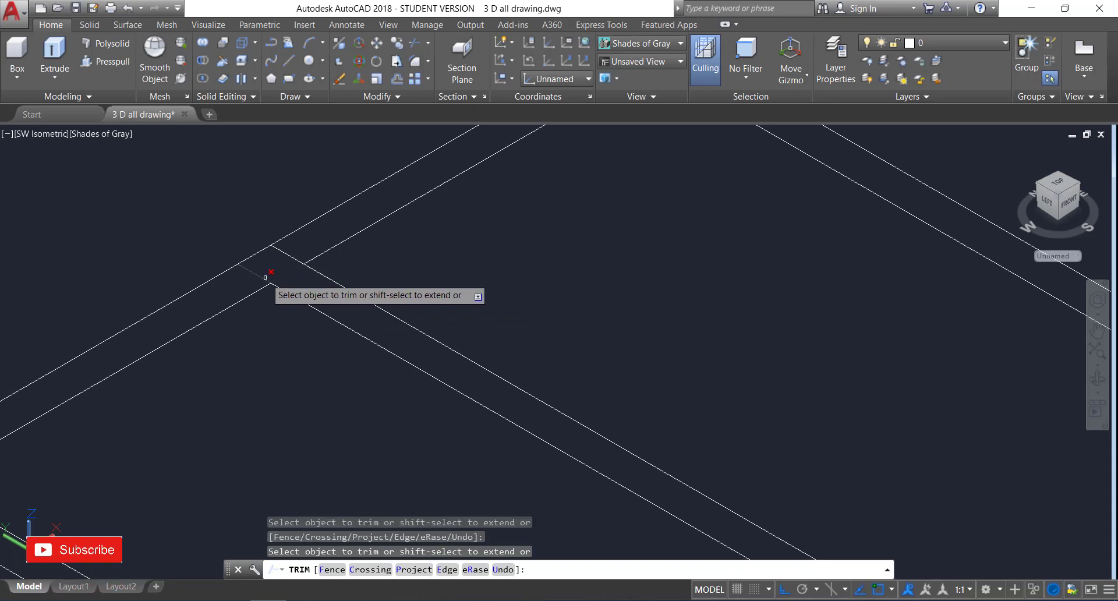
Trim the matching inner border segment and overlapping bar stub at the opposite, lower-right end of the centre bar.
scroll(267, 275, "down", 5)
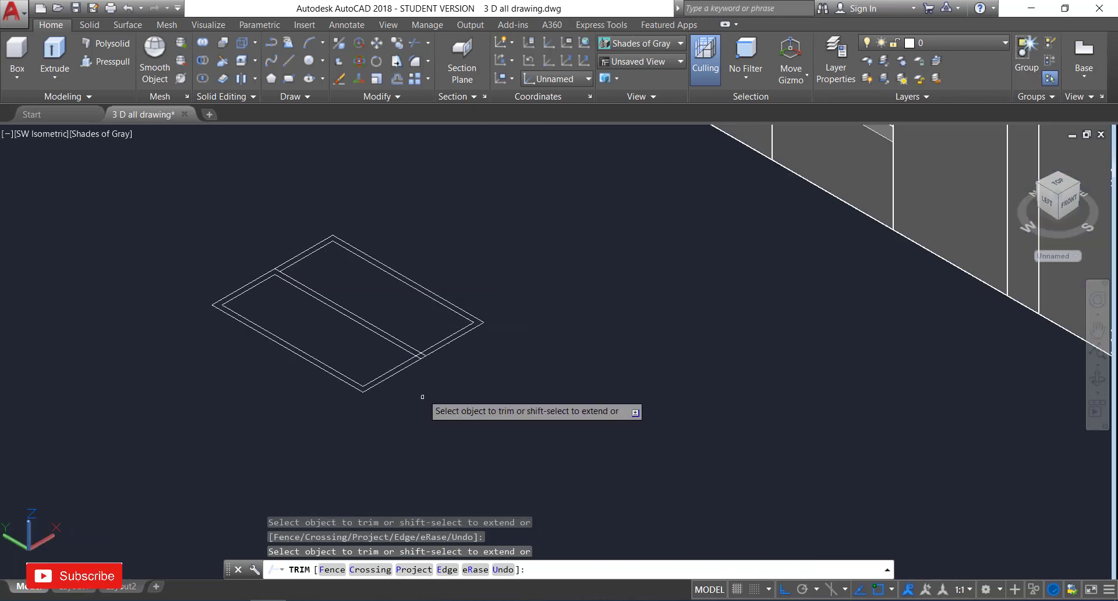
scroll(422, 381, "up", 5)
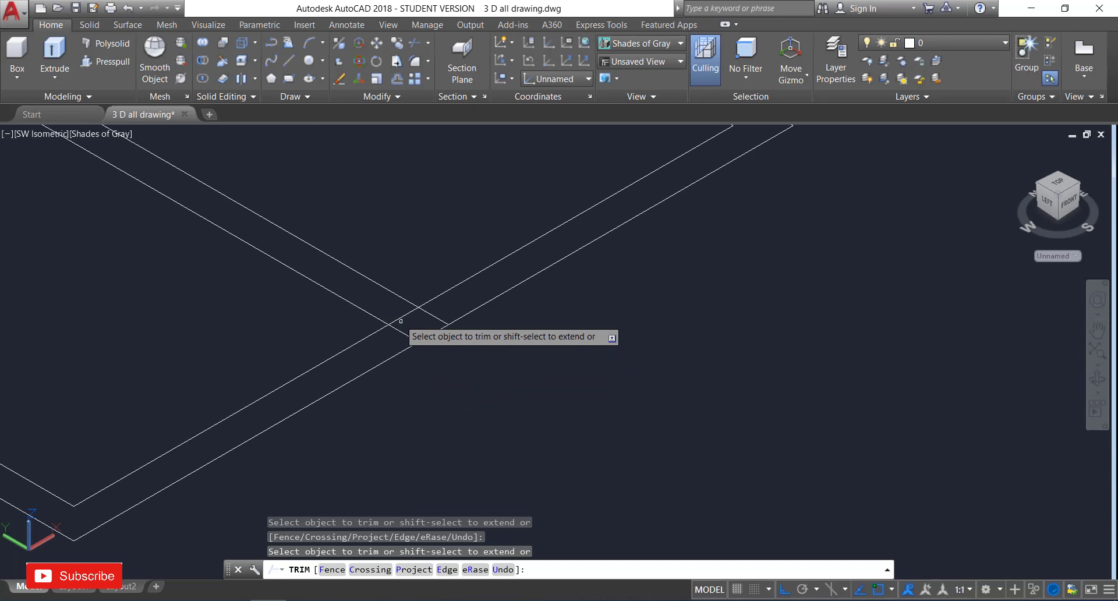
left_click(398, 316)
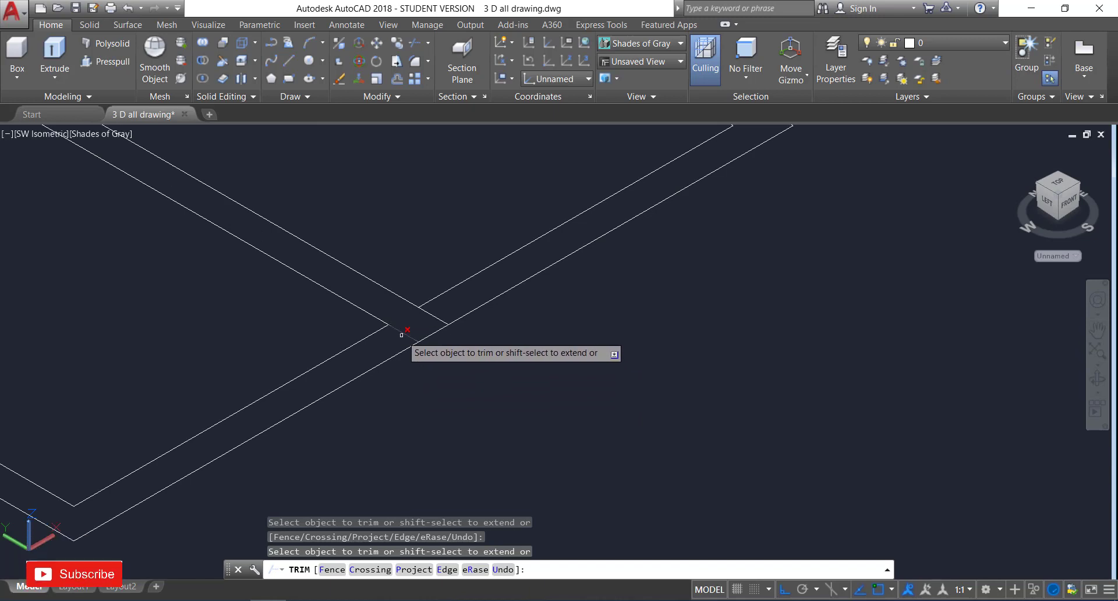
key("Escape")
scroll(524, 431, "down", 8)
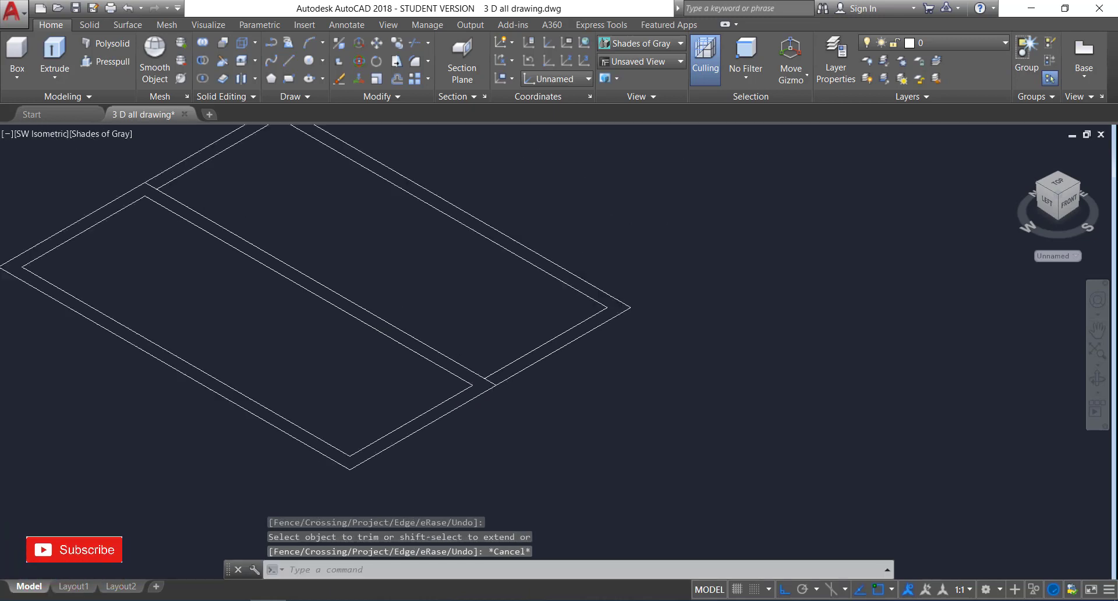
Presspull both border areas of the window frame, including the centre bar, to a height of 1".
left_click(106, 64)
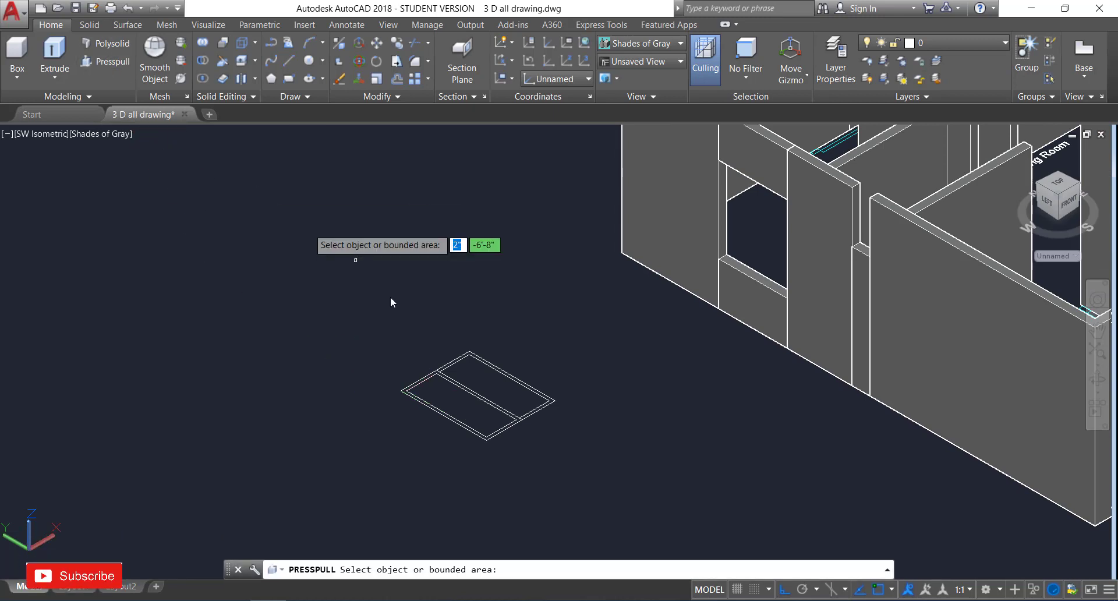
scroll(447, 408, "up", 5)
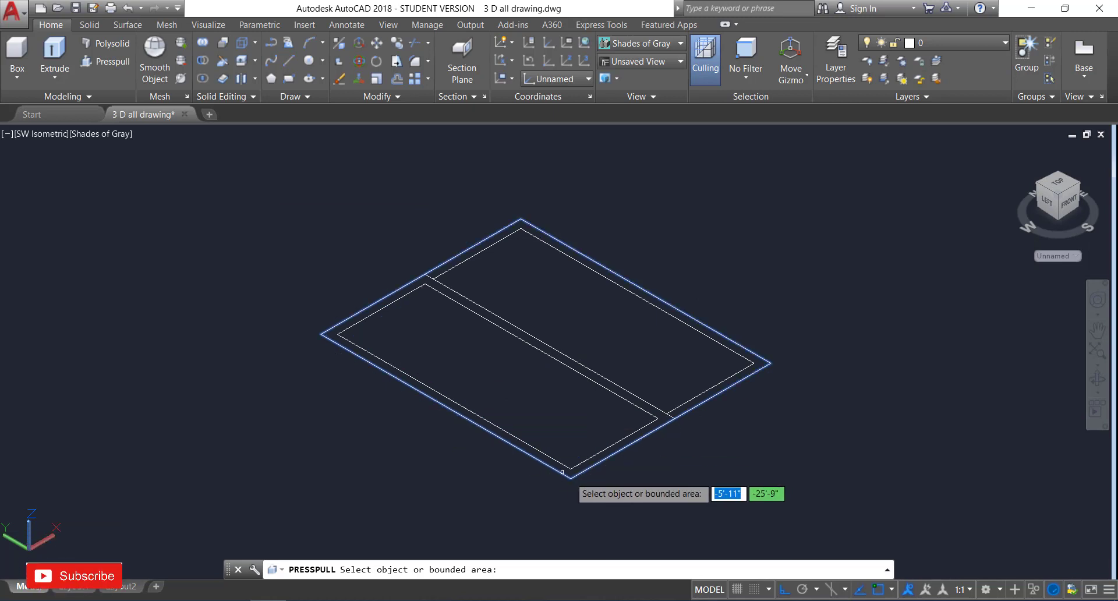
scroll(571, 475, "up", 5)
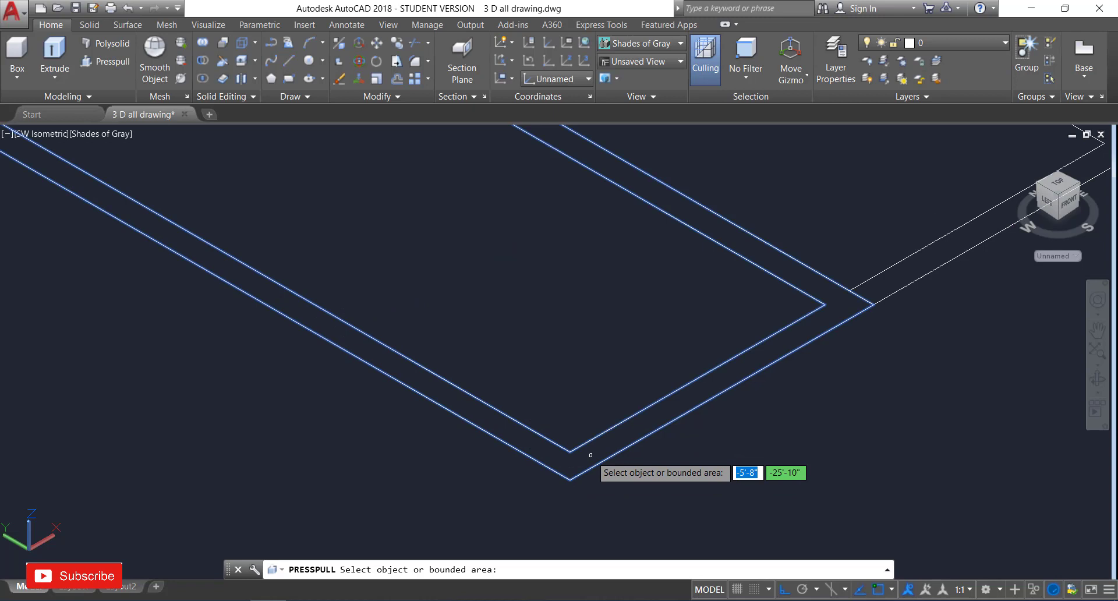
left_click(590, 455)
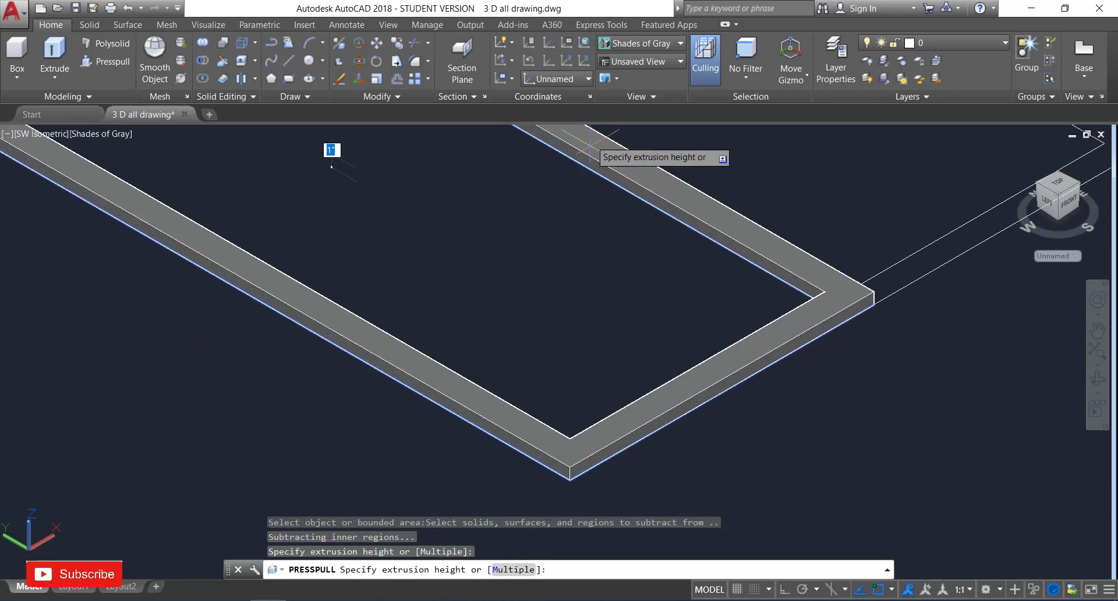
type("1")
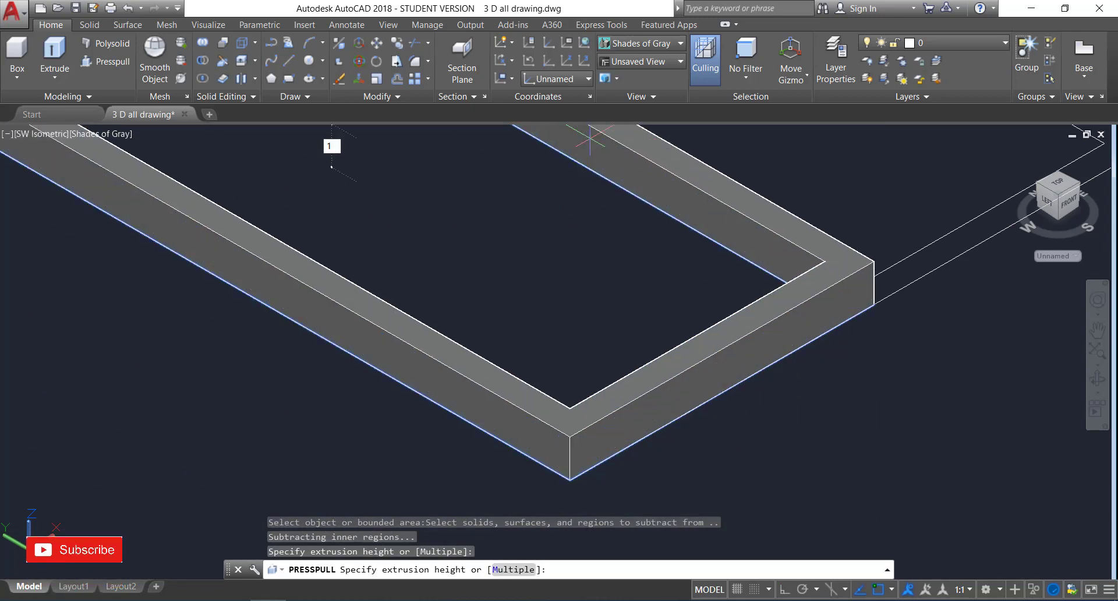
key("Return")
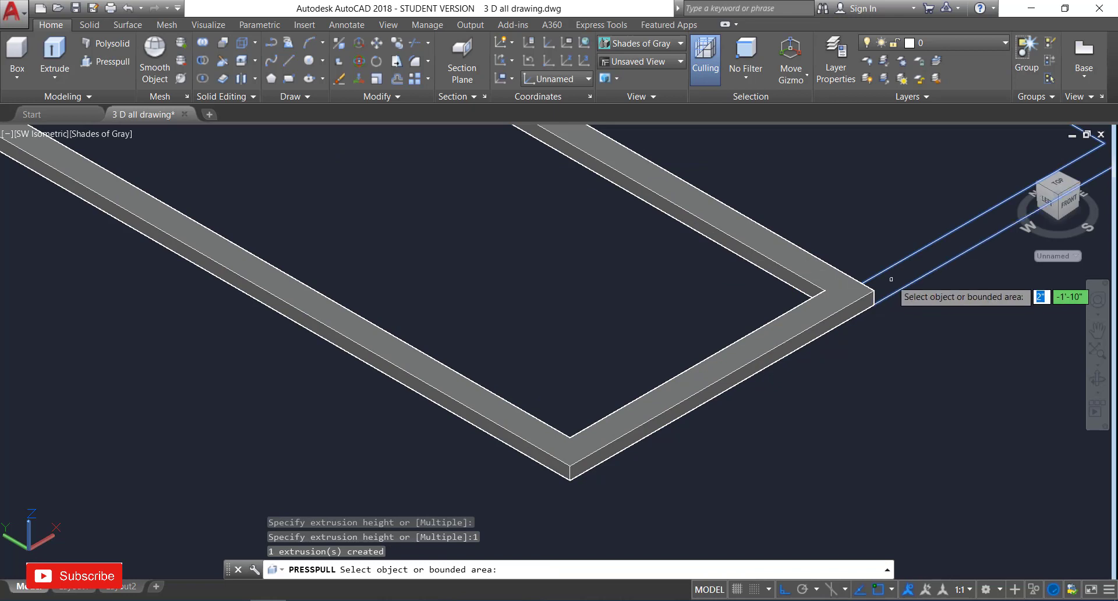
left_click(888, 283)
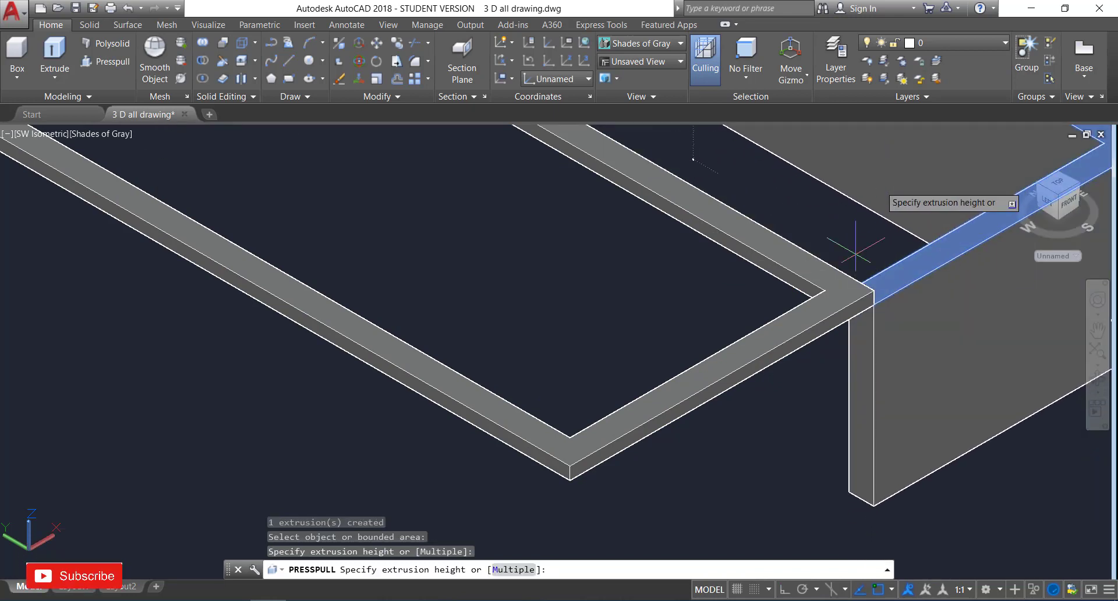
scroll(829, 298, "down", 5)
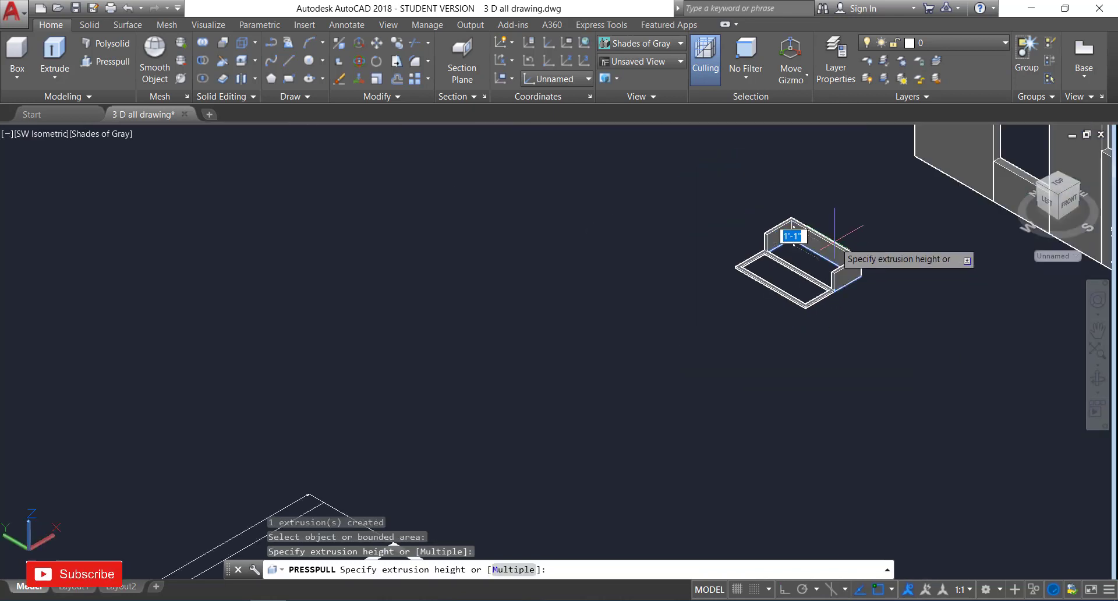
key("Return")
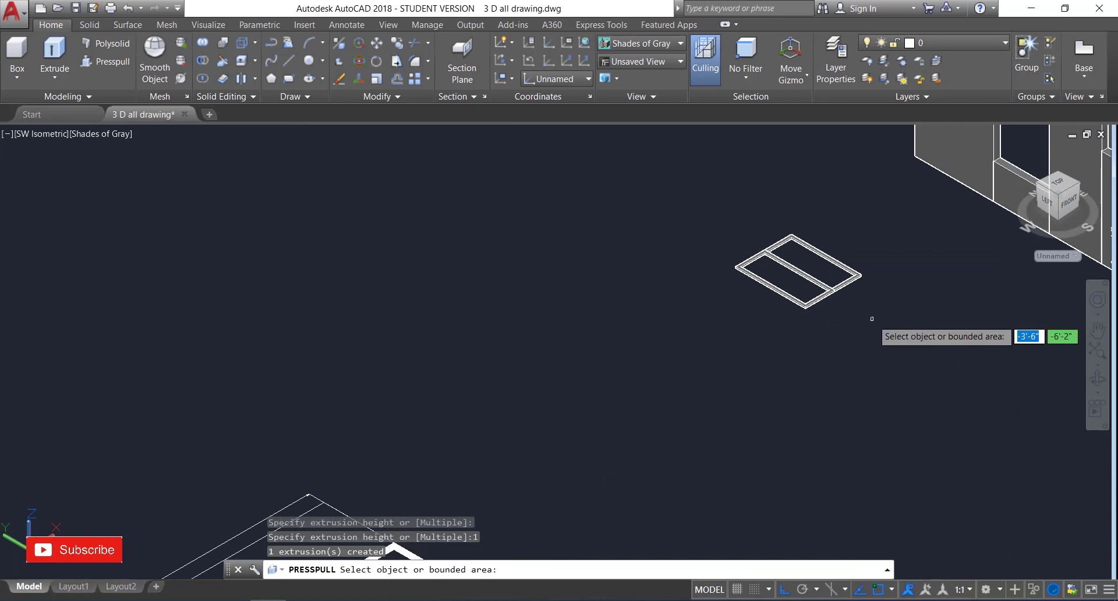
Presspull the two pane areas inside the window frame to a height of 0.5".
scroll(864, 320, "up", 3)
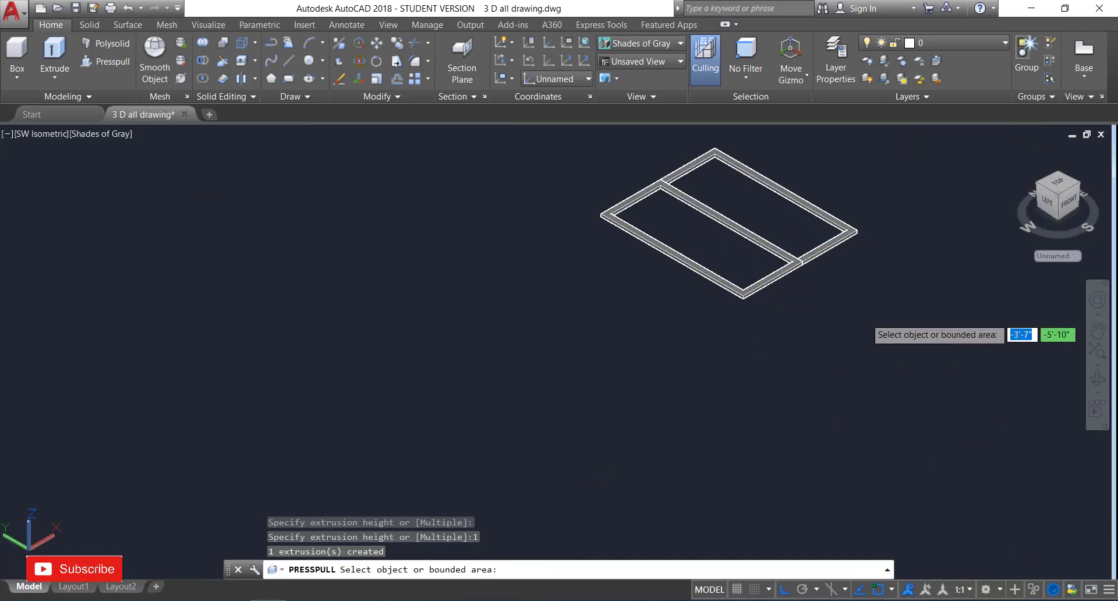
left_click(730, 250)
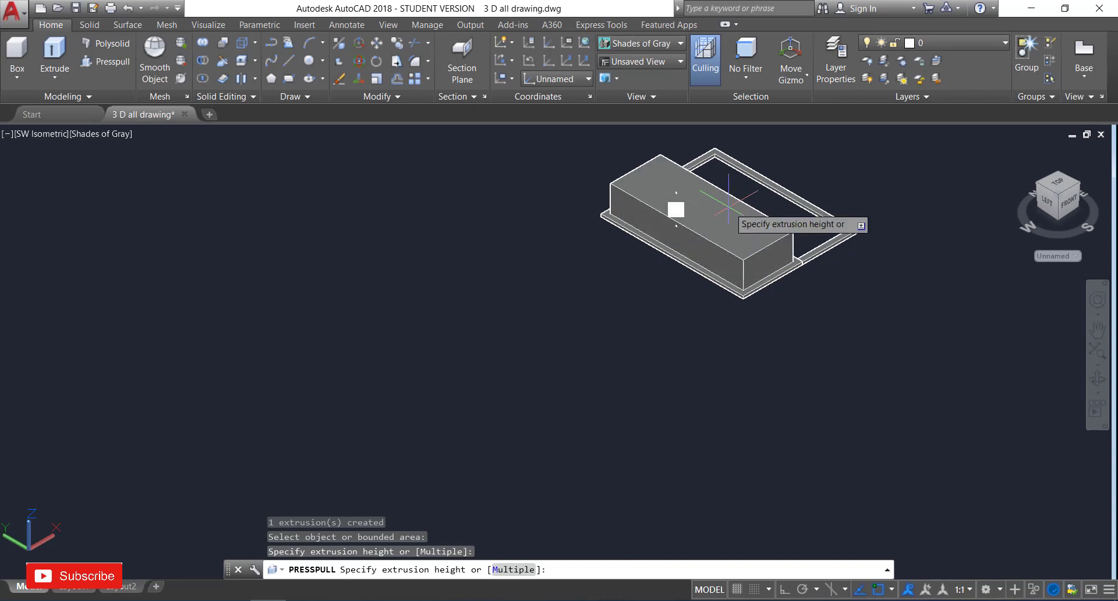
type(".5")
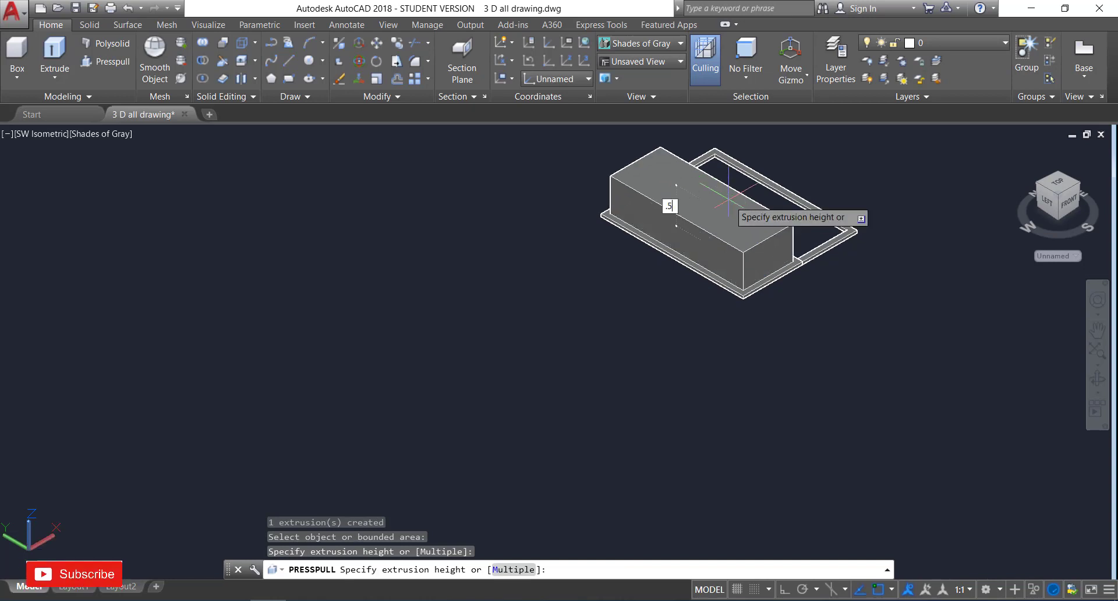
key("Return")
left_click(760, 204)
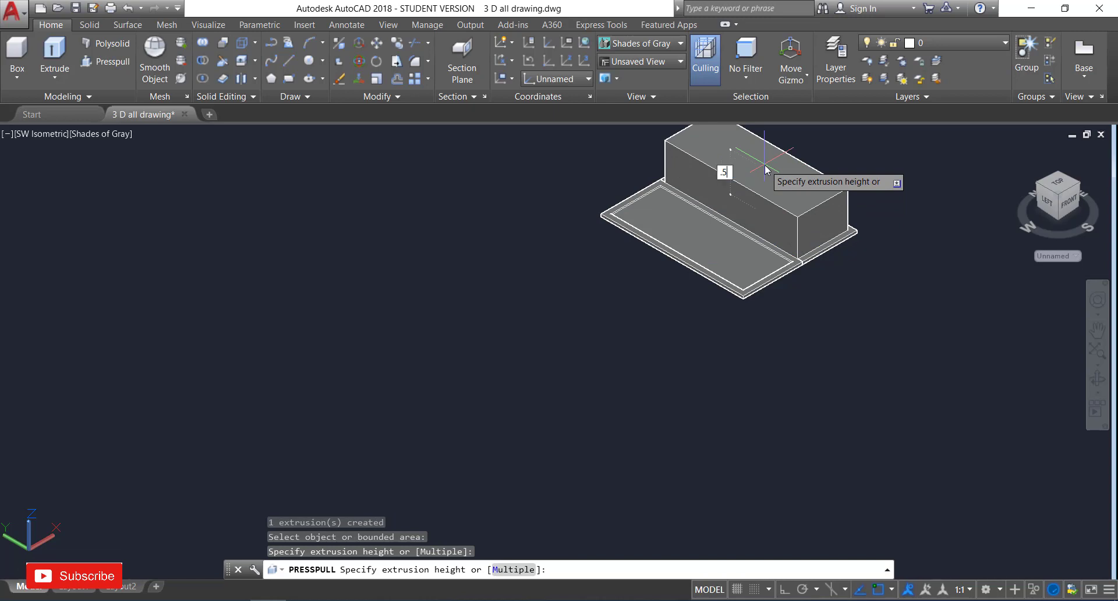
type(".5")
key("Return")
scroll(617, 320, "down", 6)
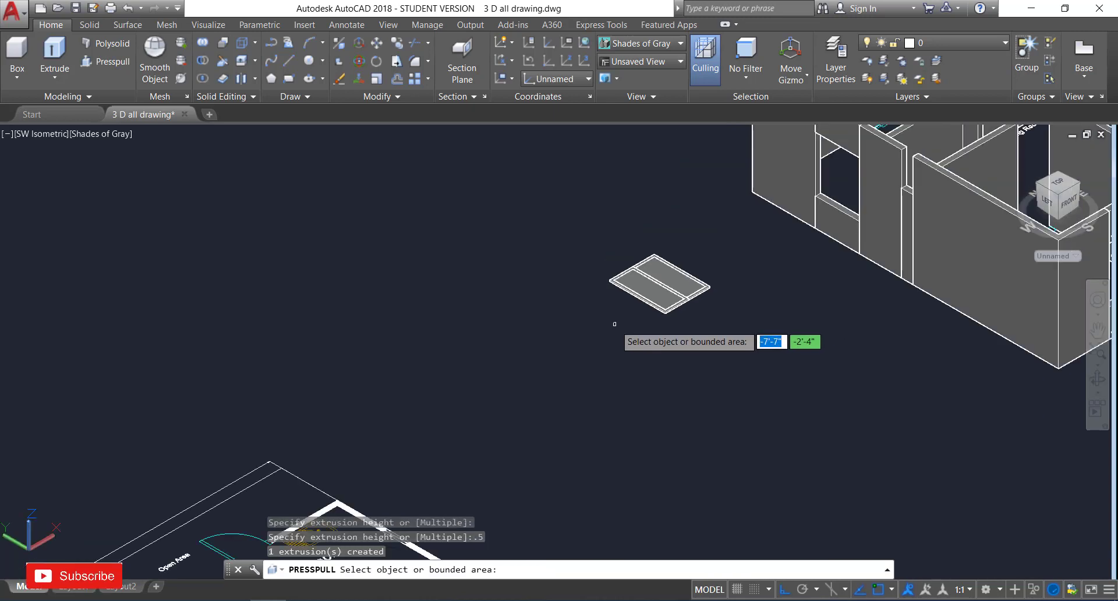
scroll(703, 281, "up", 3)
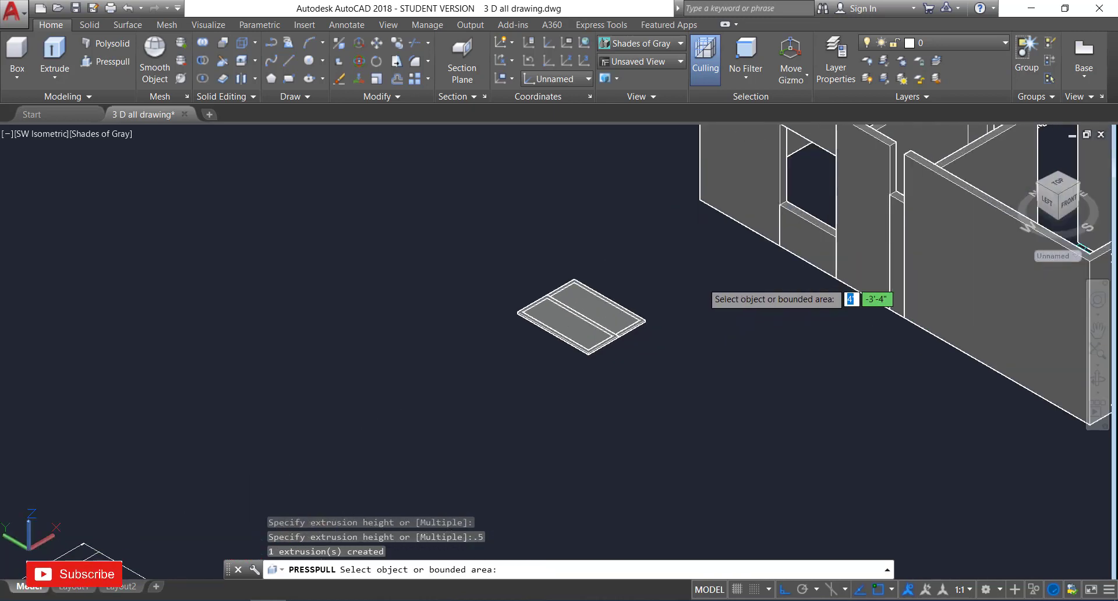
key("Return")
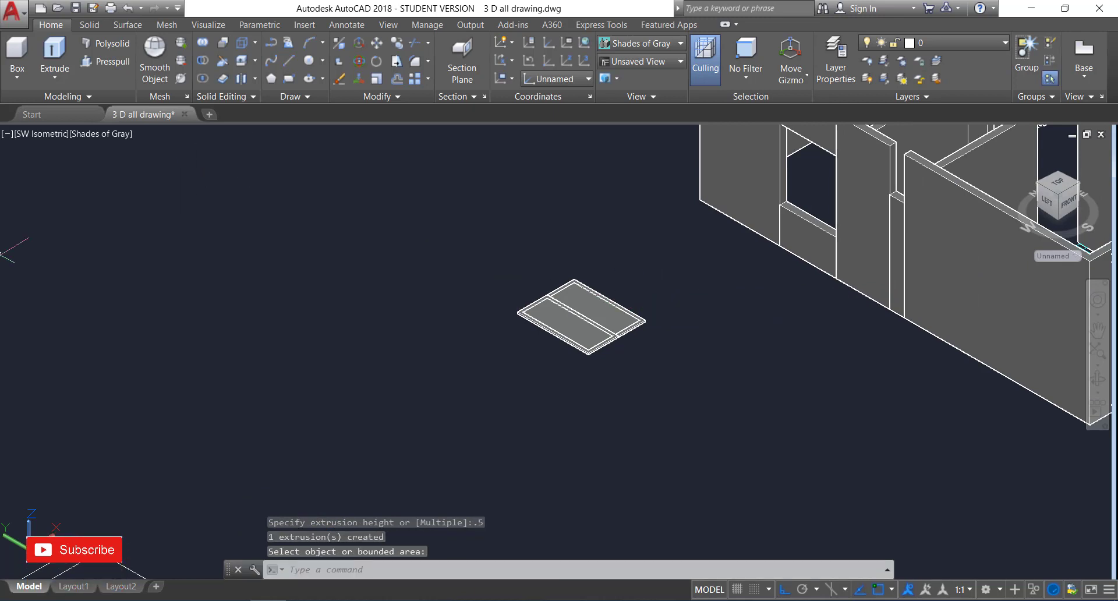
Switch the visual style to Realistic and open the Materials Browser.
left_click(94, 134)
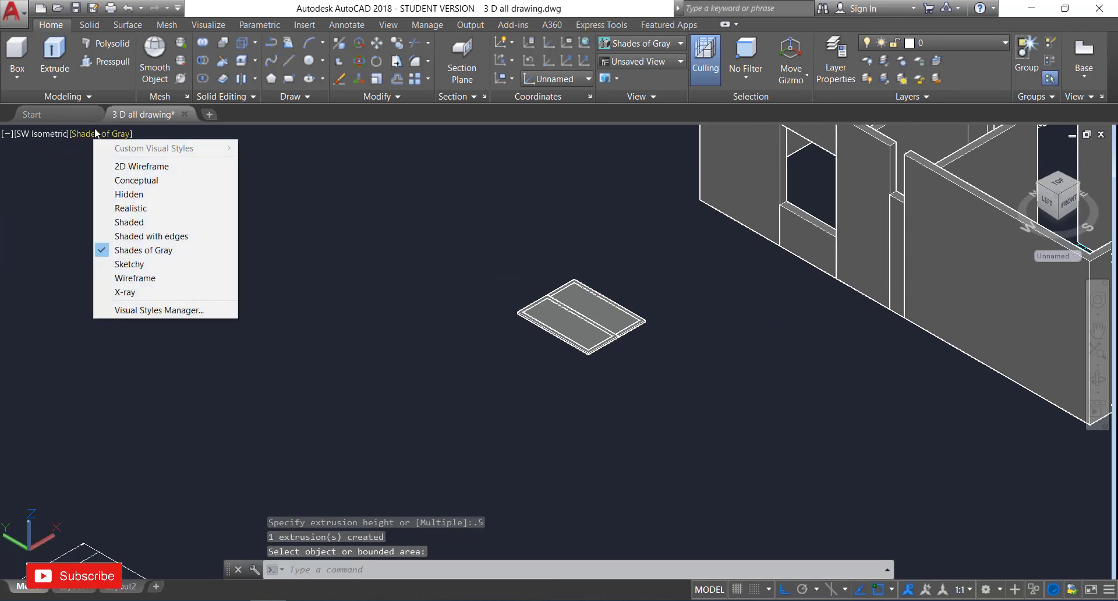
left_click(138, 211)
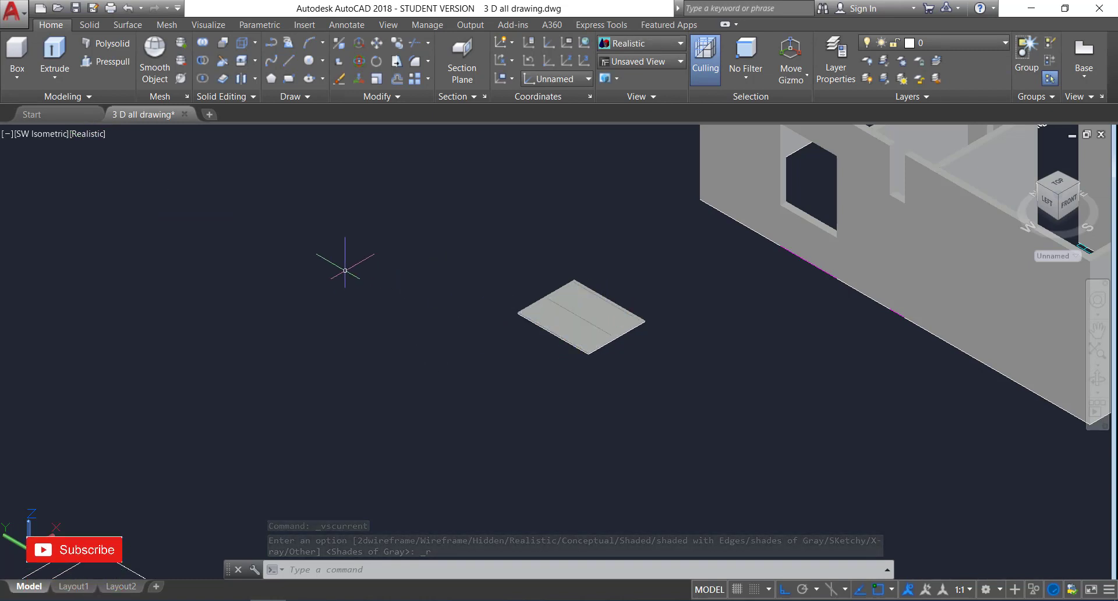
type("Ma")
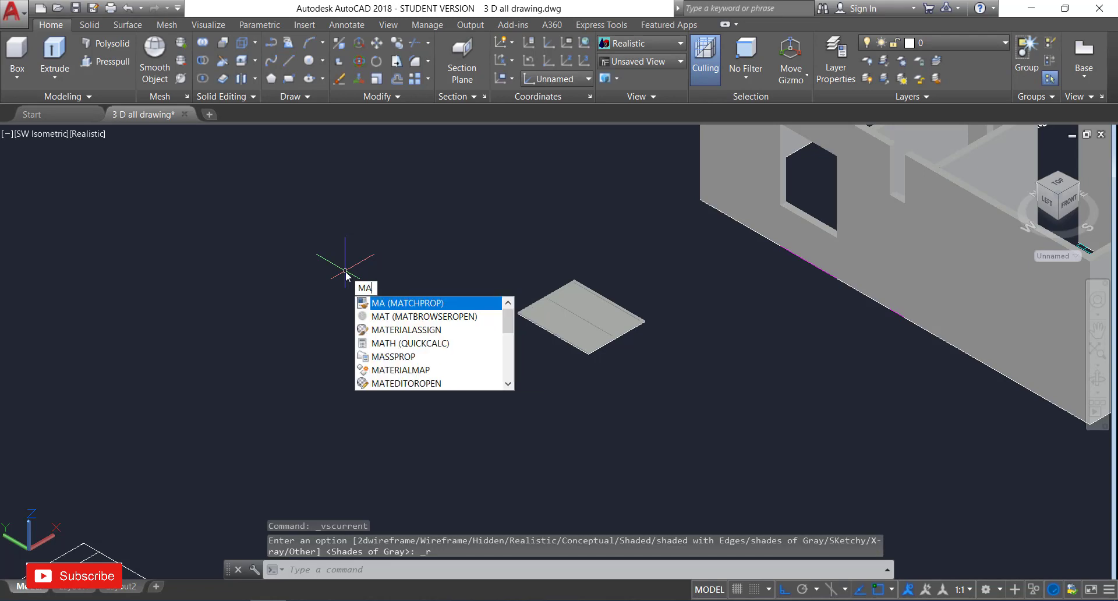
type("T")
key("Return")
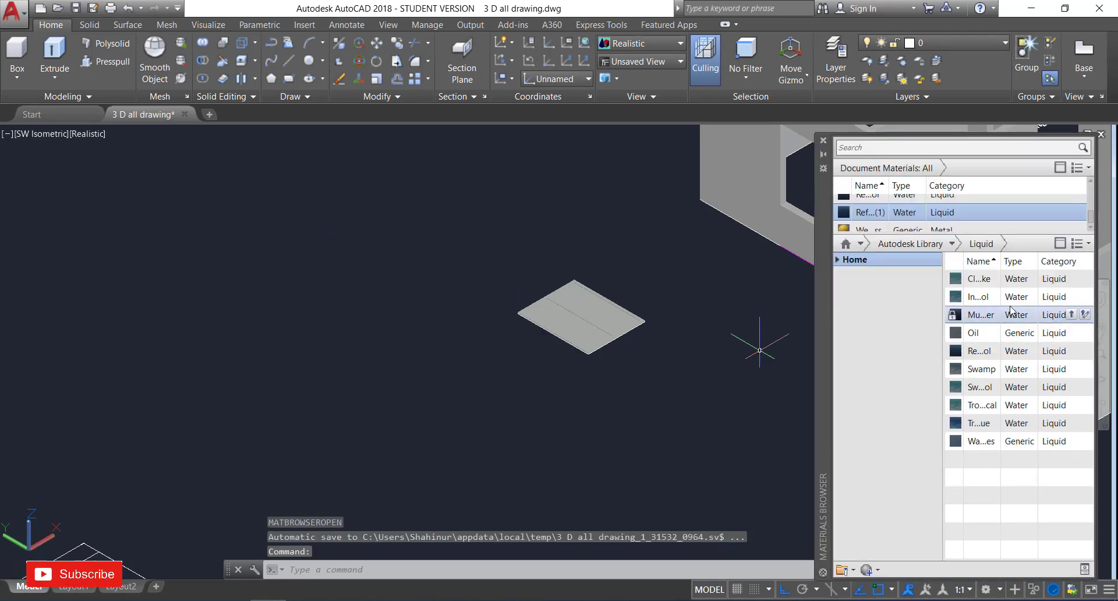
Assign the Liquid category's "Re...ol" water material to both window panes.
scroll(622, 337, "up", 2)
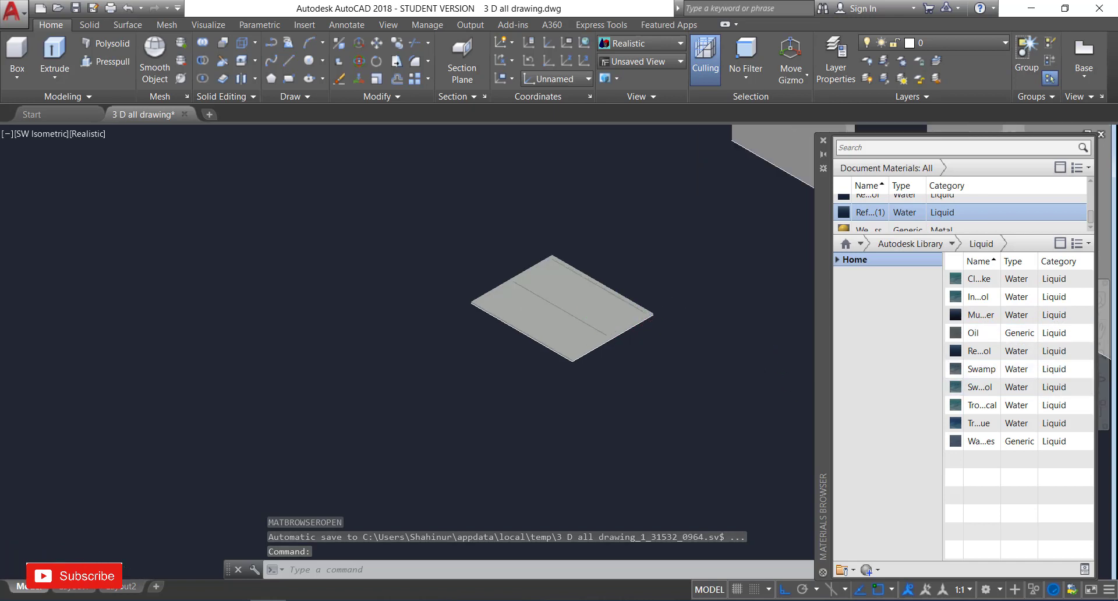
left_click(535, 331)
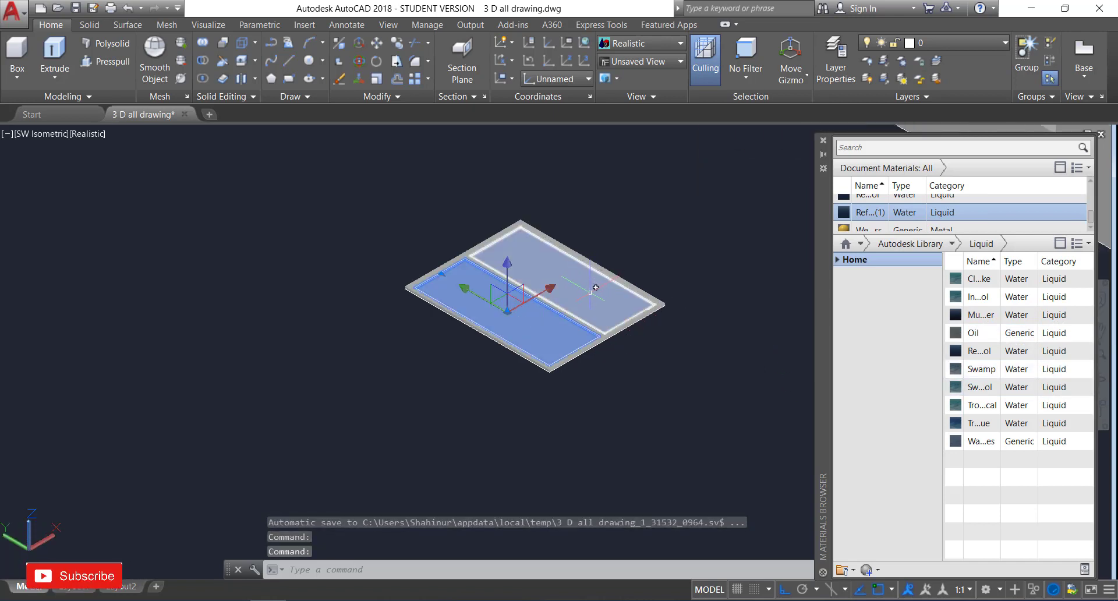
left_click(595, 287)
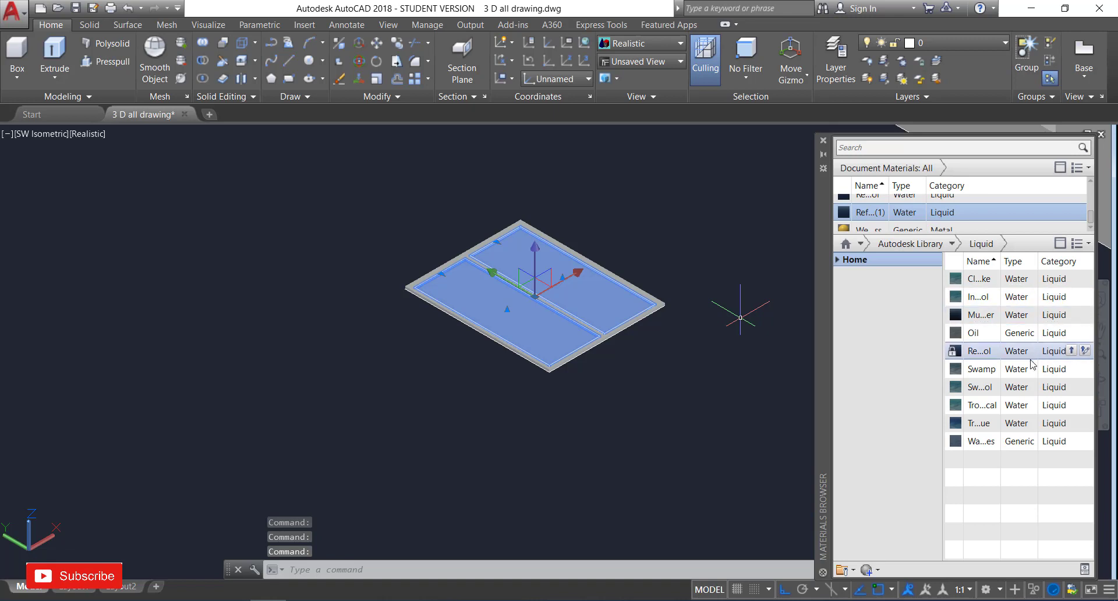
left_click(1070, 350)
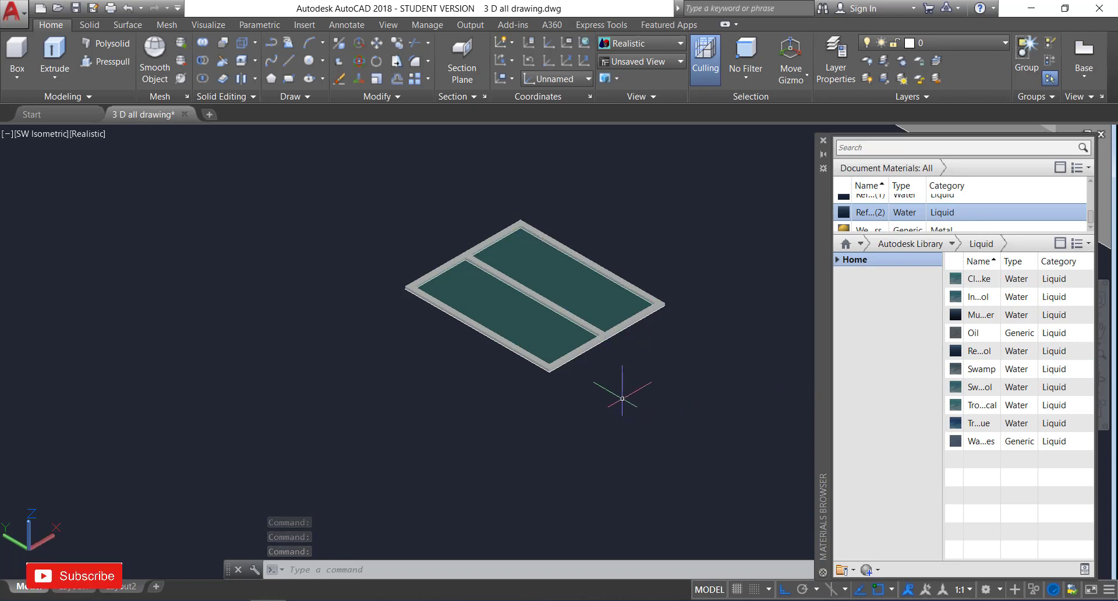
Show the Metal category of the Autodesk Library in the Materials Browser.
left_click(952, 243)
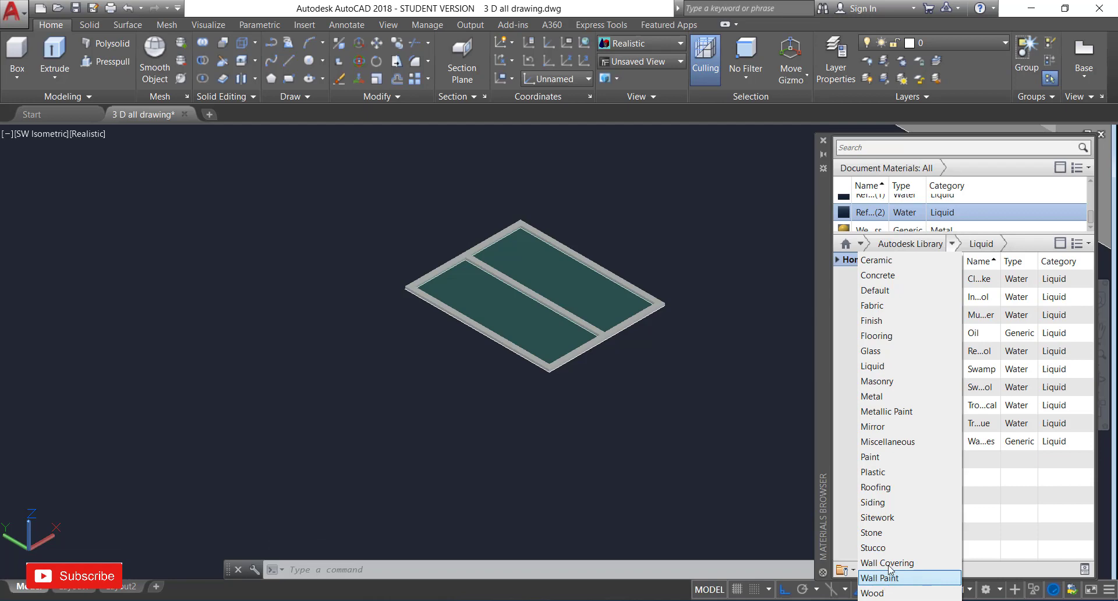
left_click(871, 396)
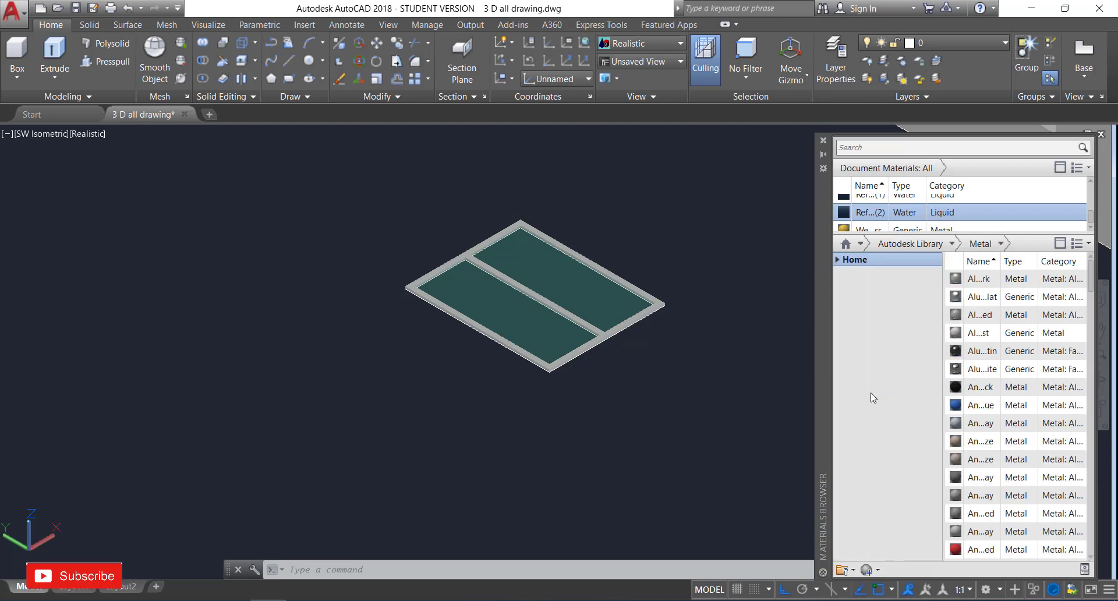
Try the "An...ay" aluminum material from the Metal category on both parts of the window frame.
left_click(566, 359)
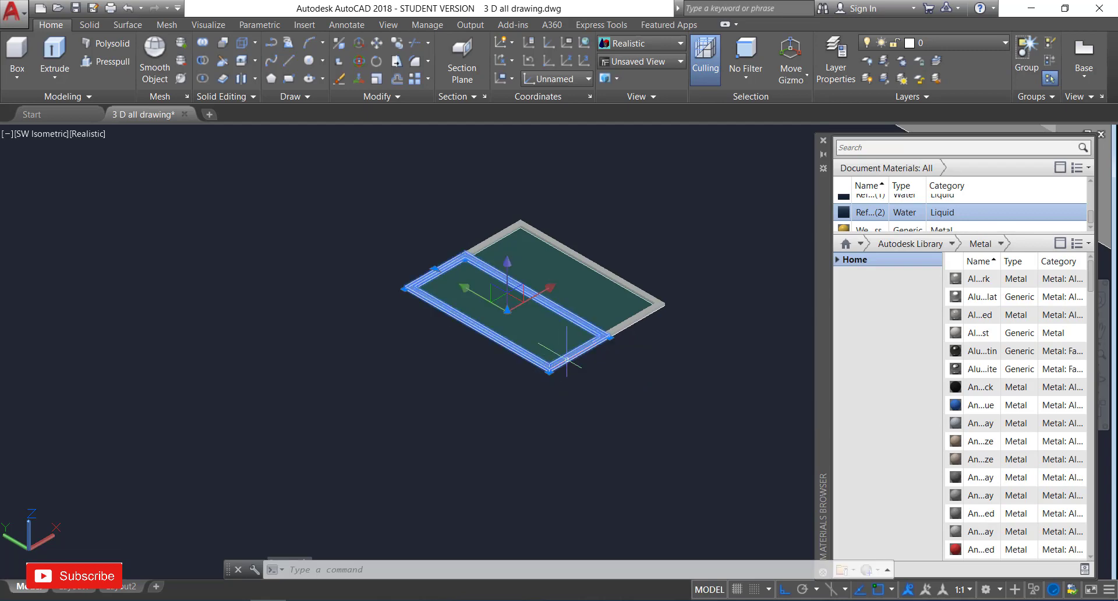
left_click(659, 312)
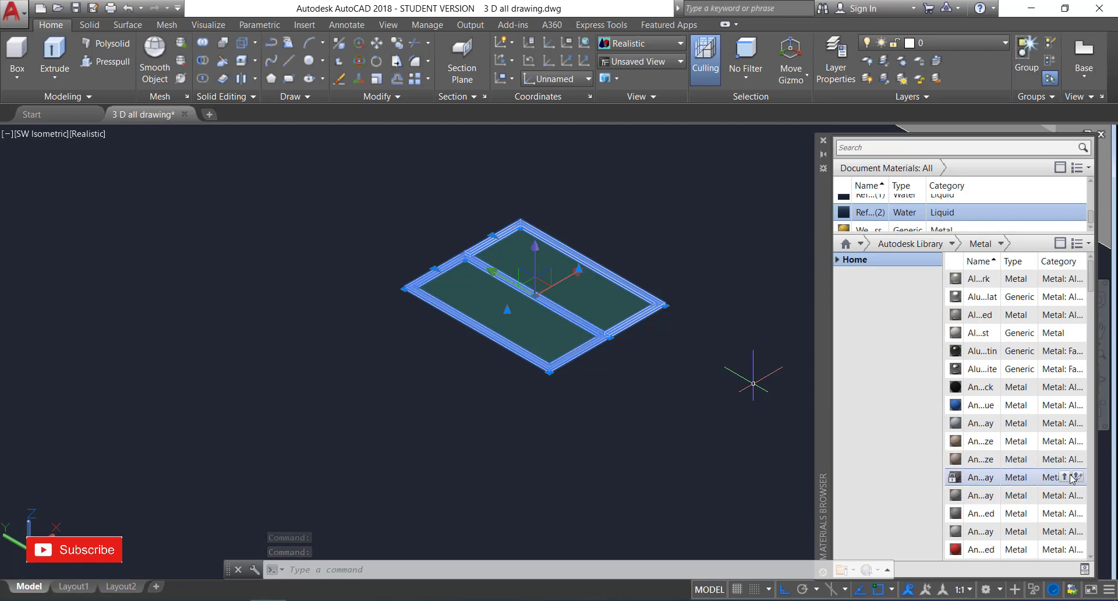
left_click(1064, 477)
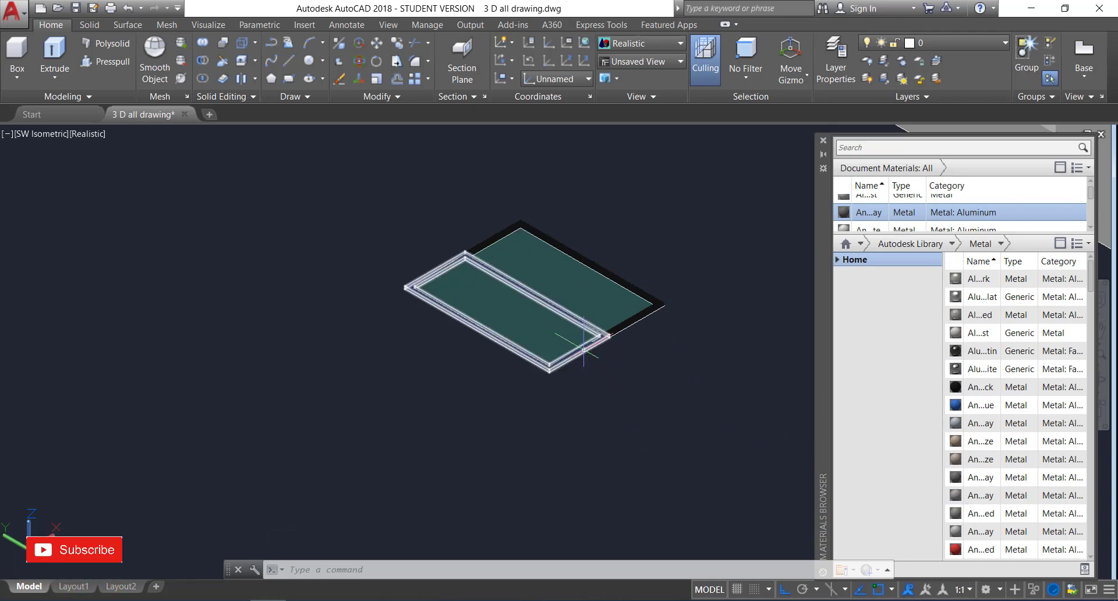
Assign the generic "Al...st" material from the Metal category to both parts of the window frame.
left_click(648, 311)
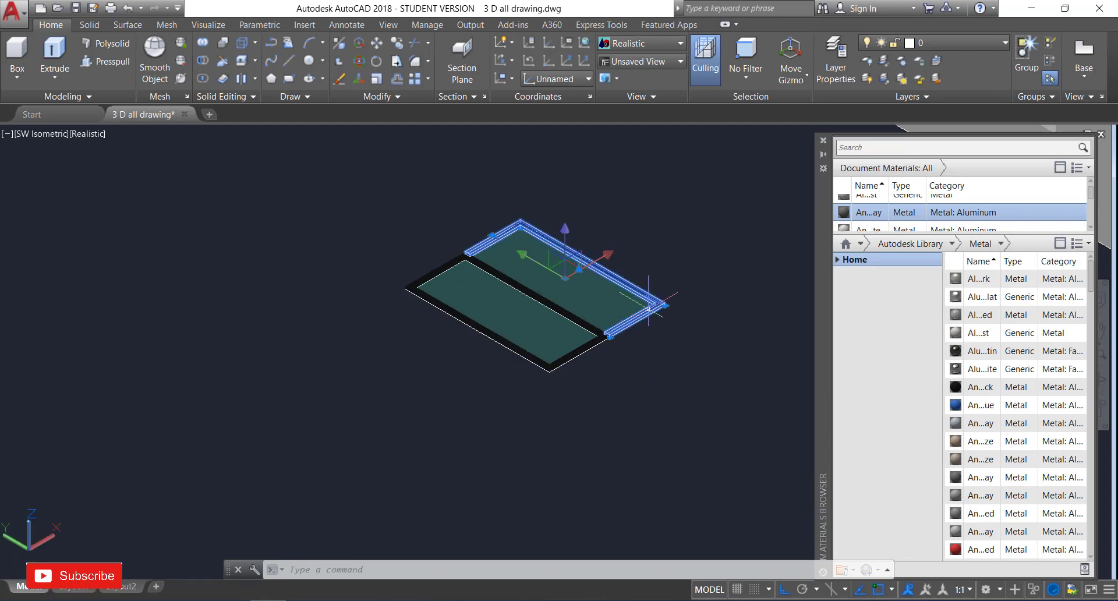
left_click(577, 354)
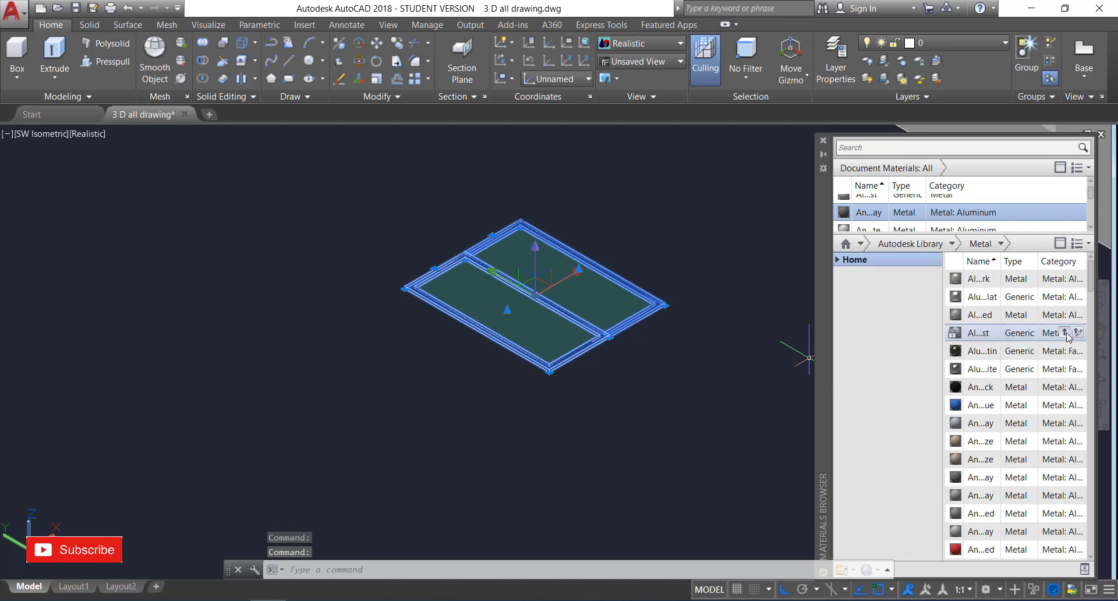
left_click(1064, 332)
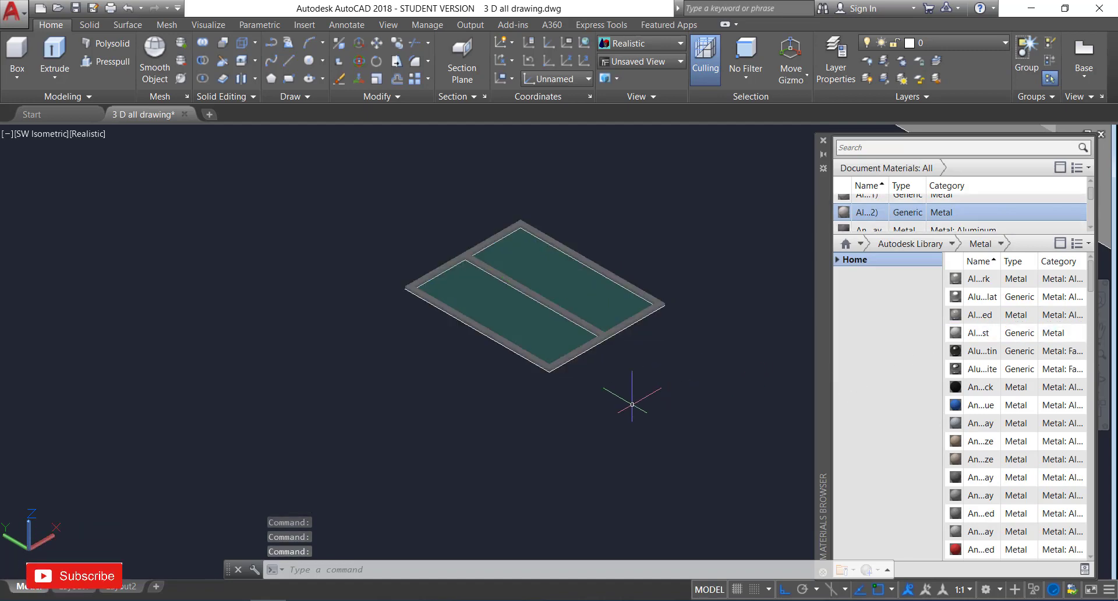
Stand the whole window upright by 3D-rotating it 90° about the X axis, and close the Materials Browser.
scroll(570, 365, "down", 3)
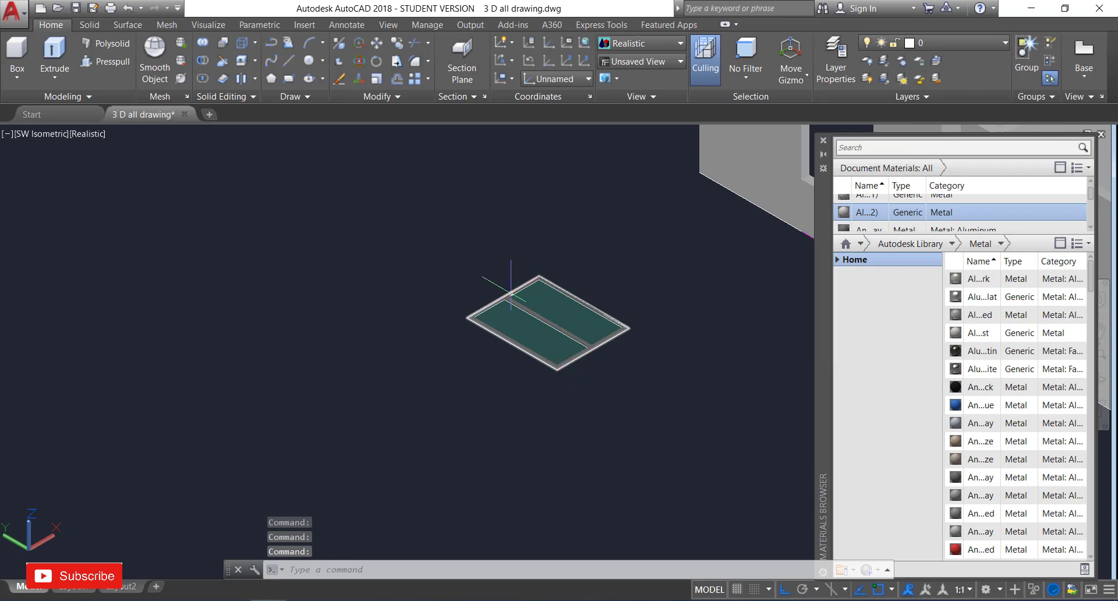
left_click(429, 240)
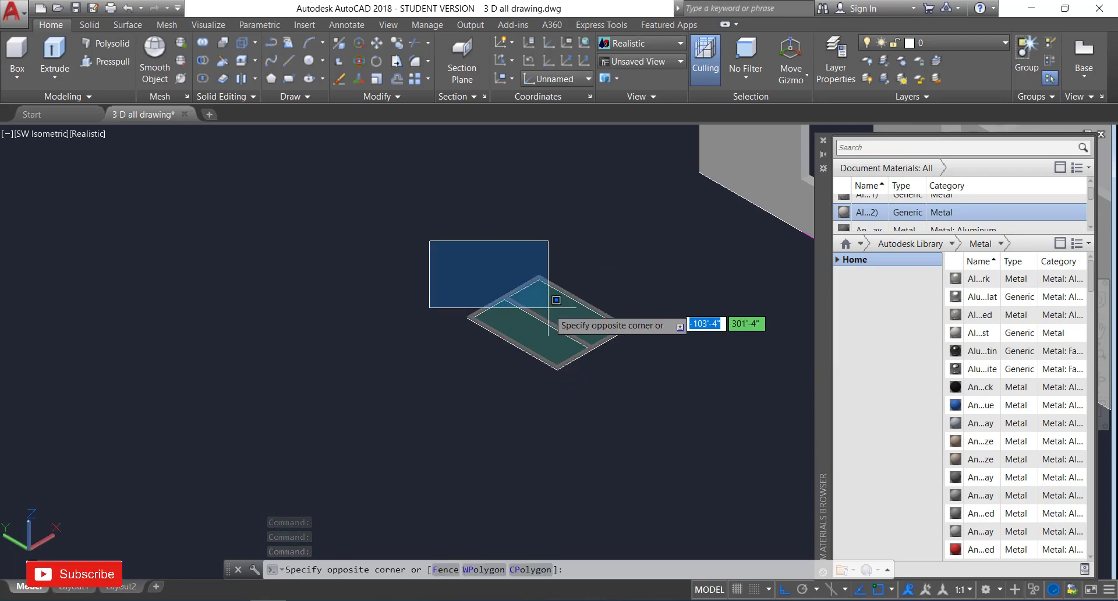
left_click(667, 401)
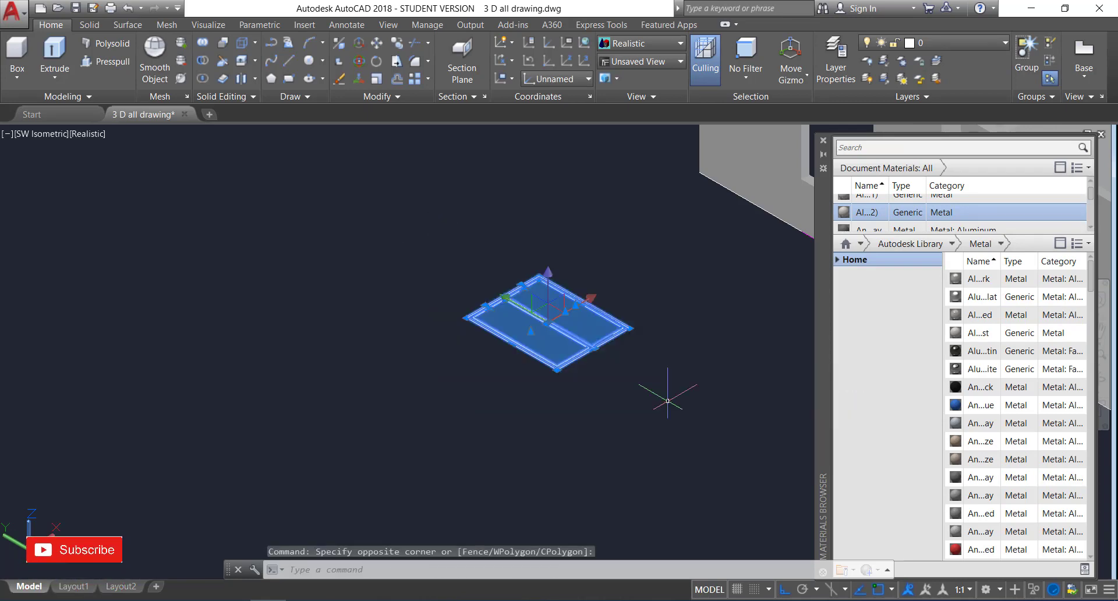
left_click(359, 62)
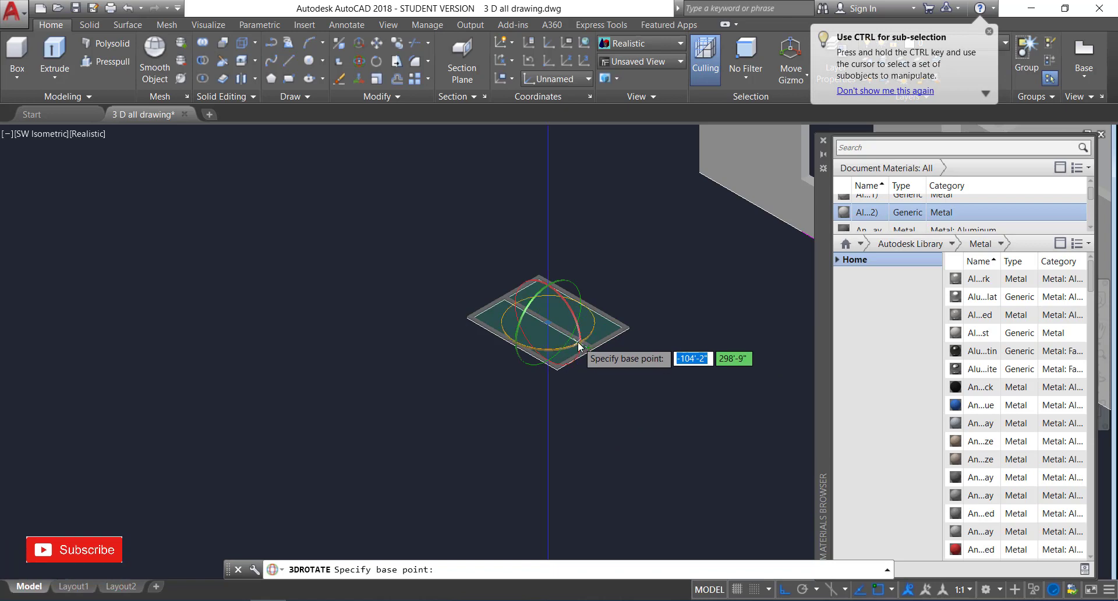
scroll(577, 342, "up", 2)
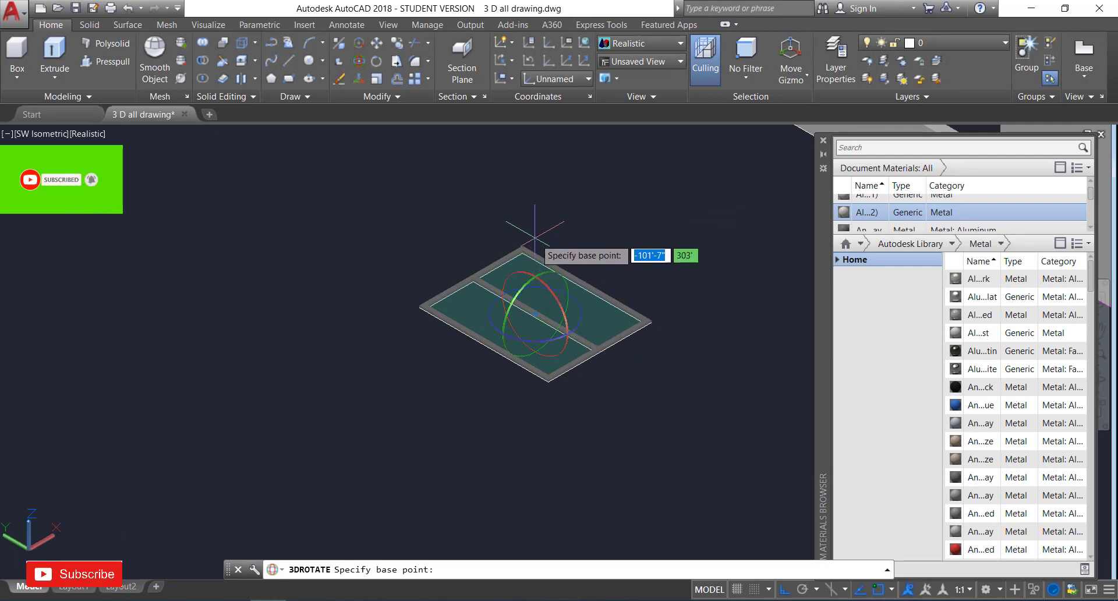
left_click(569, 336)
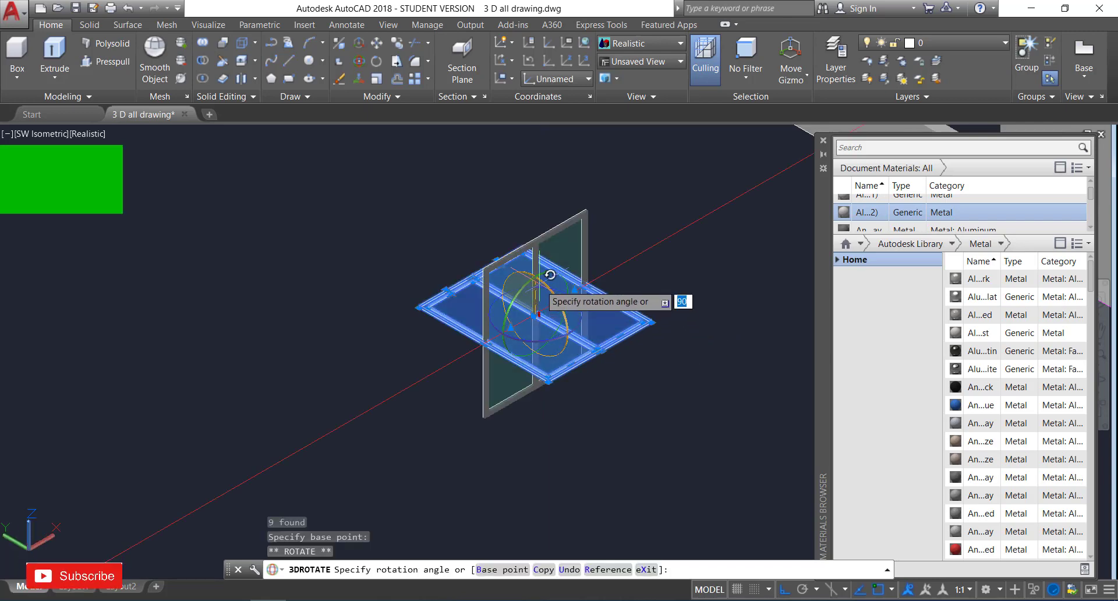
left_click(538, 315)
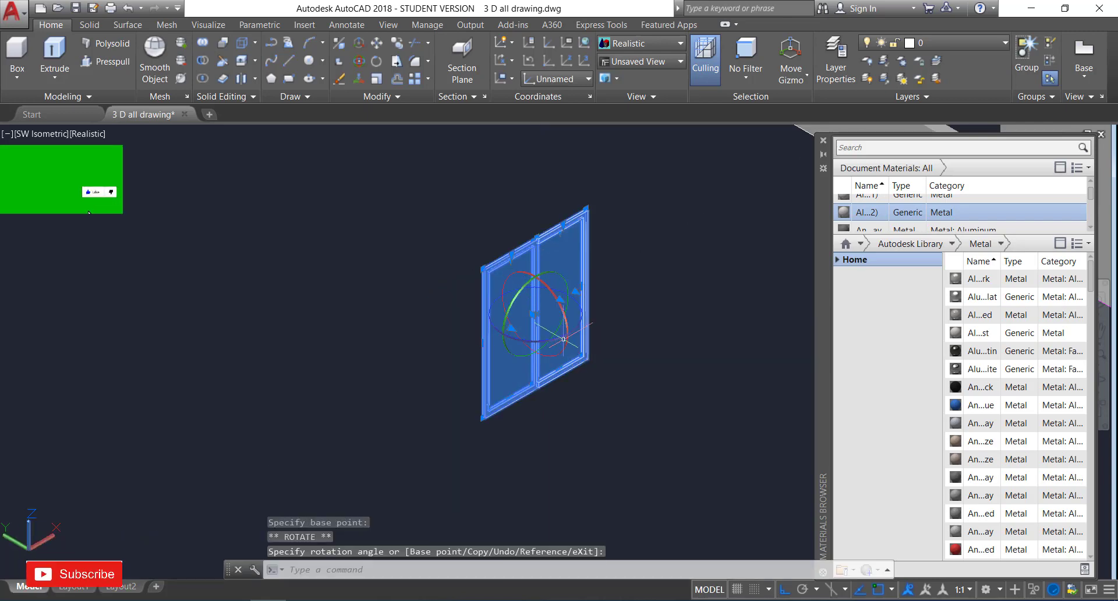
key("Escape")
left_click(990, 199)
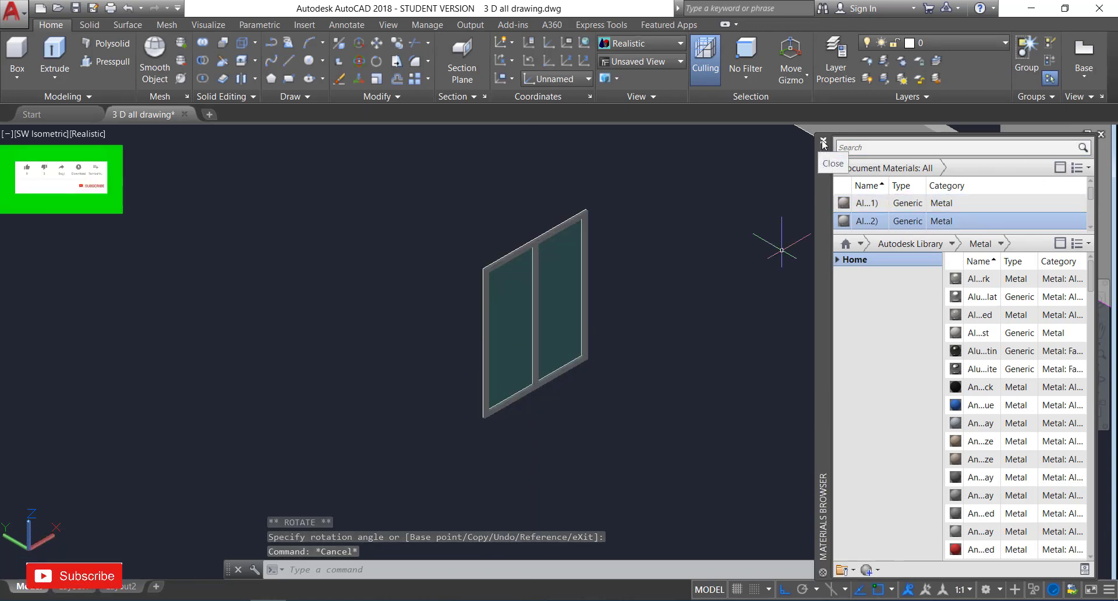
left_click(823, 144)
Copy the whole window by its upper corner into the front wall opening nearest the house's outer corner.
scroll(709, 276, "down", 4)
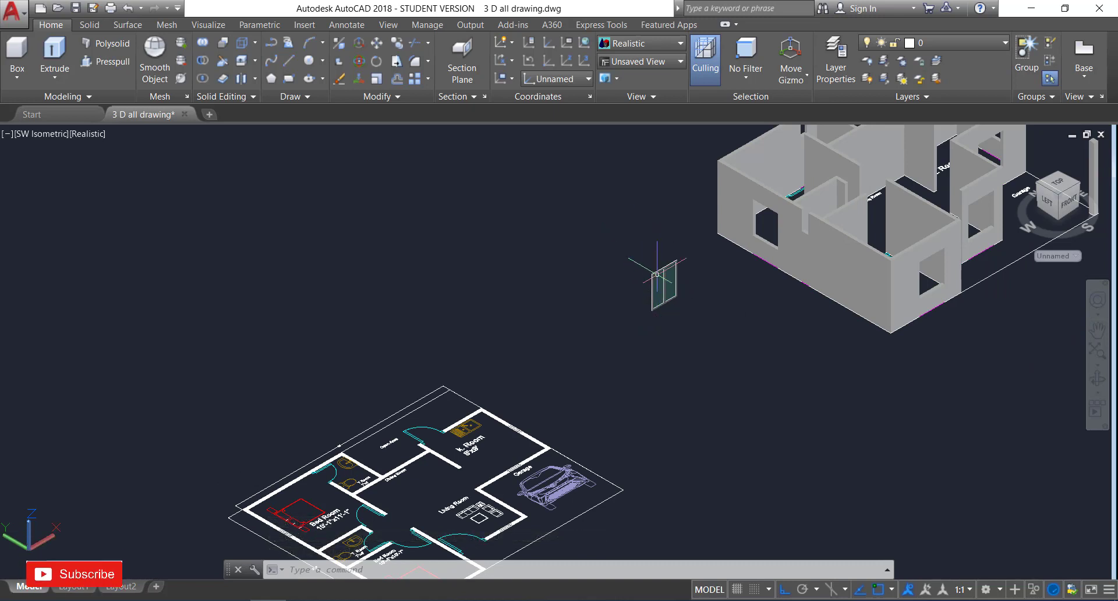
scroll(672, 289, "up", 3)
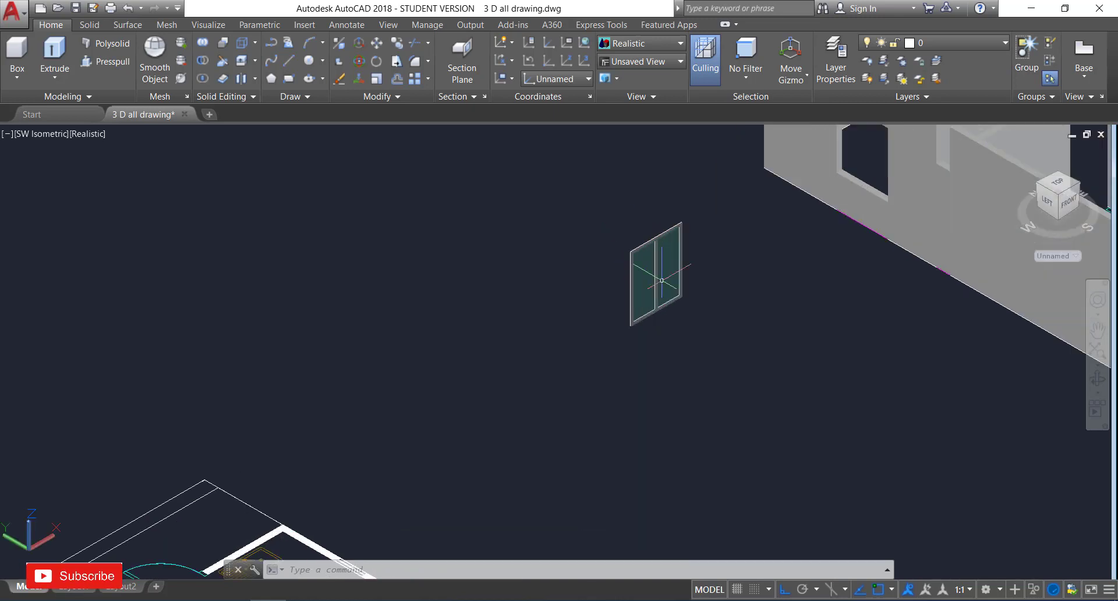
left_click(579, 195)
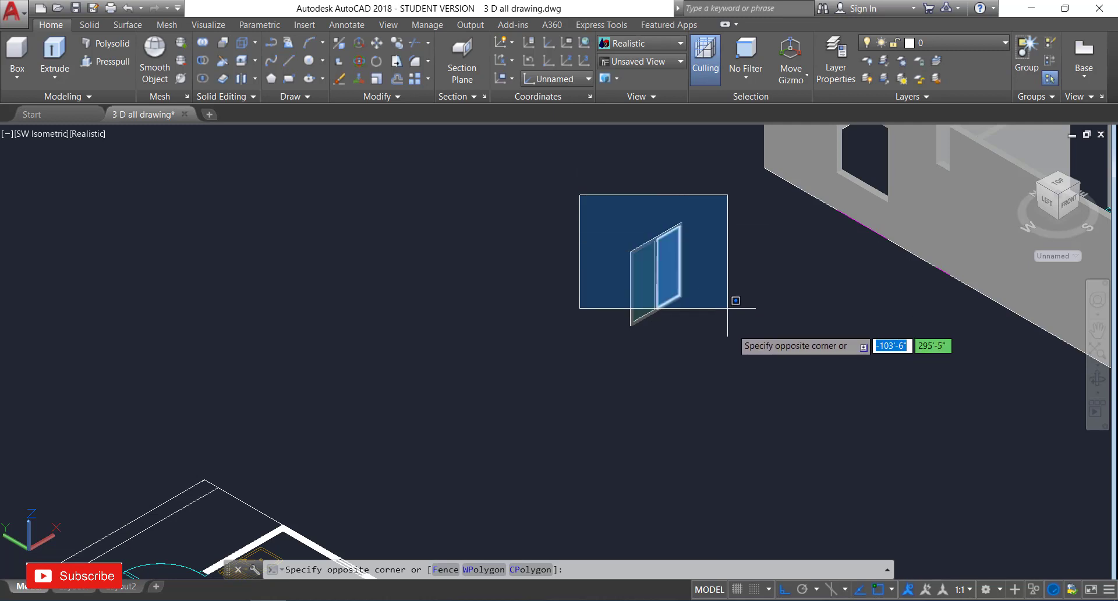
left_click(750, 361)
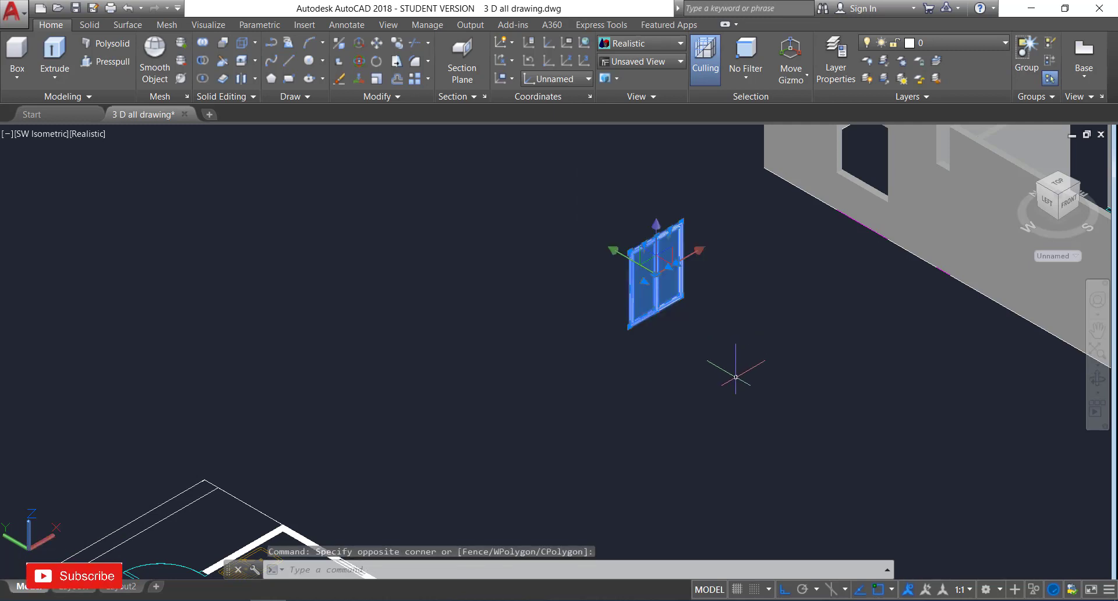
type("CO")
key("Return")
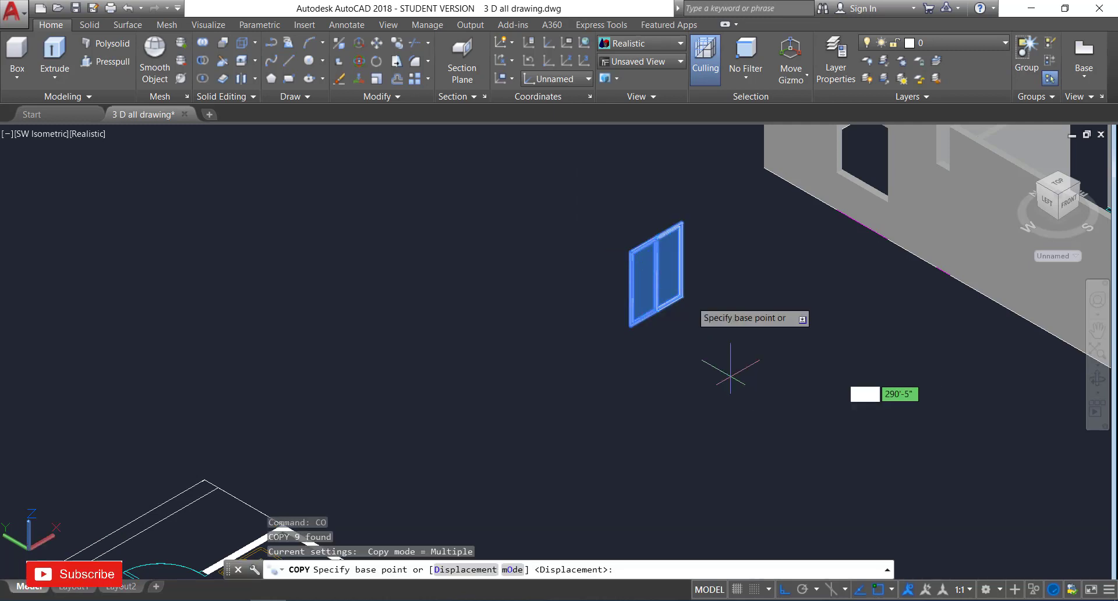
scroll(682, 225, "up", 6)
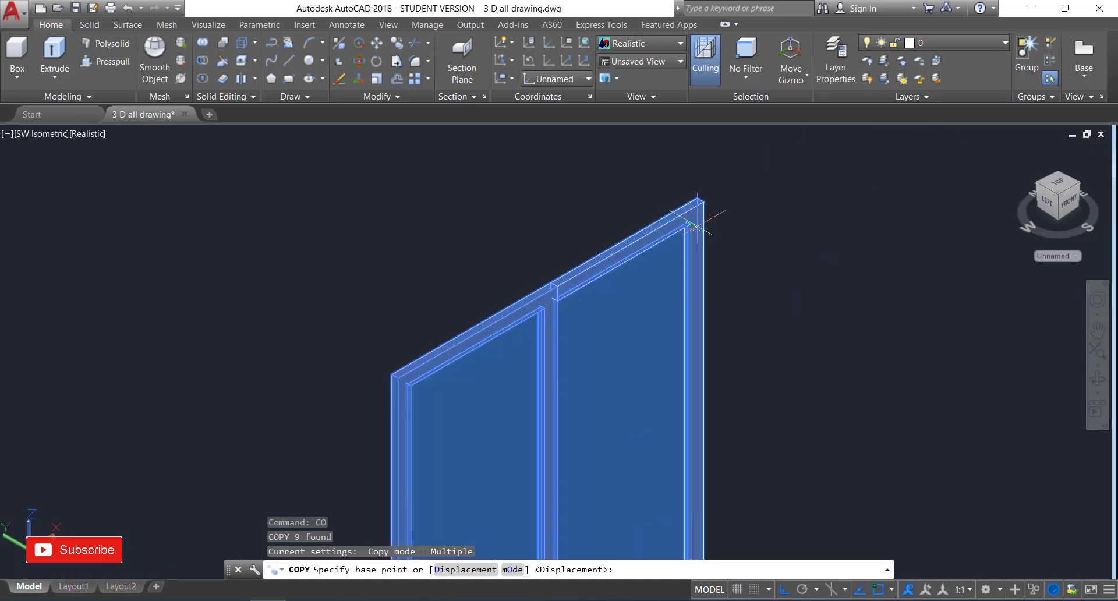
left_click(696, 226)
scroll(727, 237, "down", 6)
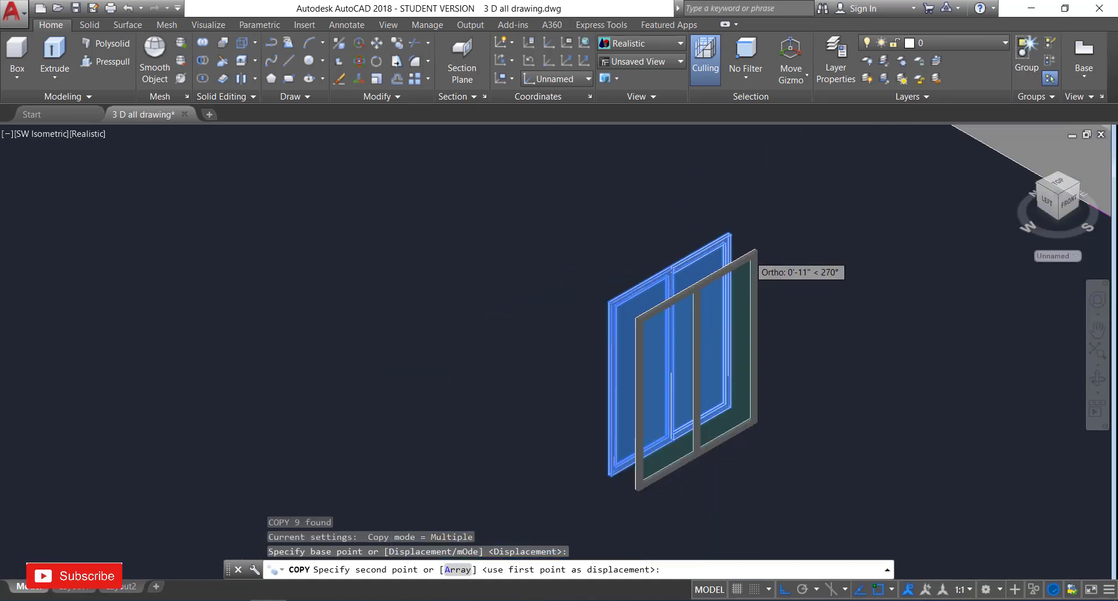
scroll(755, 253, "down", 5)
scroll(776, 304, "down", 3)
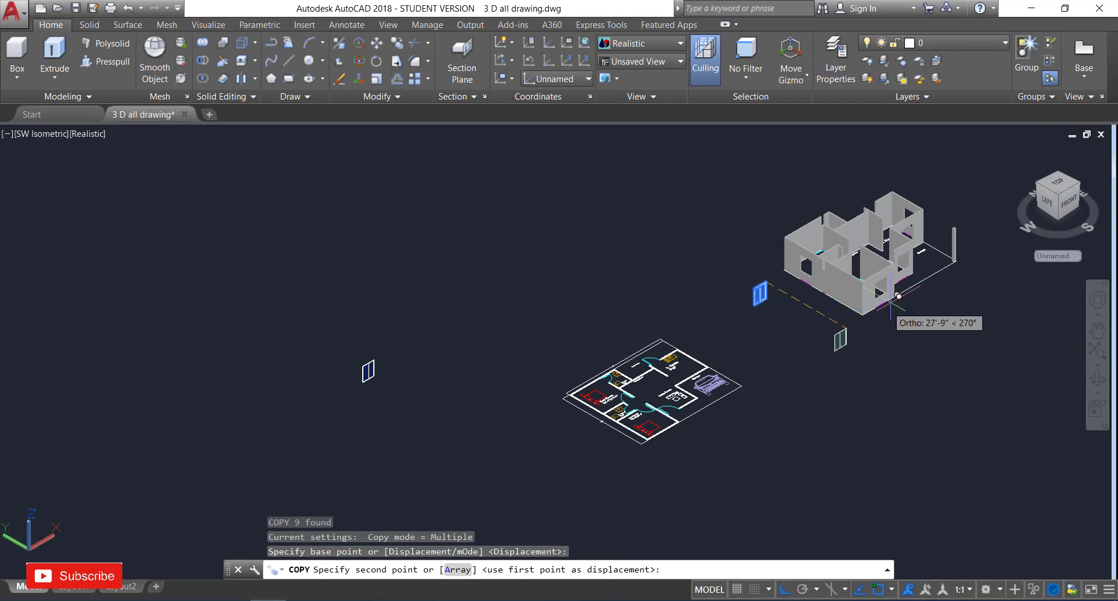
scroll(896, 282, "up", 6)
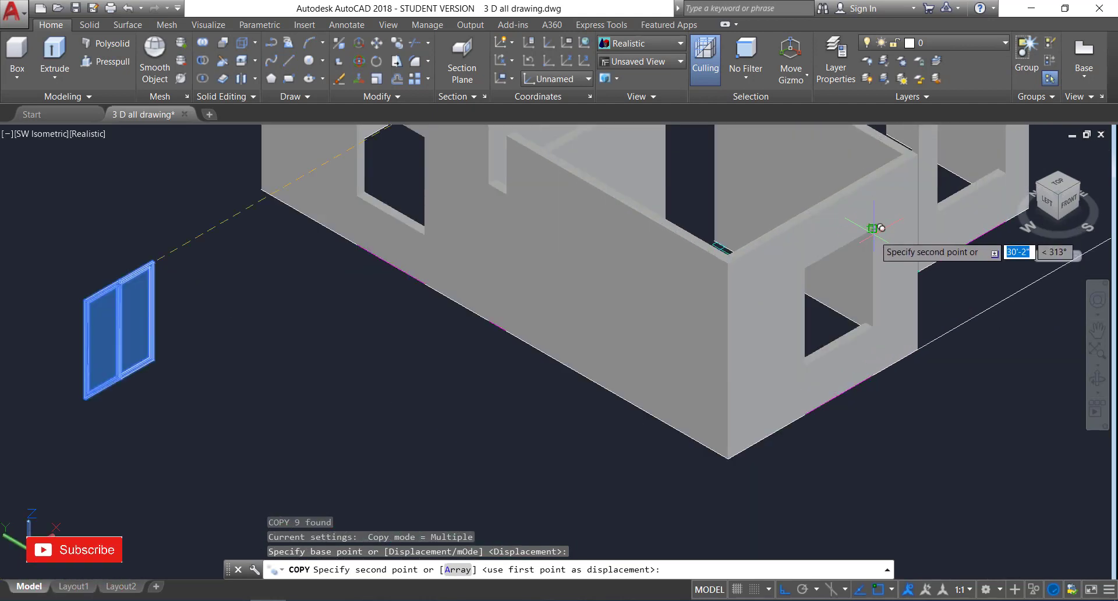
left_click(879, 226)
Place a second copy of the window in the next front wall opening, in the wall section beside the garage.
scroll(787, 315, "down", 6)
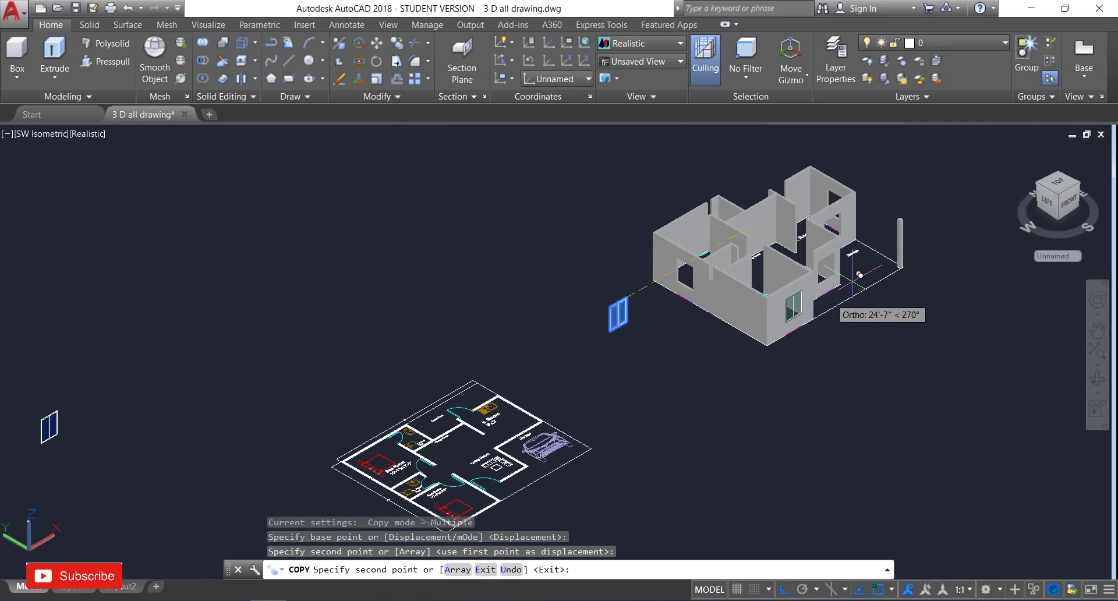
scroll(859, 274, "up", 6)
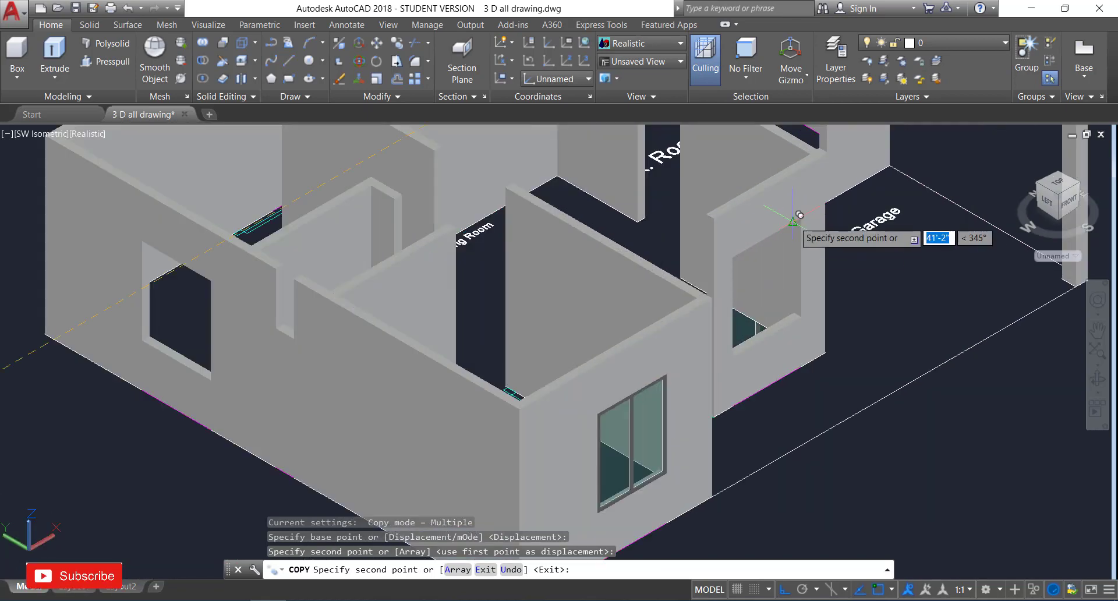
left_click(805, 218)
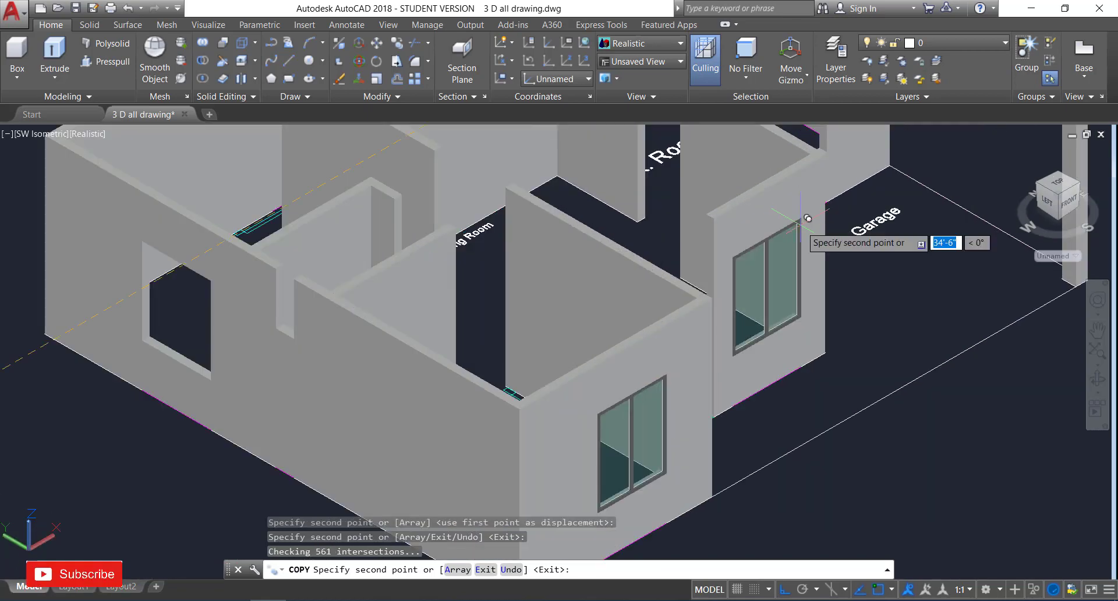
Place a third copy of the window in the recessed wall opening behind the garage and finish copying.
scroll(801, 272, "down", 3)
scroll(801, 272, "down", 2)
scroll(813, 185, "up", 5)
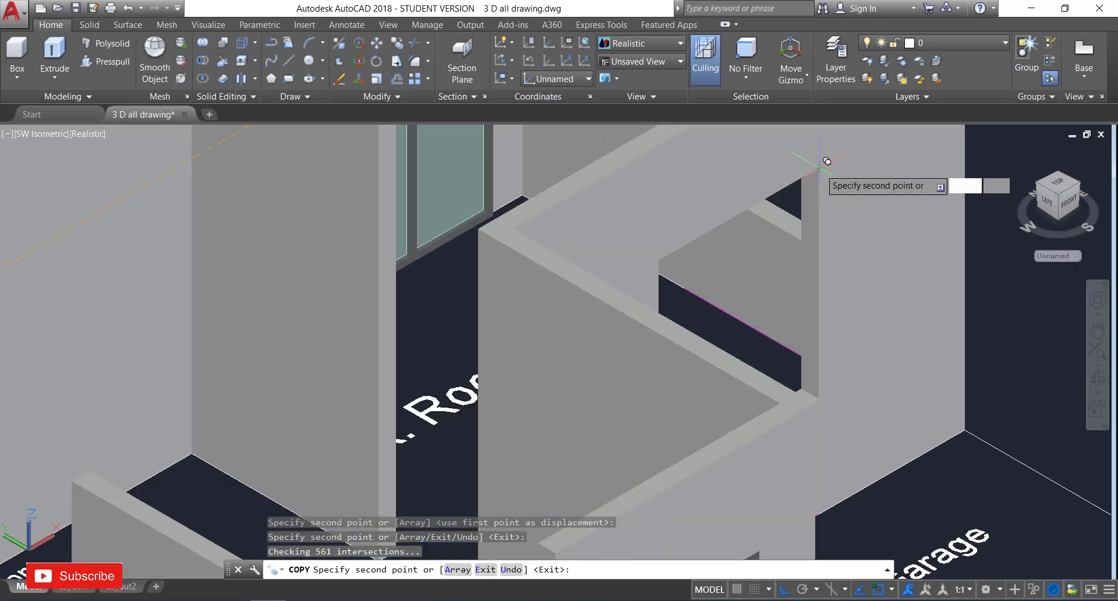
left_click(818, 167)
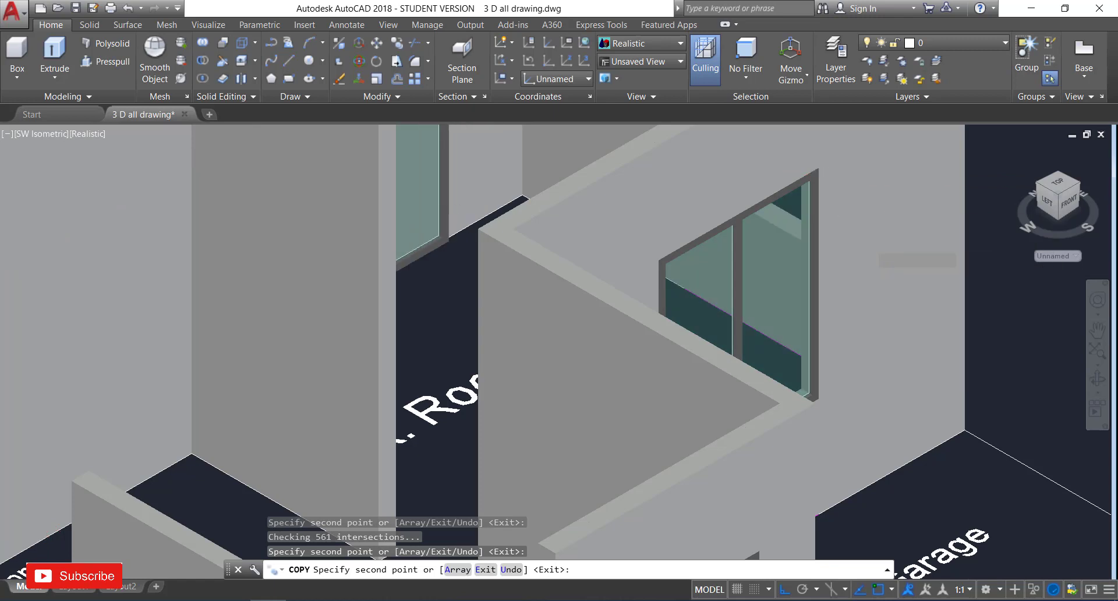
scroll(876, 245, "down", 3)
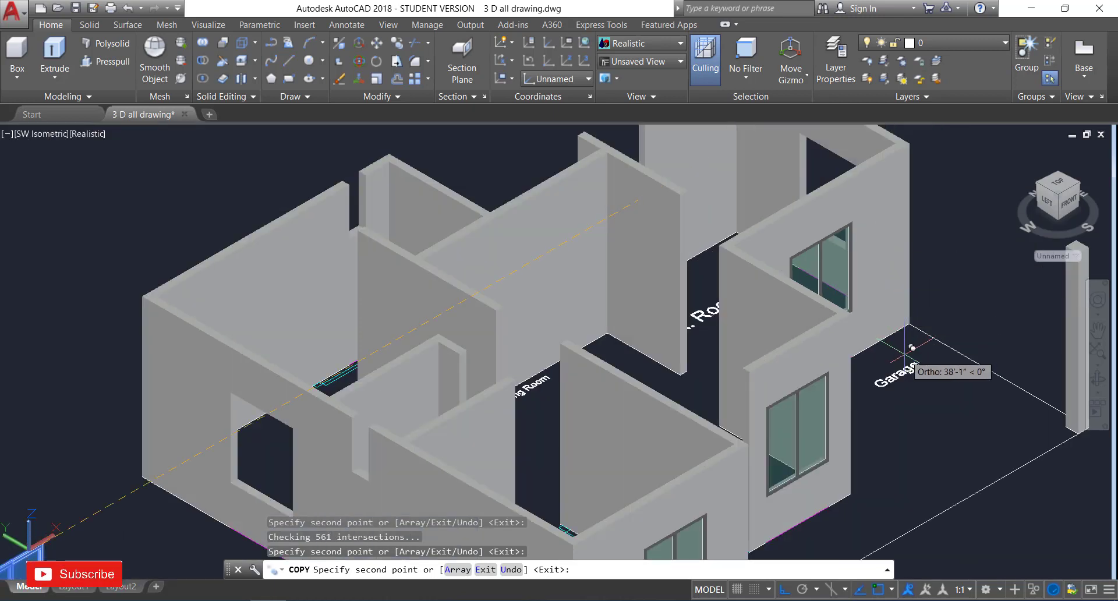
key("Escape")
3D-rotate the loose upright window 270° about the vertical Z axis so it lines up with the house's side walls.
scroll(859, 294, "down", 4)
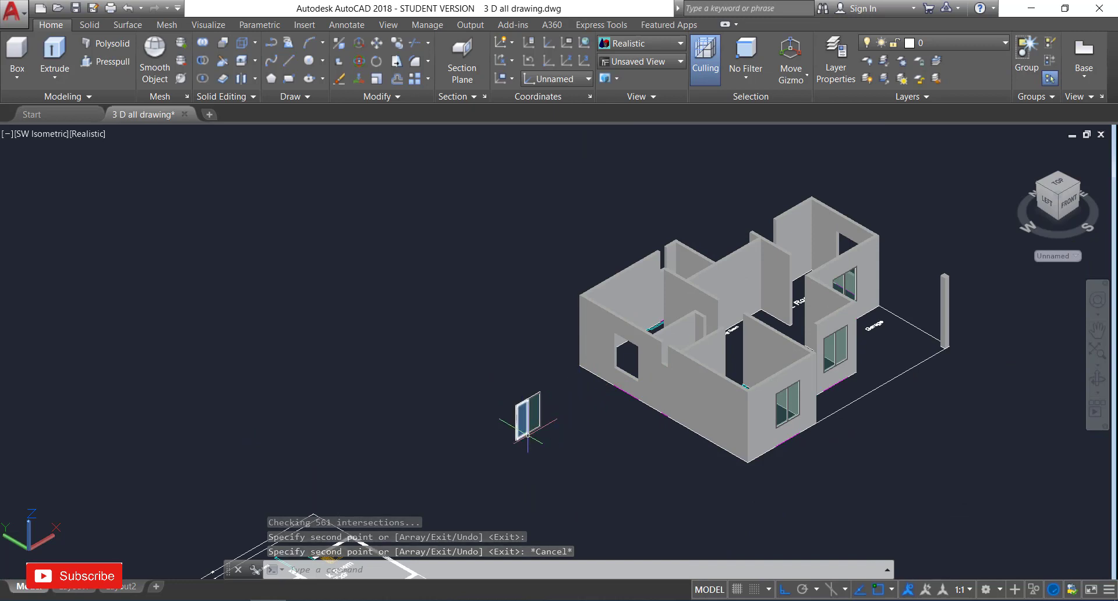
scroll(528, 433, "up", 3)
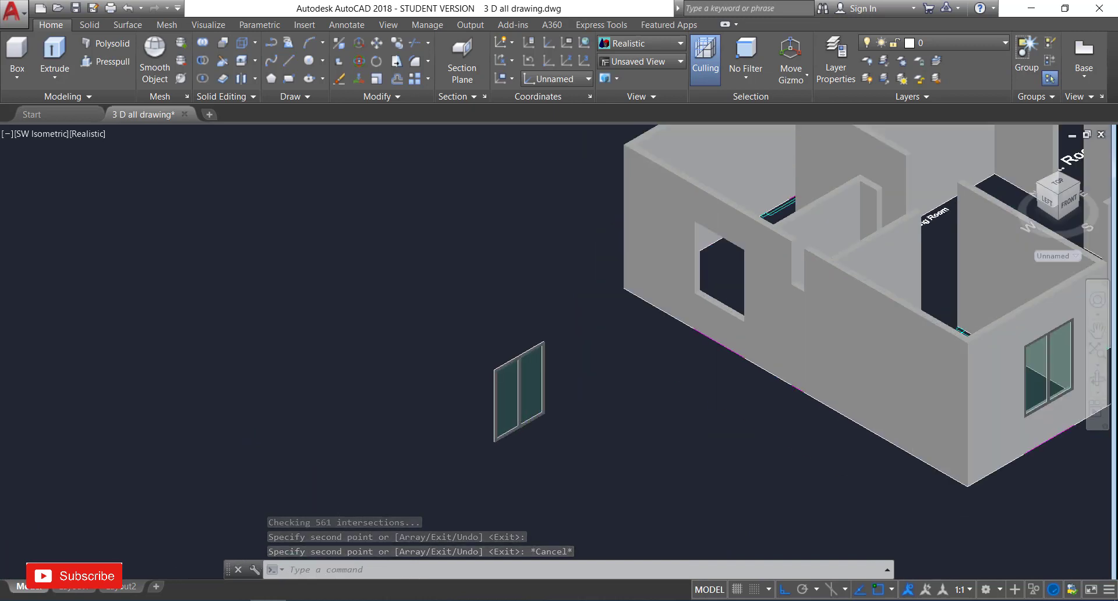
left_click(448, 293)
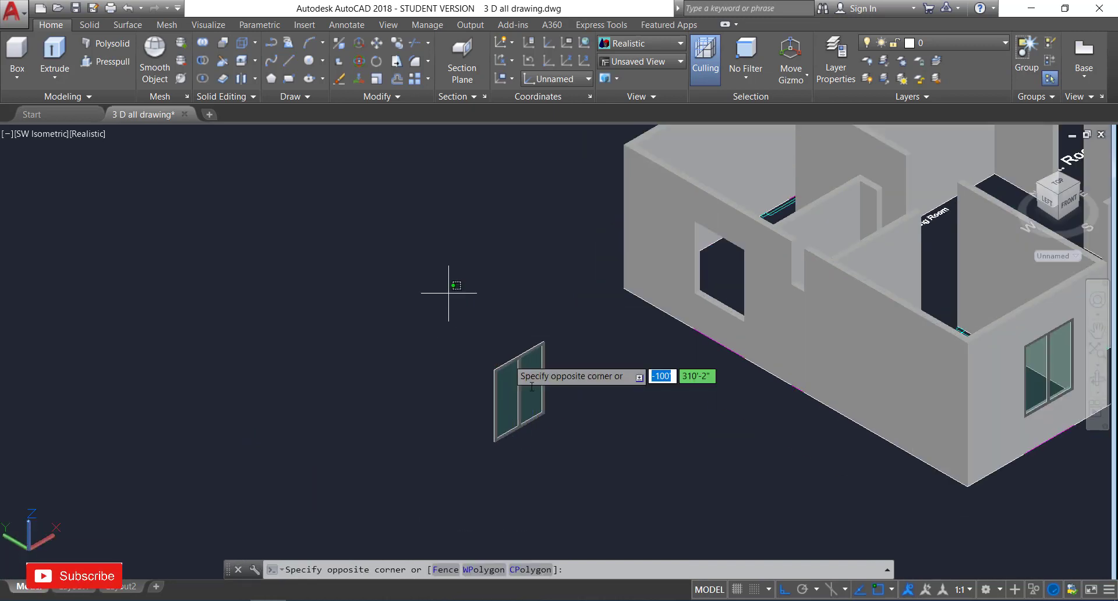
left_click(575, 450)
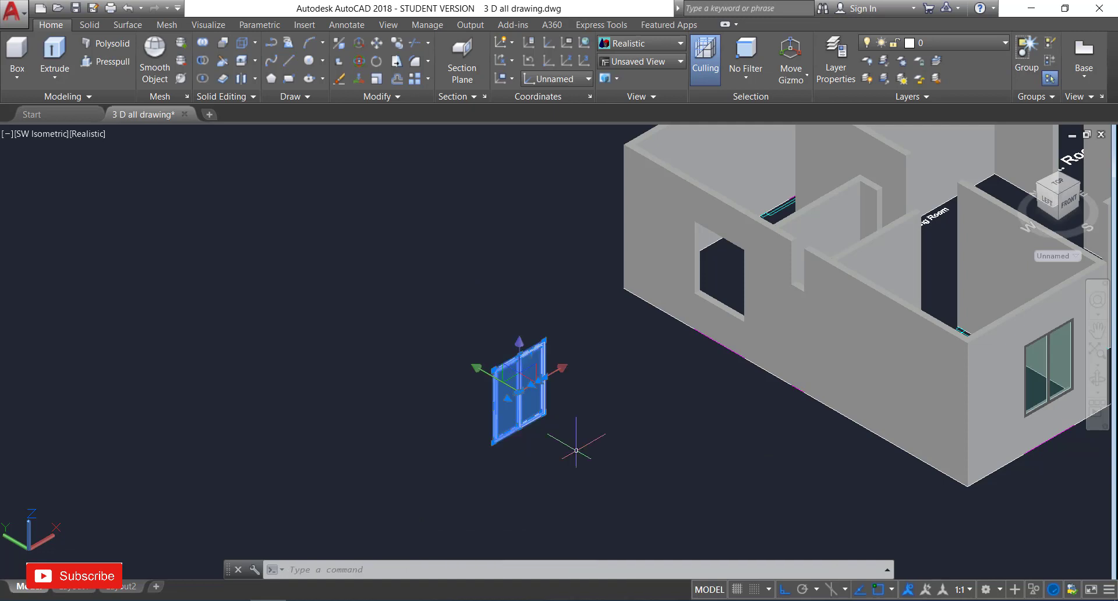
left_click(359, 61)
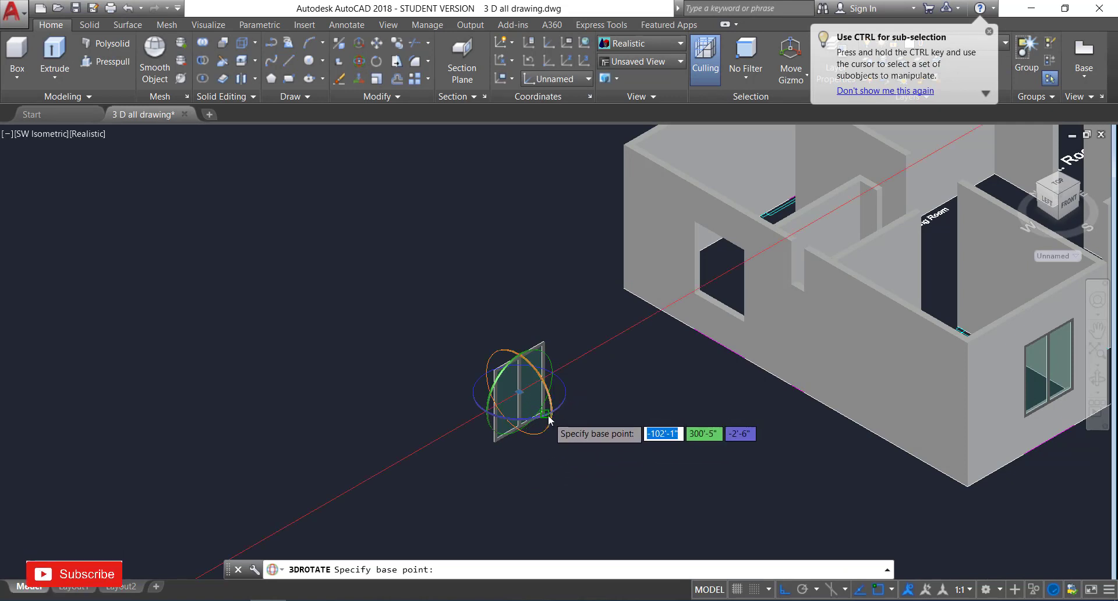
left_click(519, 416)
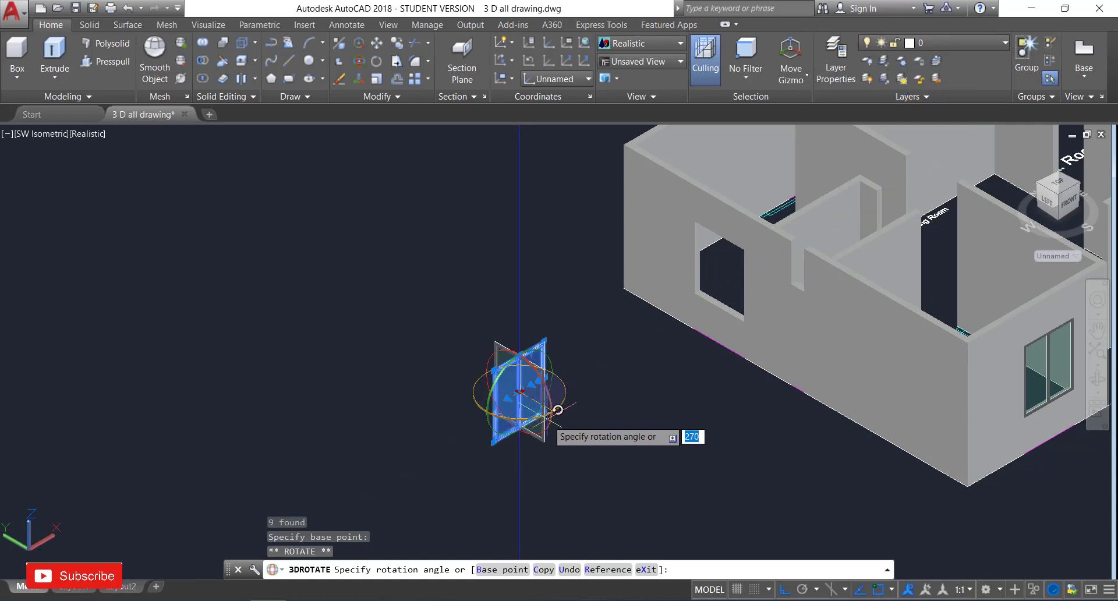
left_click(547, 418)
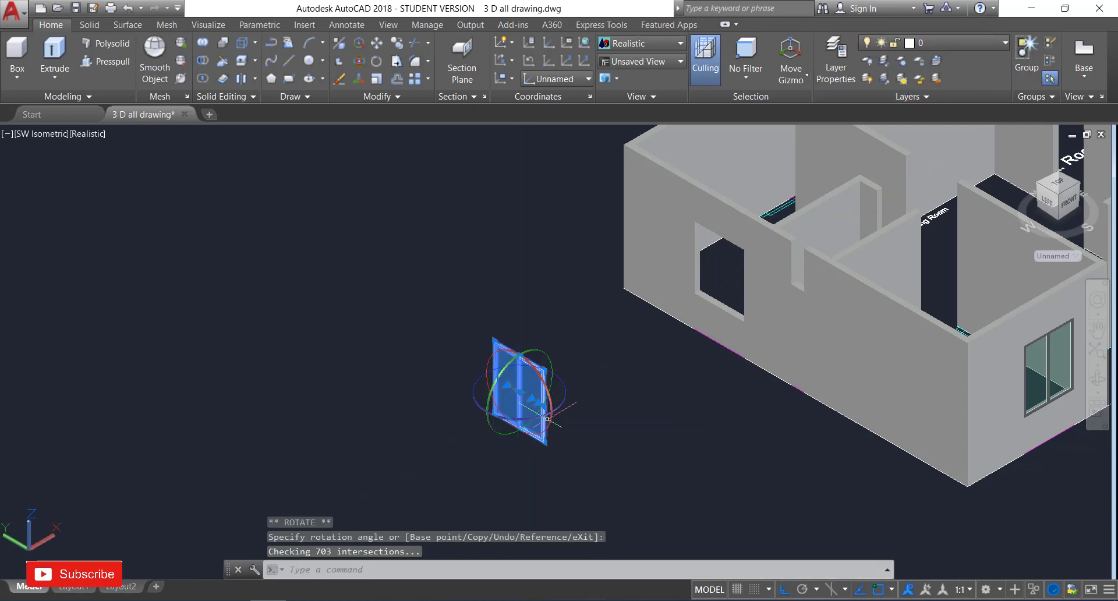
key("Escape")
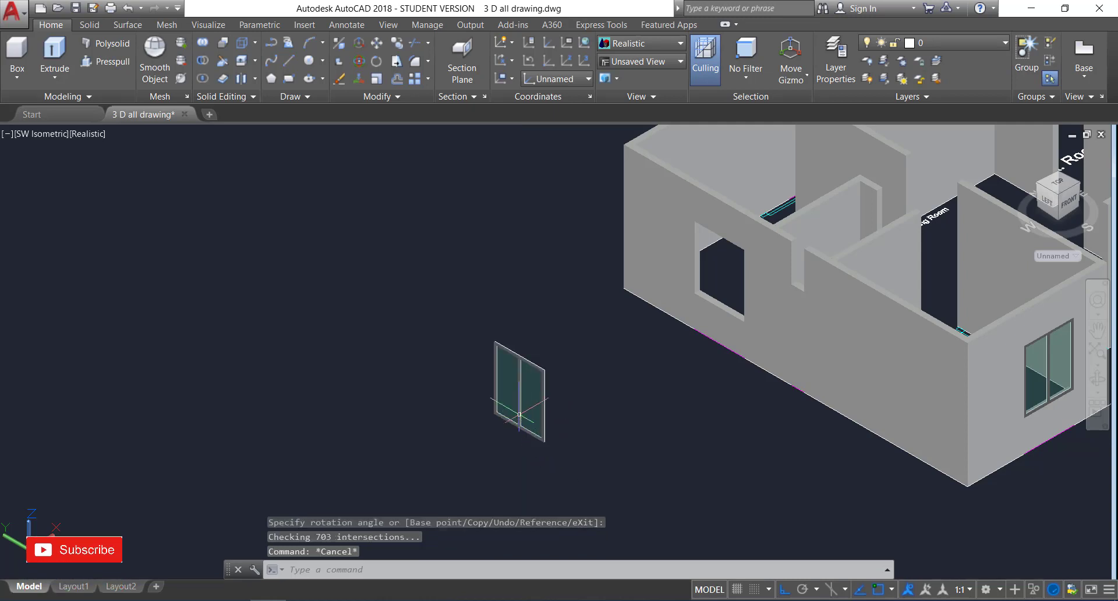
Copy the rotated window by its upper corner into the opening in the house's side wall facing the loose window.
left_click(475, 320)
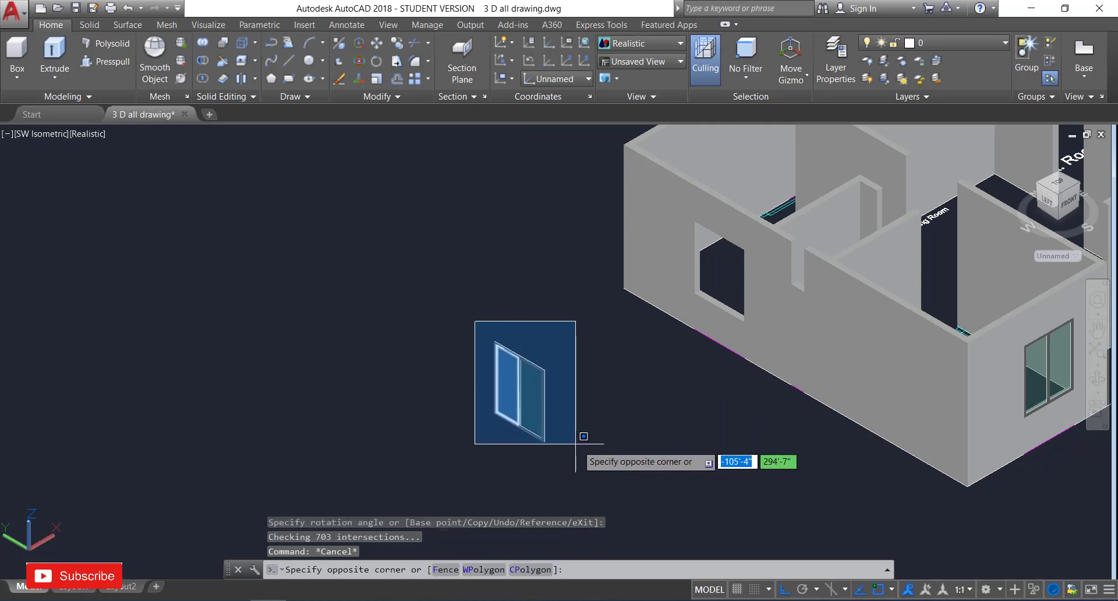
left_click(580, 468)
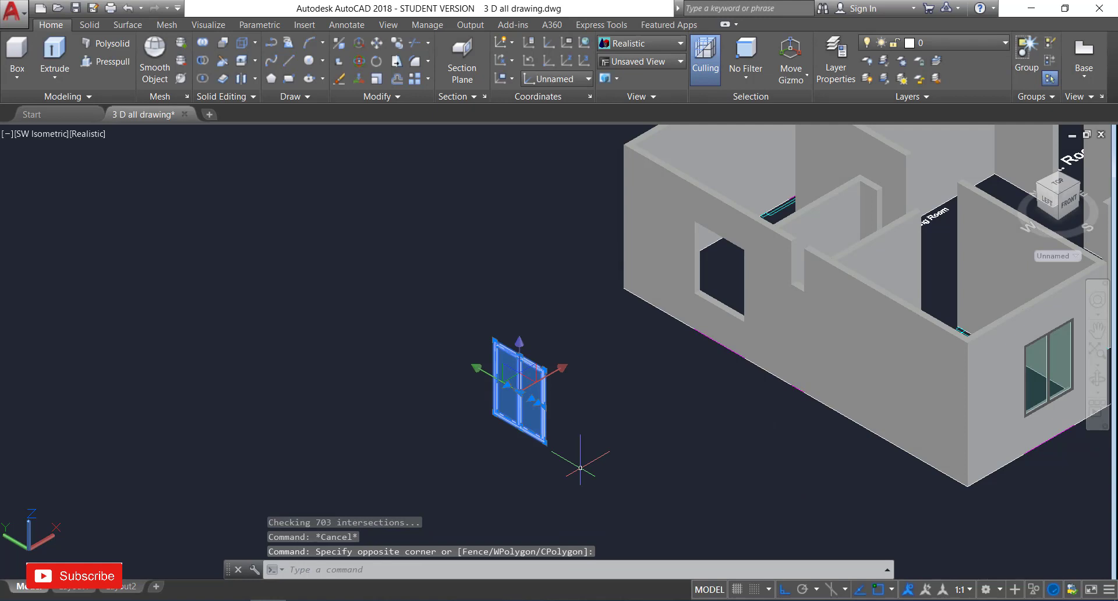
type("co")
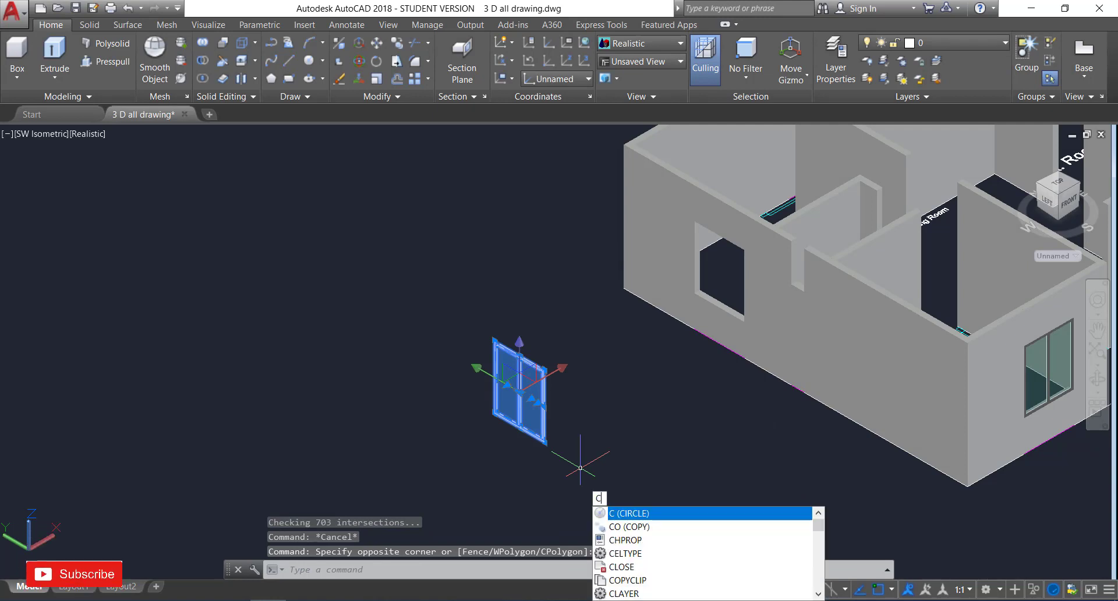
key("Return")
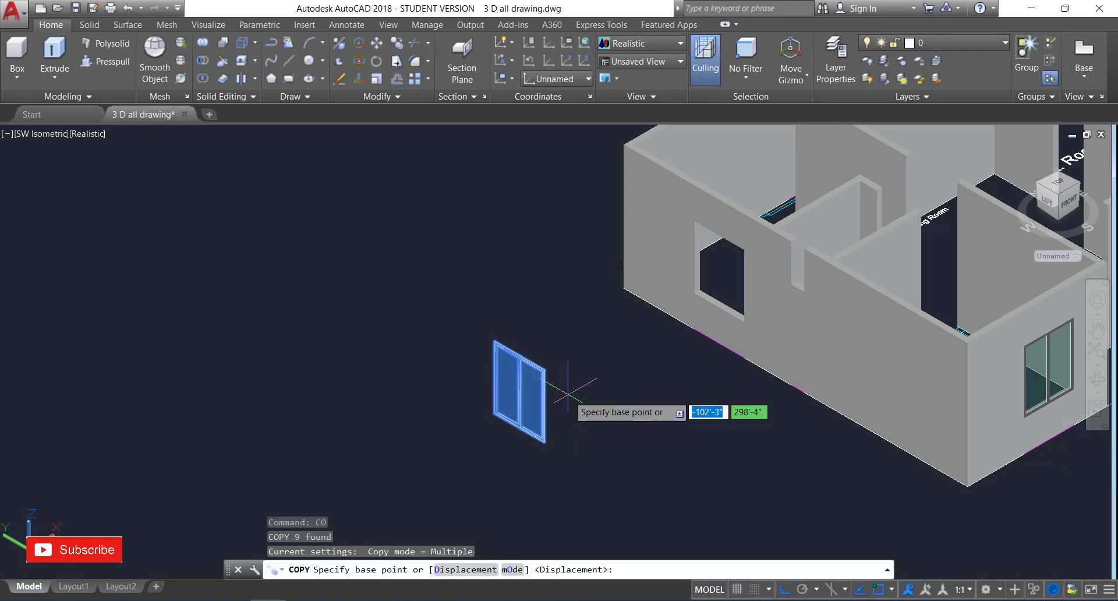
scroll(537, 394, "up", 4)
scroll(551, 344, "up", 3)
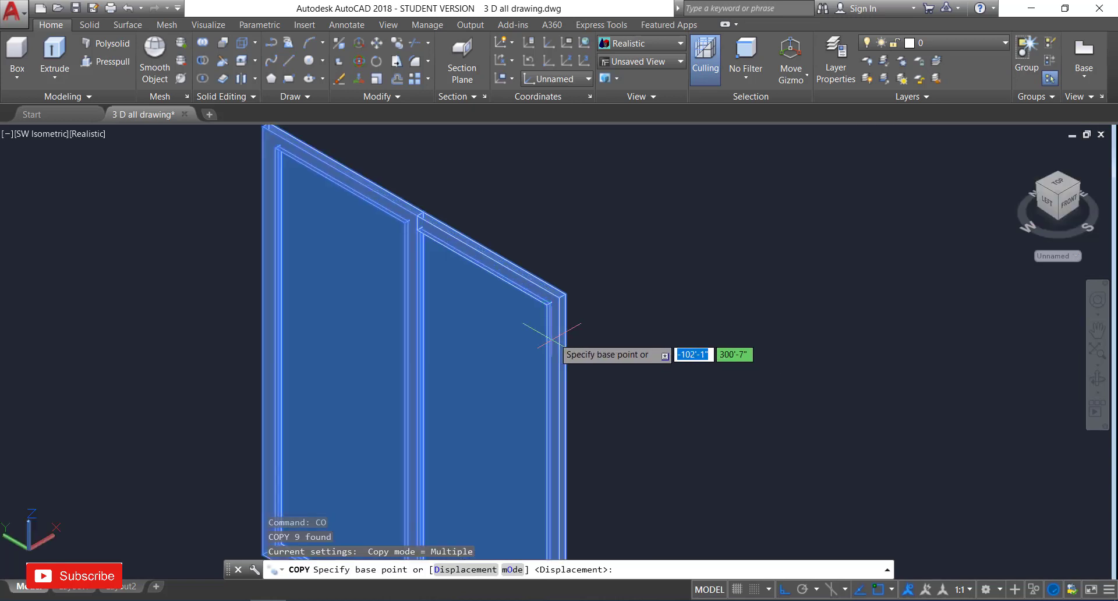
left_click(559, 297)
scroll(658, 239, "down", 6)
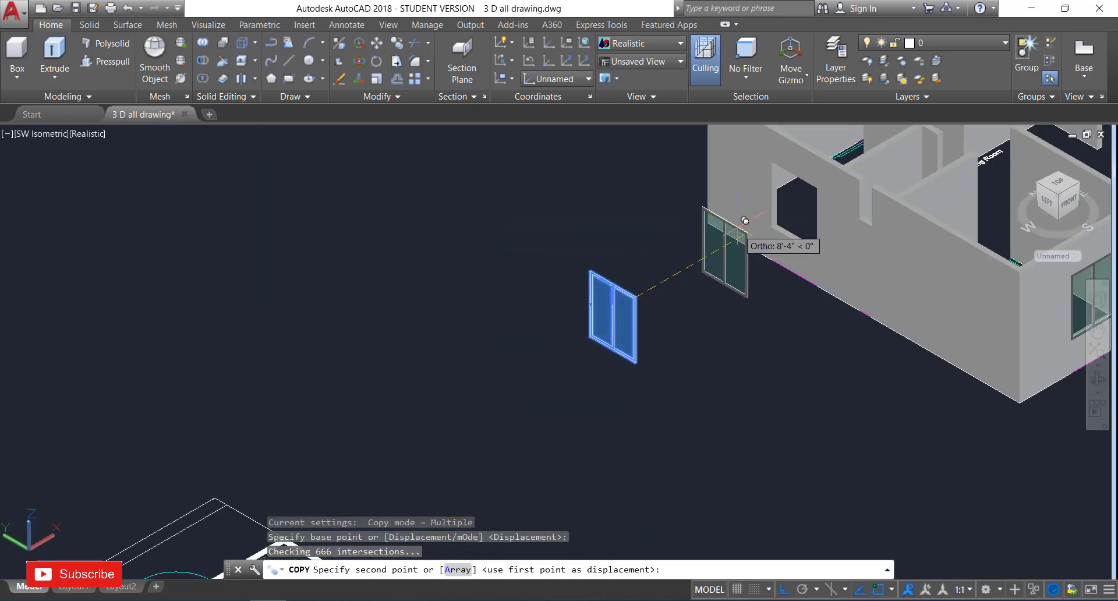
scroll(821, 166, "up", 6)
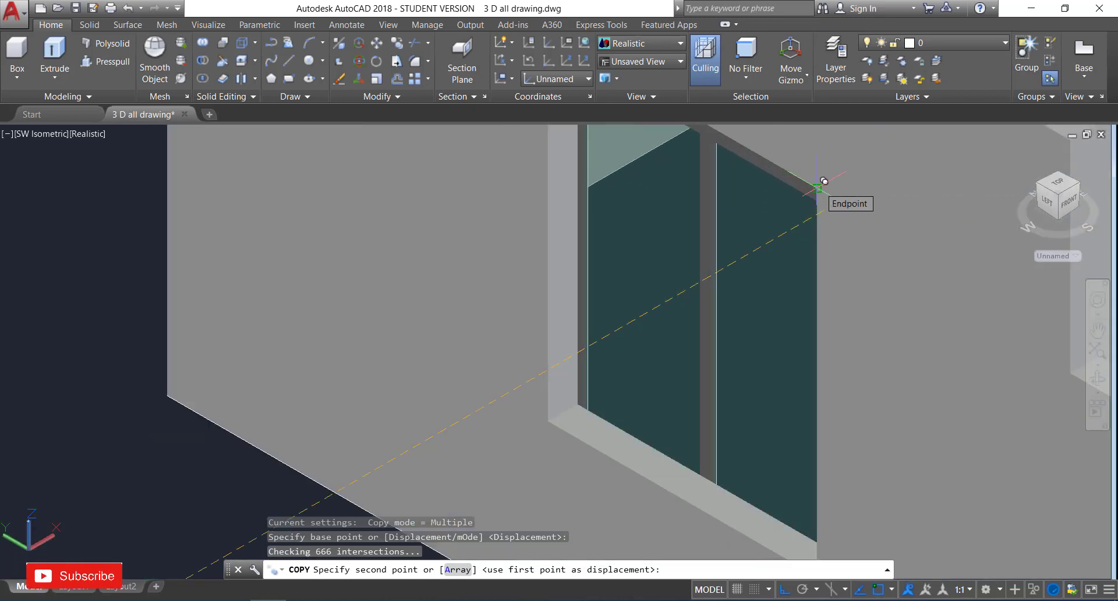
left_click(817, 188)
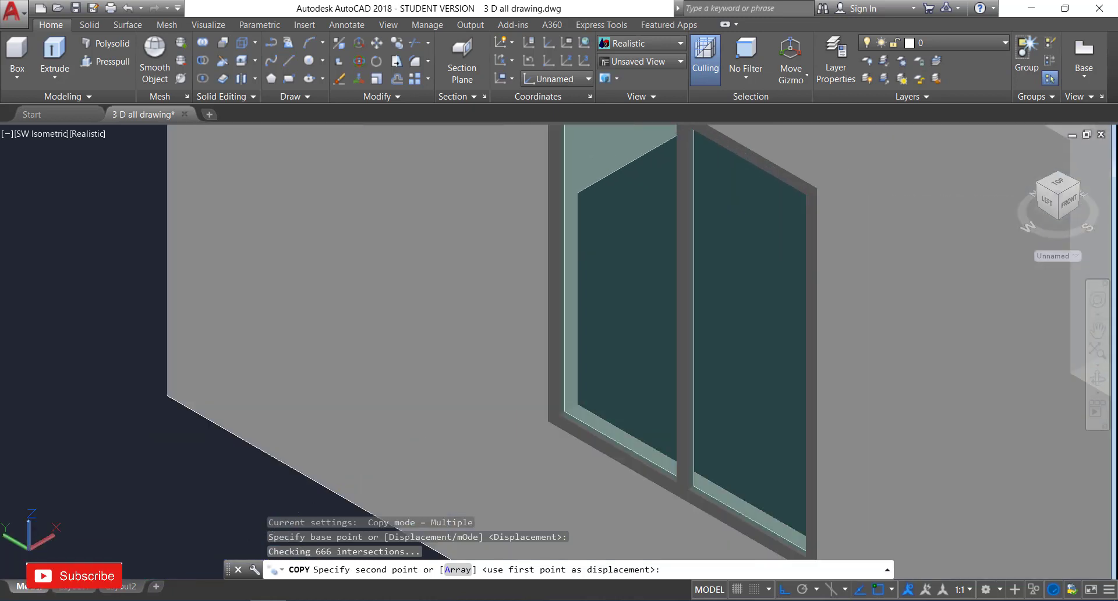
Place another copy of the window in open space beyond the opposite side of the house, about 60'-7" along the X direction.
scroll(634, 282, "down", 4)
scroll(641, 290, "down", 5)
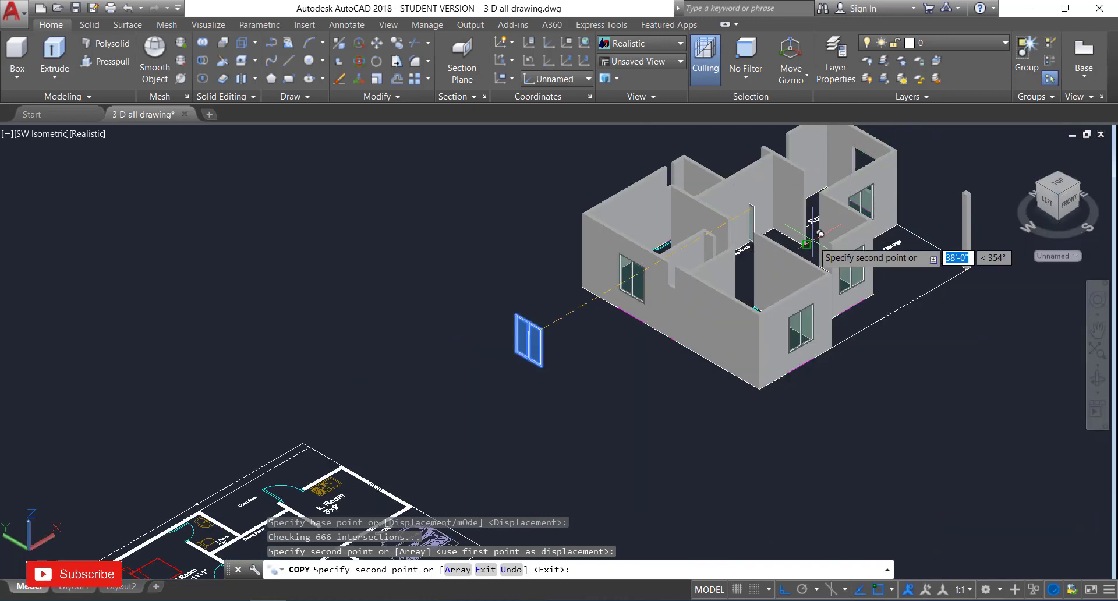
scroll(815, 248, "down", 3)
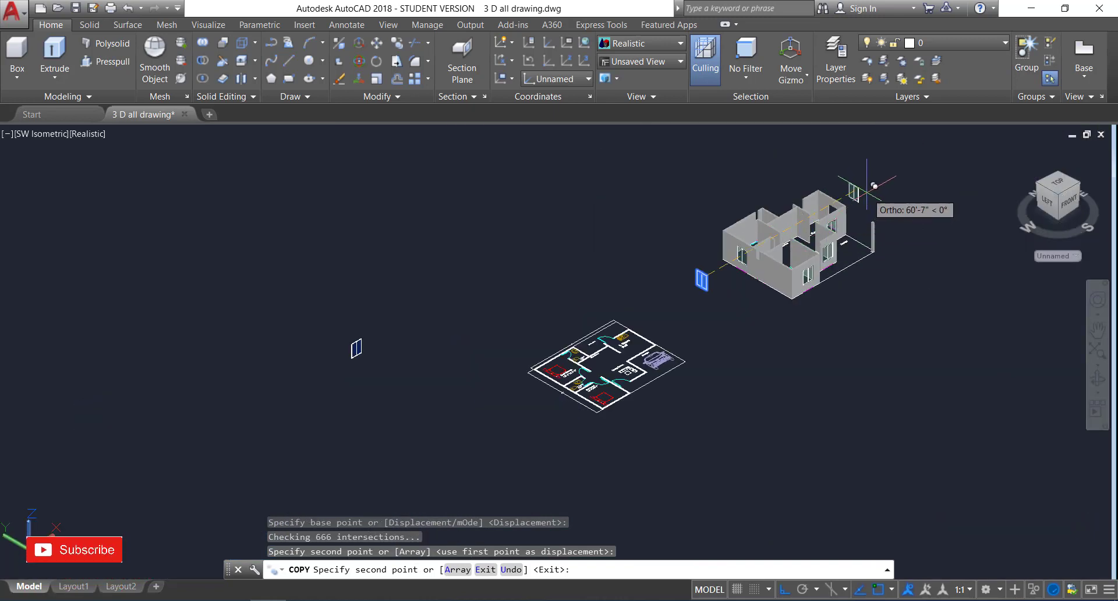
left_click(874, 185)
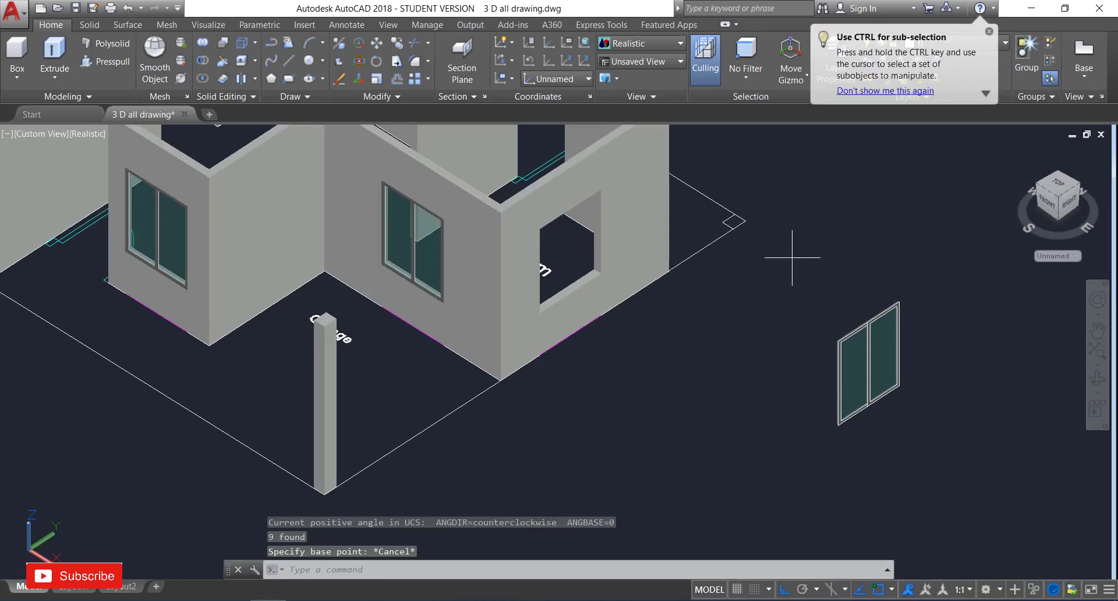
Copy the loose window beyond the garage side by its upper corner into the K. Room's side wall opening and finish copying.
left_click(792, 257)
left_click(933, 462)
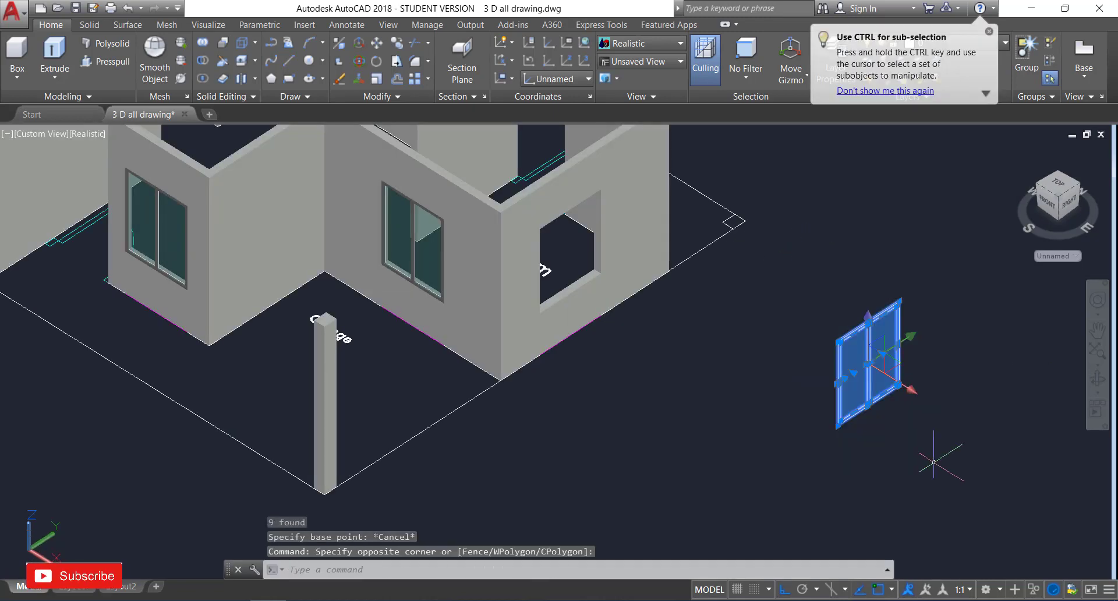
type("CO")
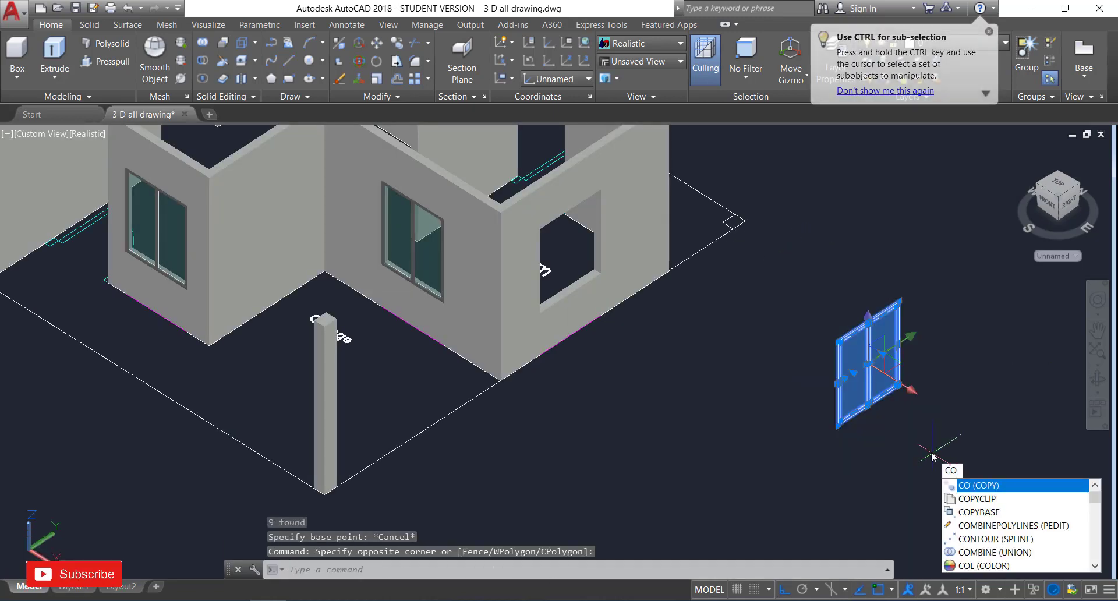
key("Return")
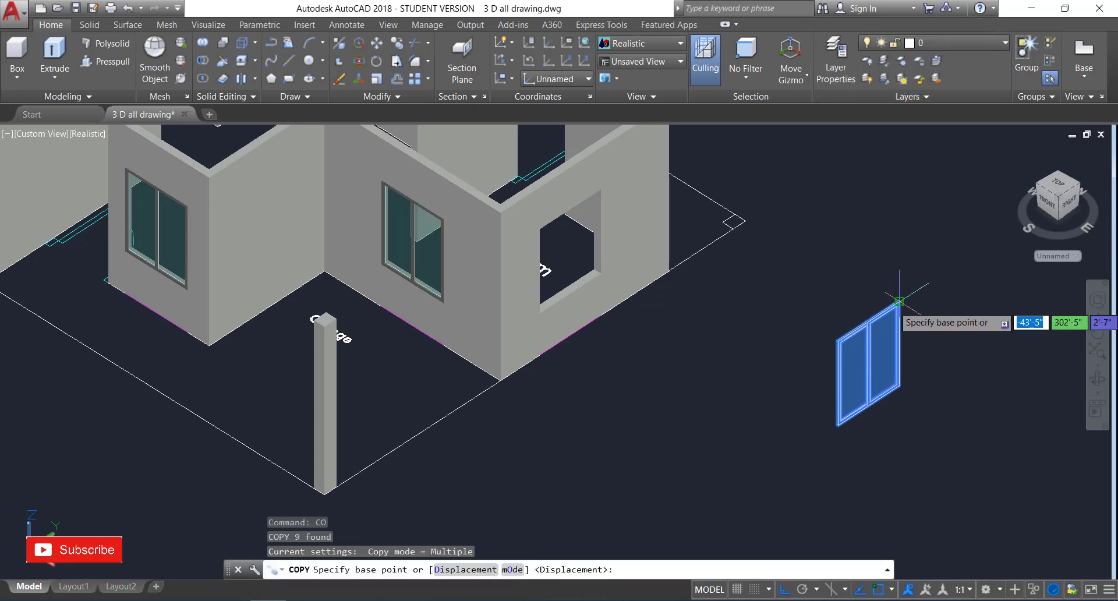
left_click(900, 301)
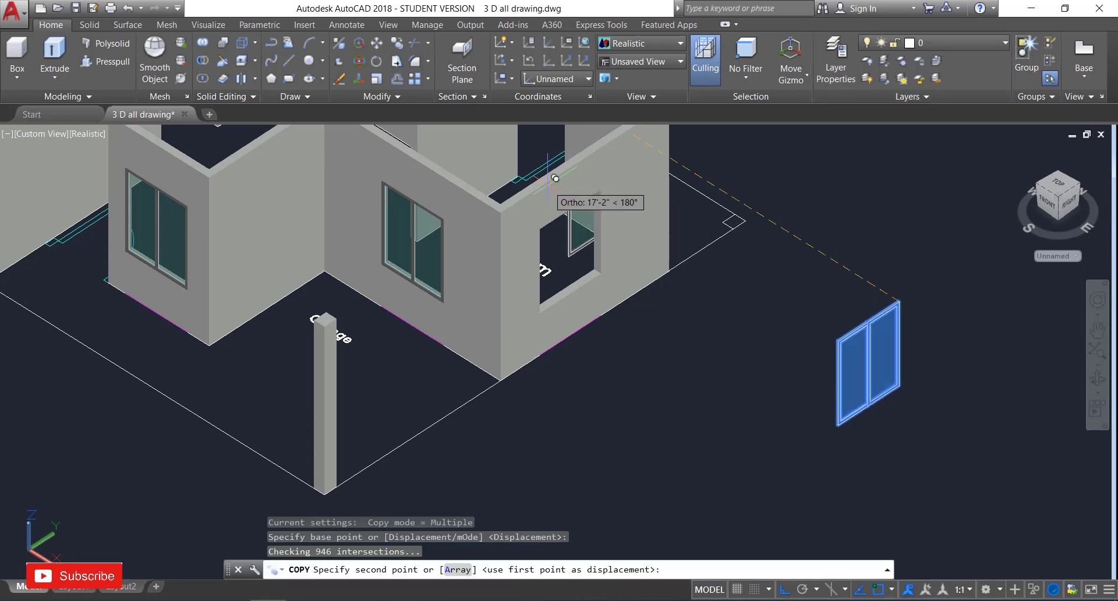
scroll(606, 195, "up", 3)
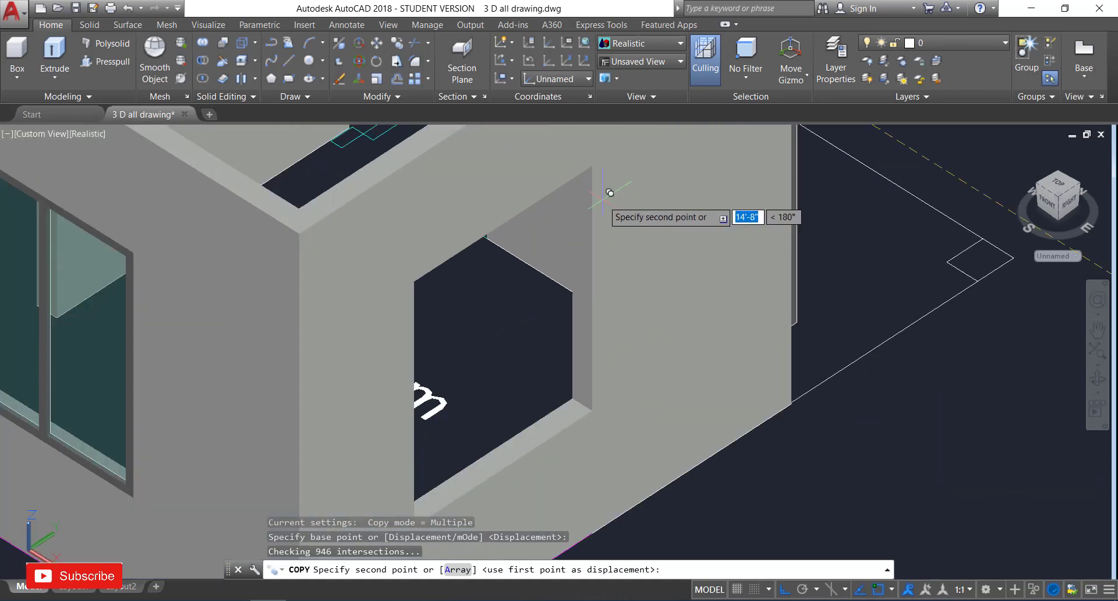
left_click(592, 164)
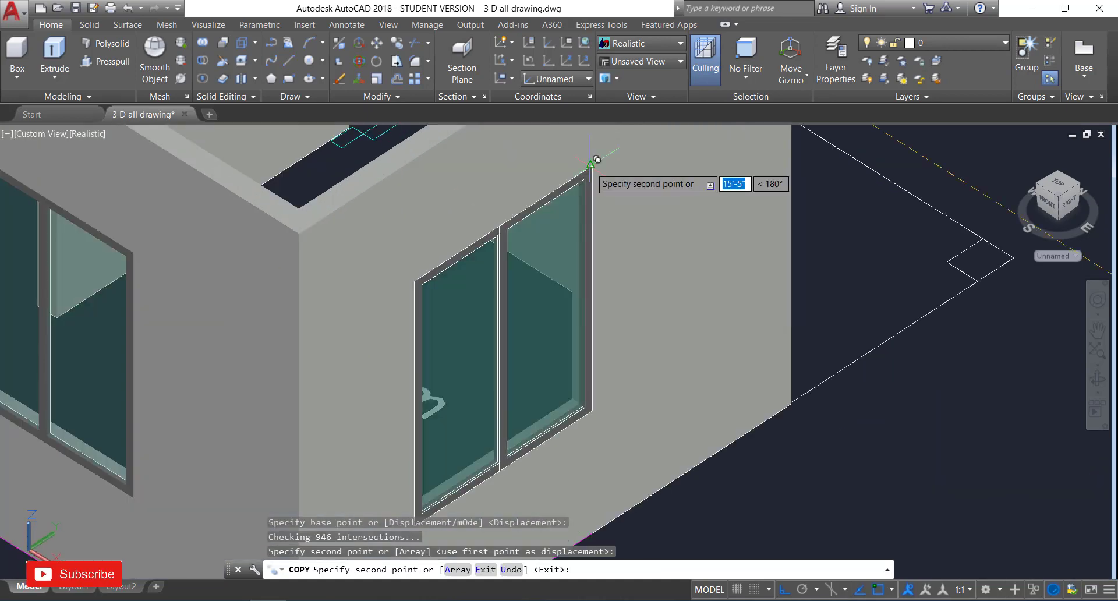
scroll(806, 285, "down", 4)
scroll(828, 308, "down", 5)
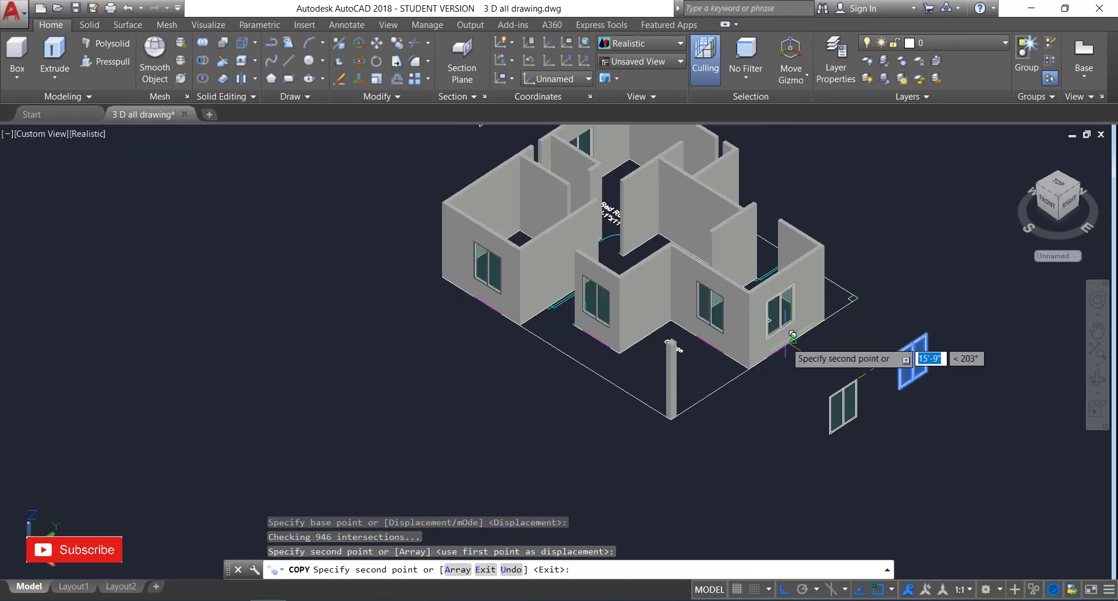
key("Escape")
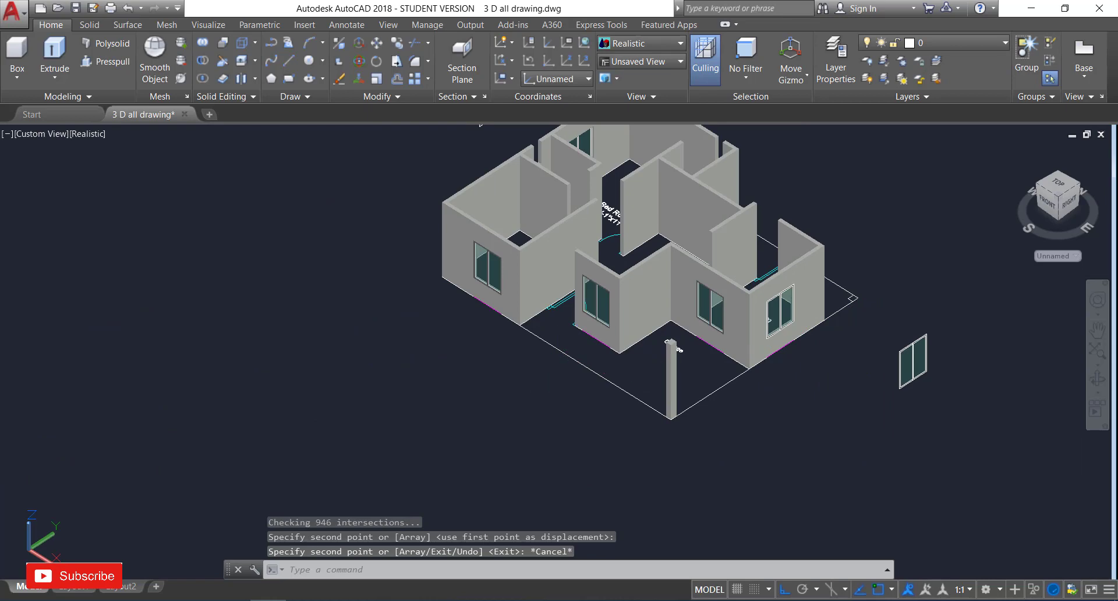
Copy the 2D plan's boundary outline by its garage corner into open space in front of the plan.
left_click(1096, 377)
left_click_drag(452, 361, 562, 379)
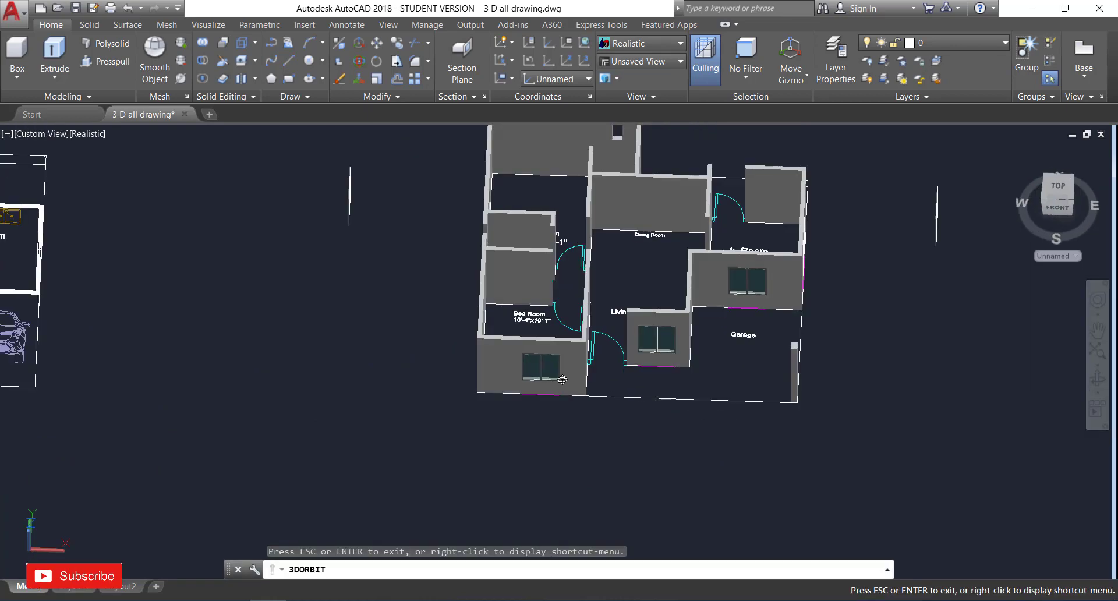
left_click_drag(444, 379, 466, 313)
scroll(466, 313, "down", 4)
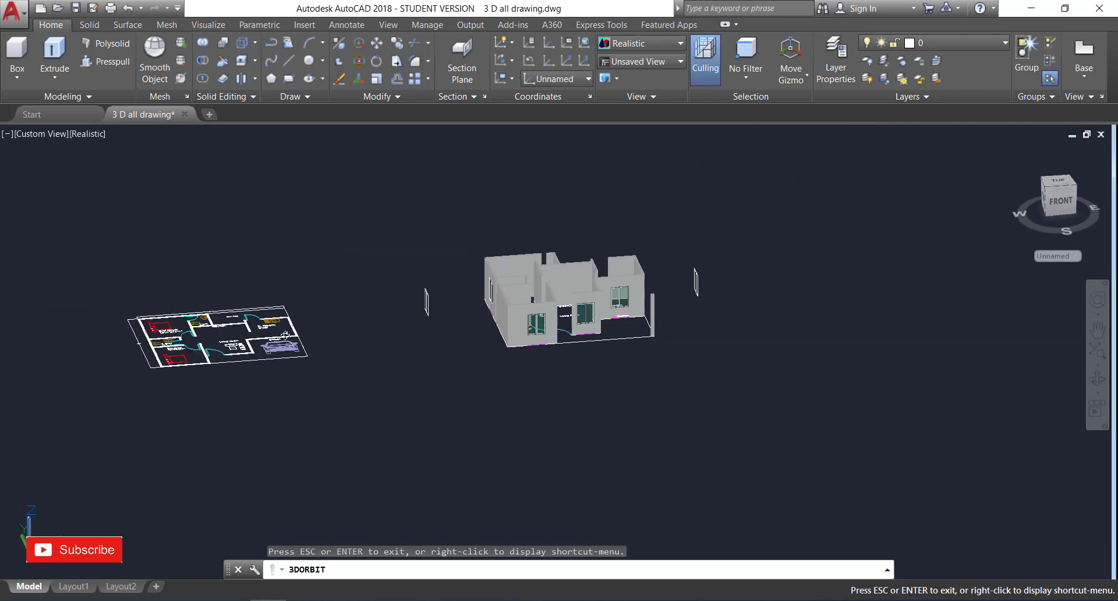
scroll(221, 387, "up", 3)
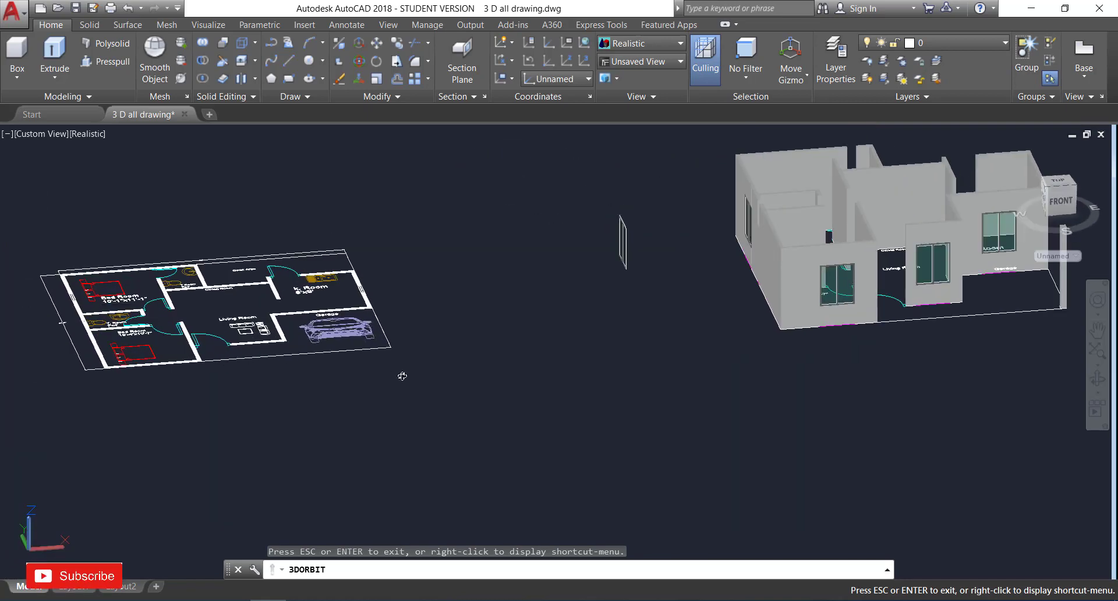
key("Escape")
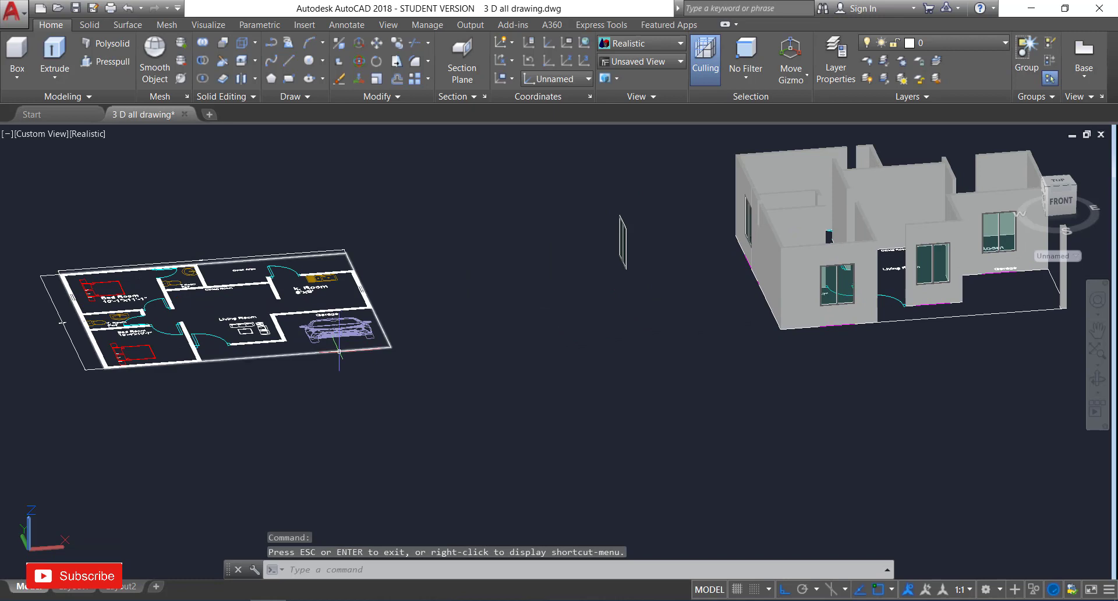
left_click(339, 351)
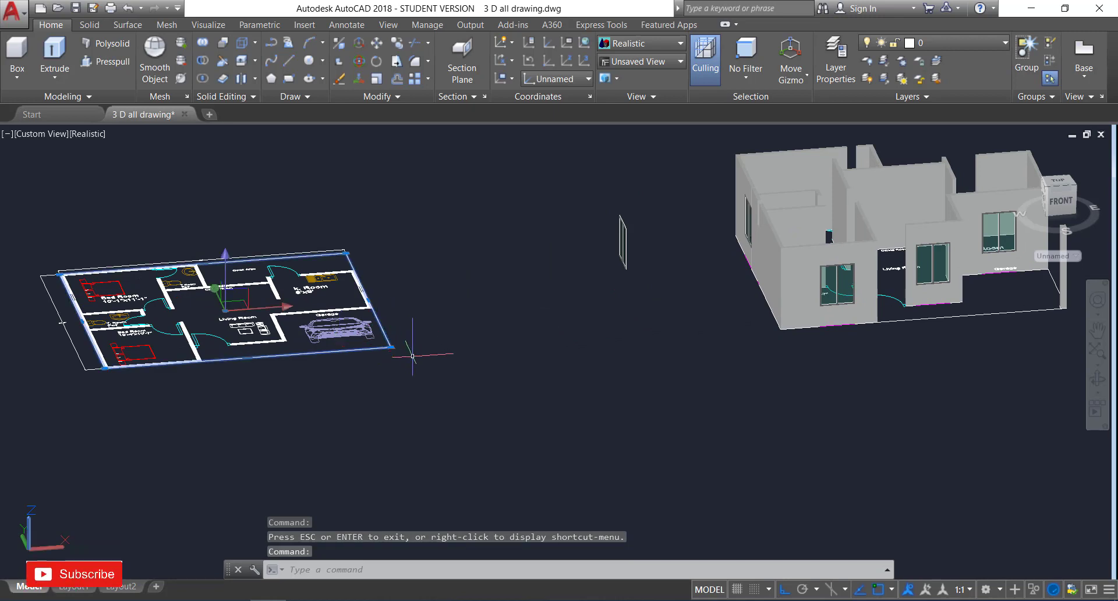
type("co")
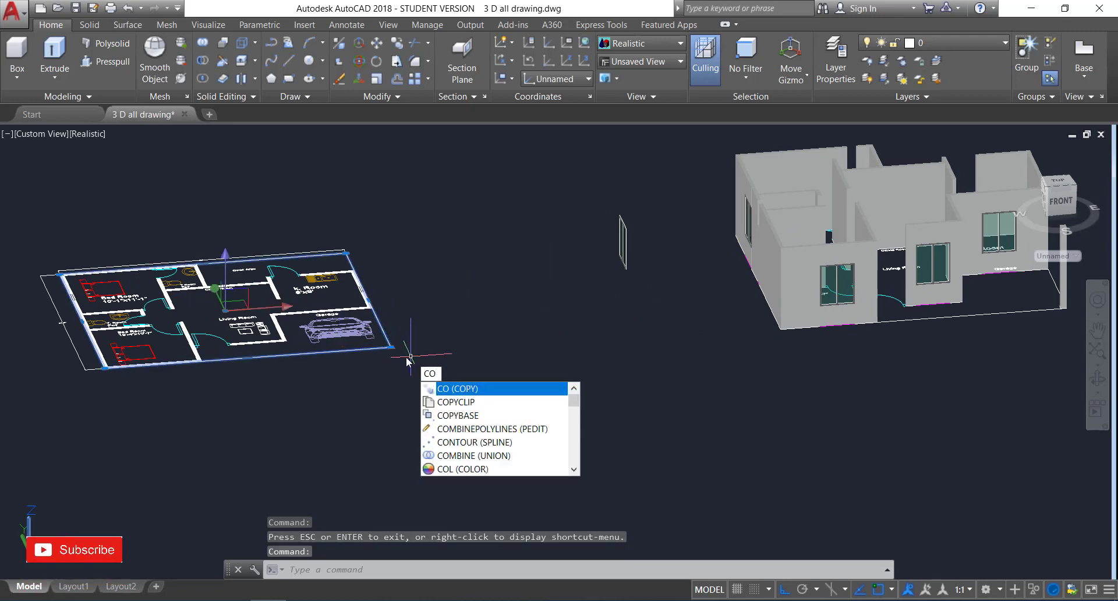
key("Return")
scroll(401, 343, "up", 5)
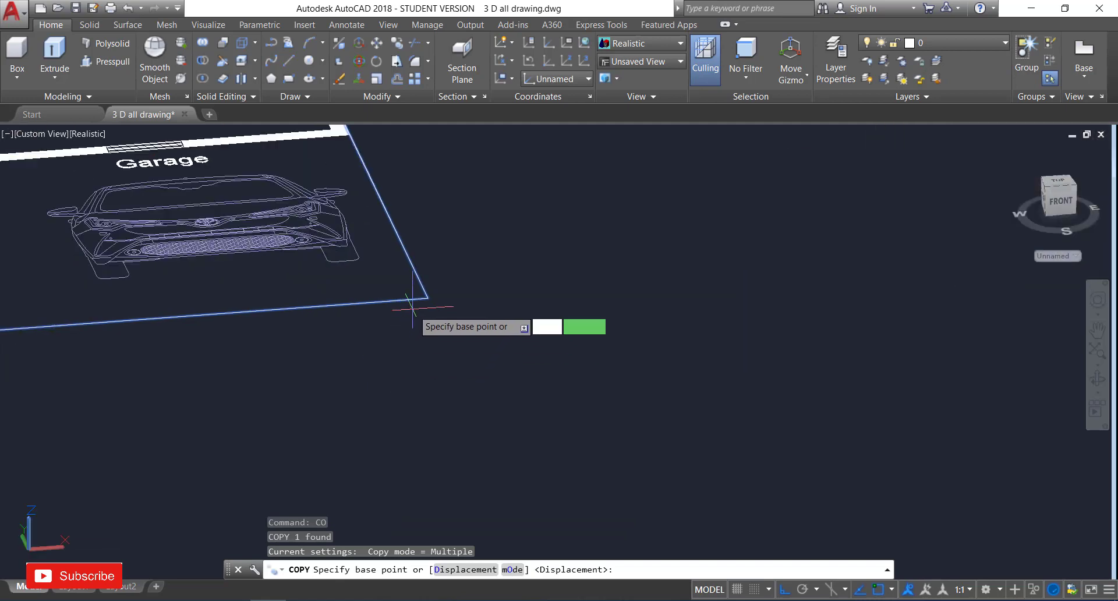
left_click(428, 298)
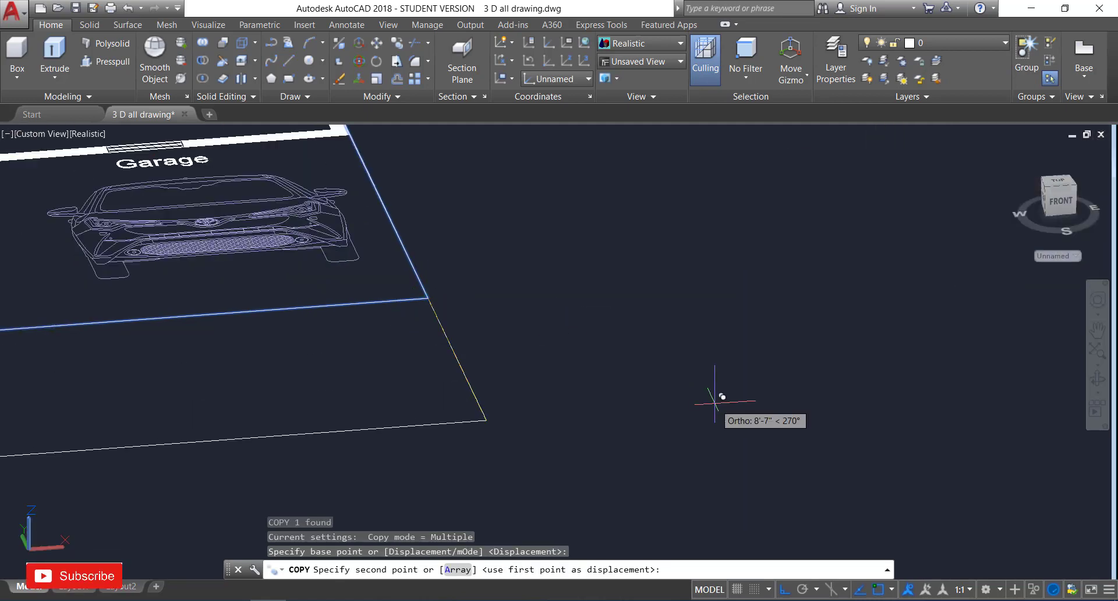
scroll(715, 400, "down", 6)
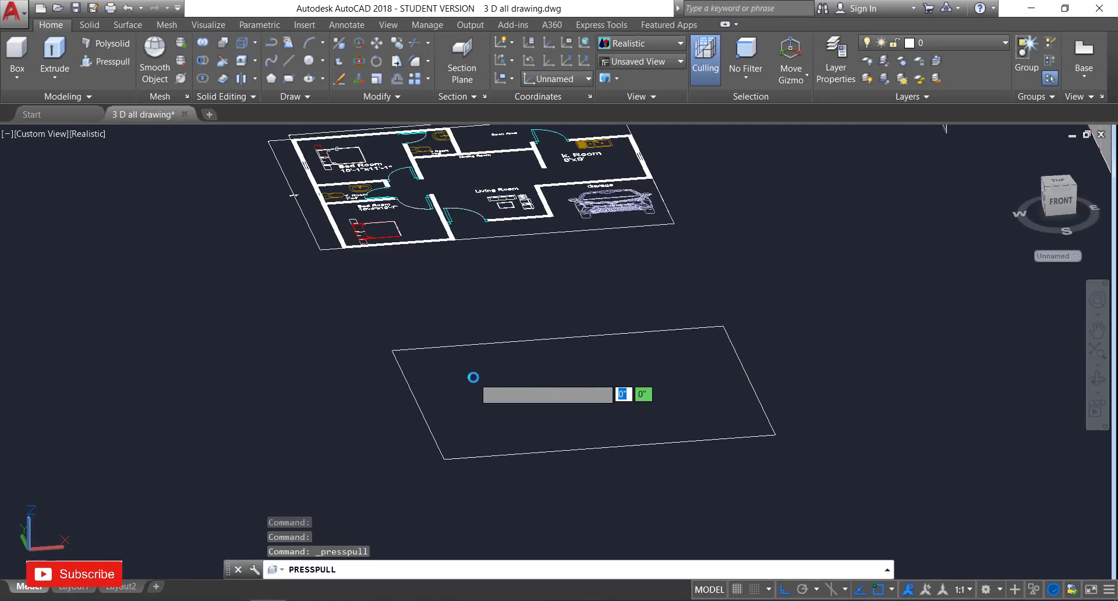
Presspull the area inside the copied boundary outline into a thin floor slab.
left_click(495, 396)
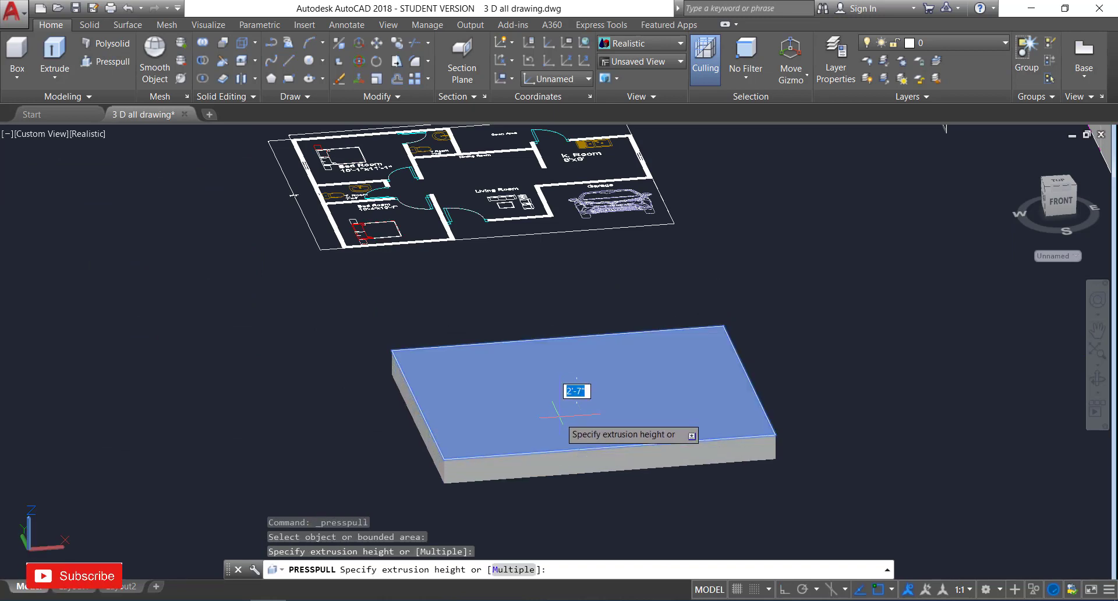
key("Escape")
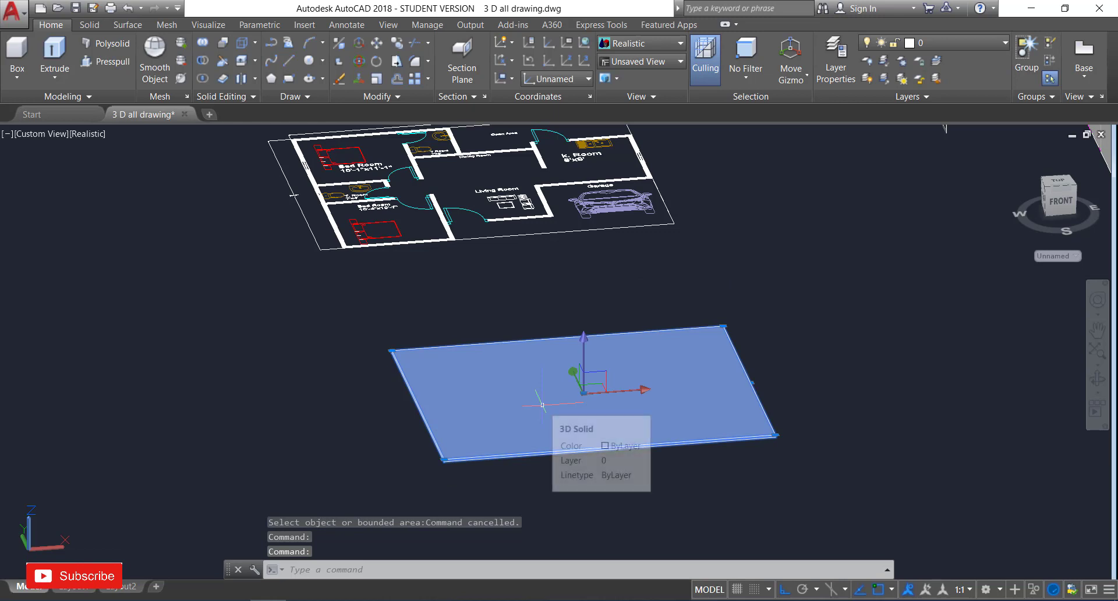
type("M")
key("Return")
scroll(786, 460, "up", 3)
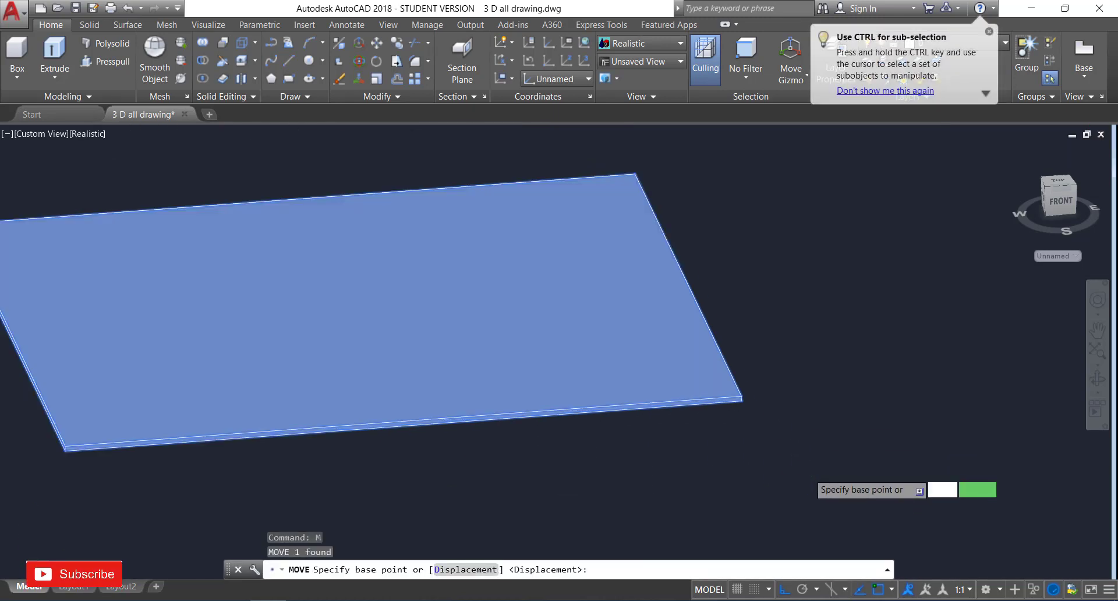
scroll(774, 442, "up", 3)
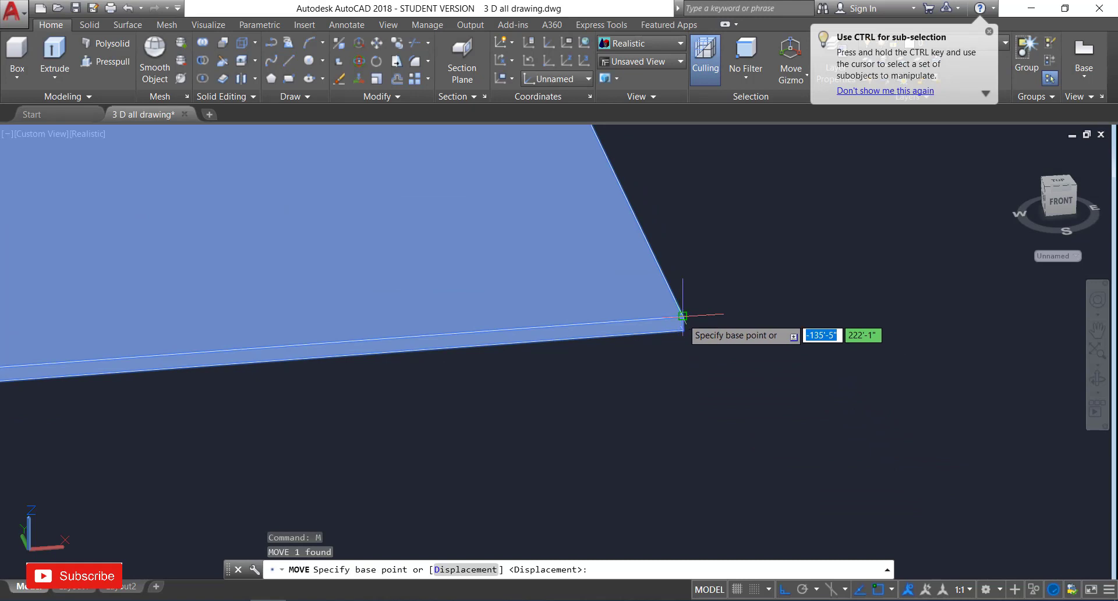
scroll(737, 357, "down", 5)
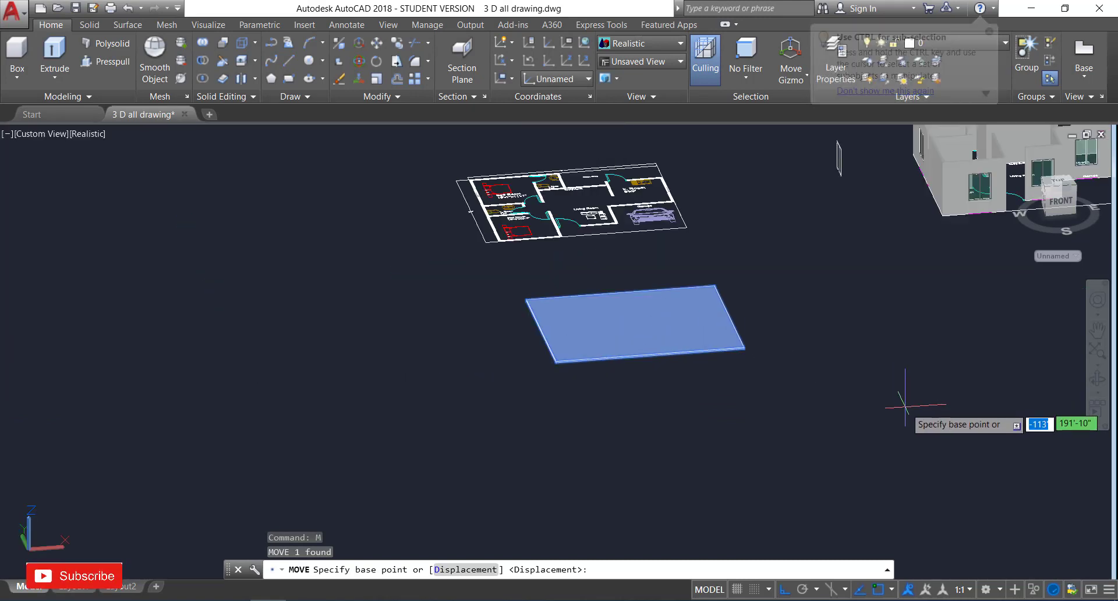
scroll(664, 432, "down", 6)
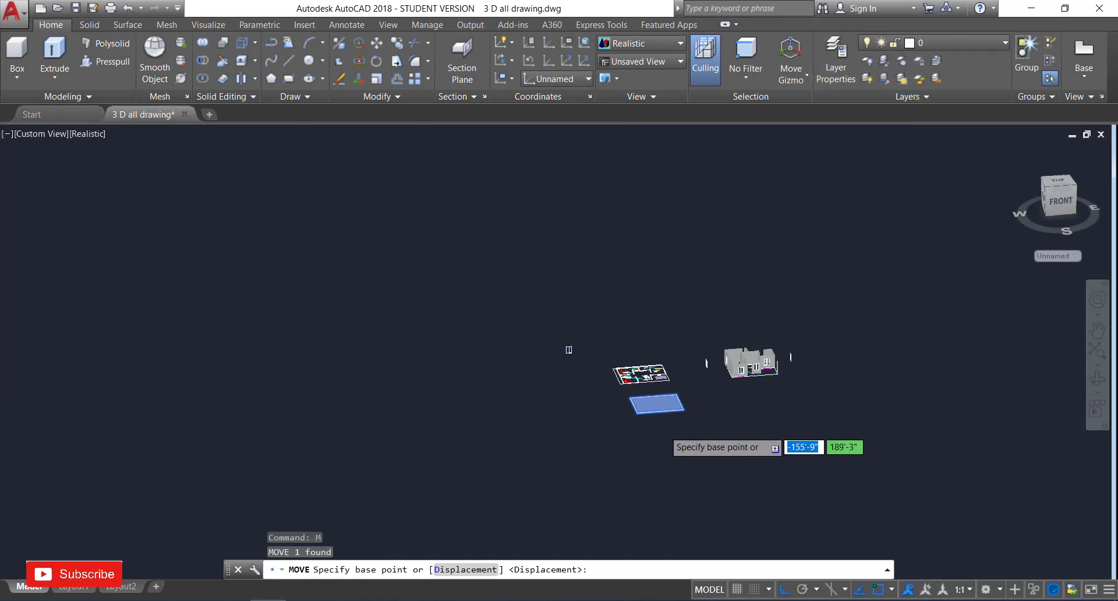
scroll(777, 373, "up", 6)
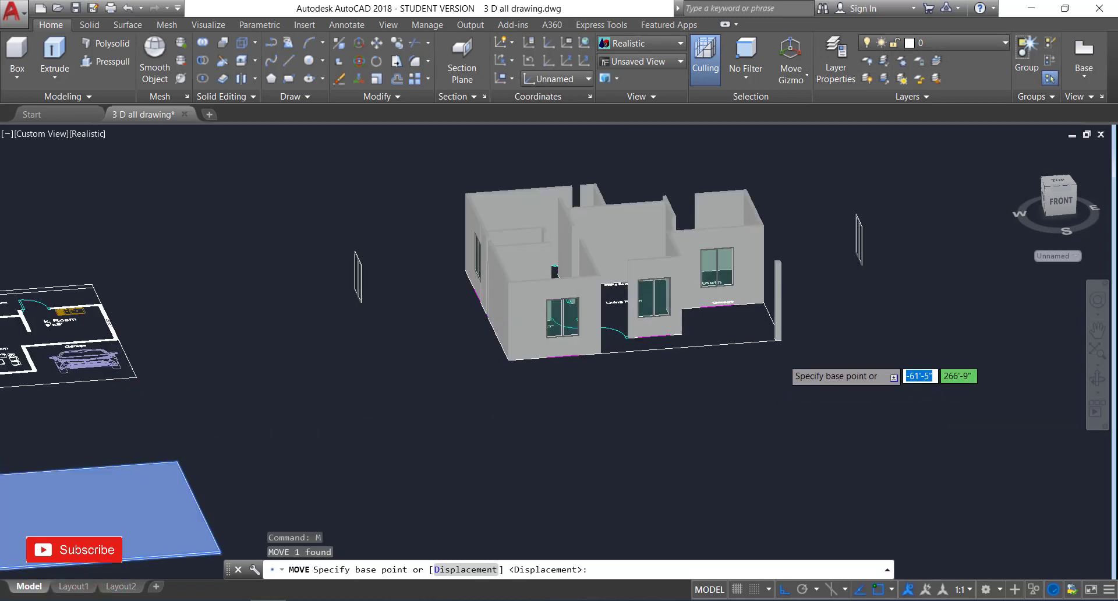
scroll(780, 362, "up", 8)
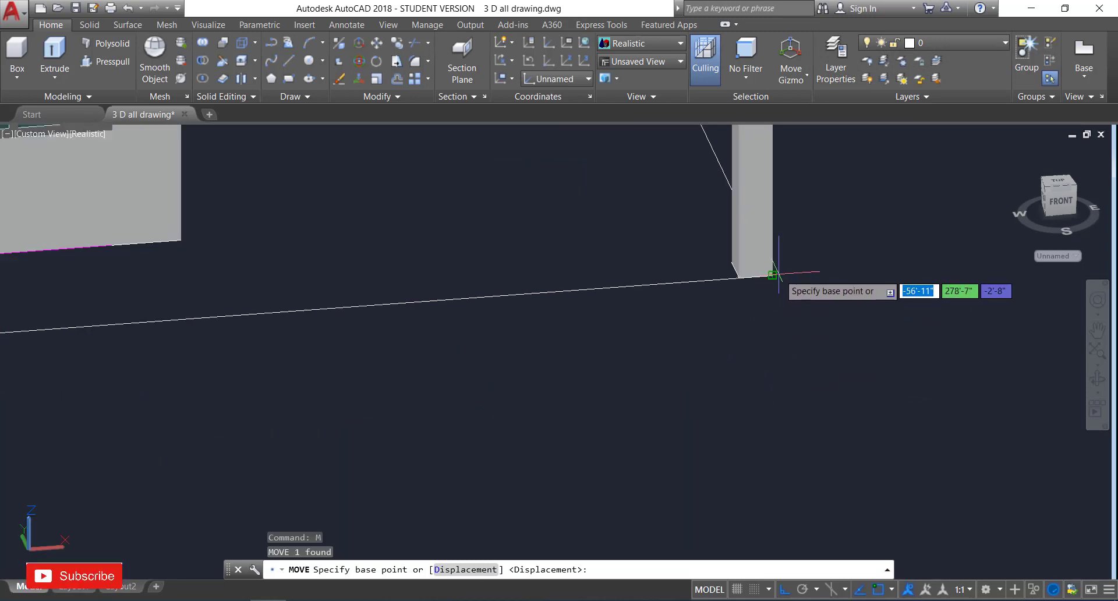
left_click(774, 275)
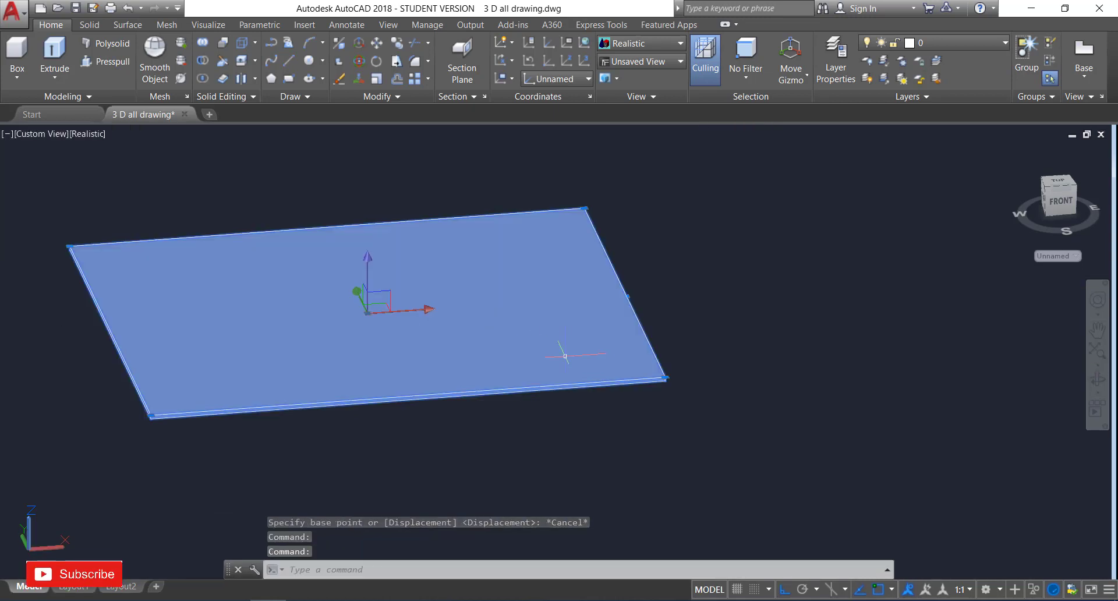
Copy the floor slab by its lower front corner to the outer base corner of the 3D house's garage column.
type("co")
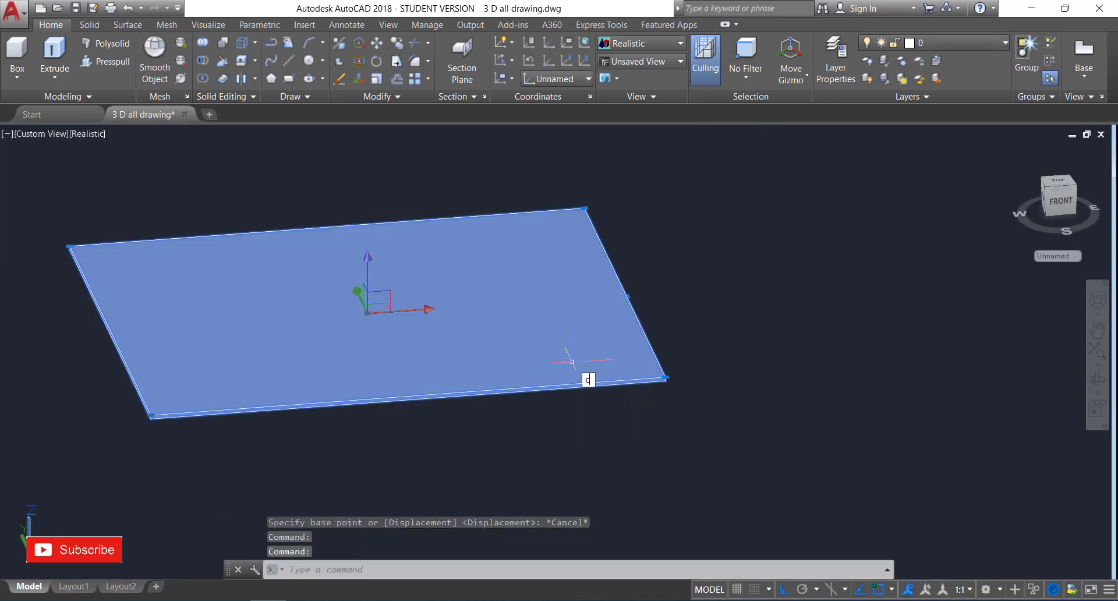
key("Return")
scroll(662, 384, "up", 3)
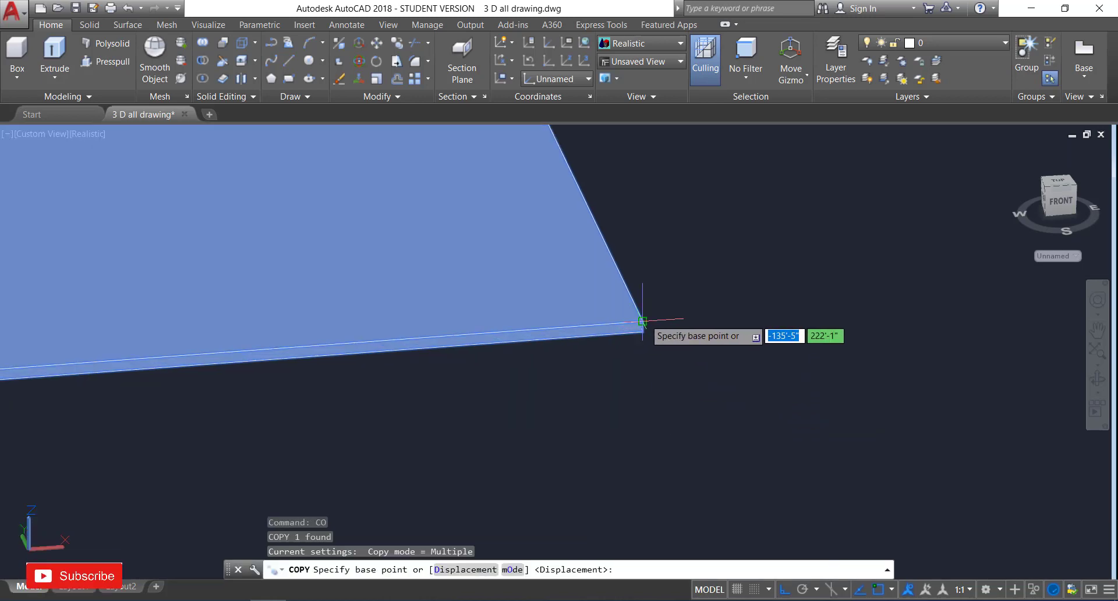
left_click(642, 331)
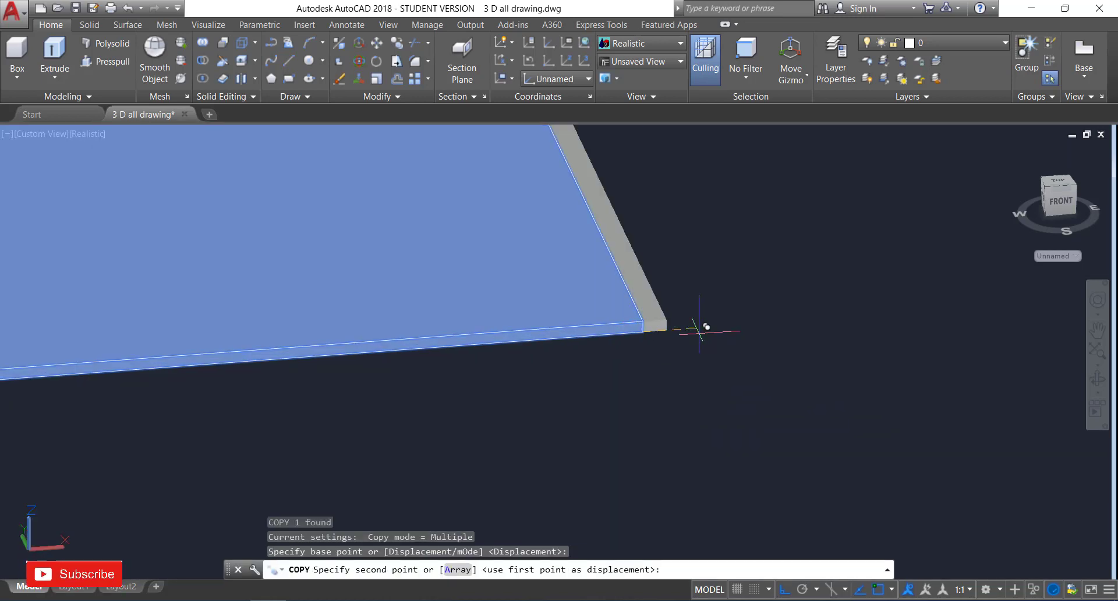
scroll(699, 355, "down", 3)
scroll(689, 360, "down", 8)
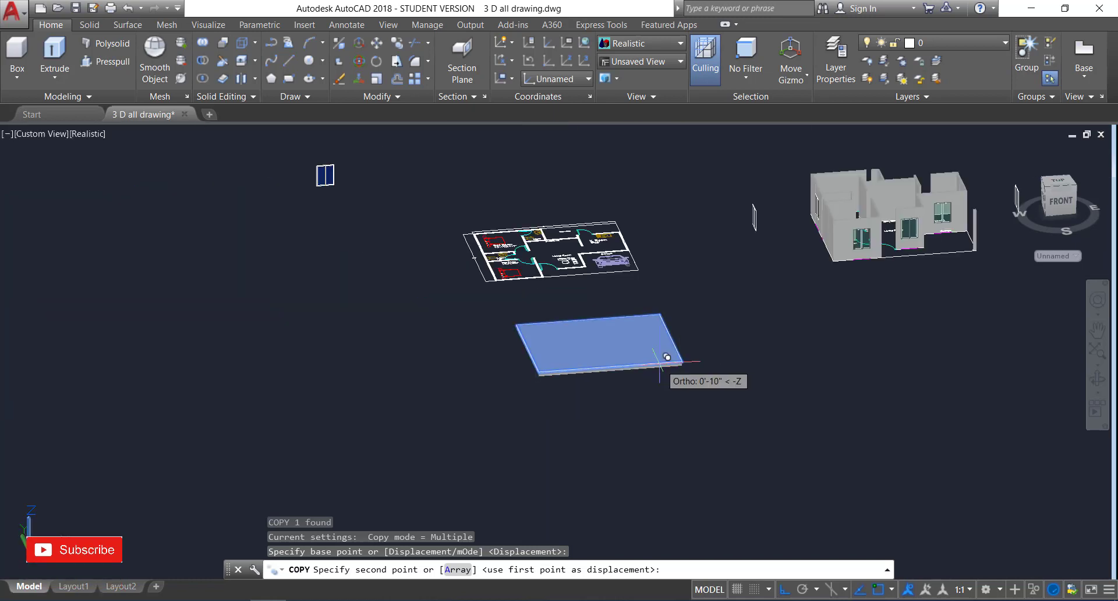
scroll(783, 319, "up", 8)
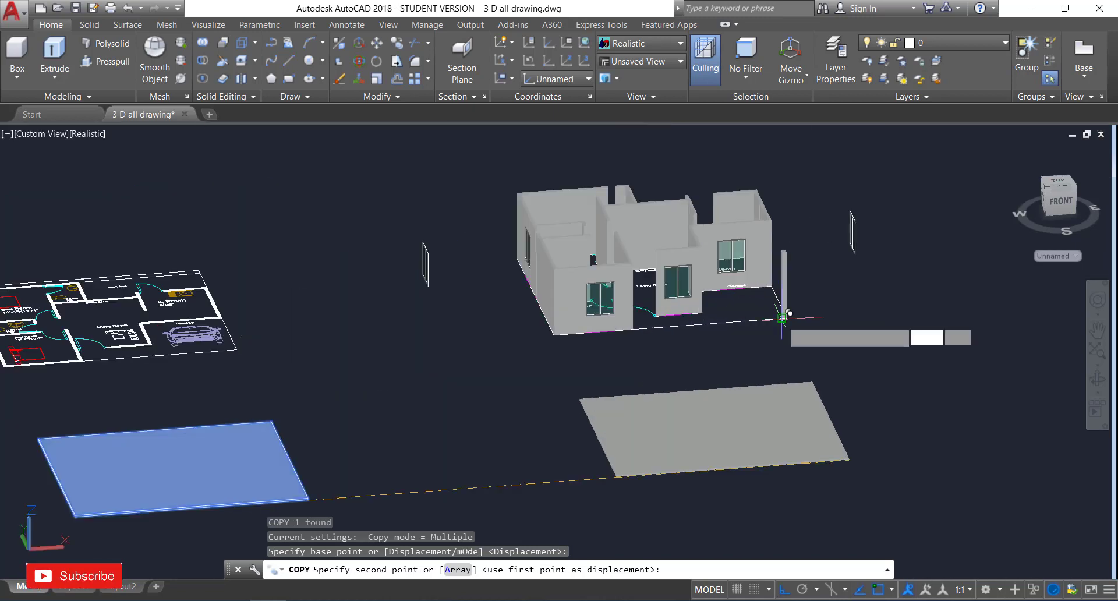
scroll(800, 327, "up", 6)
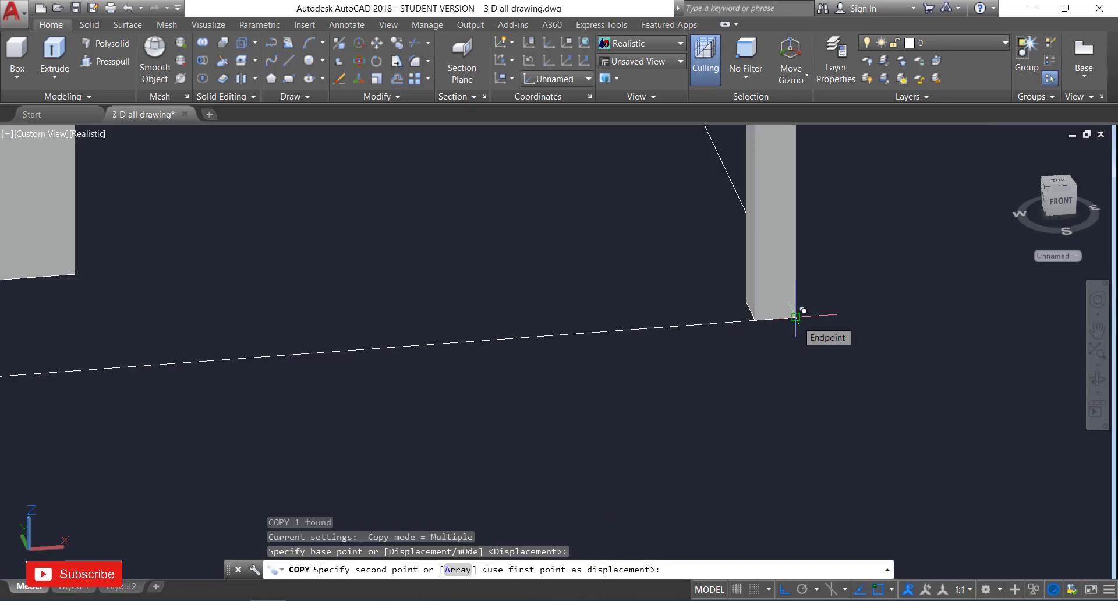
left_click(795, 317)
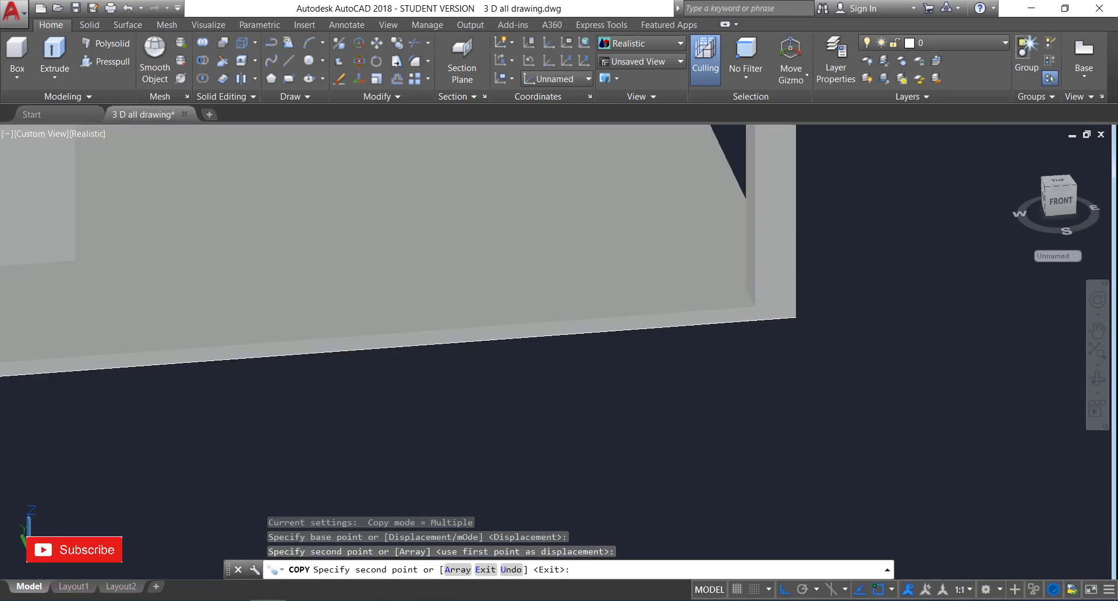
key("Escape")
scroll(773, 443, "down", 10)
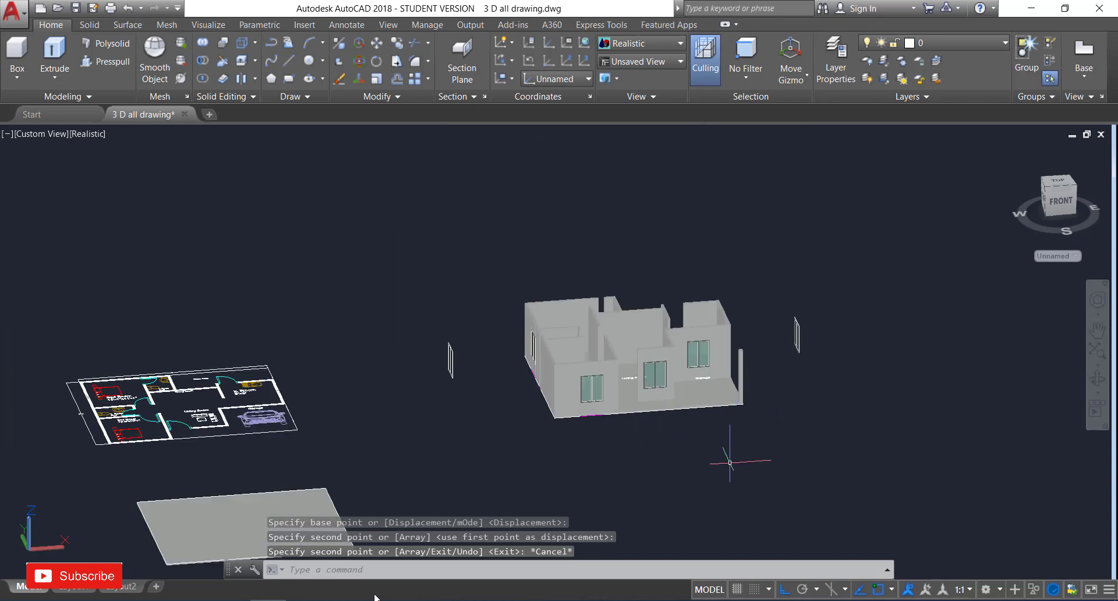
Examine the 3D house from several sides and from above, checking how the floor slab sits under the walls and garage column.
left_click(1097, 380)
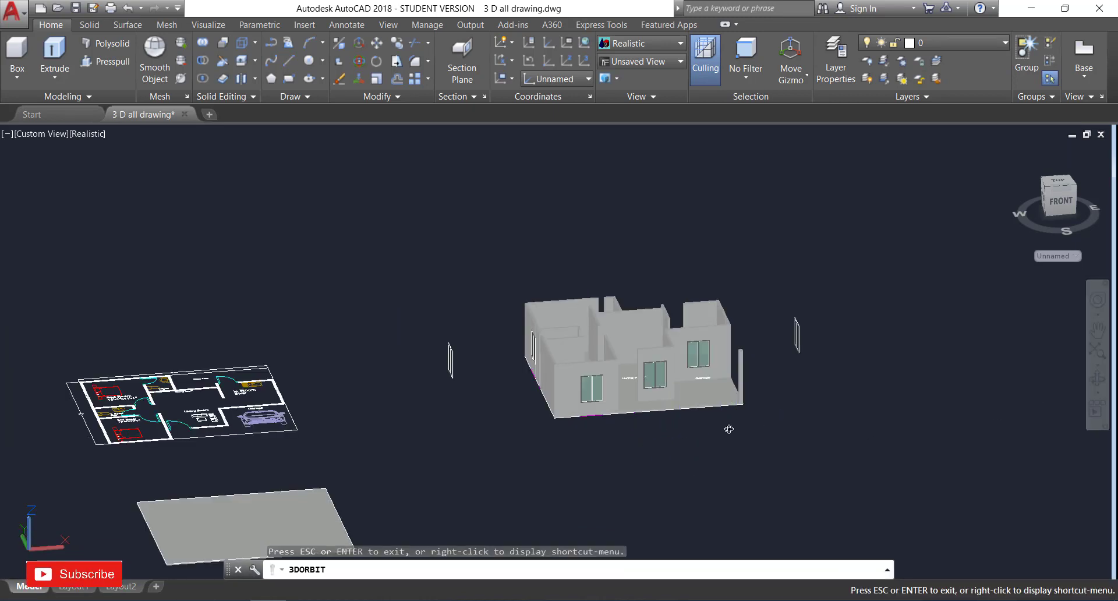
left_click_drag(728, 429, 690, 399)
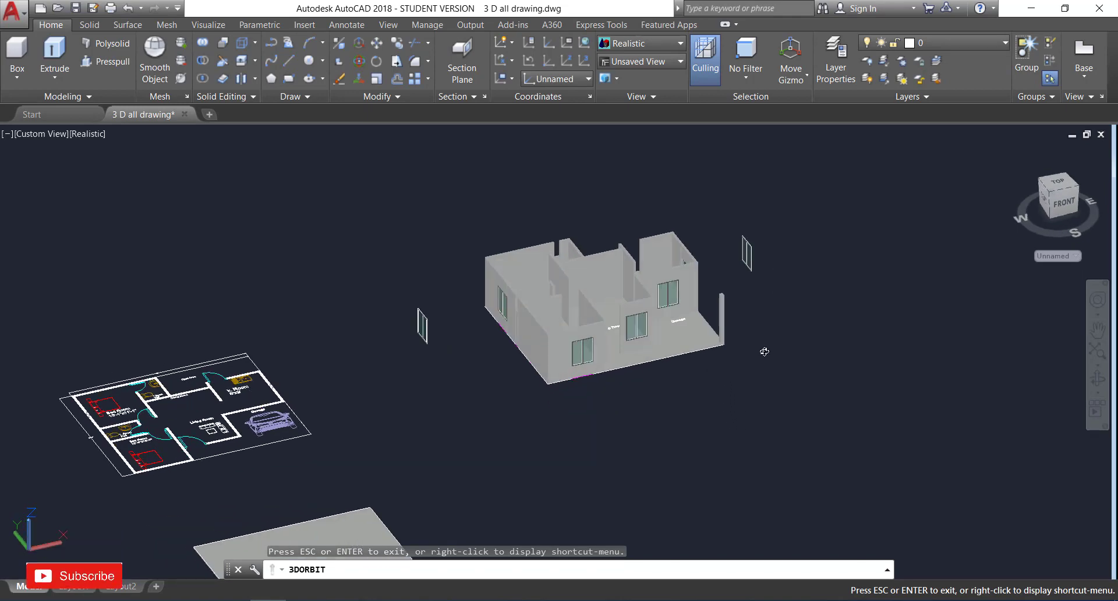
left_click_drag(673, 397, 742, 356)
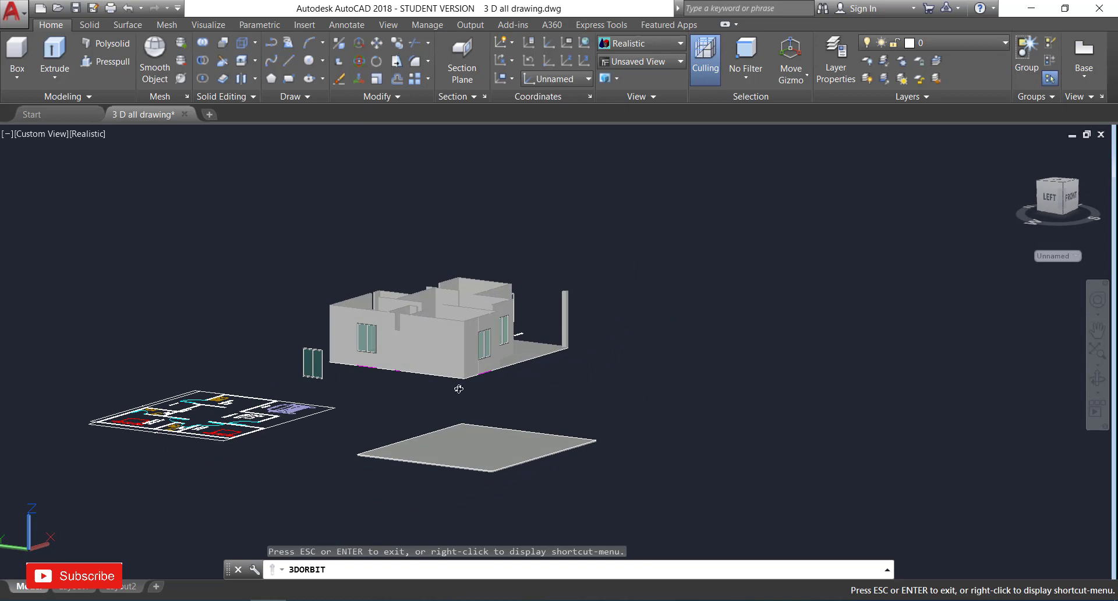
scroll(458, 389, "up", 6)
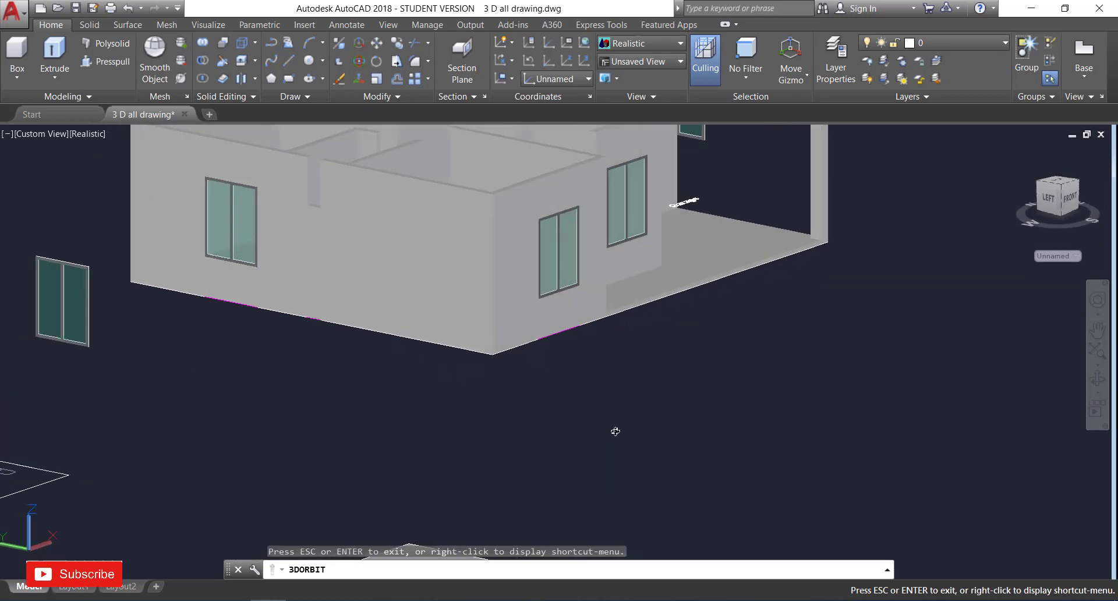
left_click_drag(791, 357, 681, 330)
scroll(681, 329, "down", 5)
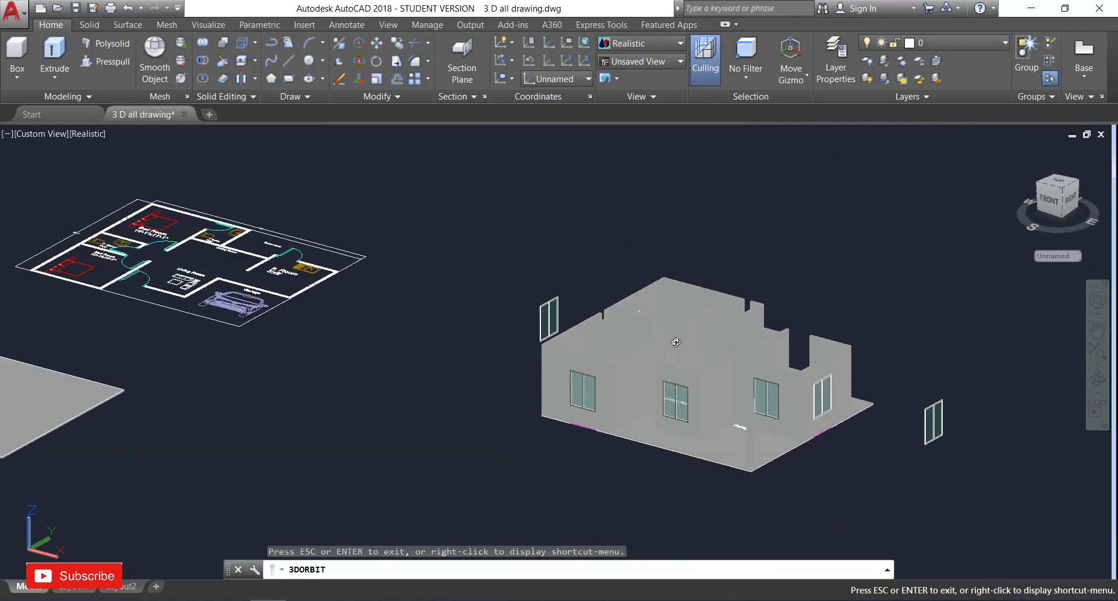
left_click_drag(791, 473, 792, 483)
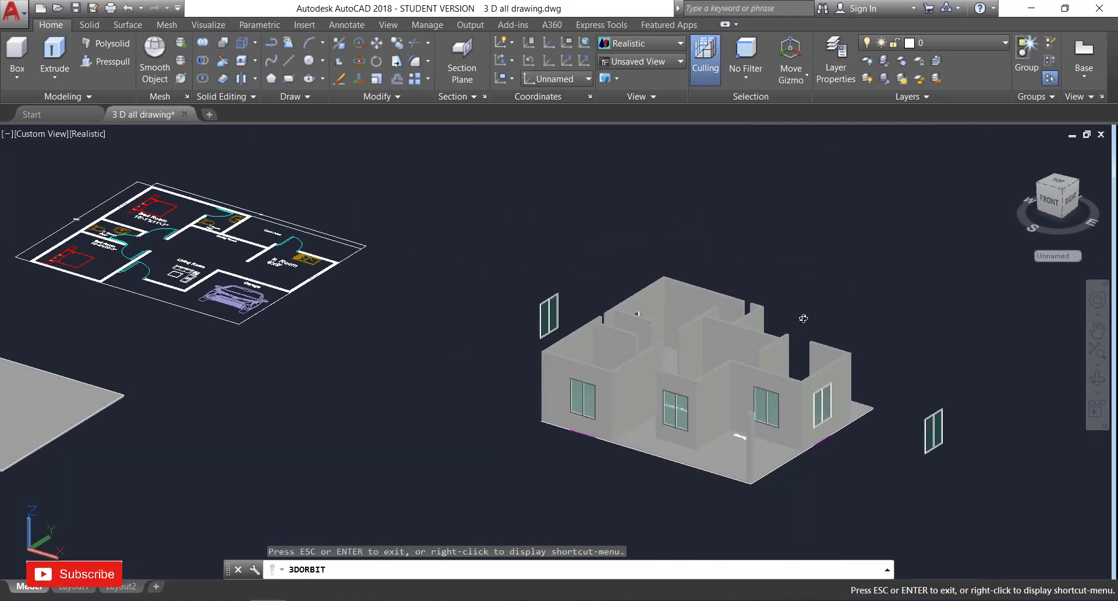
left_click_drag(803, 318, 871, 395)
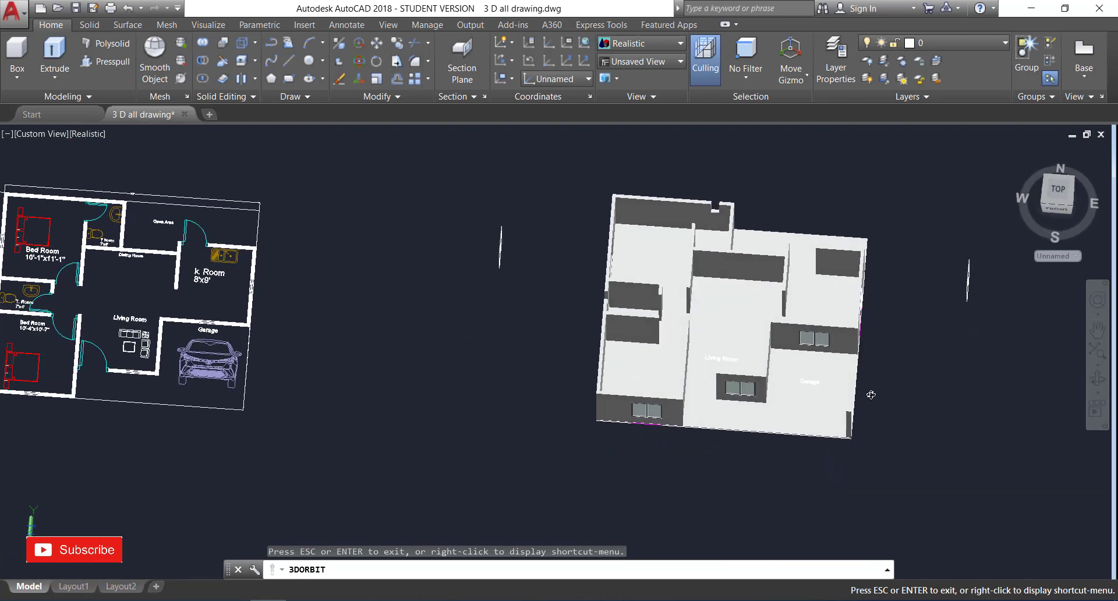
left_click_drag(824, 476, 776, 438)
scroll(861, 436, "up", 5)
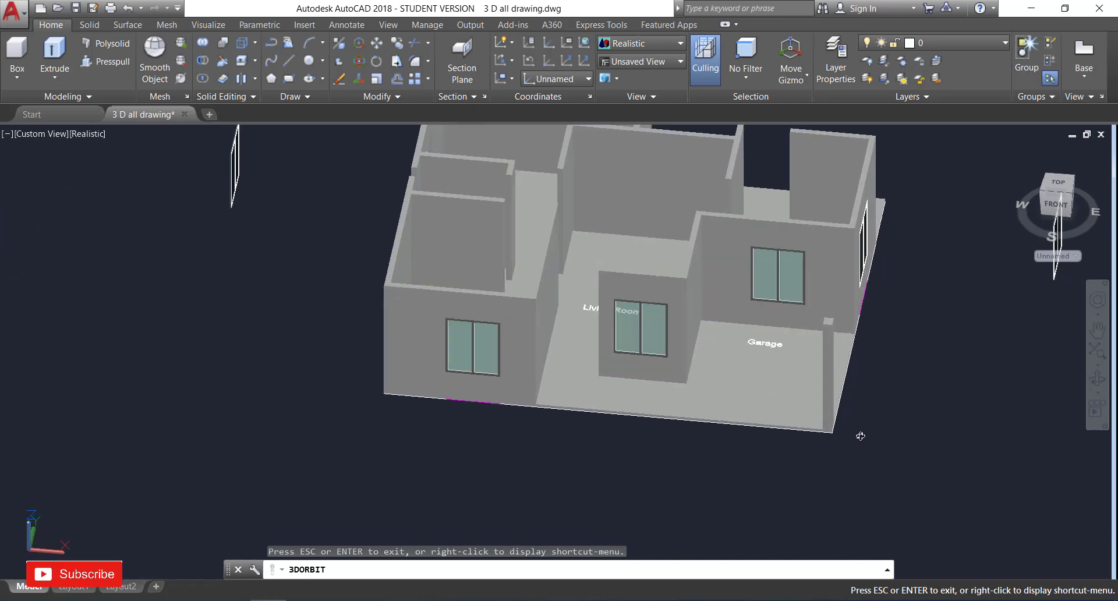
key("Escape")
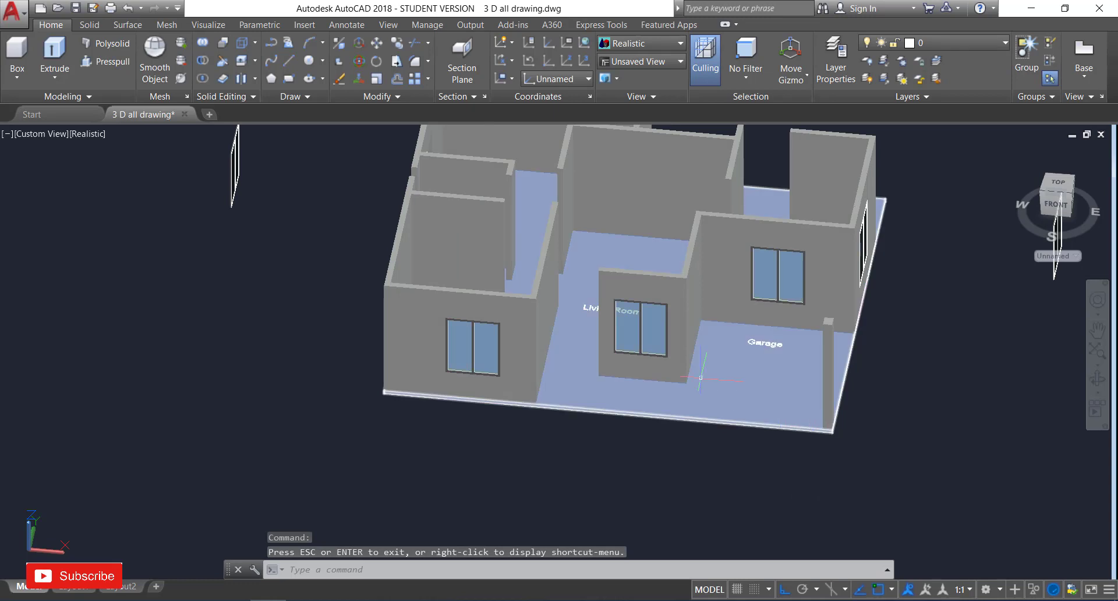
Apply the Blocks material from the Autodesk Library's Concrete category to the floor slab under the 3D house.
scroll(883, 414, "down", 4)
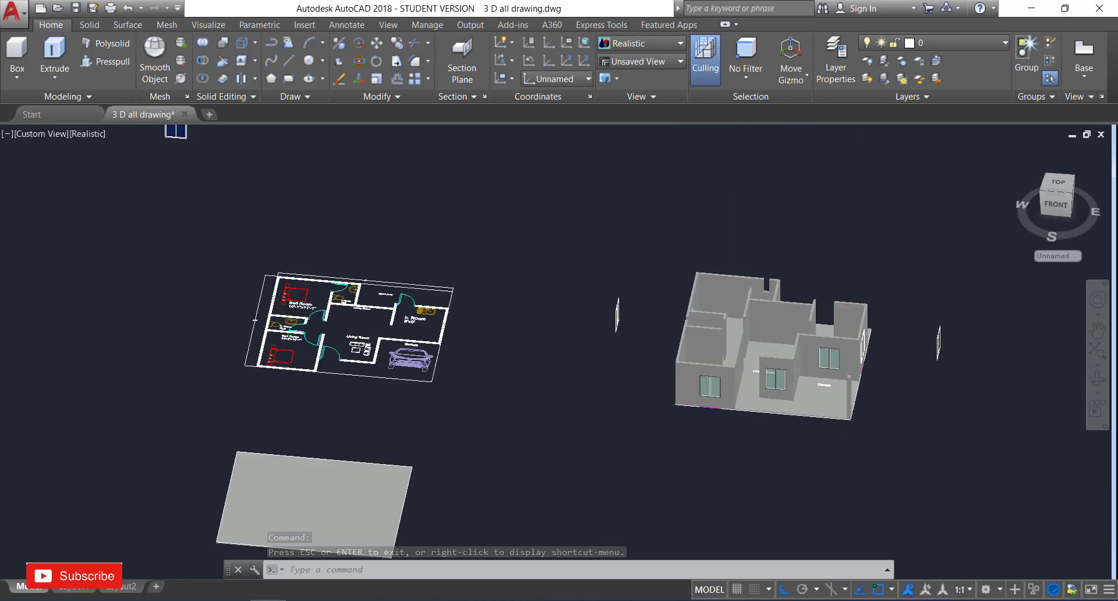
type("MAT")
key("Return")
left_click(952, 244)
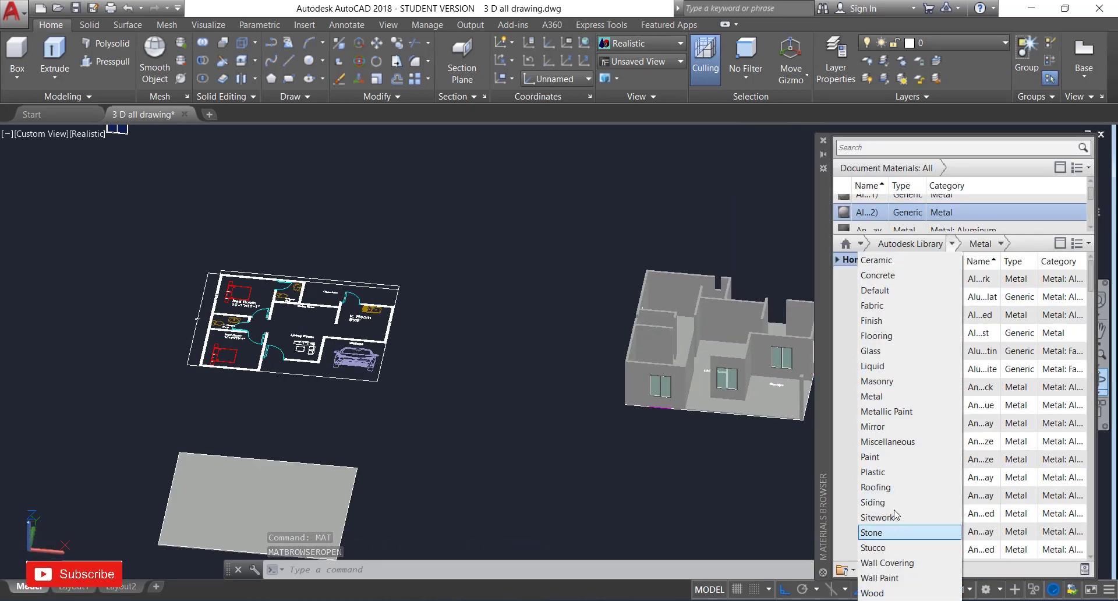
left_click(892, 275)
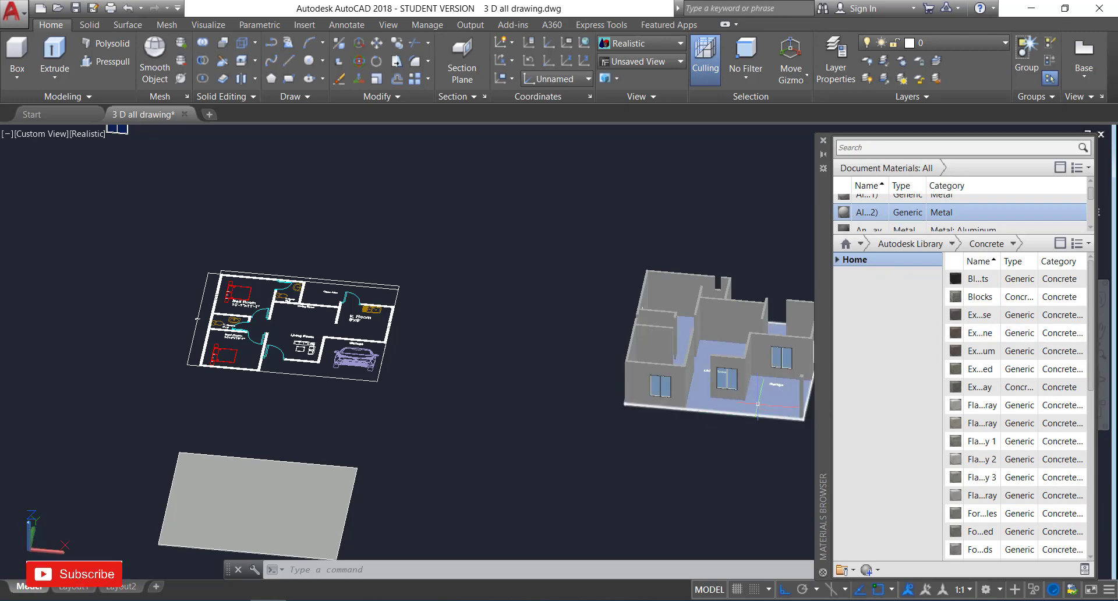
scroll(764, 403, "up", 5)
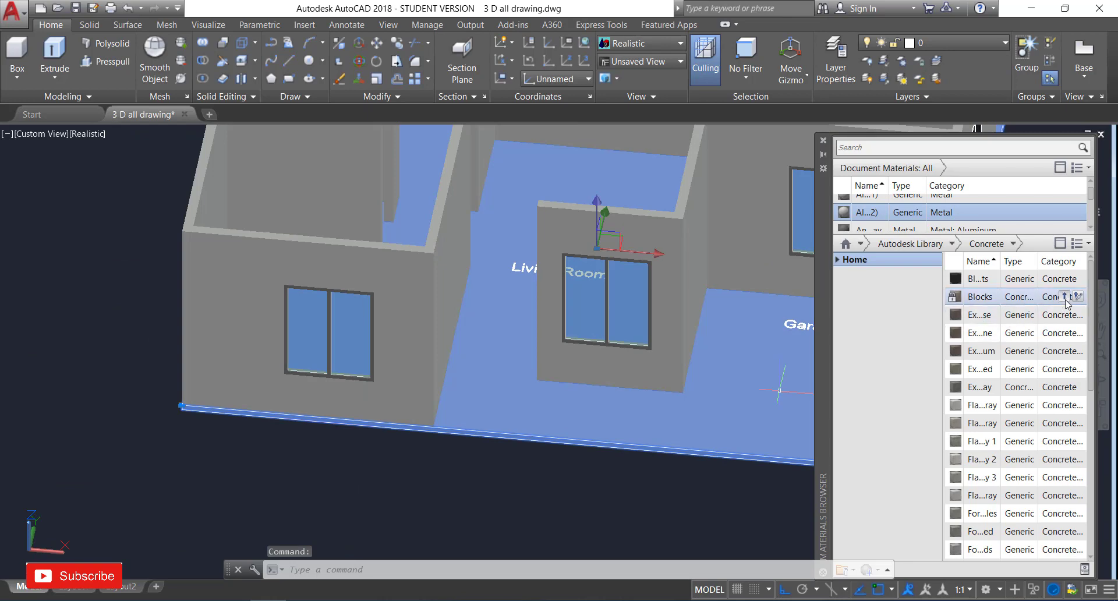
left_click(1065, 298)
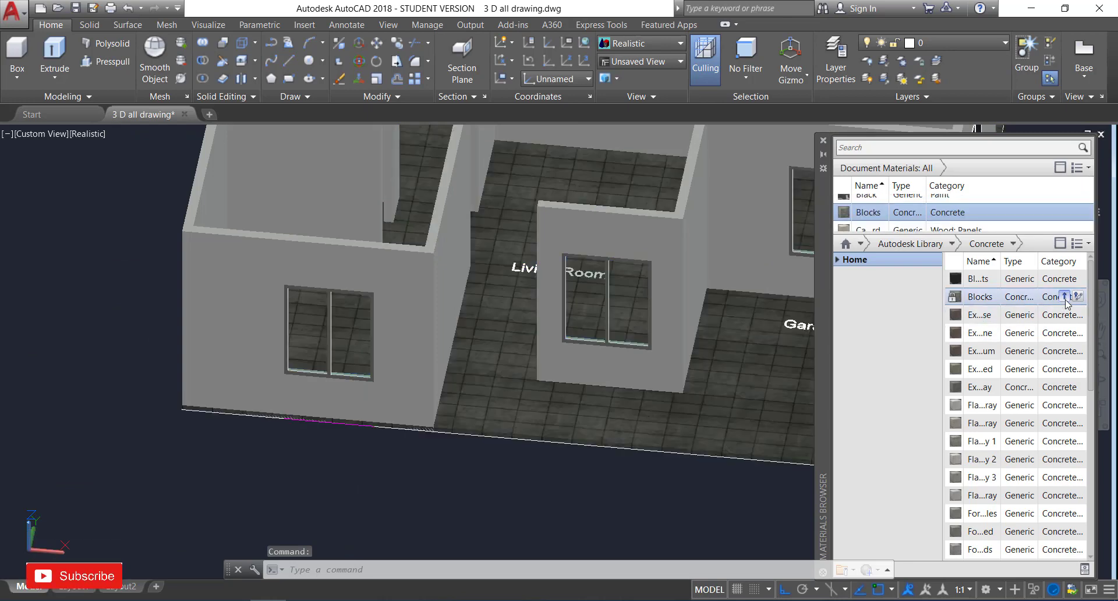
scroll(735, 471, "down", 5)
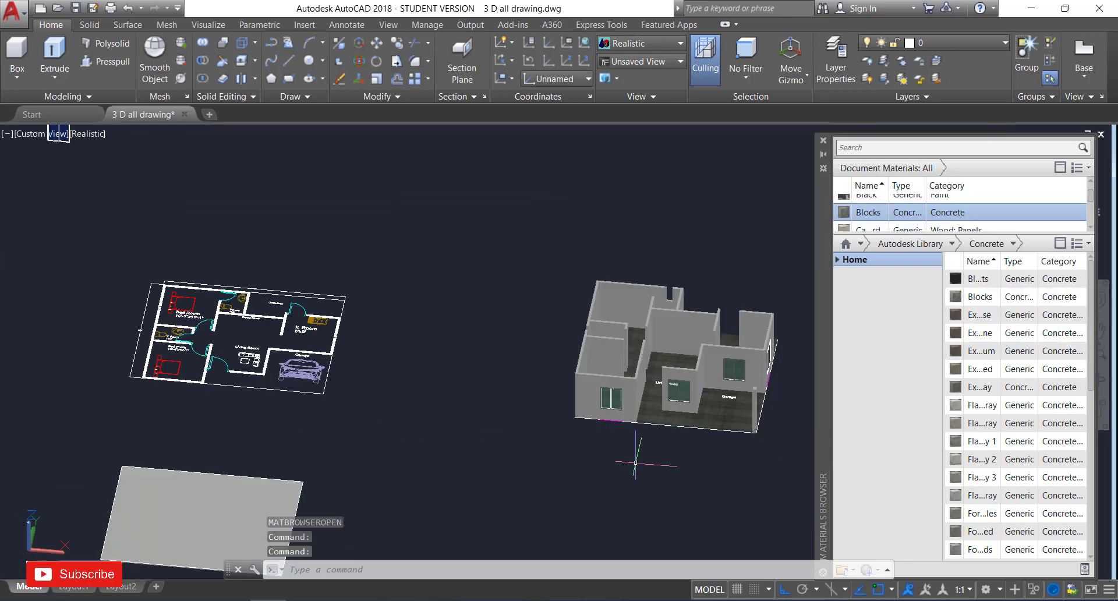
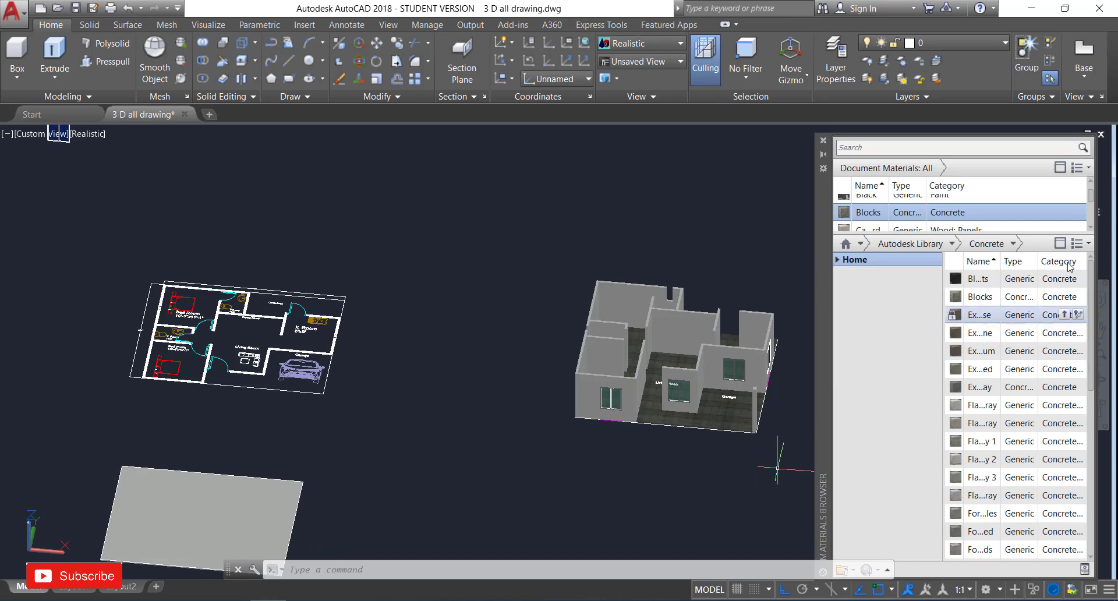
left_click(823, 140)
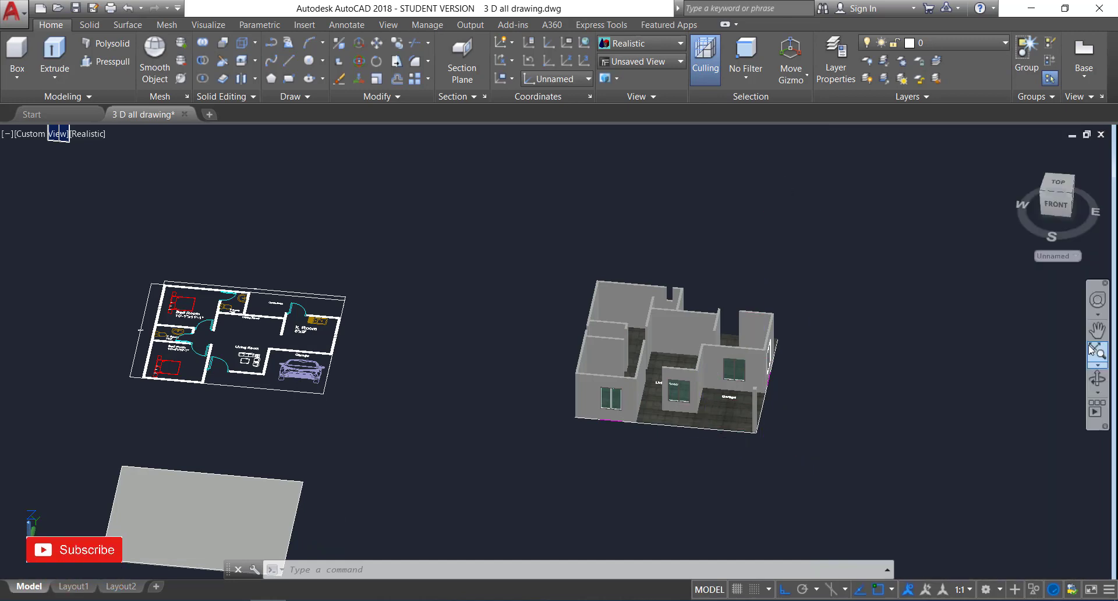
Examine the 3D house from the front, the garage side and above, checking the floor material and the slab's edge at the garage column.
left_click(1094, 384)
left_click_drag(827, 475, 853, 460)
left_click_drag(873, 392, 806, 363)
scroll(649, 455, "up", 8)
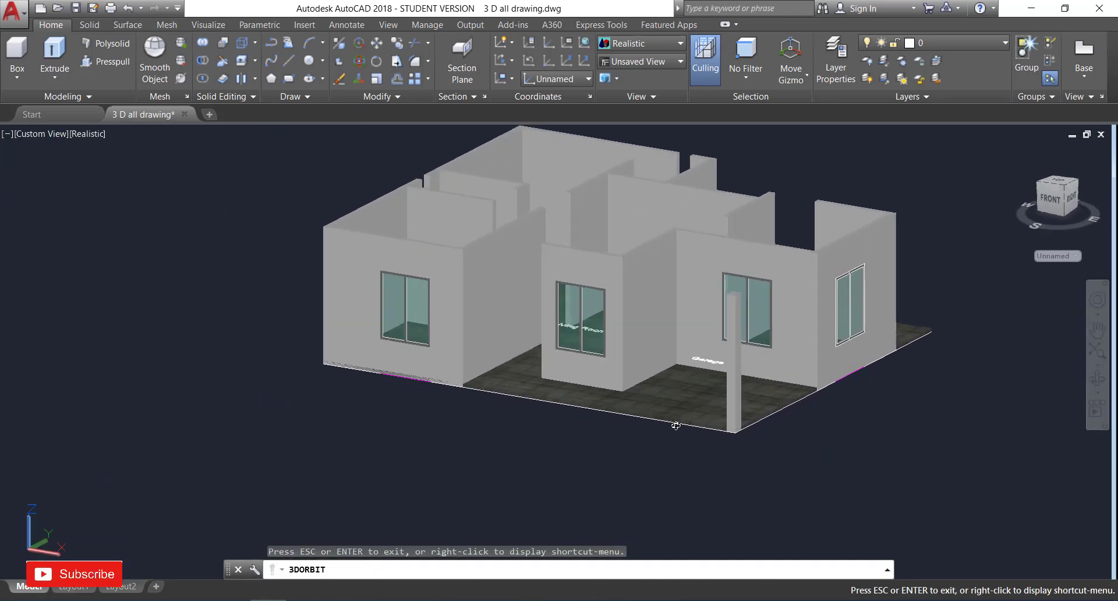
left_click_drag(679, 463, 726, 477)
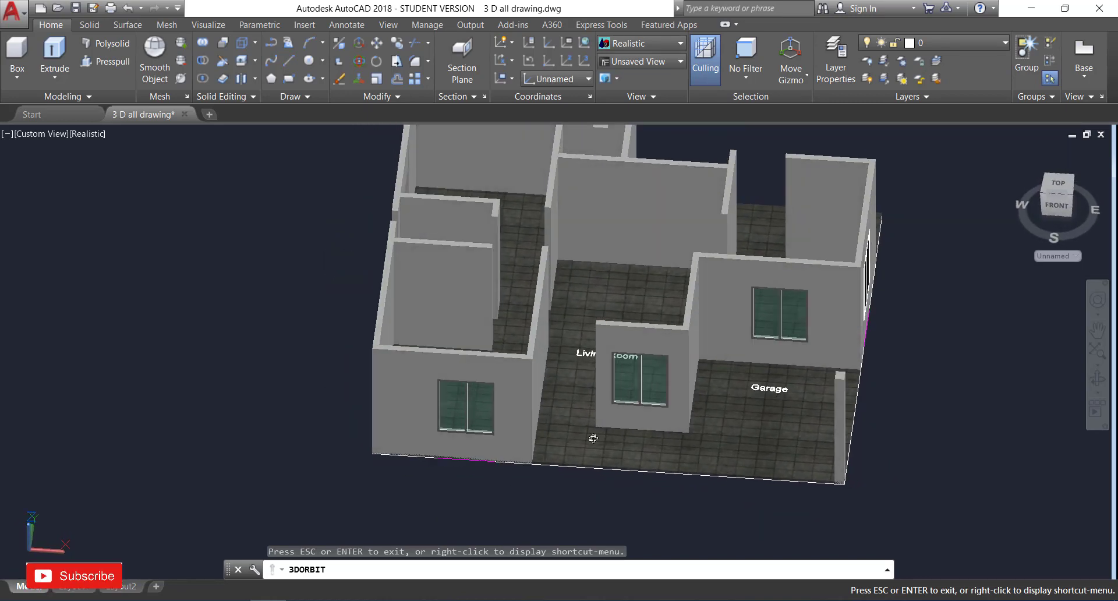
left_click_drag(635, 305, 638, 308)
left_click_drag(663, 330, 647, 282)
scroll(750, 395, "down", 5)
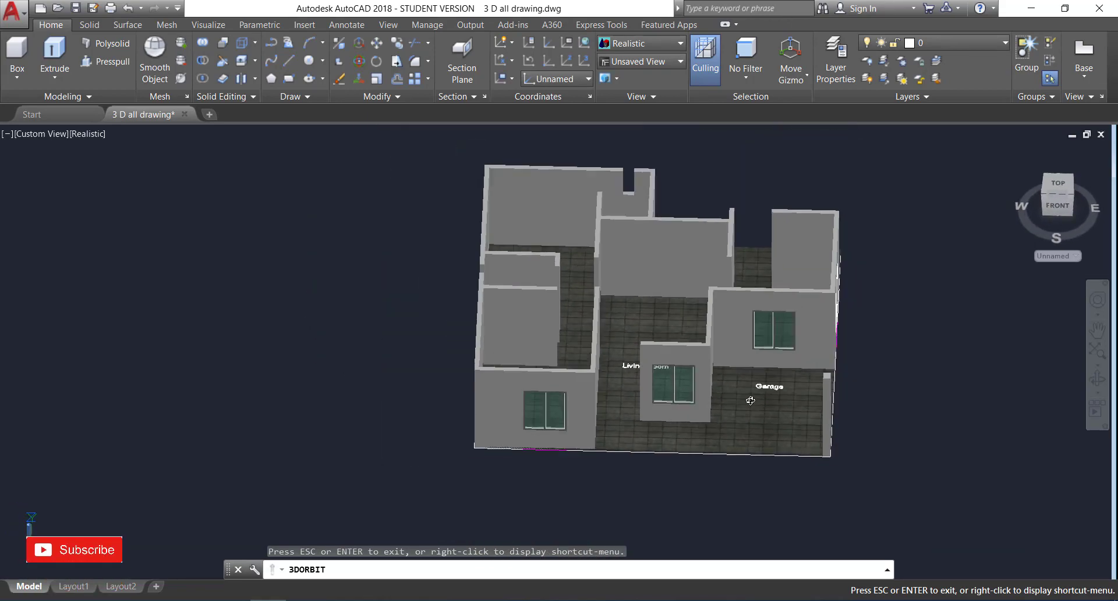
scroll(780, 422, "down", 3)
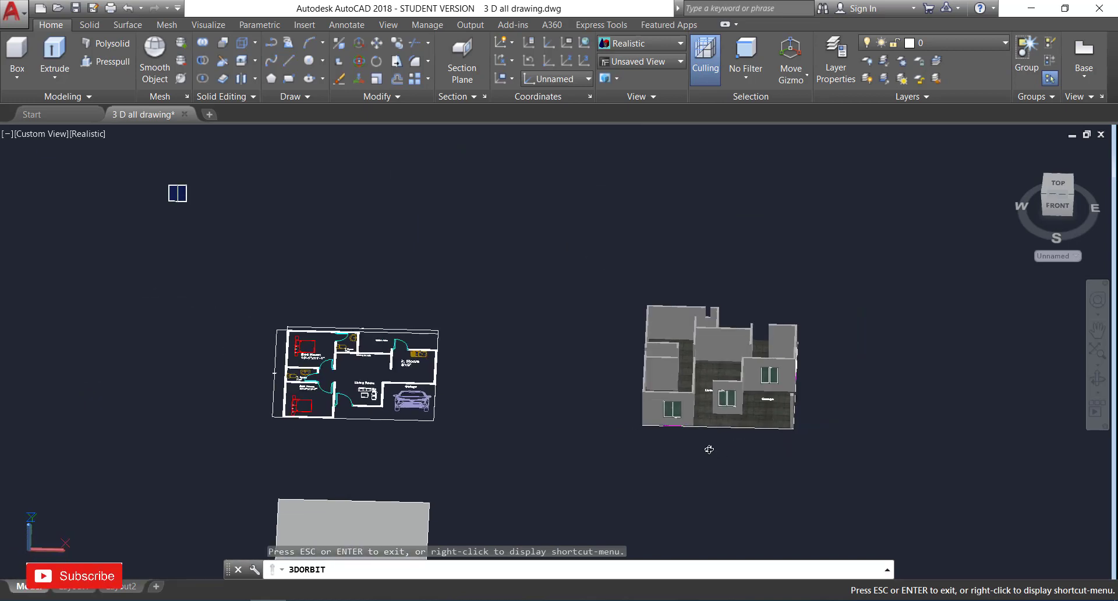
scroll(709, 448, "up", 3)
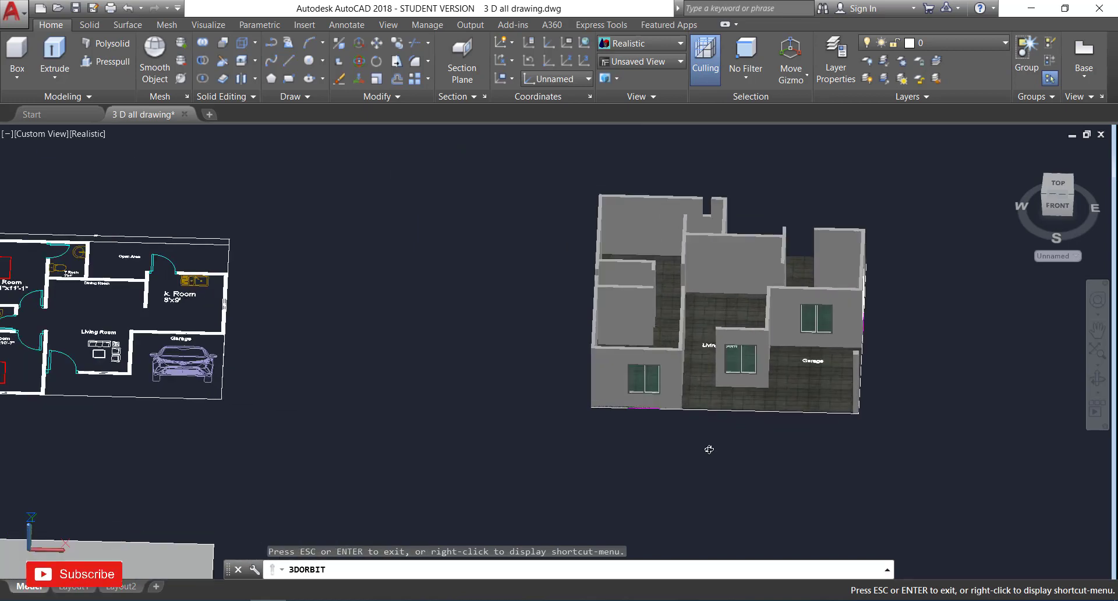
scroll(709, 448, "up", 2)
left_click_drag(753, 453, 714, 390)
scroll(821, 364, "up", 2)
left_click_drag(821, 363, 908, 386)
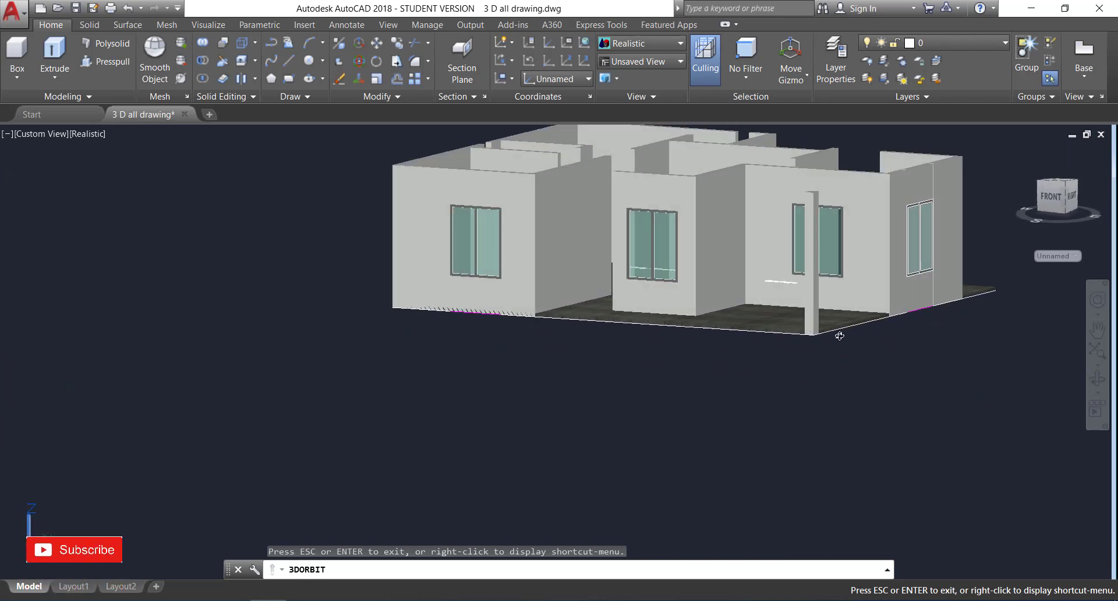
scroll(839, 336, "up", 3)
key("Escape")
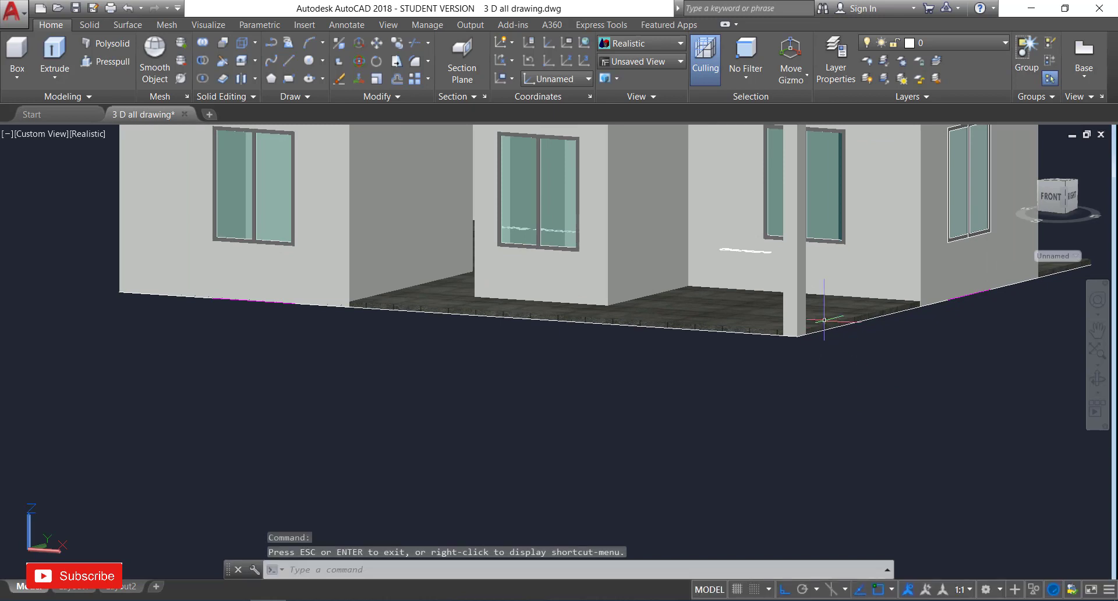
Erase the leftover boundary outline running along the lower edge of the house's floor slab.
scroll(826, 334, "up", 4)
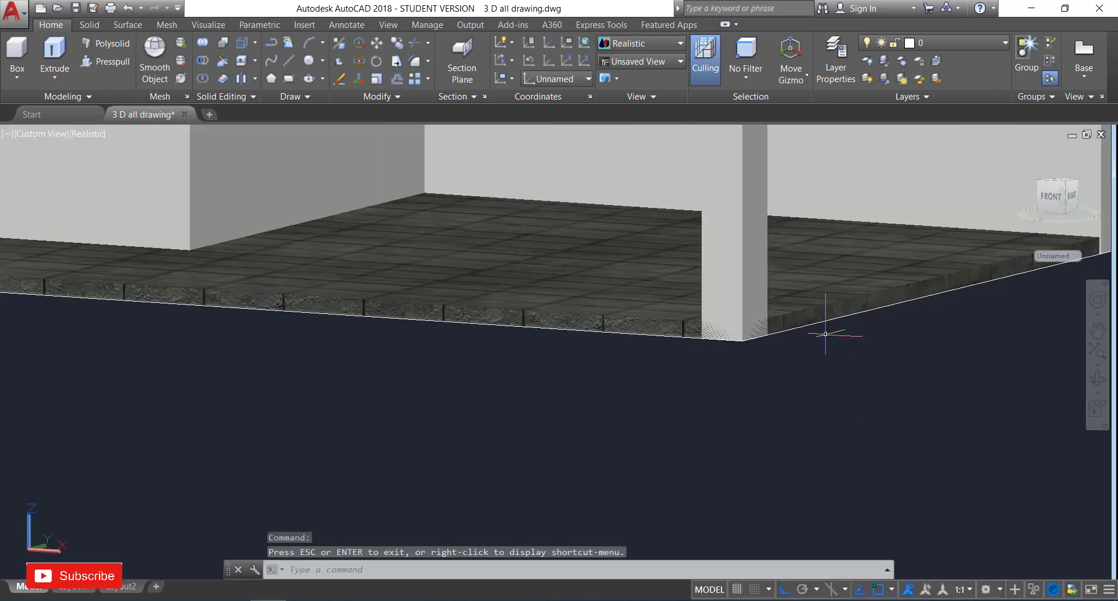
left_click(794, 328)
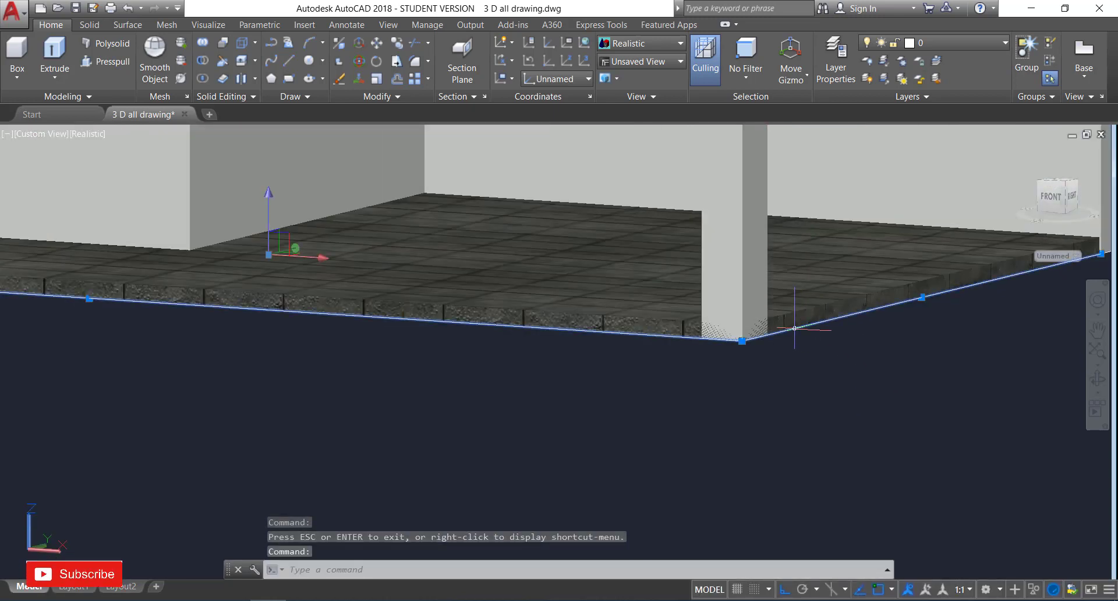
key("Delete")
scroll(806, 387, "down", 6)
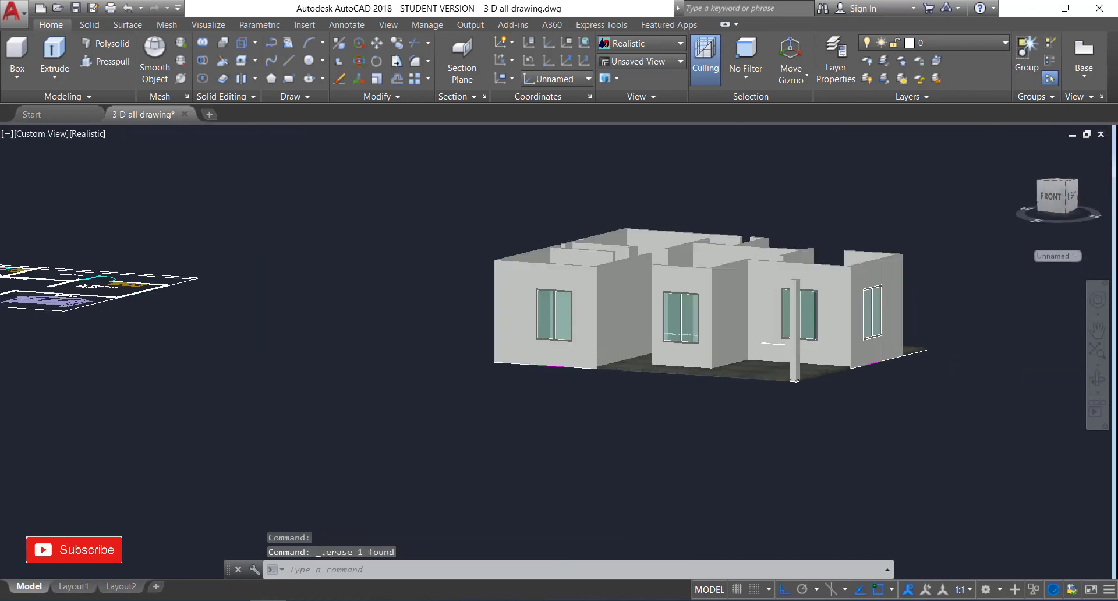
Examine the house from the front, above and the garage side, checking the textured floor across the rooms and garage.
left_click(1096, 378)
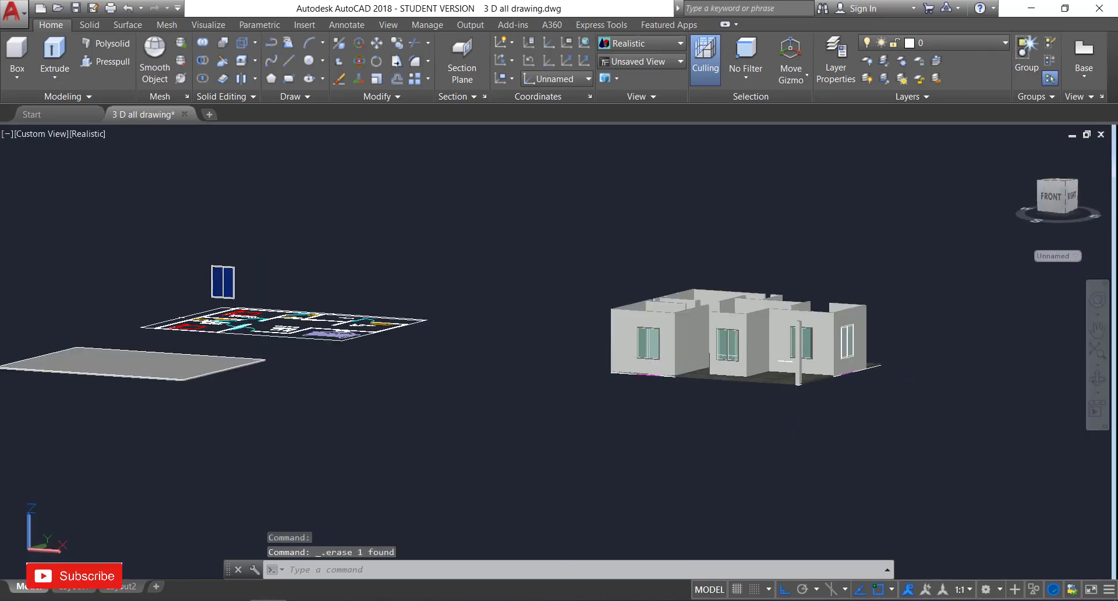
left_click_drag(785, 453, 799, 481)
scroll(757, 457, "up", 4)
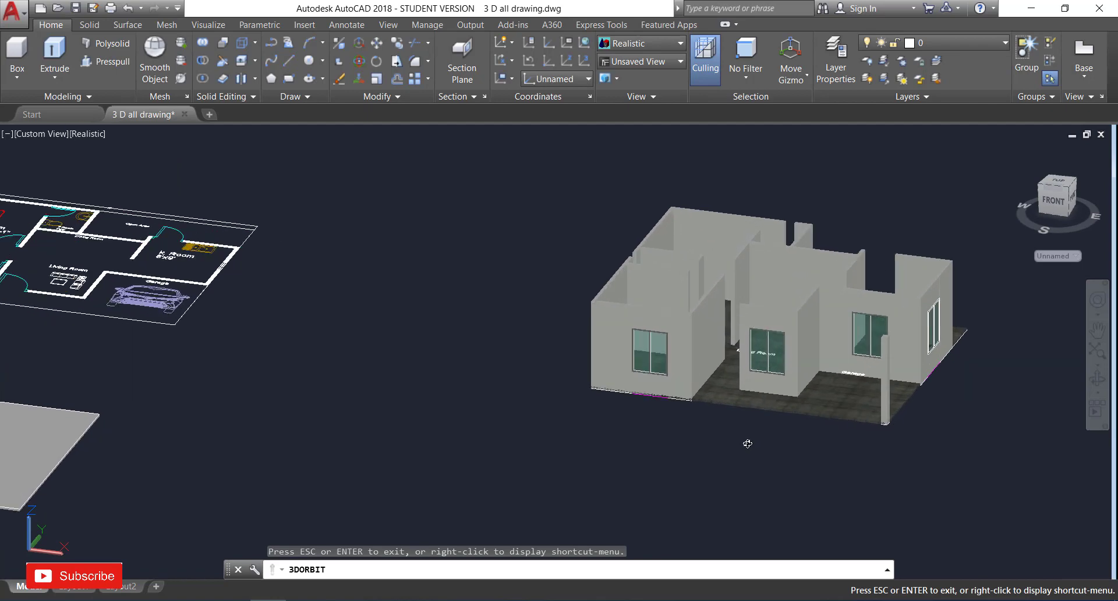
left_click_drag(637, 449, 894, 497)
scroll(722, 457, "down", 2)
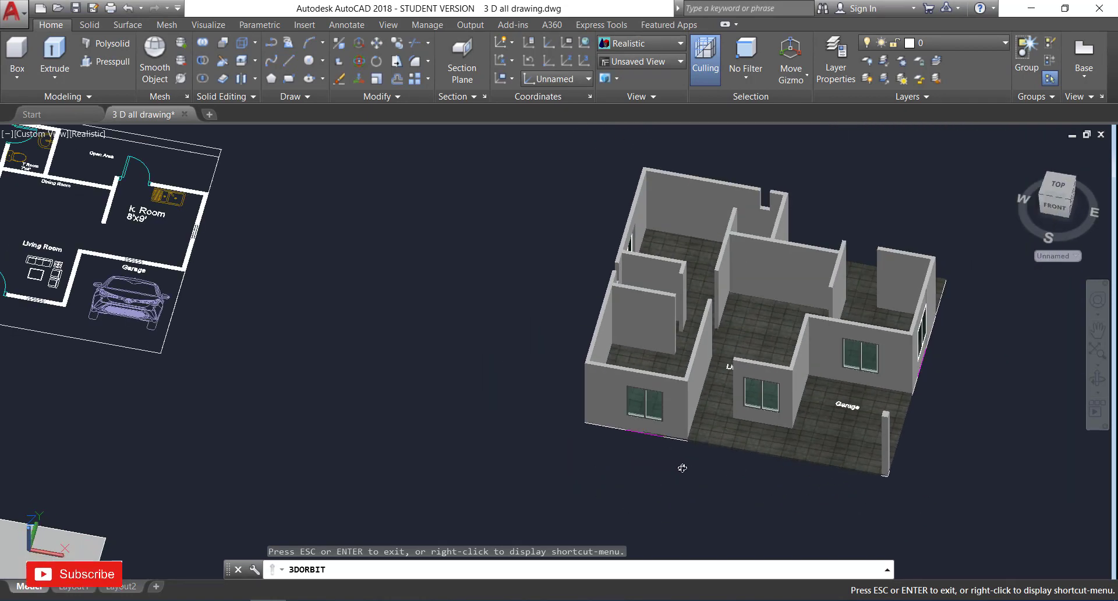
left_click_drag(684, 464, 715, 468)
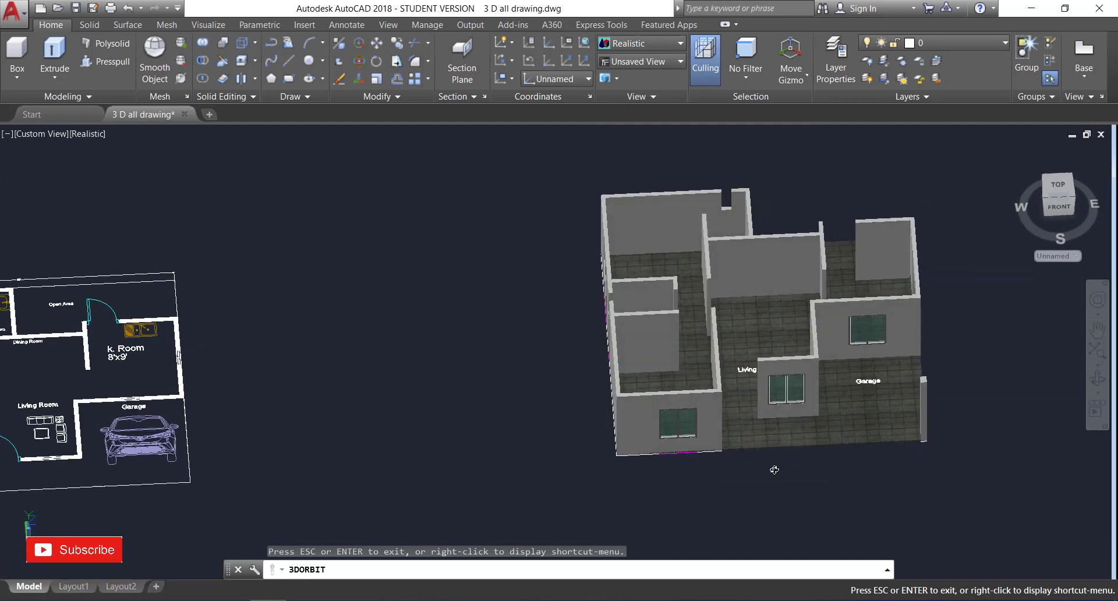
left_click_drag(782, 457, 657, 445)
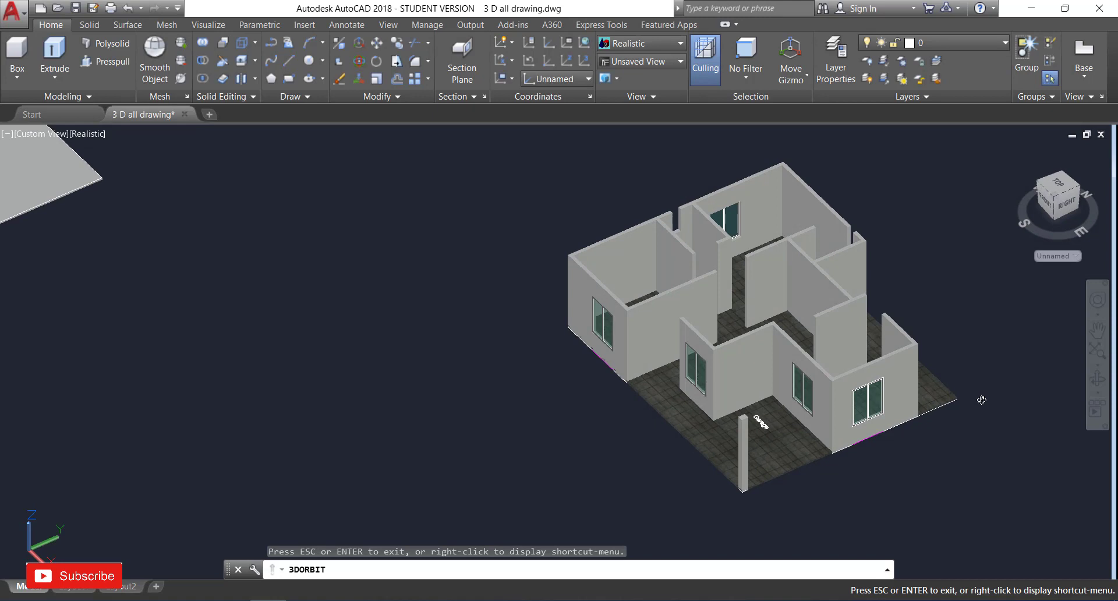
key("Escape")
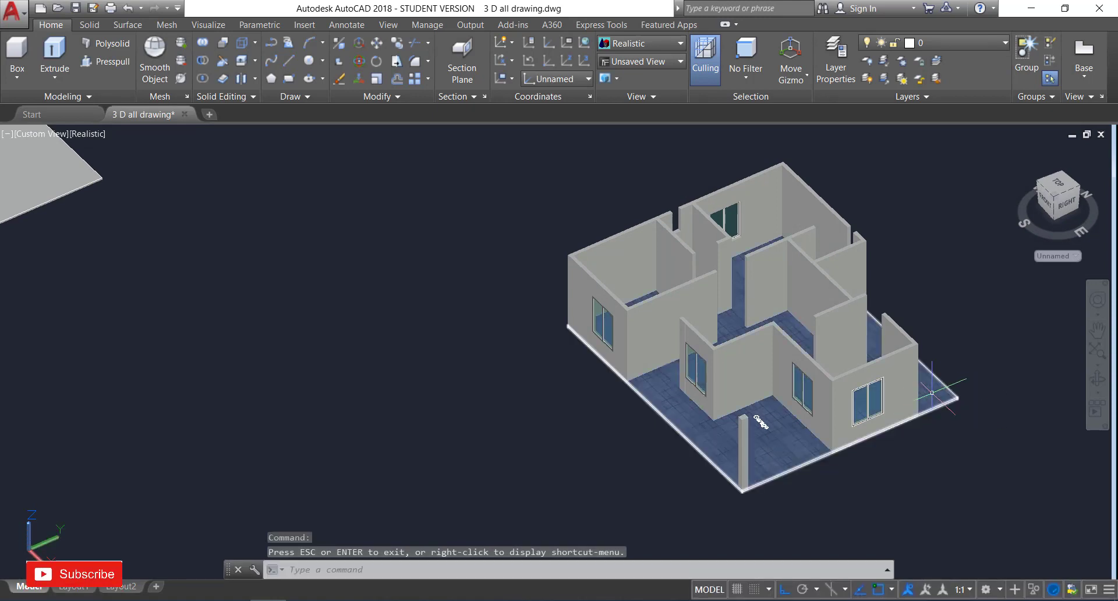
Copy the spare slab by its lower front corner to the top outer corner of the garage column as the house's roof.
scroll(947, 399, "down", 5)
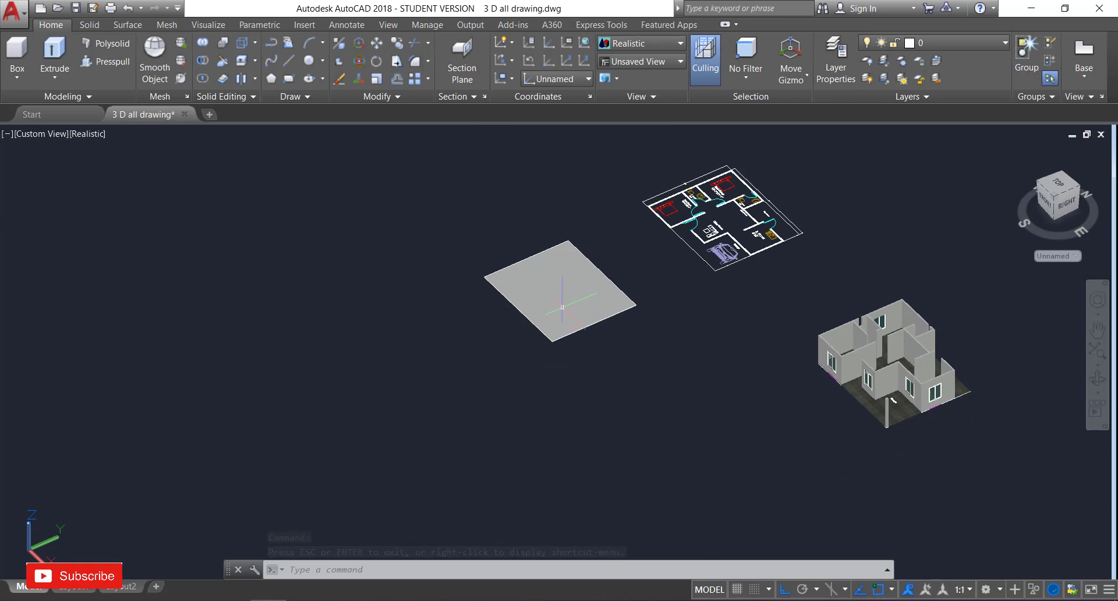
left_click(561, 305)
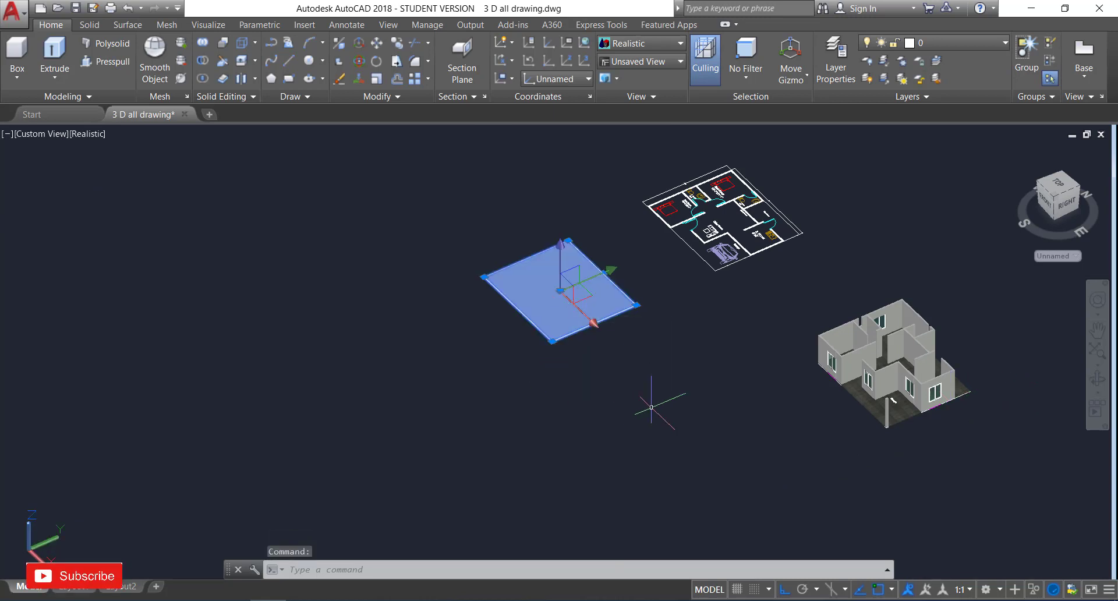
type("co")
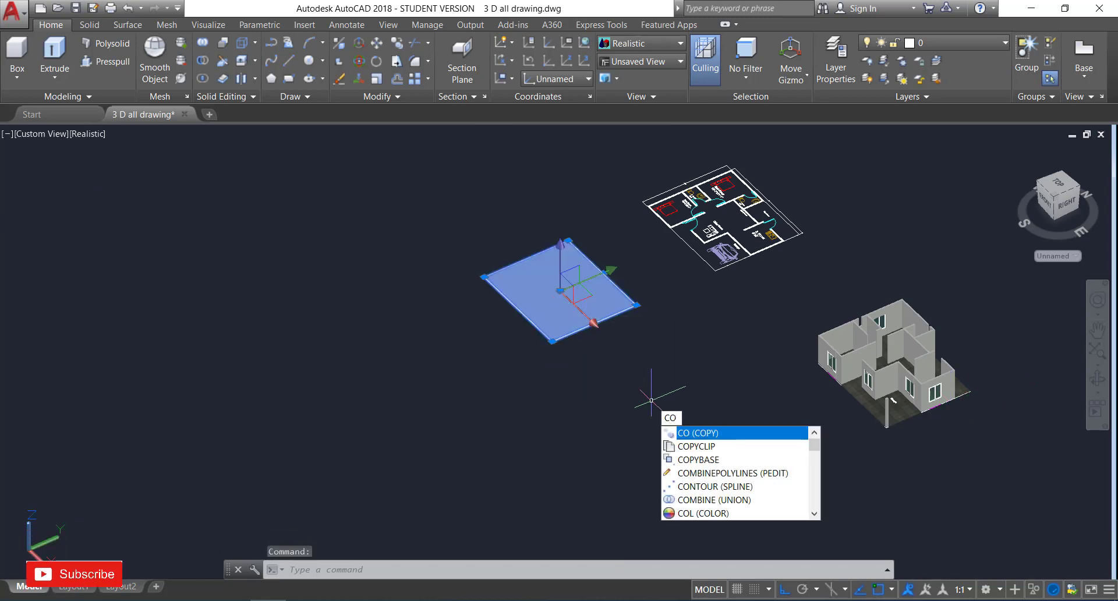
key("Return")
scroll(541, 367, "up", 5)
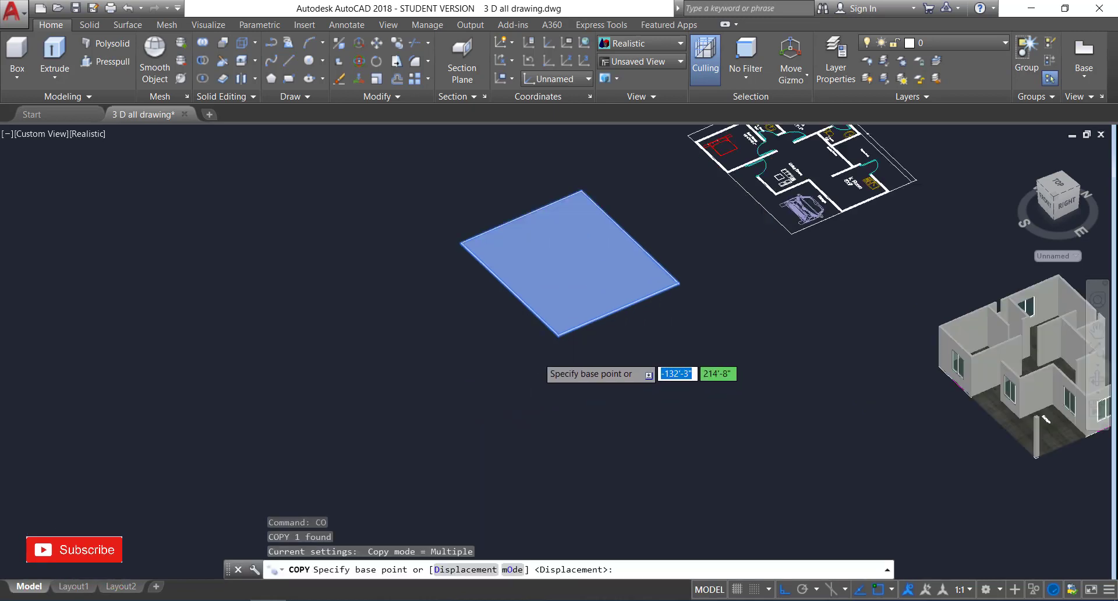
scroll(600, 305, "up", 2)
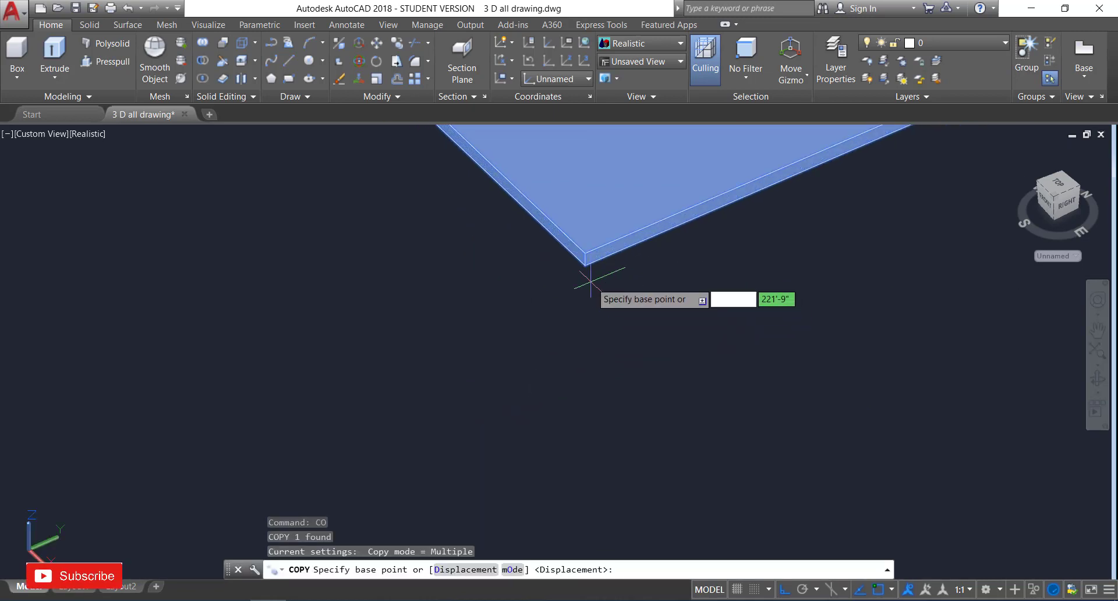
left_click(584, 266)
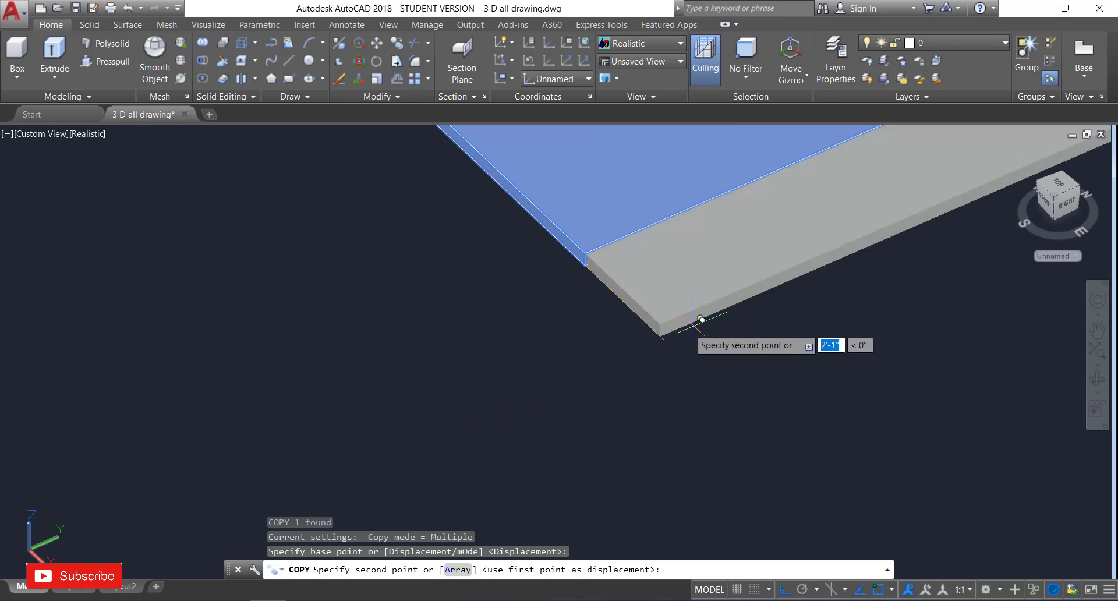
scroll(618, 341, "down", 4)
scroll(606, 344, "down", 4)
scroll(588, 358, "down", 3)
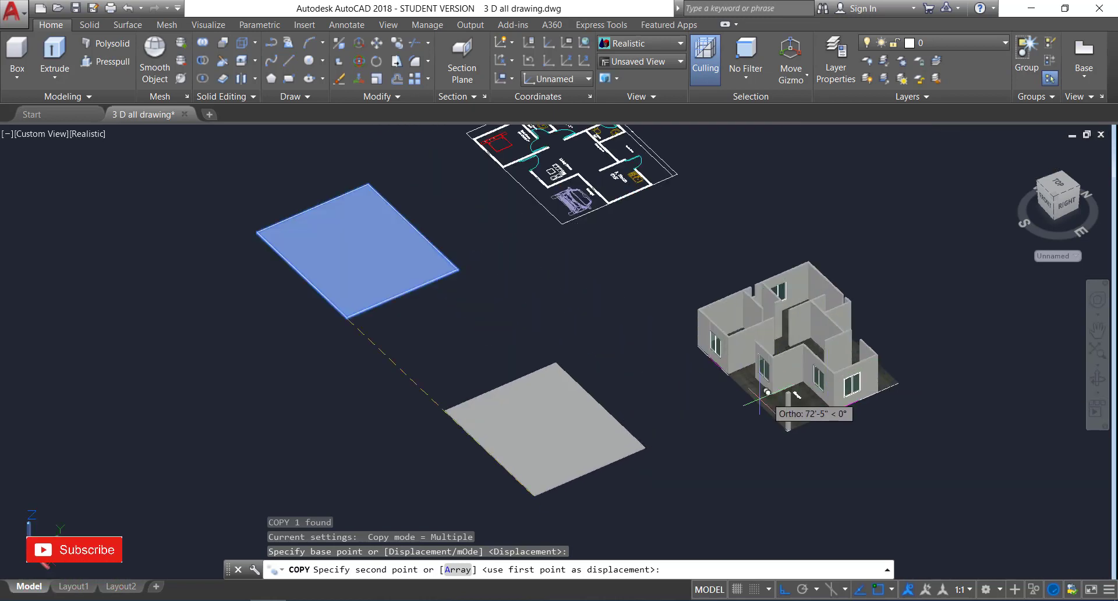
scroll(804, 388, "up", 8)
scroll(803, 387, "up", 3)
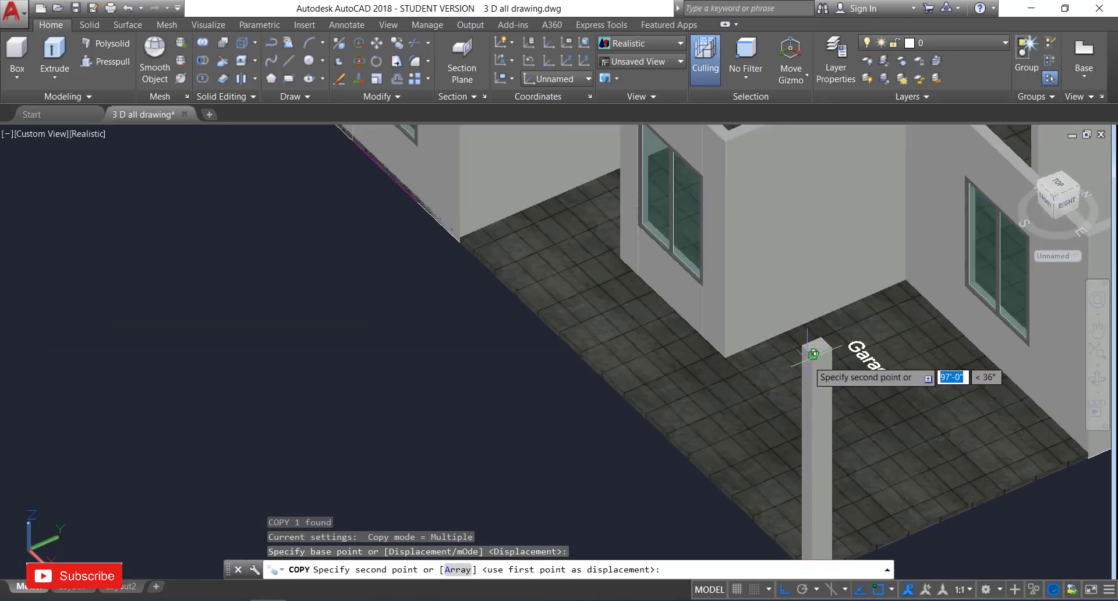
scroll(757, 410, "down", 12)
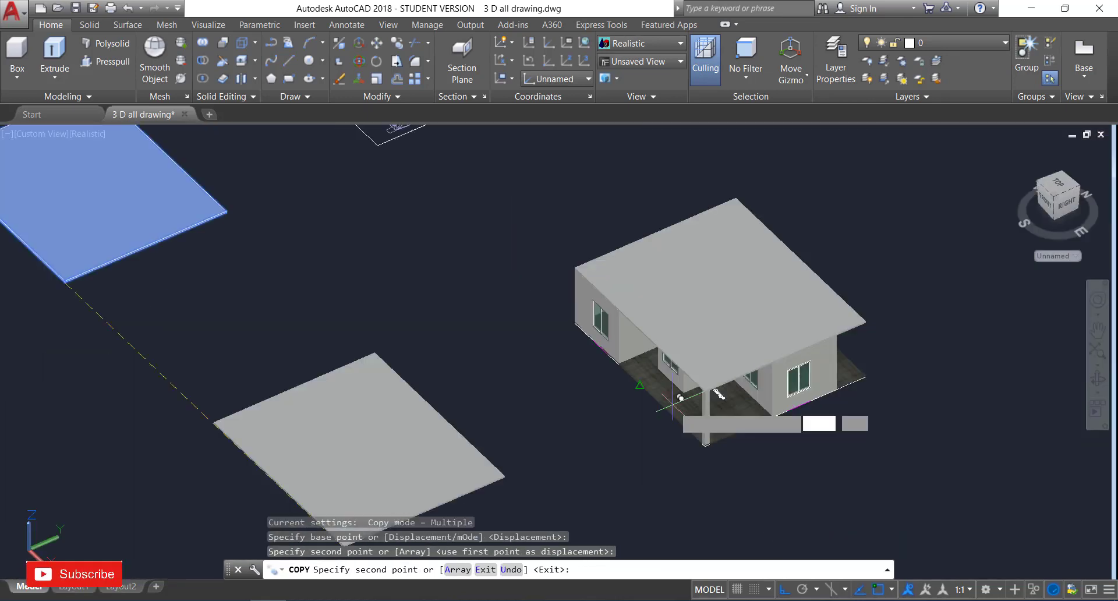
key("Escape")
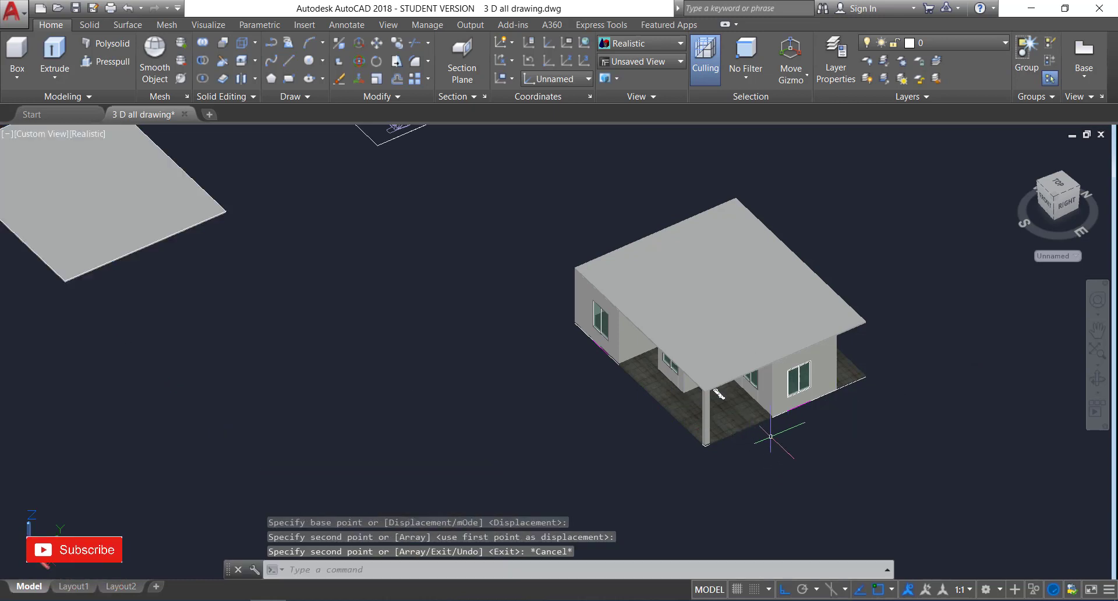
scroll(798, 432, "down", 4)
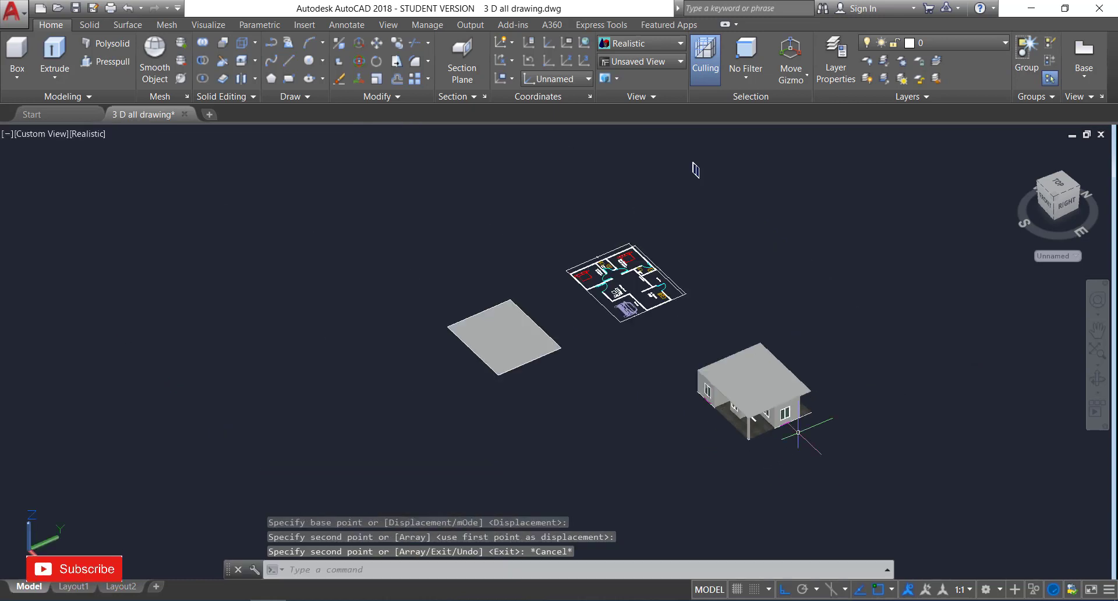
Examine the roofed house from the front, garage side and above, checking the roof slab's fit over the walls and garage column.
left_click(1101, 383)
left_click_drag(694, 489, 759, 448)
scroll(800, 410, "up", 2)
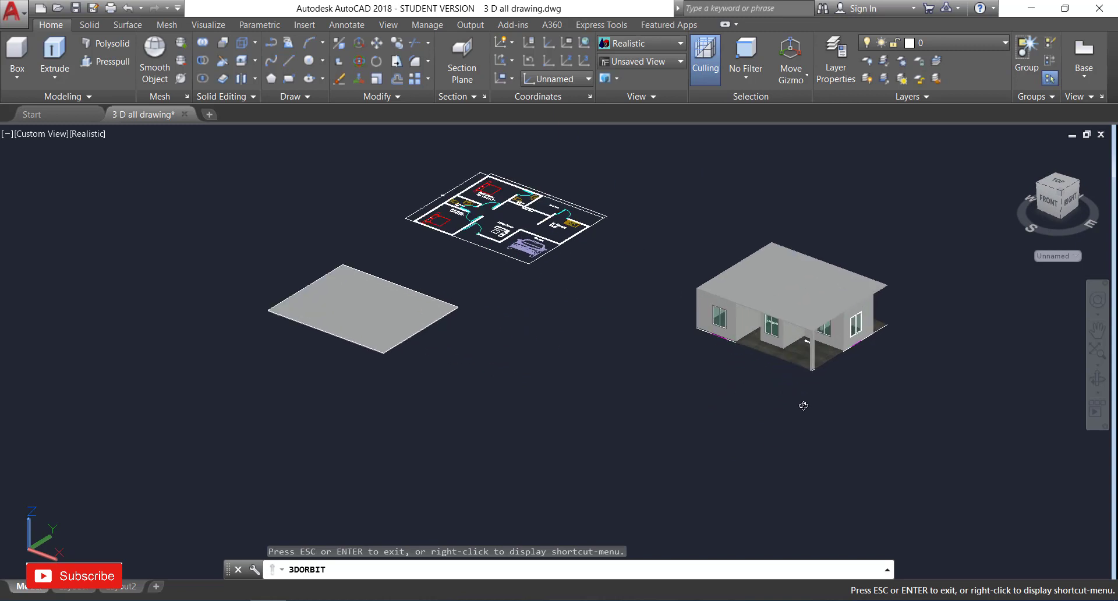
scroll(803, 410, "up", 4)
left_click_drag(875, 394, 898, 349)
left_click_drag(542, 328, 624, 350)
scroll(623, 350, "down", 3)
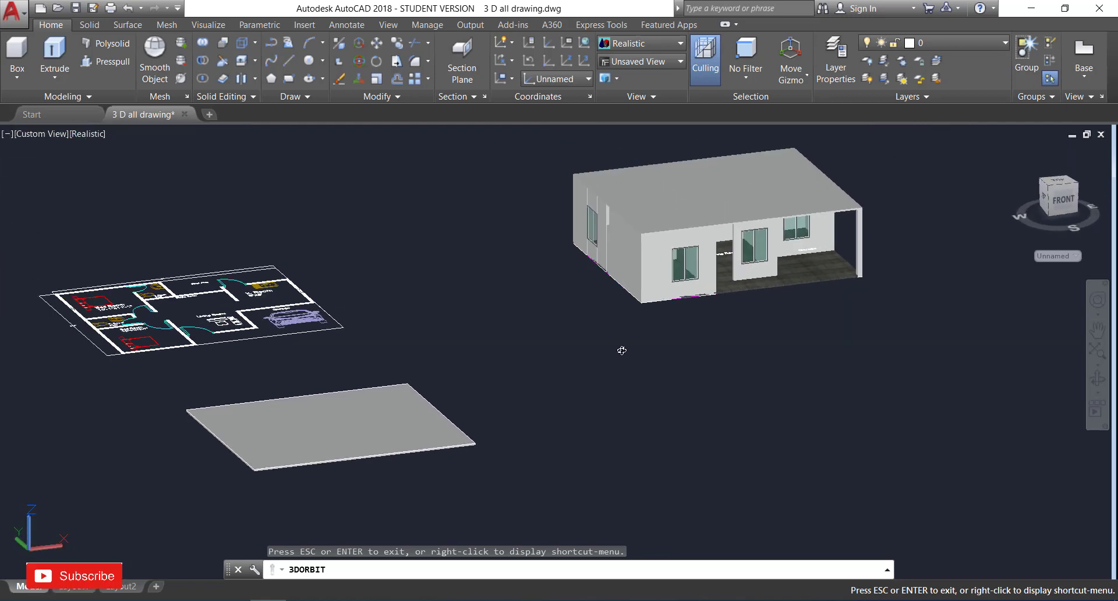
left_click_drag(736, 360, 711, 260)
scroll(711, 260, "up", 4)
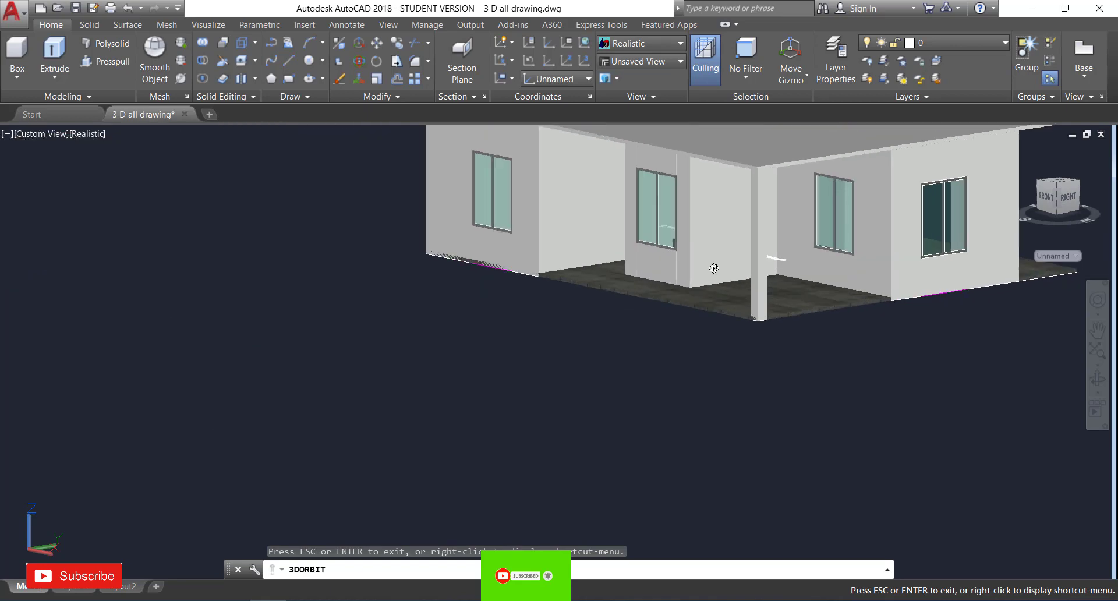
left_click_drag(603, 377, 620, 405)
scroll(620, 406, "down", 6)
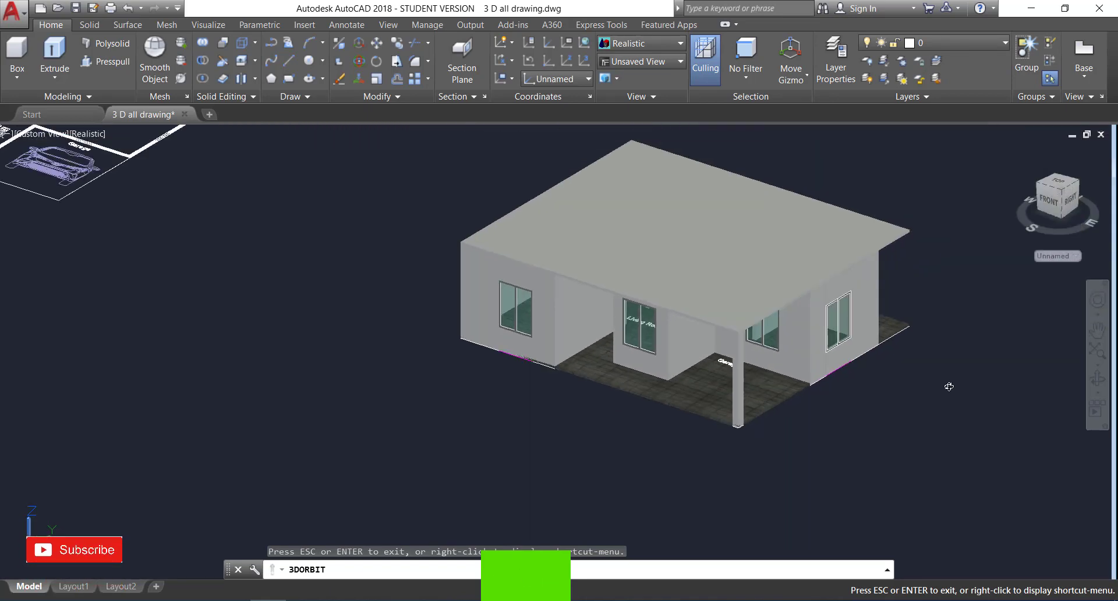
left_click_drag(948, 386, 933, 386)
left_click_drag(917, 425, 883, 367)
left_click_drag(765, 419, 765, 424)
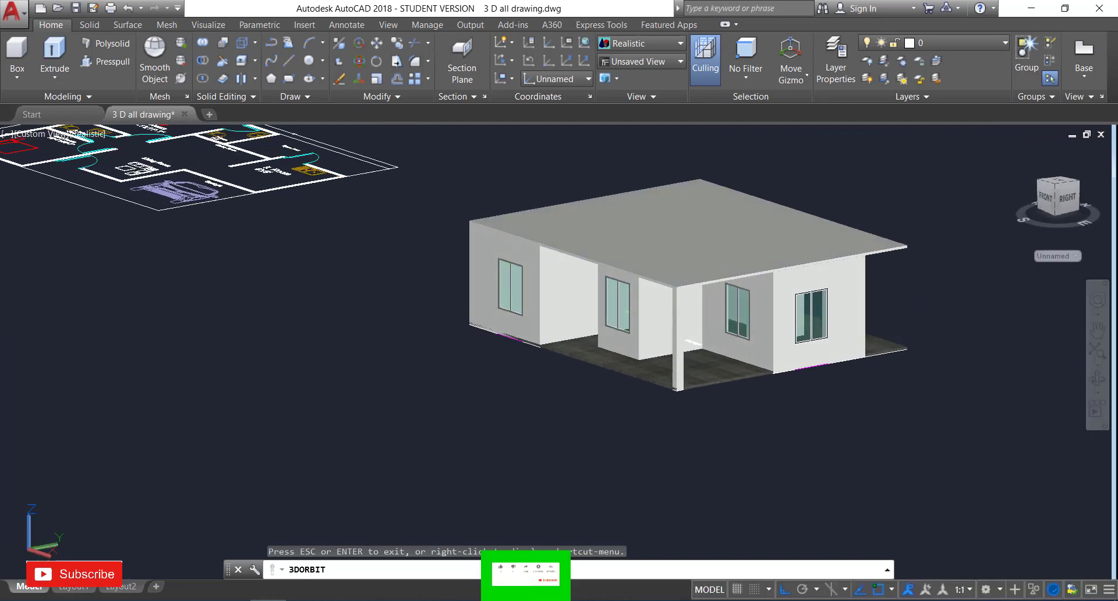
key("Escape")
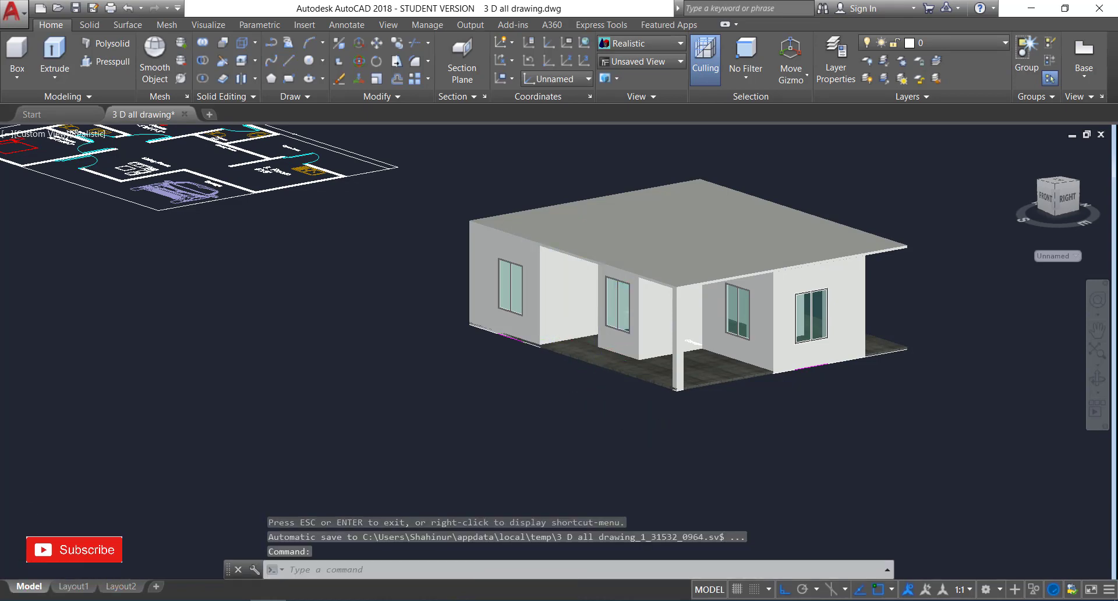
scroll(608, 393, "down", 6)
scroll(636, 418, "up", 4)
scroll(636, 418, "up", 4)
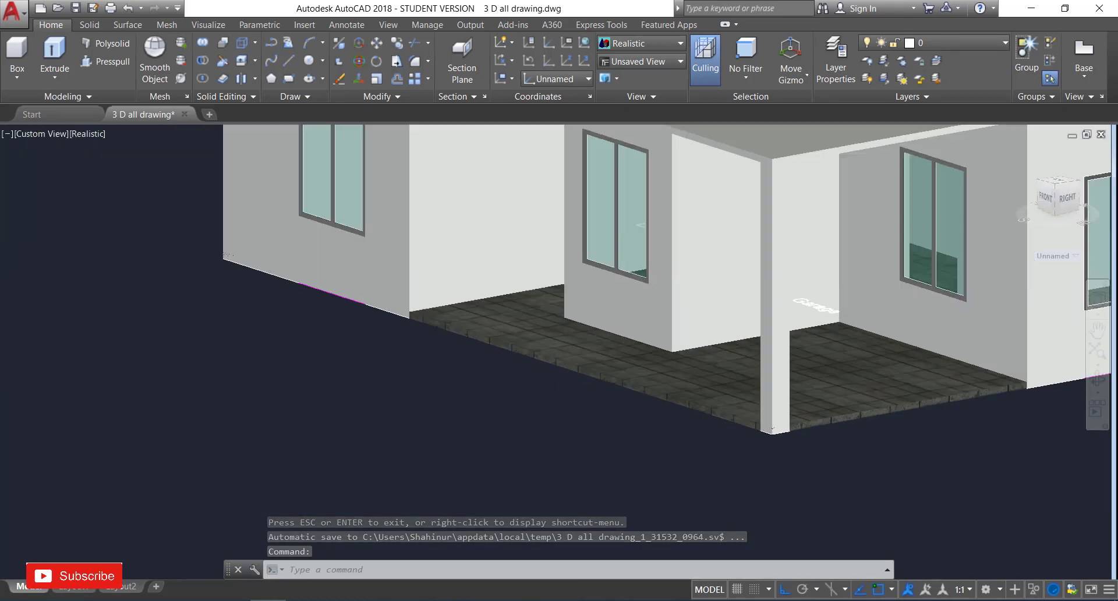
scroll(573, 390, "down", 2)
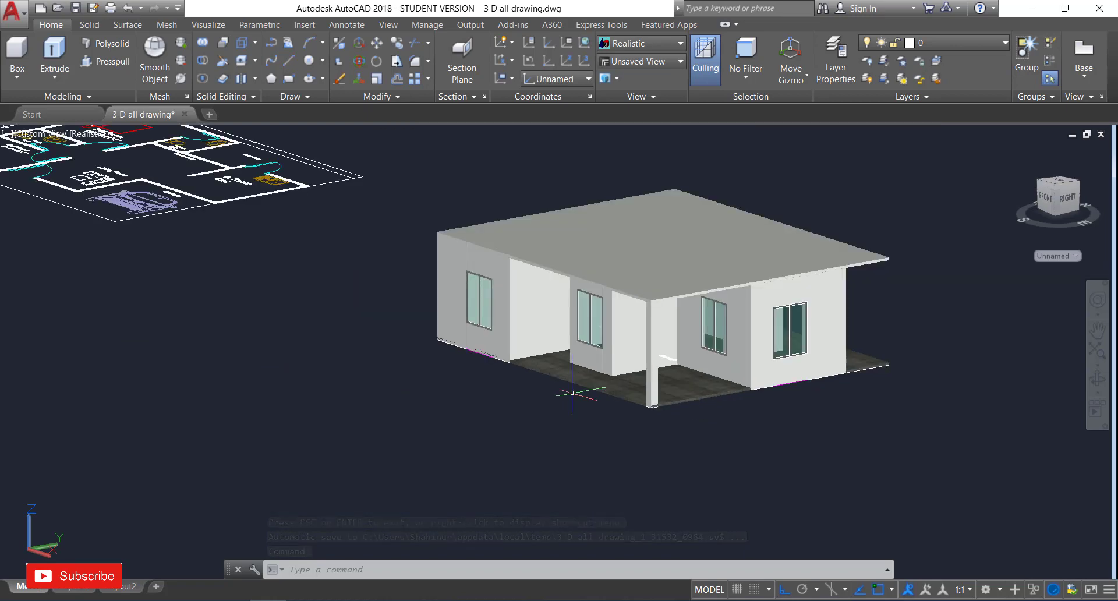
Examine the roofed house from its left side and front, checking the outer walls, windows and open garage.
left_click(1095, 381)
mouse_move(910, 414)
left_mouse_down()
mouse_move(809, 442)
mouse_move(641, 421)
mouse_move(623, 446)
mouse_move(578, 457)
mouse_move(492, 402)
mouse_move(482, 426)
mouse_move(439, 423)
left_mouse_up()
scroll(753, 443, "up", 2)
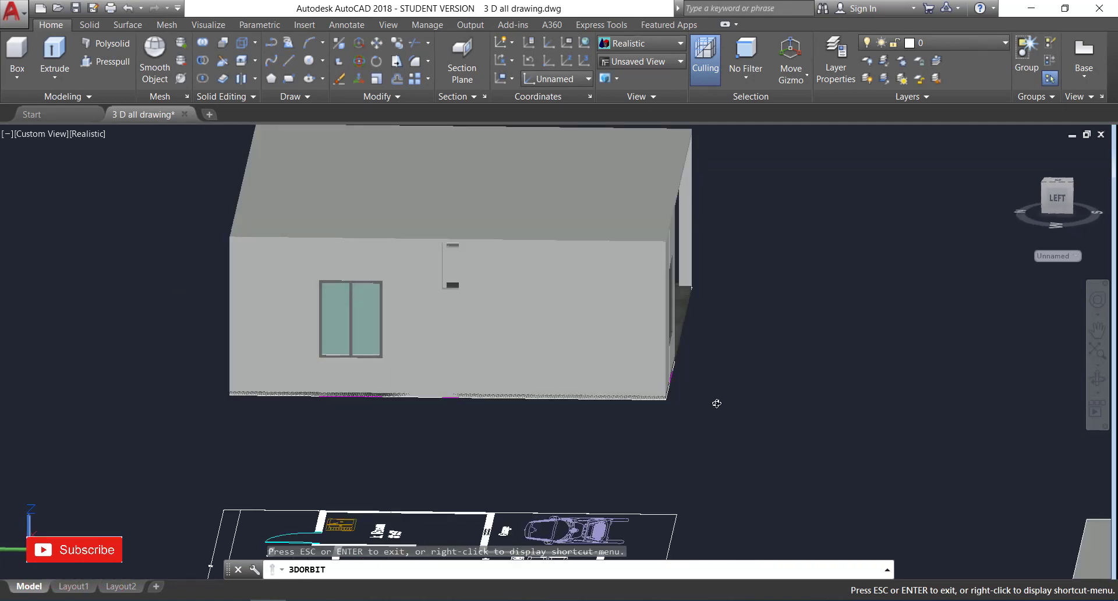
mouse_move(717, 404)
left_mouse_down()
mouse_move(619, 397)
mouse_move(599, 407)
mouse_move(596, 427)
left_mouse_up()
scroll(644, 426, "down", 2)
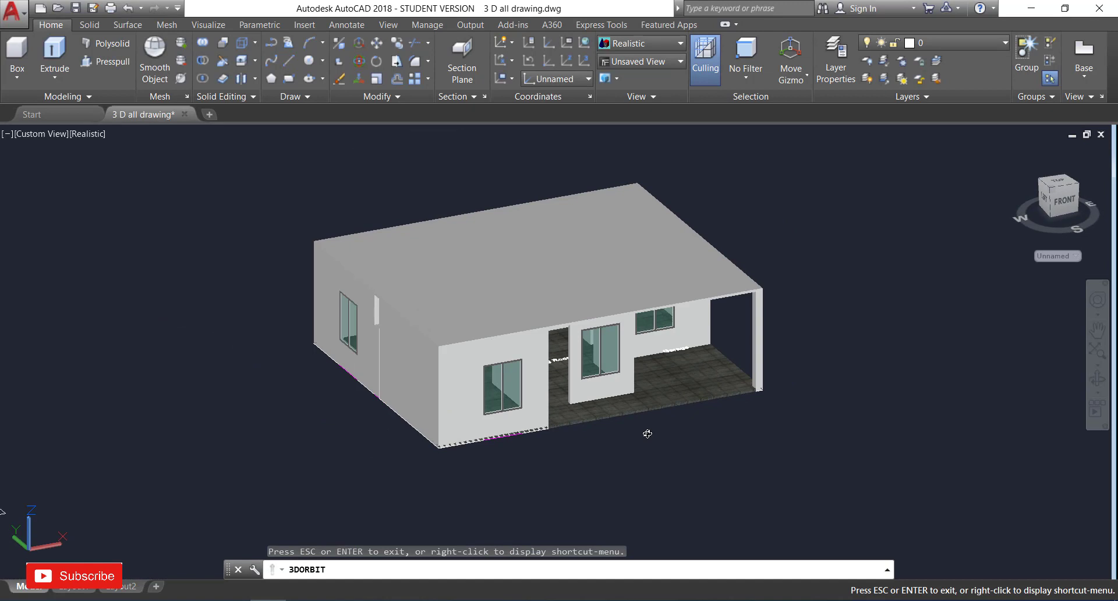
scroll(647, 433, "up", 1)
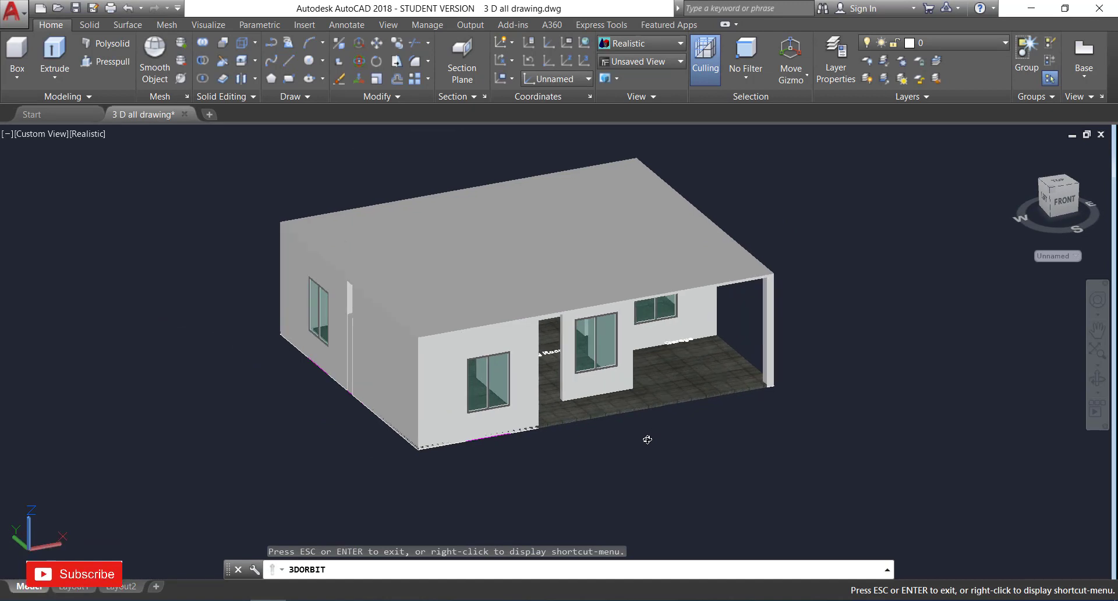
scroll(689, 409, "up", 3)
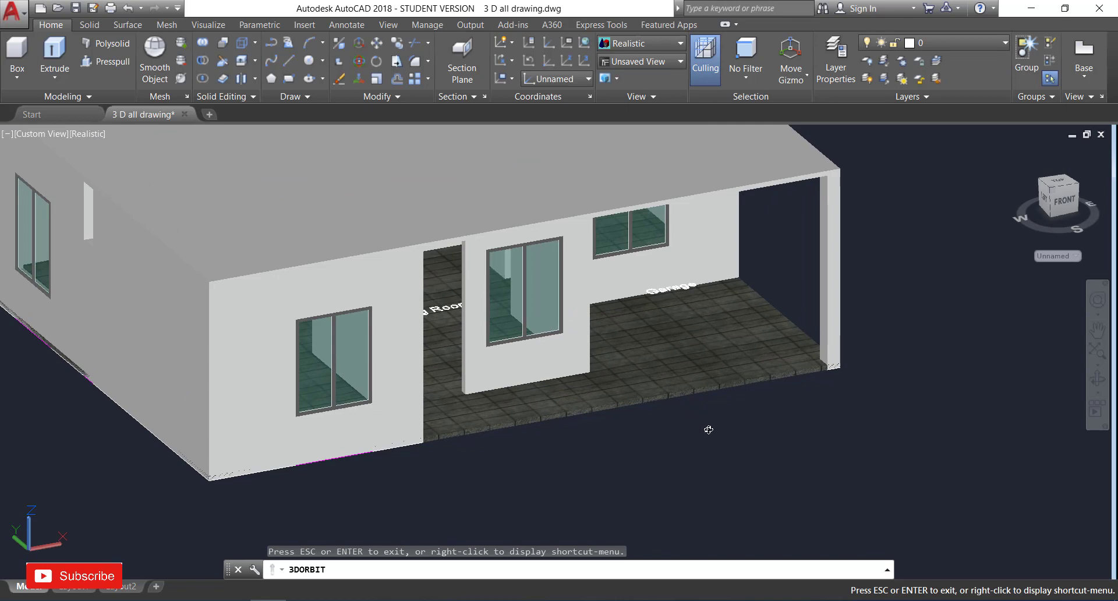
key("Escape")
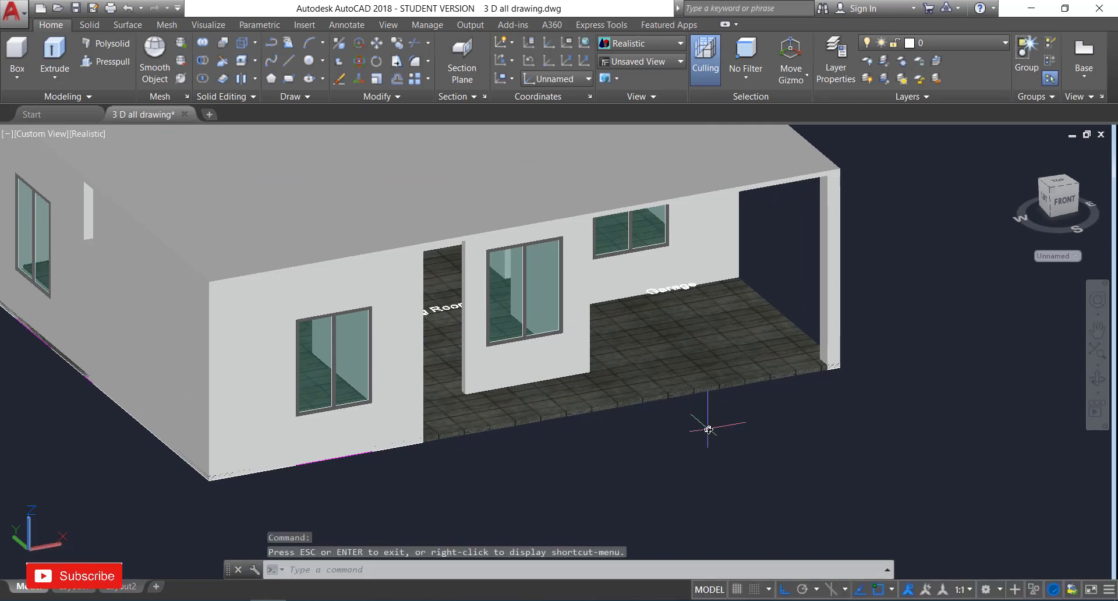
scroll(710, 430, "down", 4)
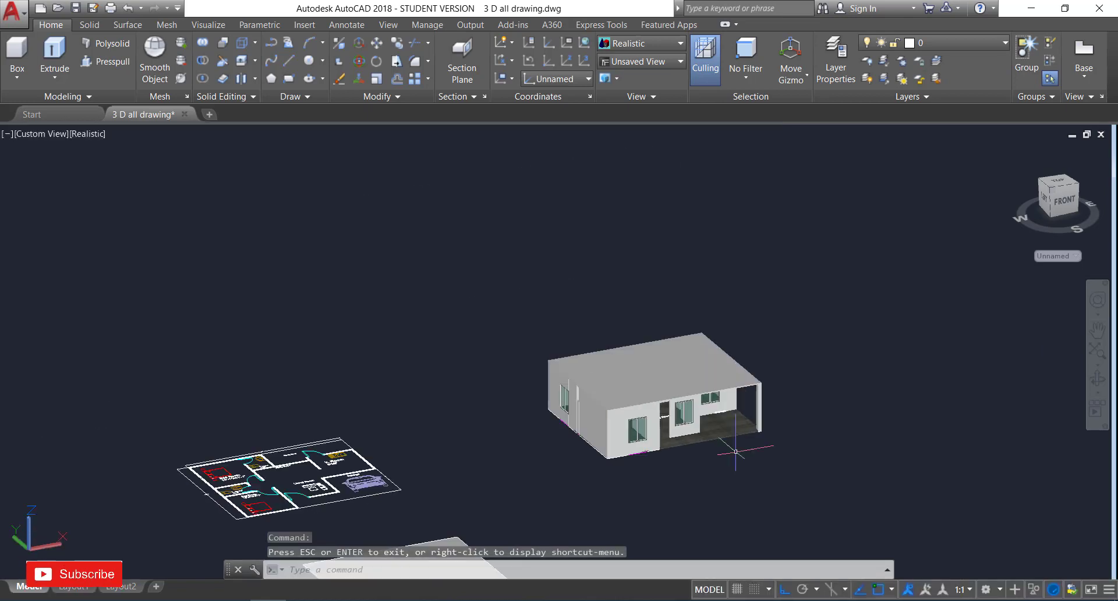
scroll(722, 443, "up", 3)
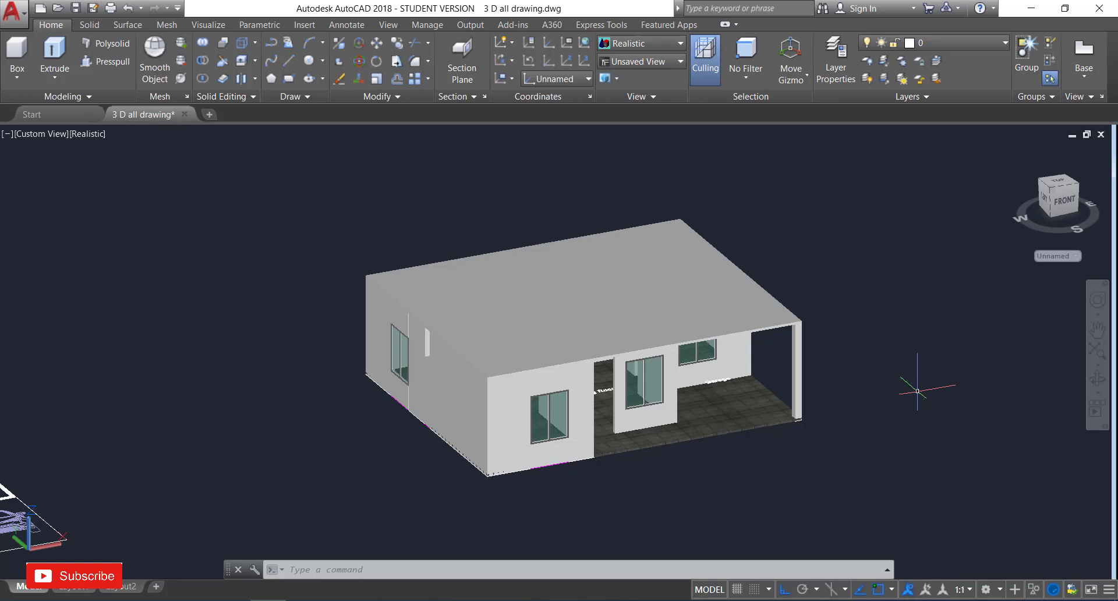
Open the materials browser and show the Autodesk Library's Wall Paint category.
type("MAT")
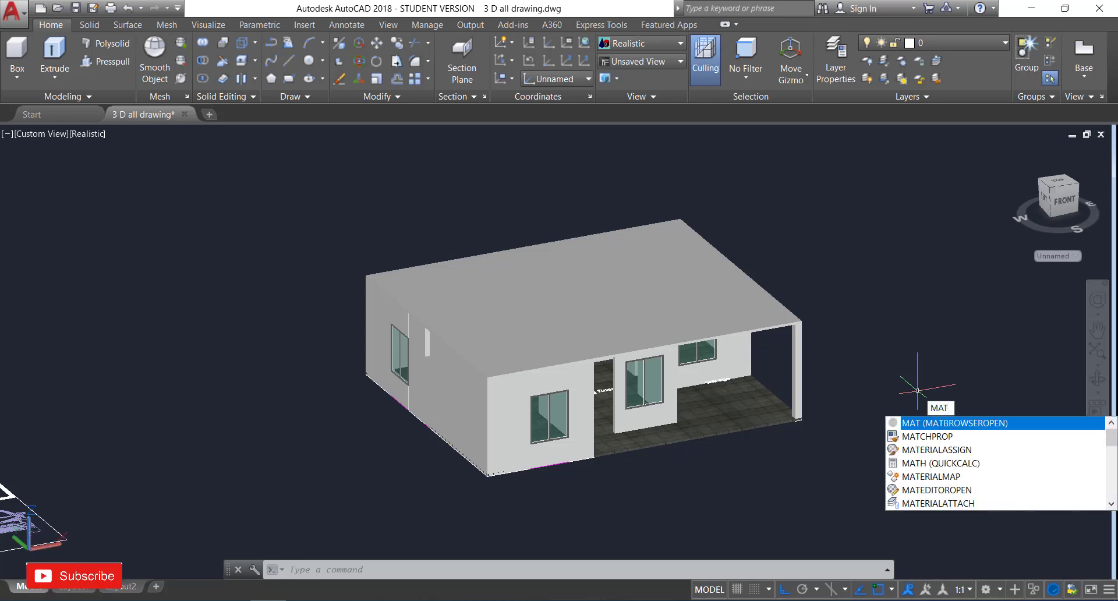
key("Return")
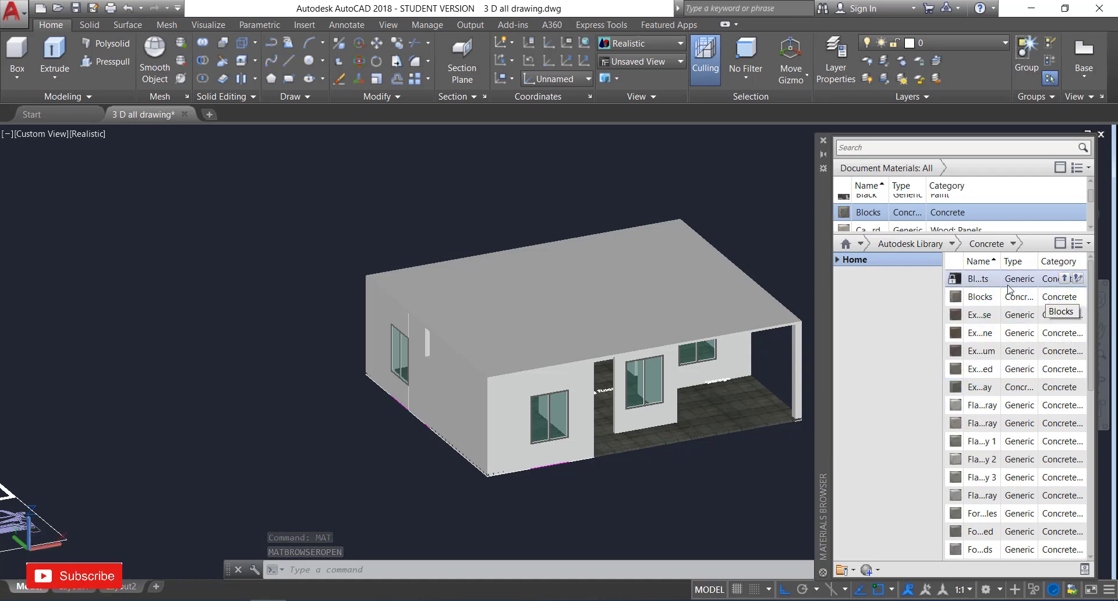
left_click(954, 245)
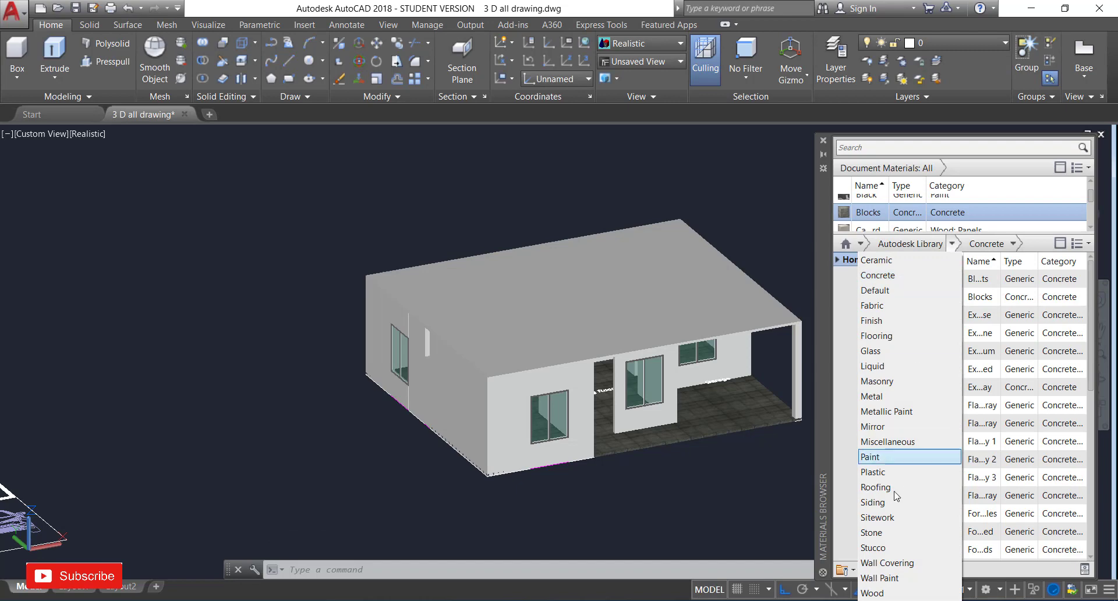
left_click(882, 579)
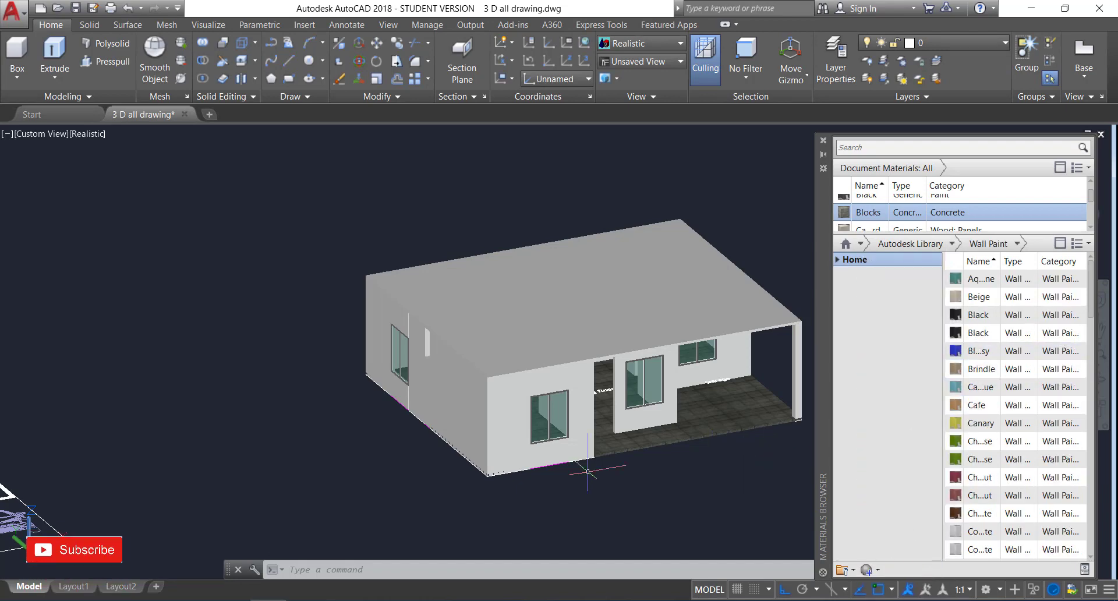
Apply the teal "Aq...ne" wall paint to the front corner wall pieces around the window farthest from the garage.
left_click(487, 434)
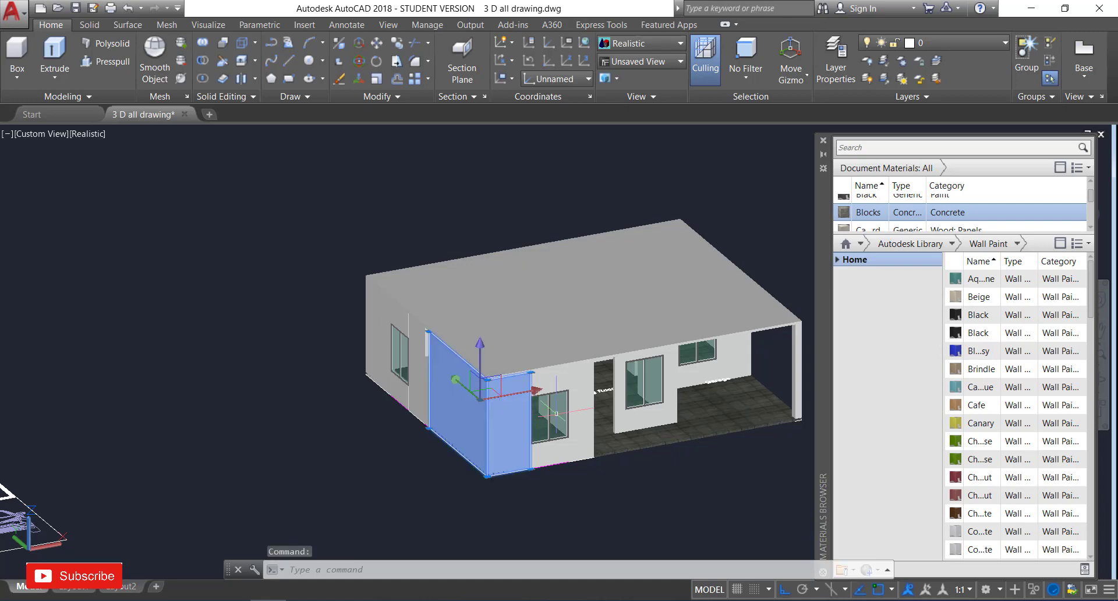
left_click(576, 407)
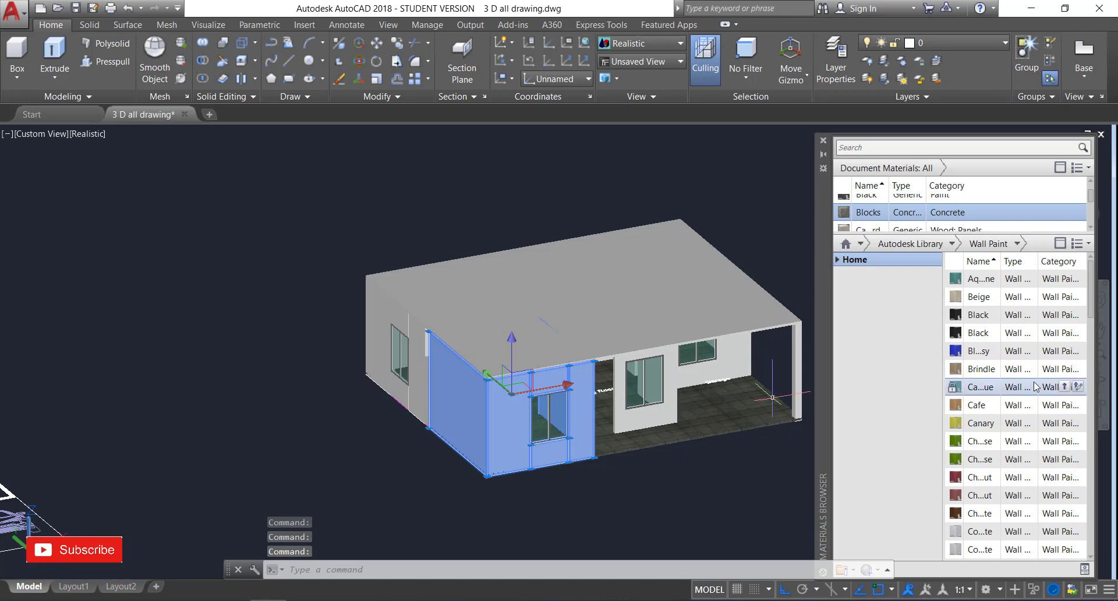
mouse_move(1055, 284)
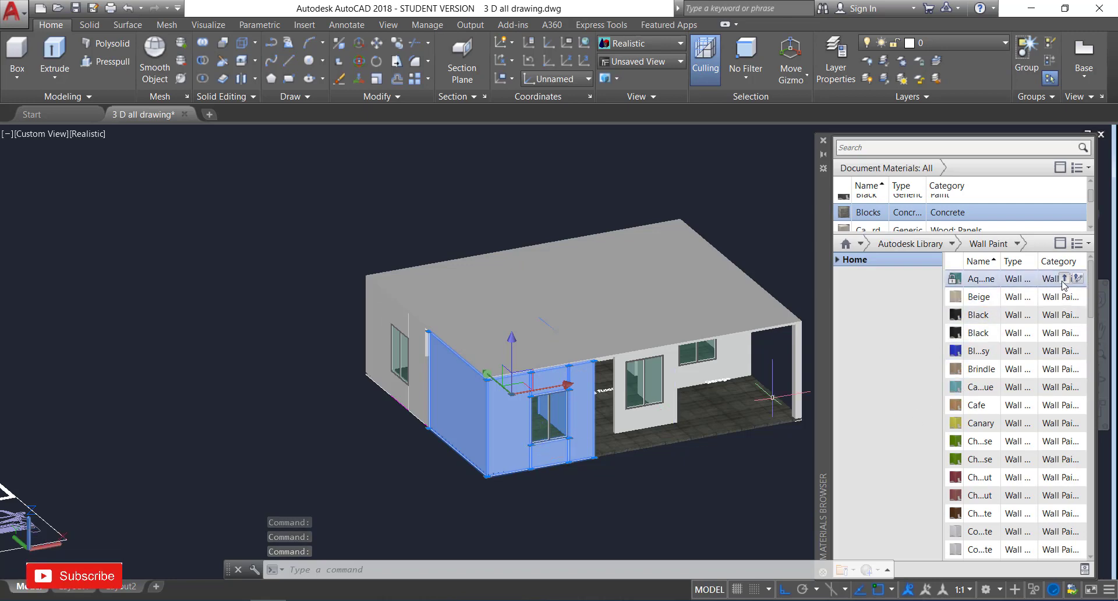
left_click(1064, 280)
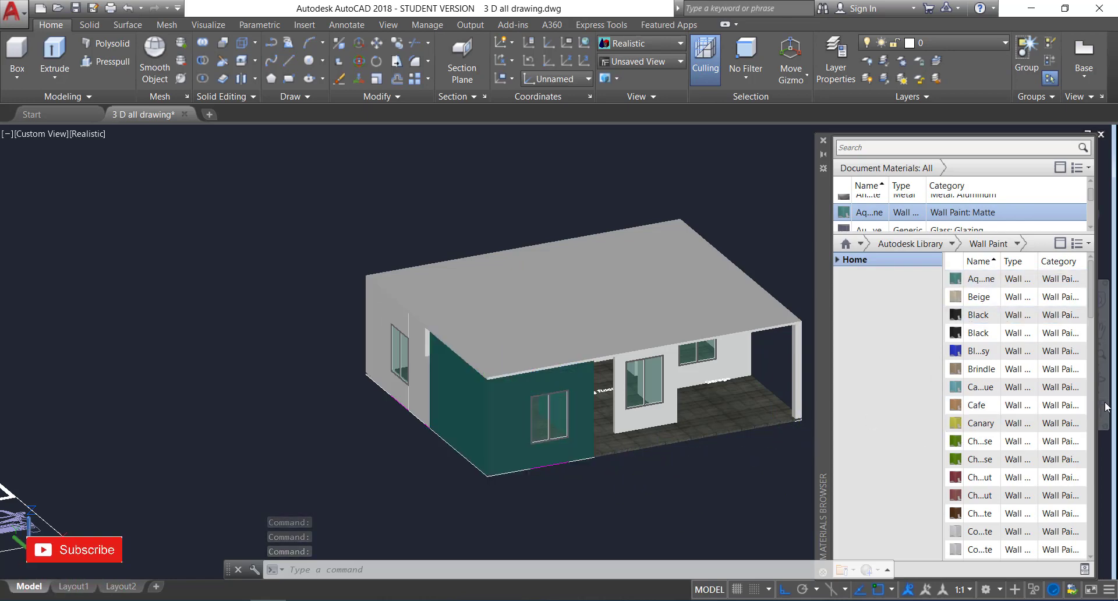
Apply the teal "Aq...ne" wall paint to the wall pieces around the middle front window and the wall behind the garage.
left_click(1100, 378)
left_click_drag(672, 524, 539, 491)
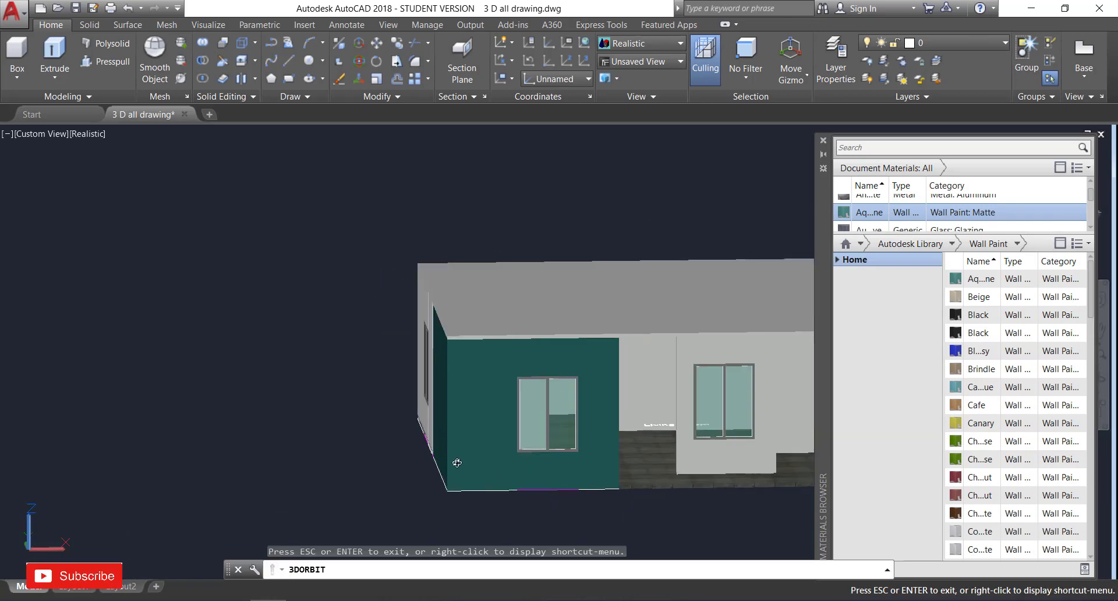
left_click_drag(373, 409, 427, 445)
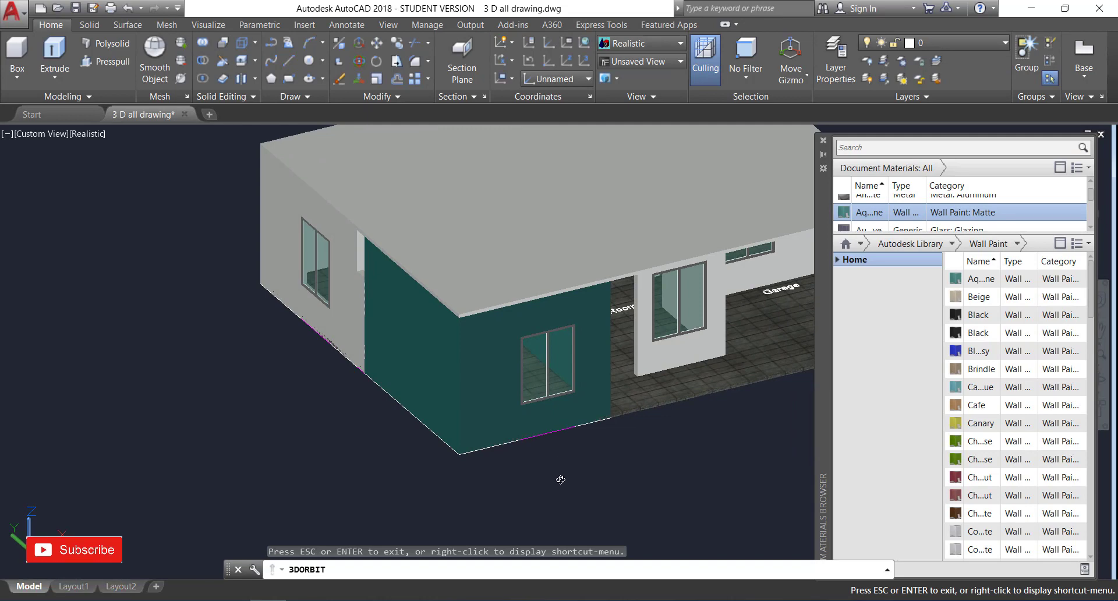
key("Escape")
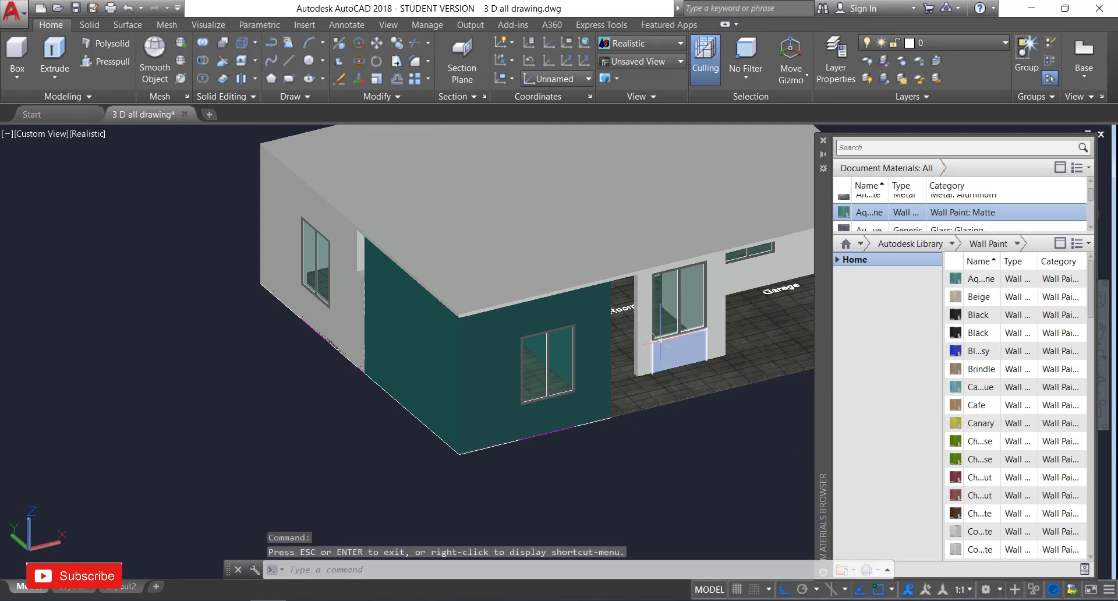
left_click(655, 358)
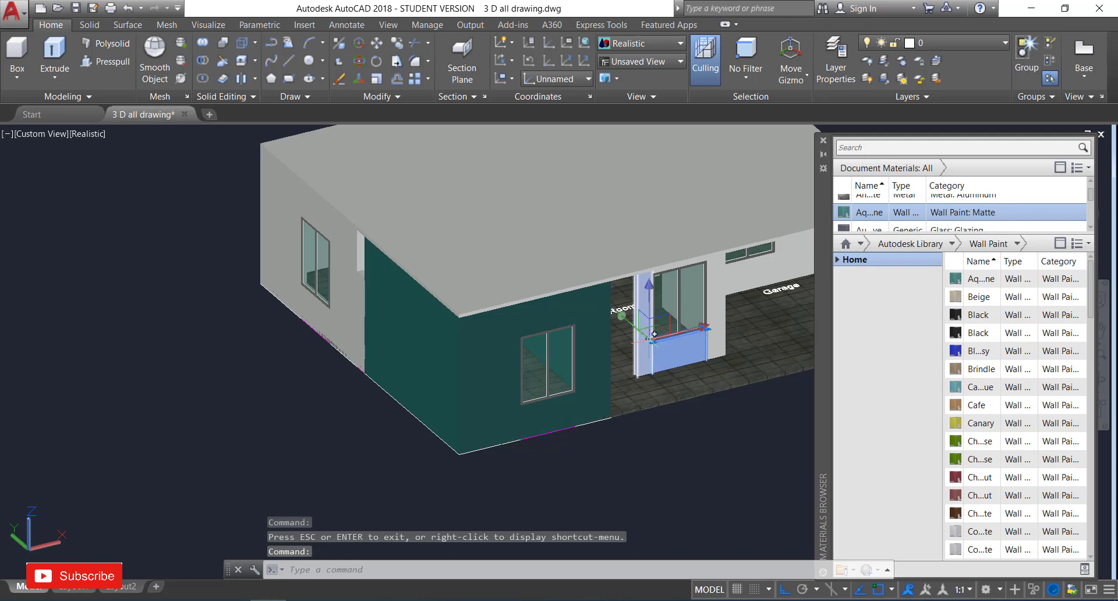
left_click(650, 336)
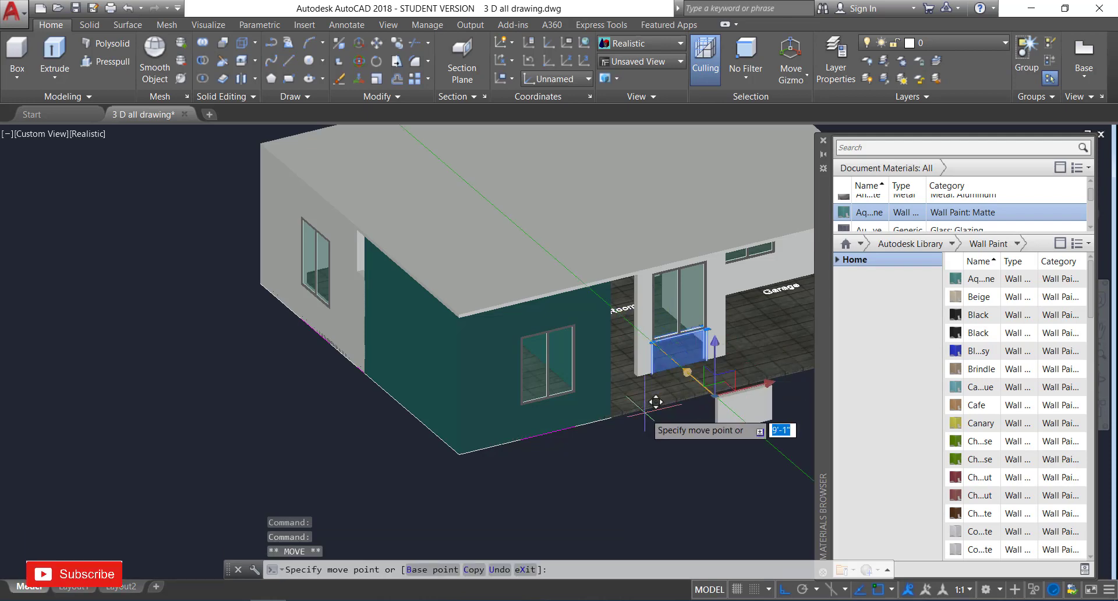
key("Escape")
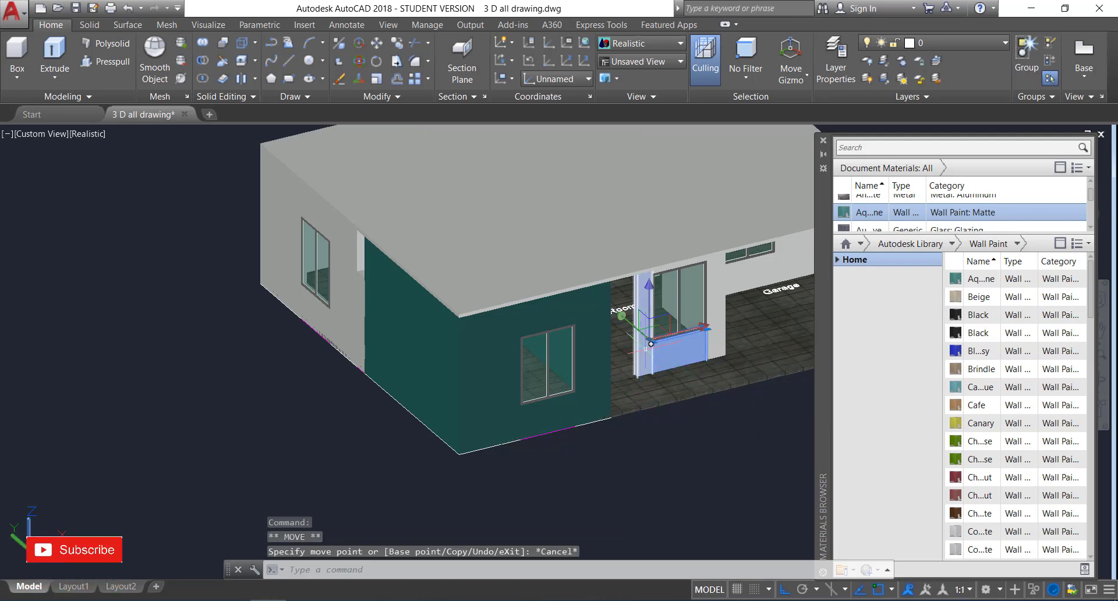
left_click(717, 306)
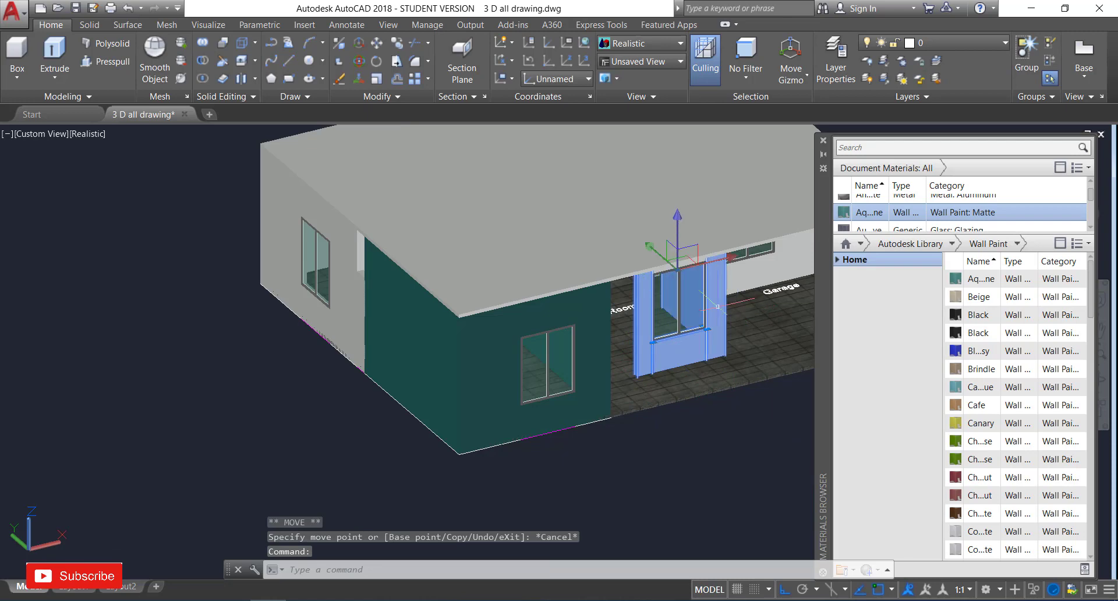
scroll(701, 259, "up", 6)
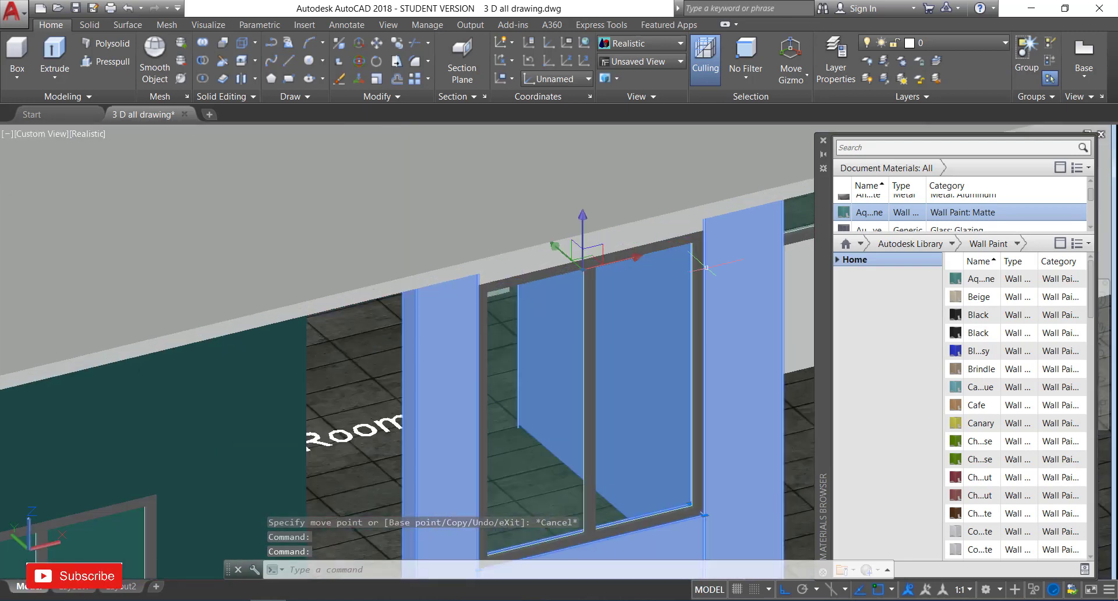
left_click(636, 174)
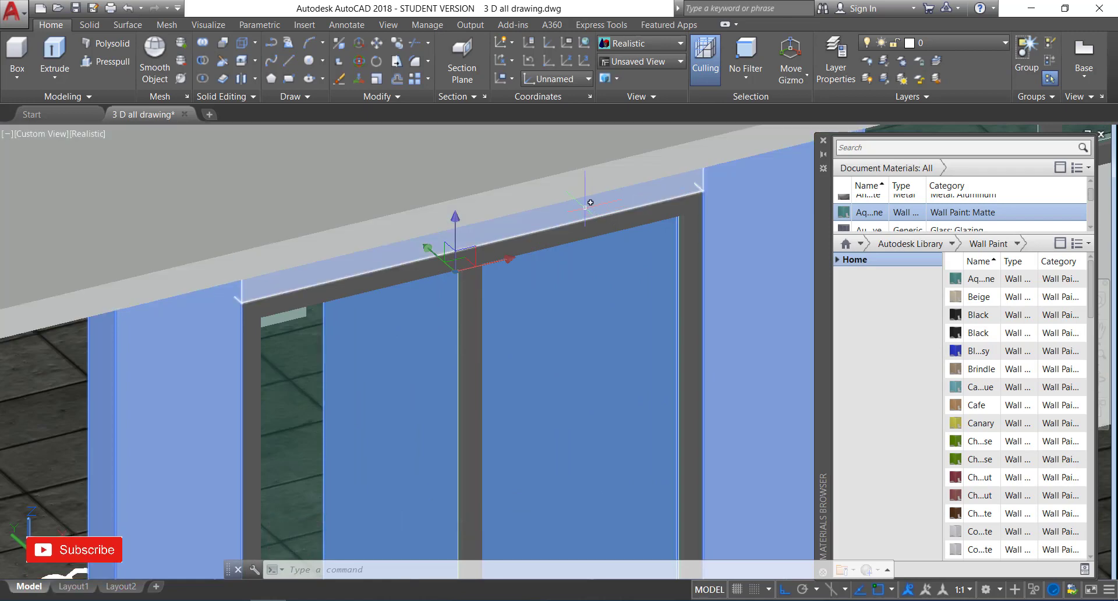
left_click(496, 391)
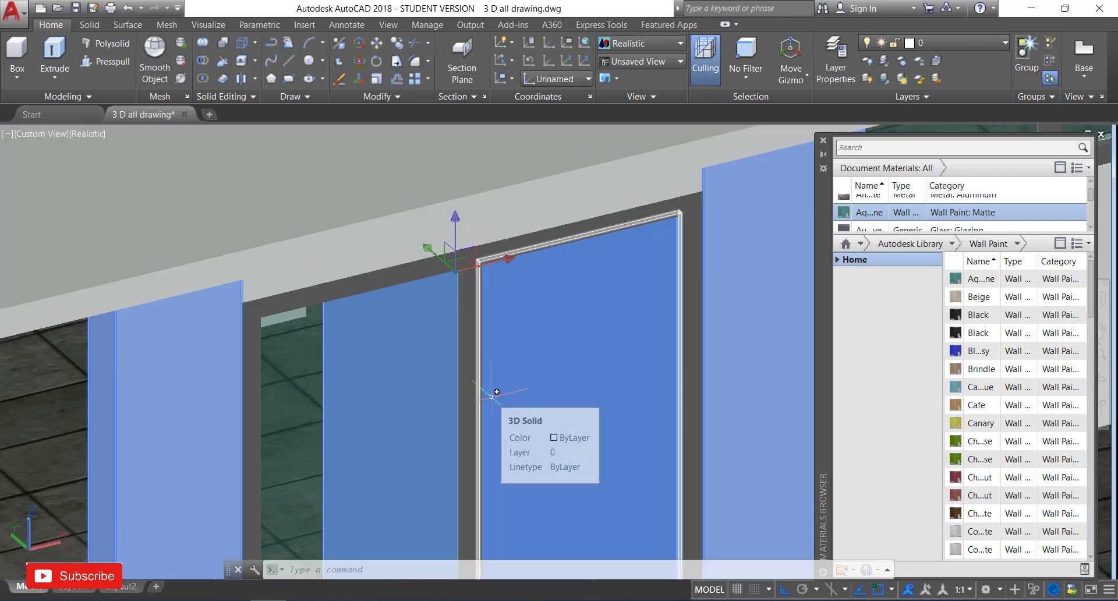
scroll(496, 392, "down", 4)
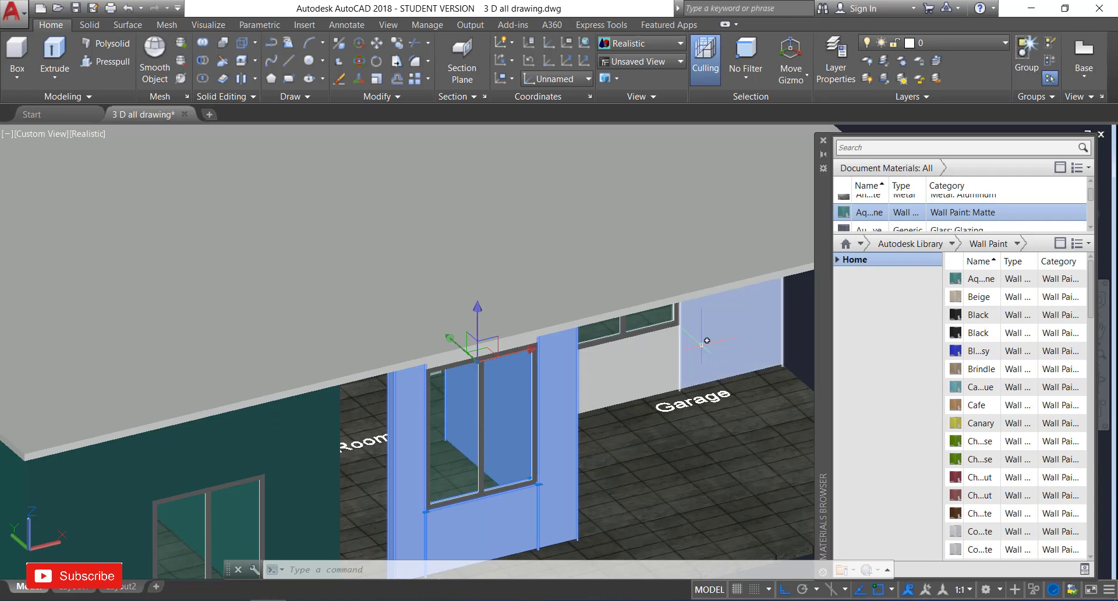
left_click(610, 375)
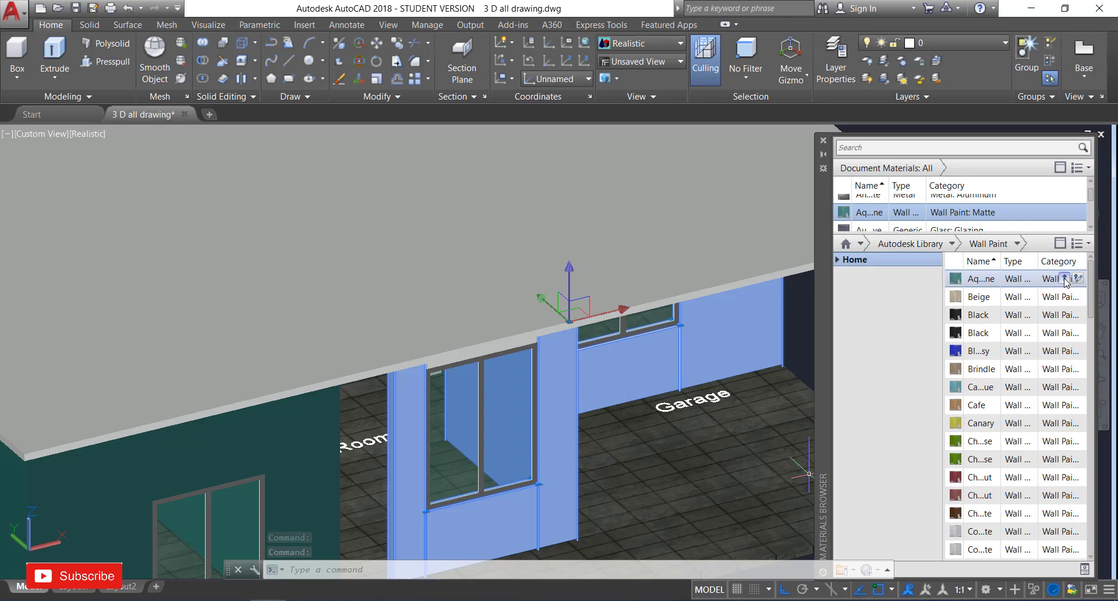
left_click(1064, 278)
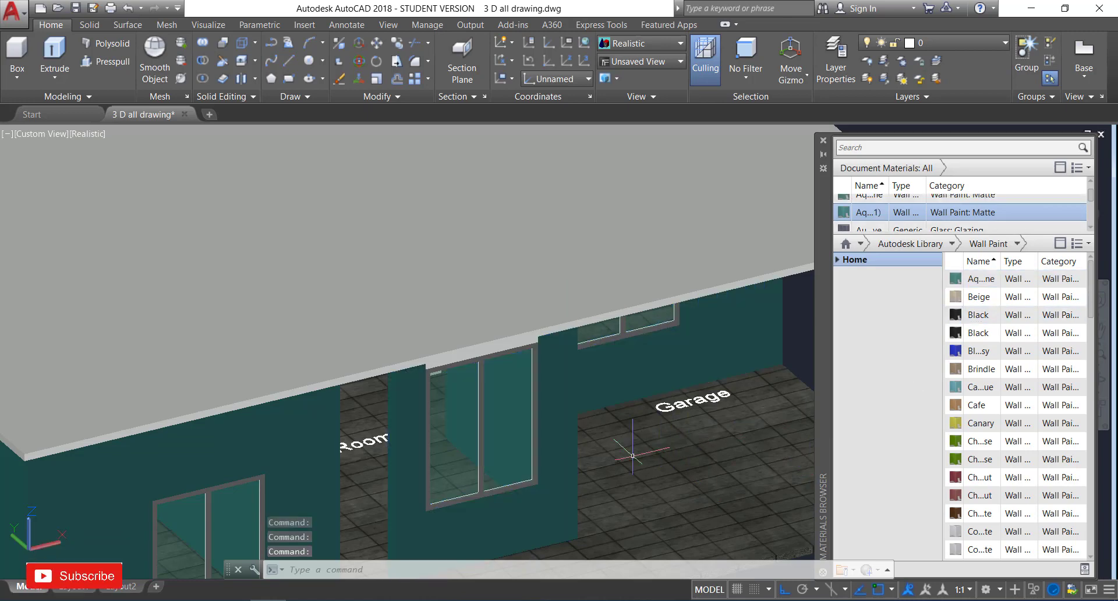
Apply the "Aq...ne" wall paint to the two wall pieces above the middle front window and the garage window.
scroll(632, 455, "down", 5)
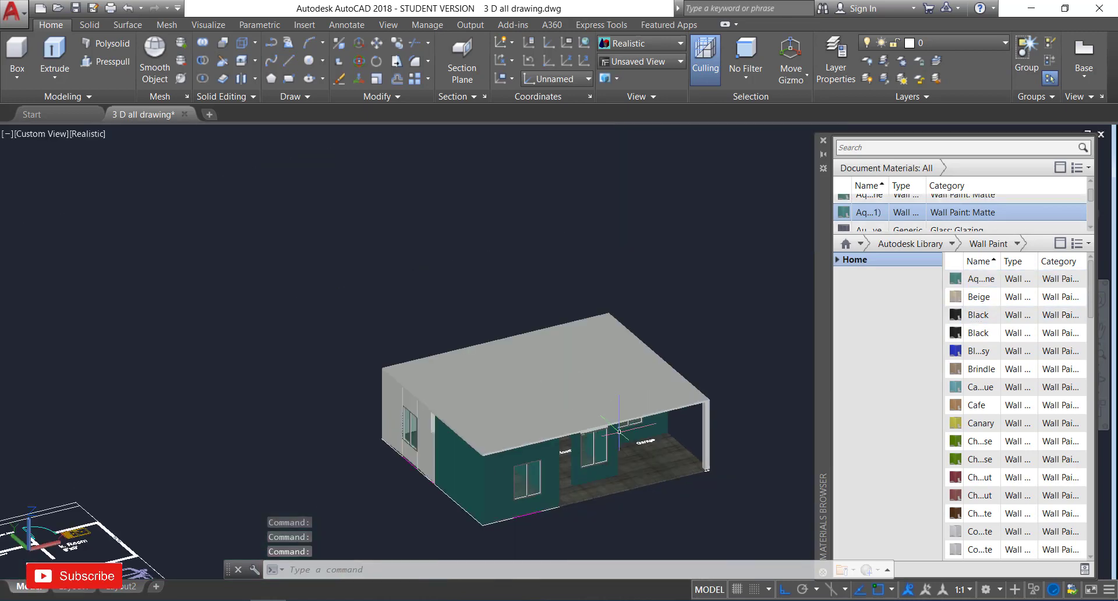
left_click(1102, 382)
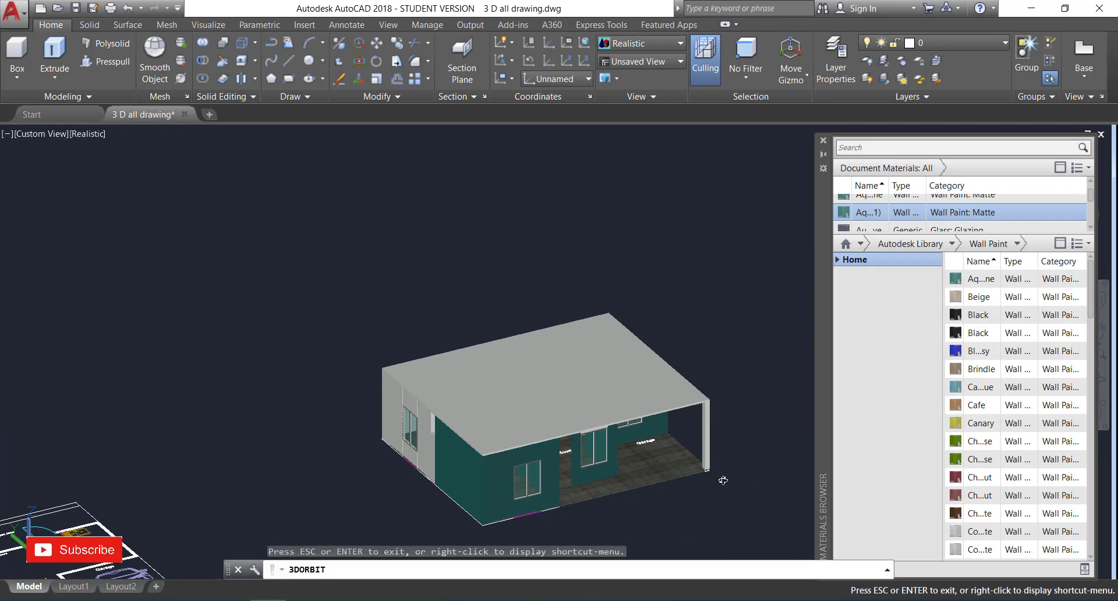
left_click_drag(721, 479, 639, 453)
scroll(638, 453, "up", 3)
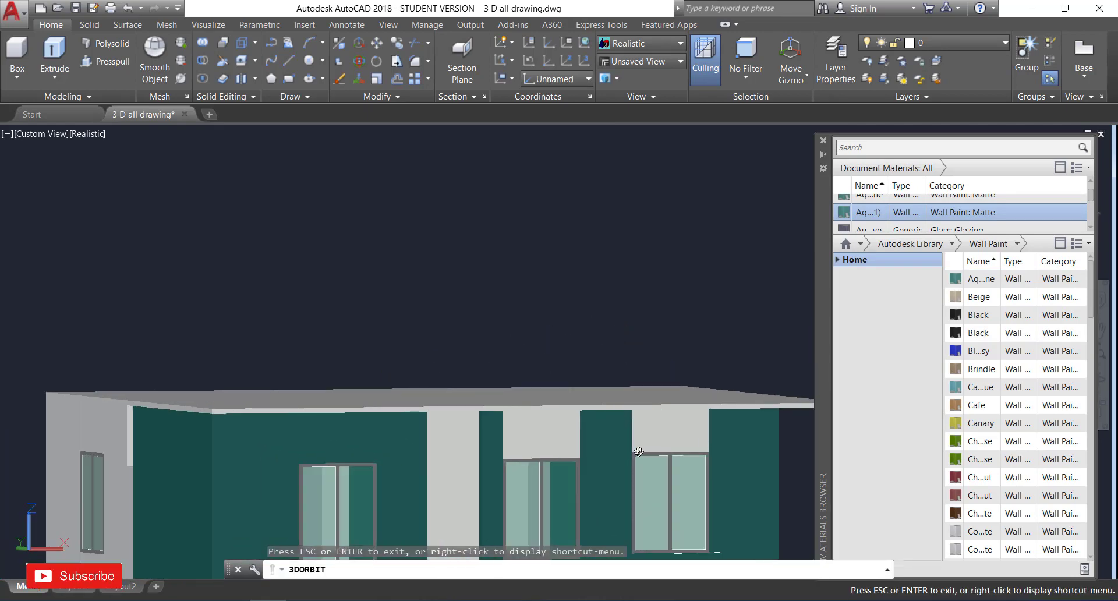
left_click_drag(454, 430, 424, 524)
scroll(534, 433, "down", 6)
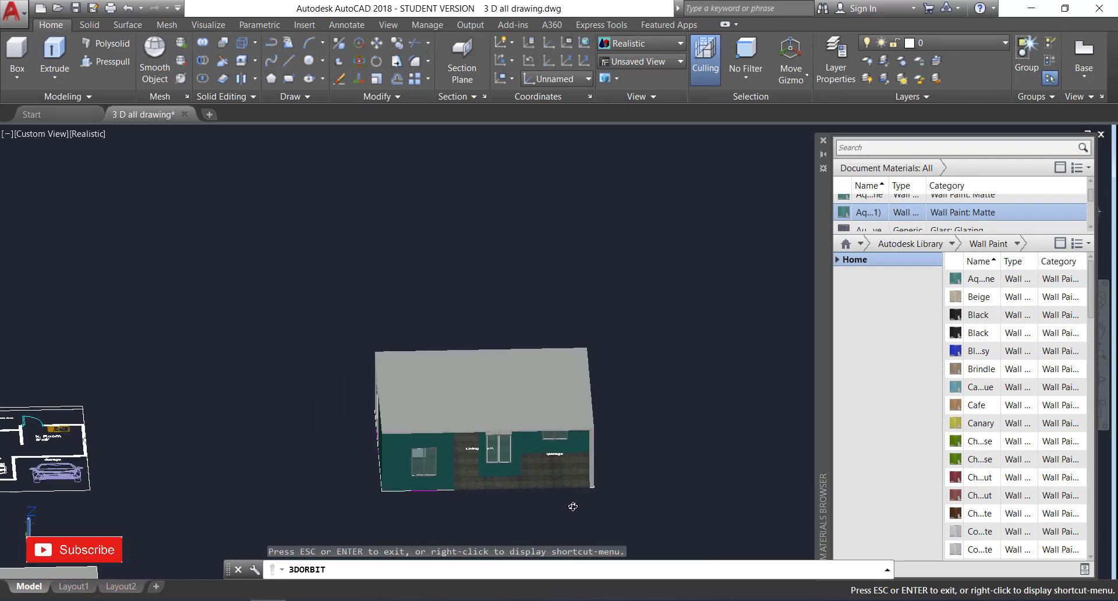
scroll(573, 506, "up", 5)
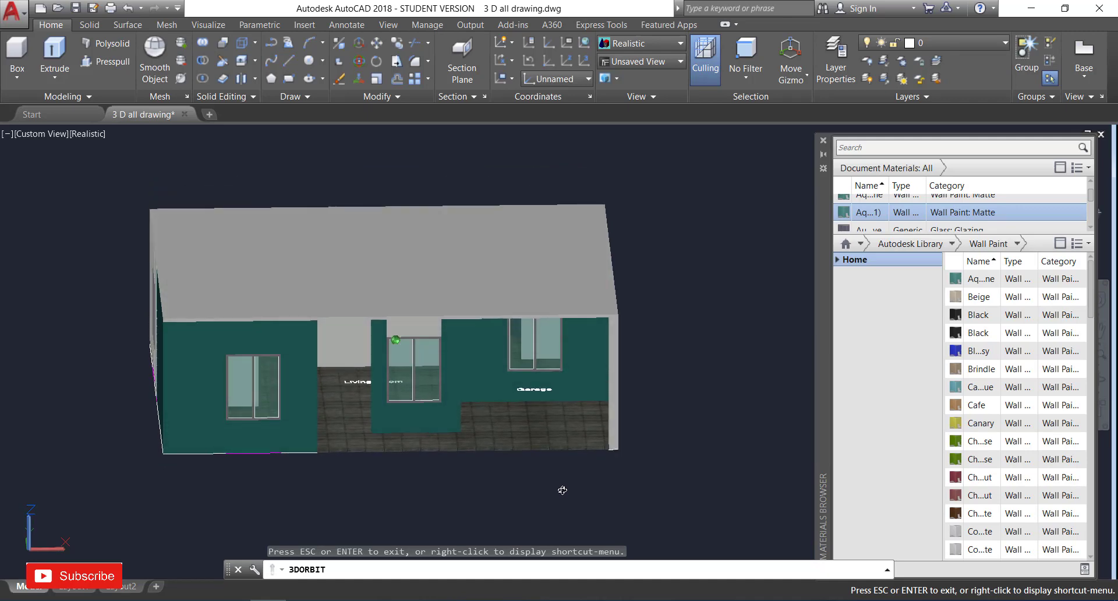
left_click_drag(563, 490, 551, 469)
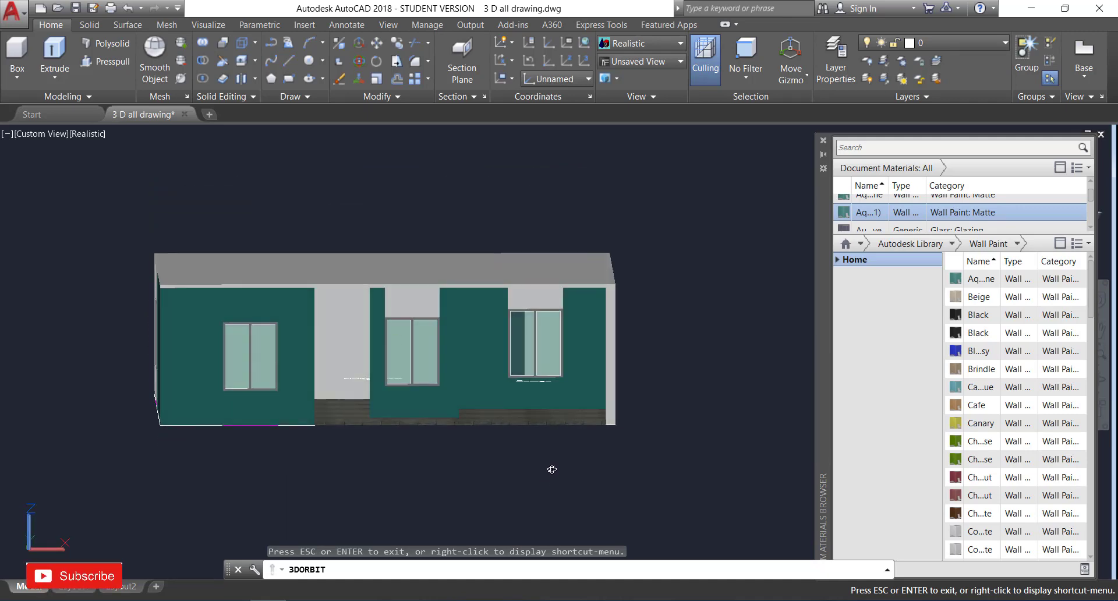
key("Escape")
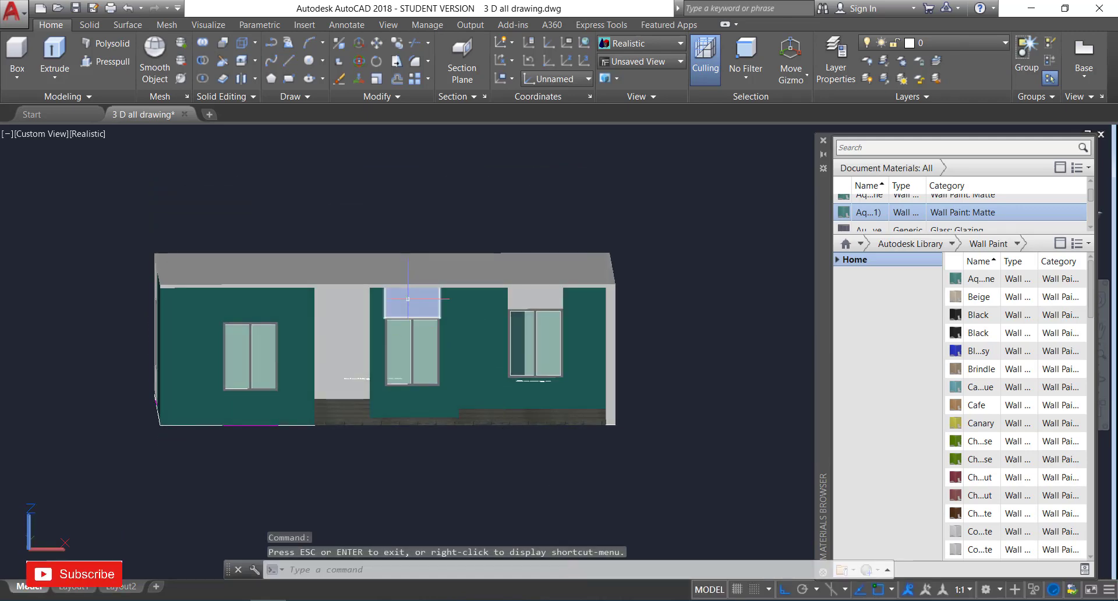
left_click(549, 294)
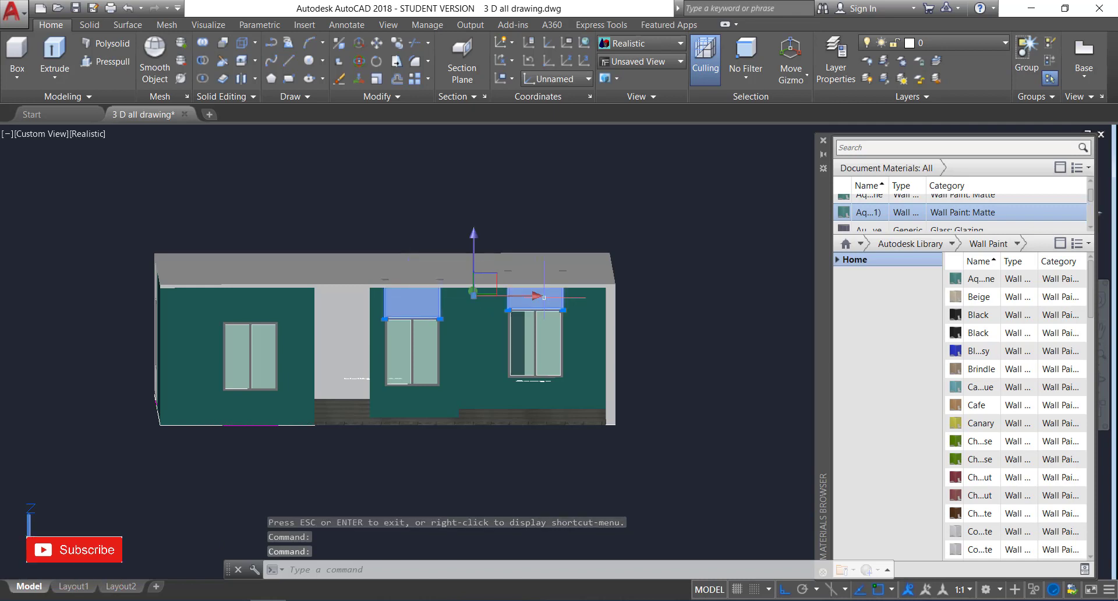
left_click(1065, 279)
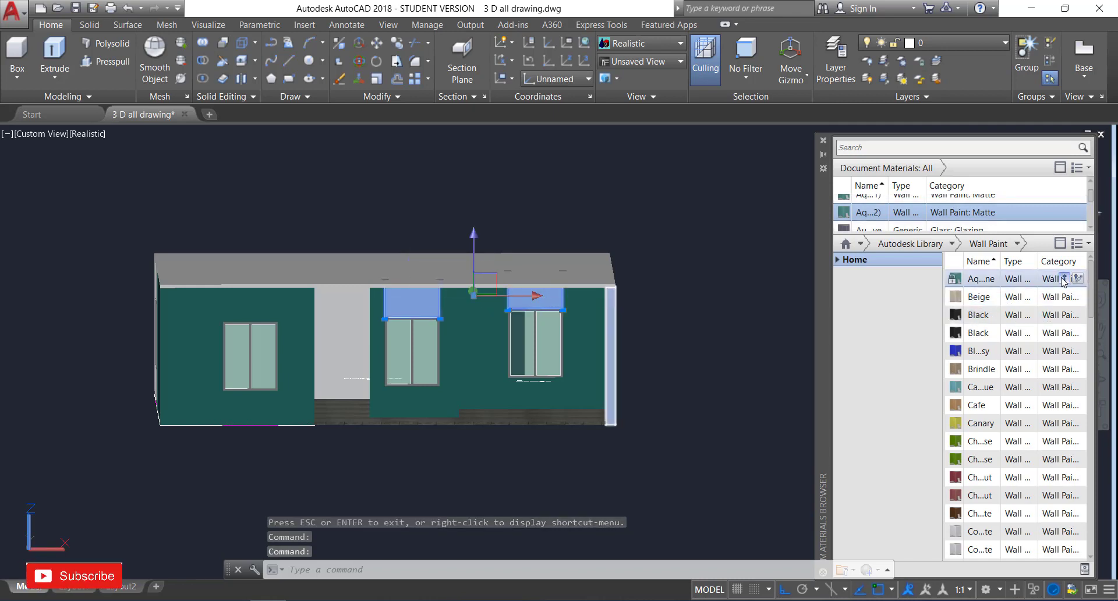
key("Escape")
Apply the "Beige" wall paint to the rear walls, the open-area walls and the adjoining wall pieces around the garage-side window.
scroll(629, 434, "down", 8)
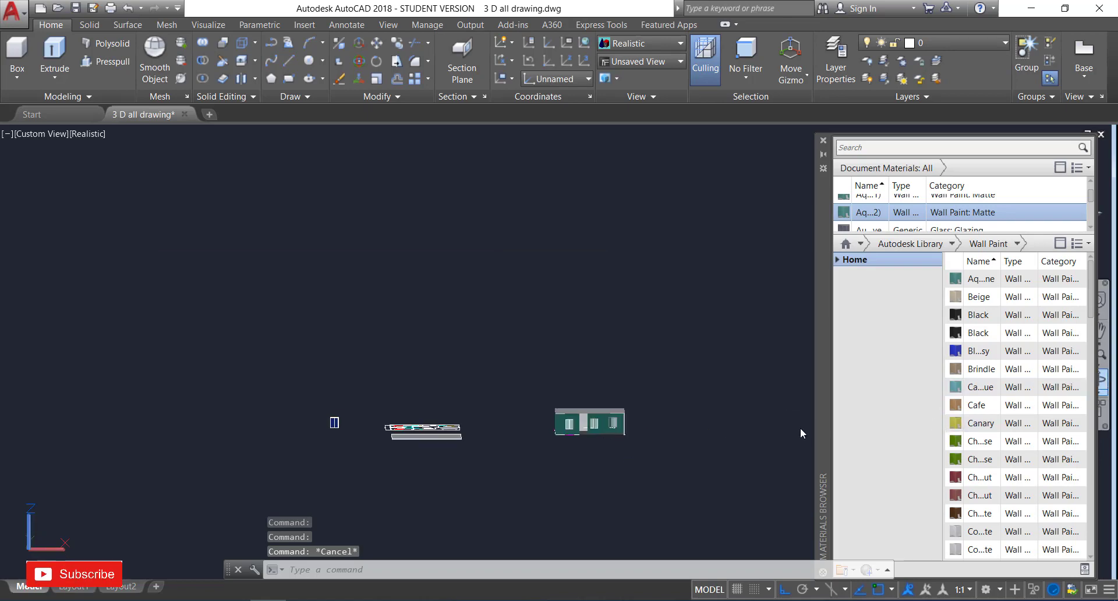
middle_click_drag(801, 431, 612, 445, "shift")
left_click_drag(613, 446, 527, 340)
scroll(589, 457, "up", 6)
scroll(528, 339, "down", 4)
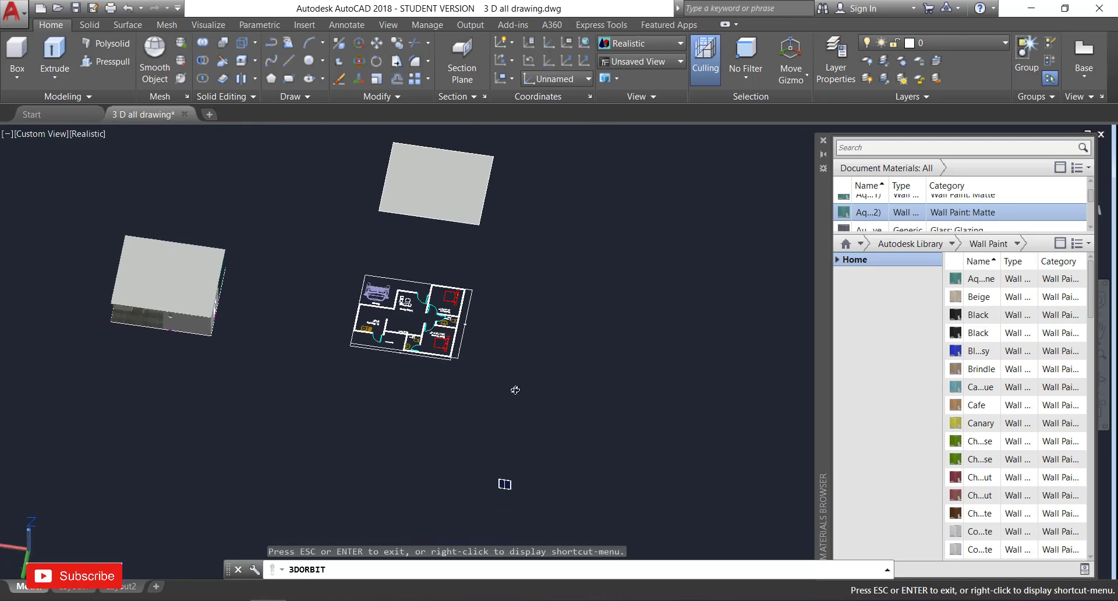
scroll(157, 348, "up", 8)
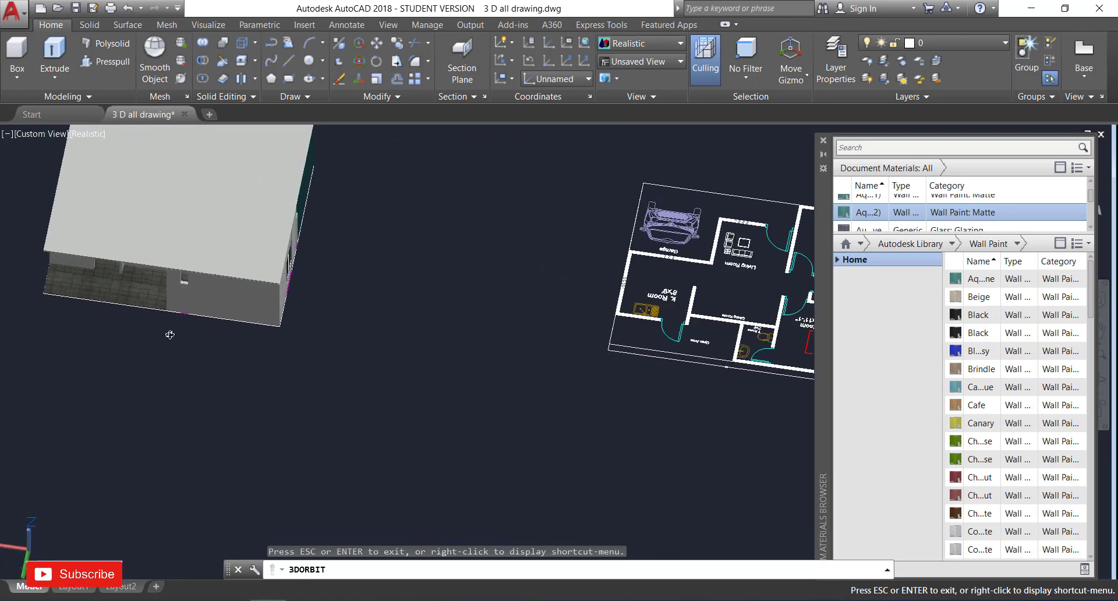
scroll(250, 362, "down", 10)
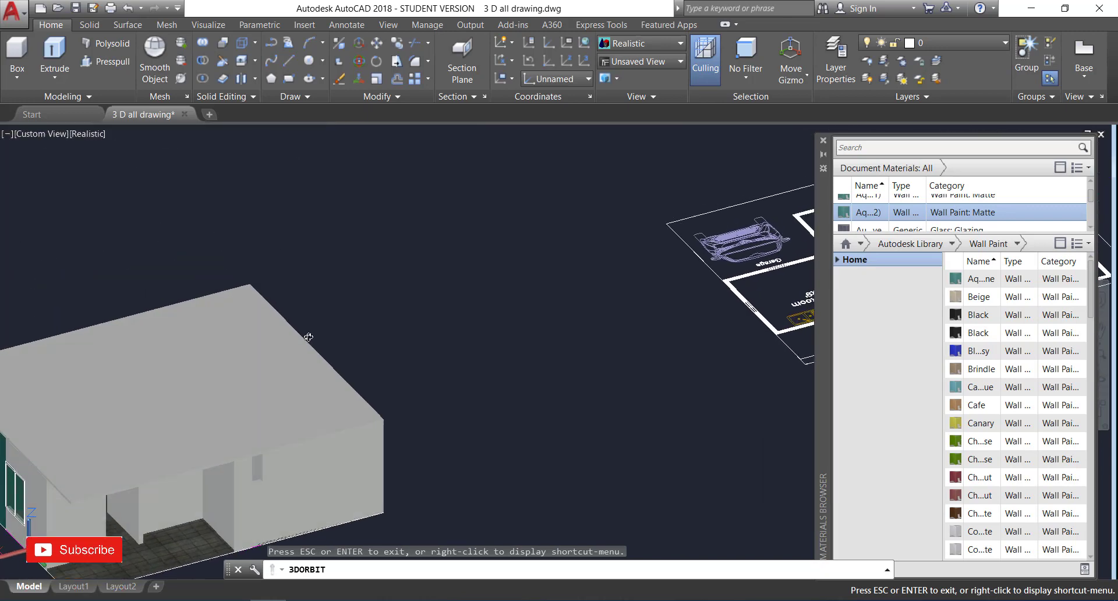
scroll(275, 418, "up", 6)
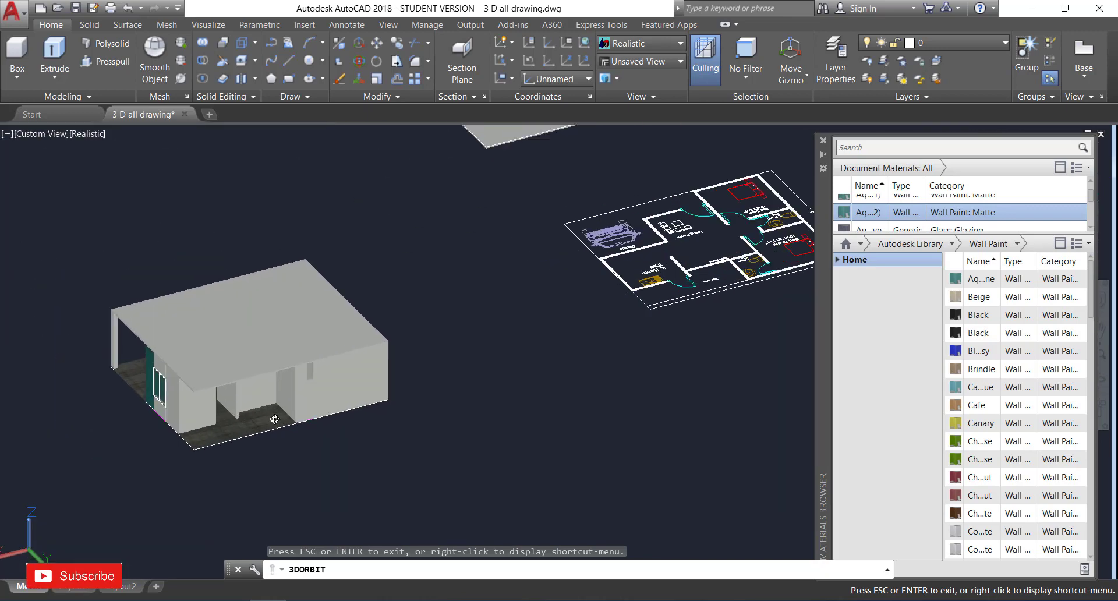
scroll(275, 418, "up", 2)
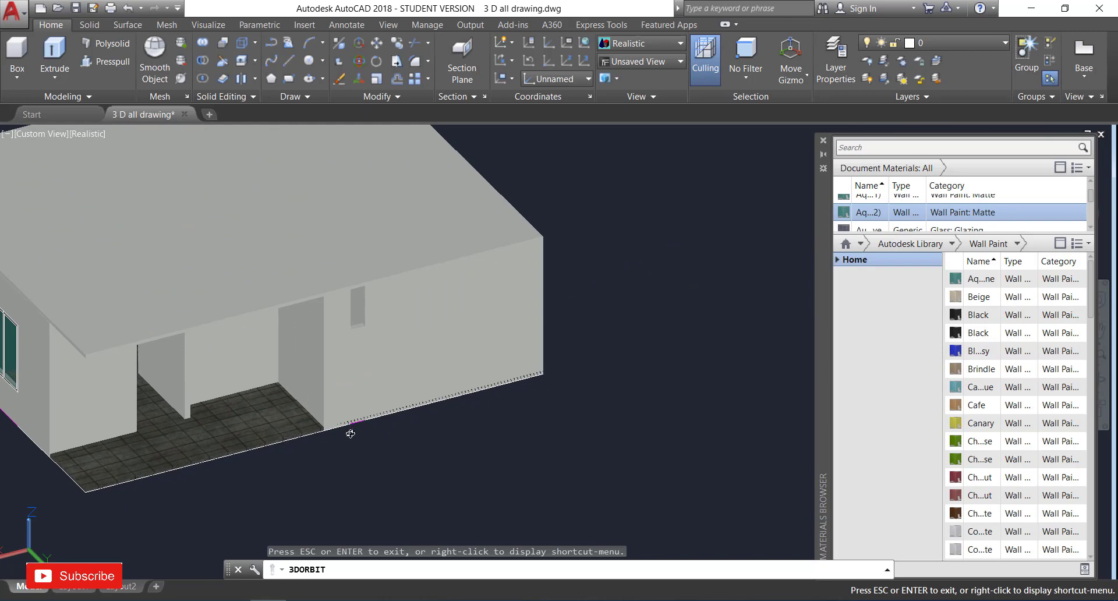
key("Escape")
left_click(356, 366, "ctrl")
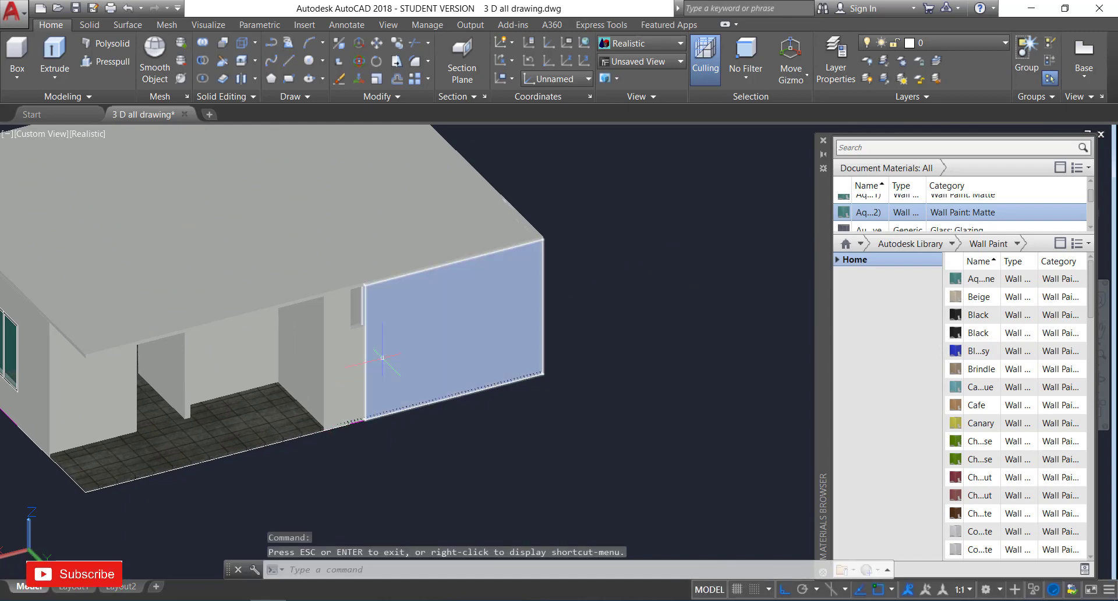
left_click(342, 370)
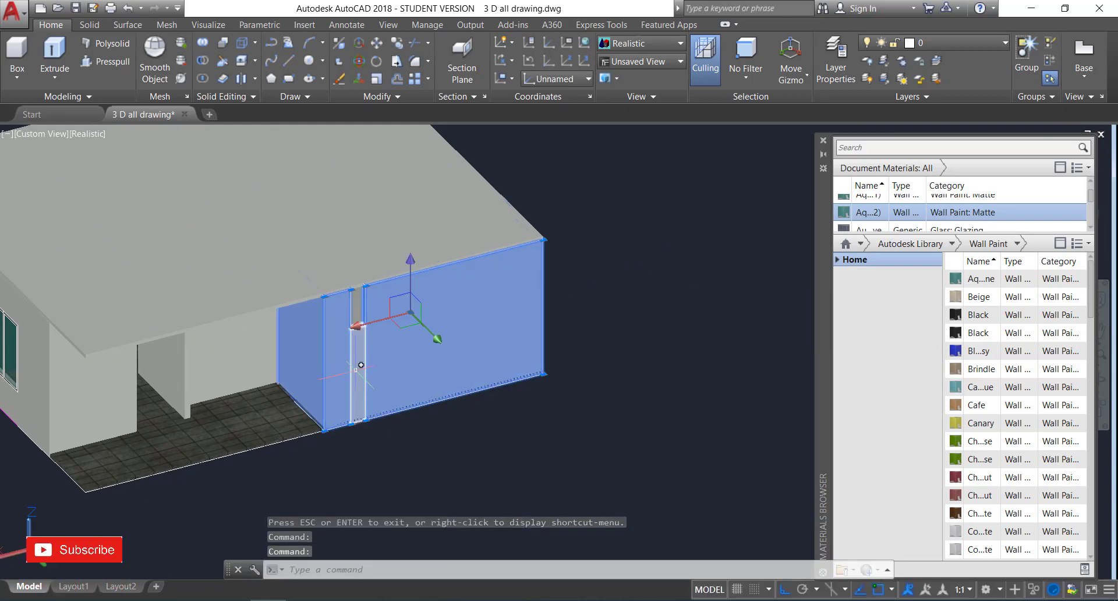
left_click(360, 368)
left_click(235, 367)
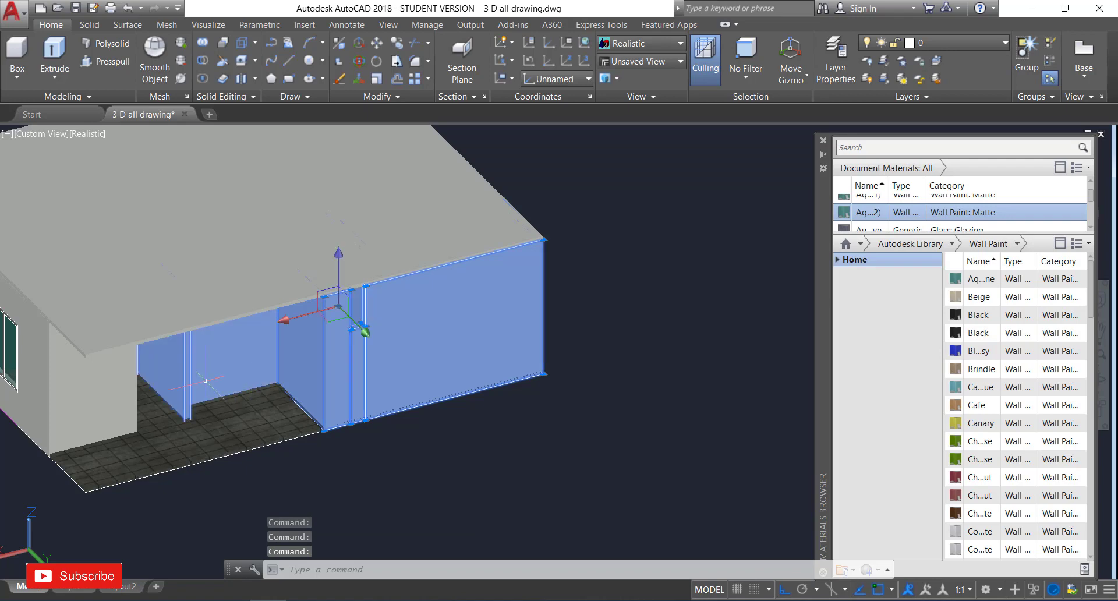
left_click(106, 391)
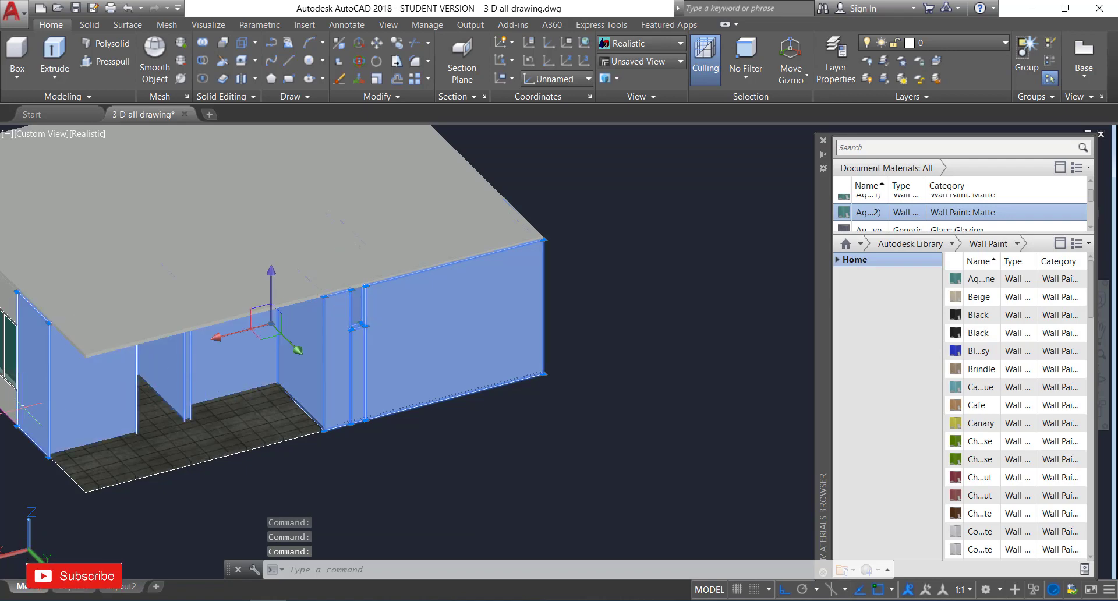
scroll(111, 412, "down", 2)
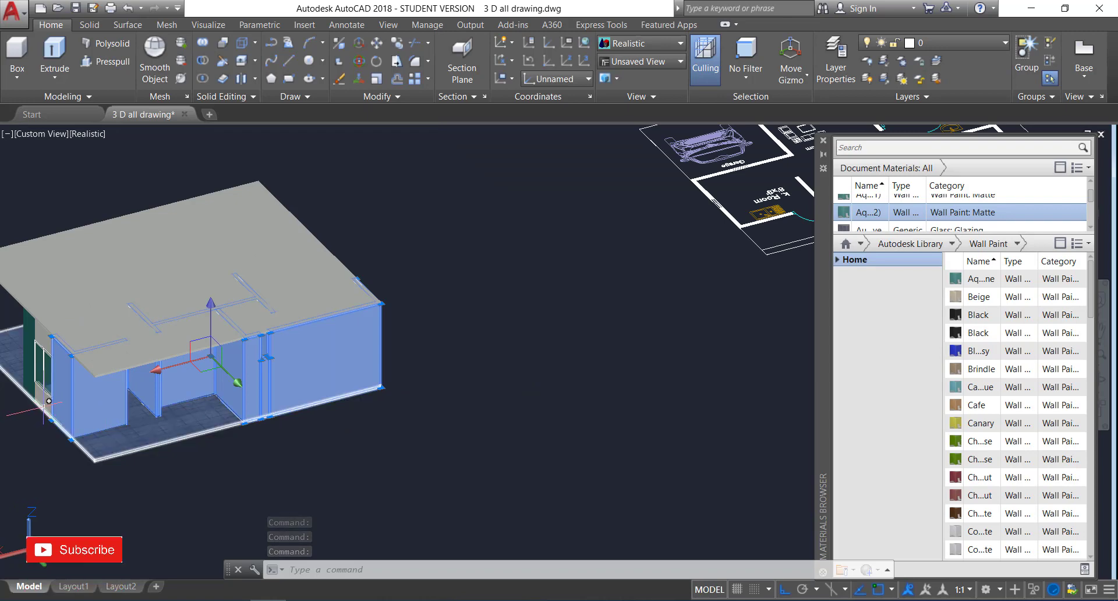
scroll(38, 411, "up", 3)
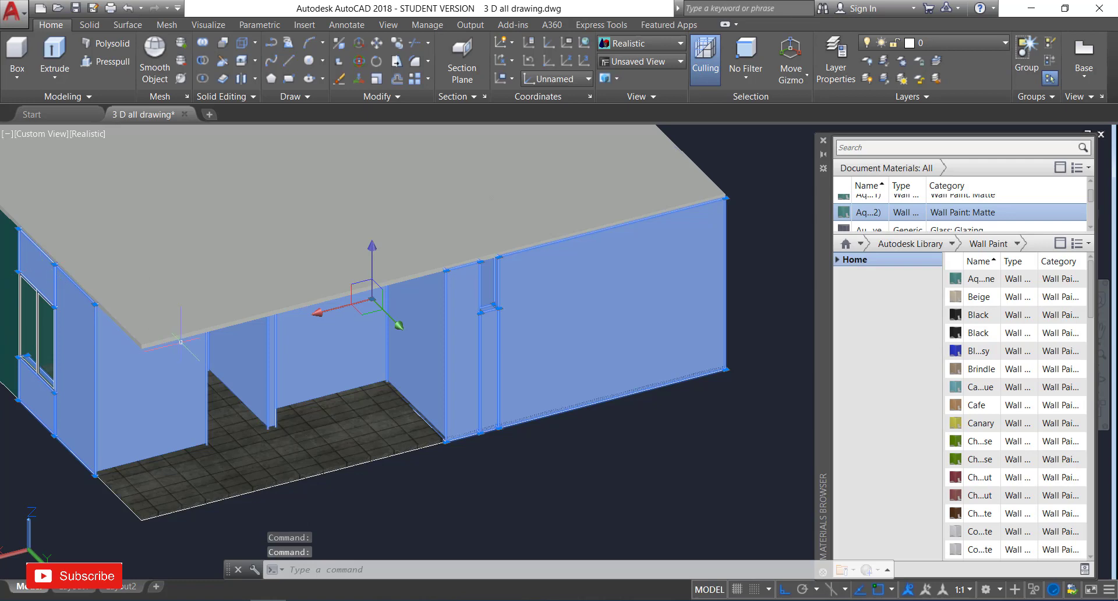
scroll(180, 342, "down", 4)
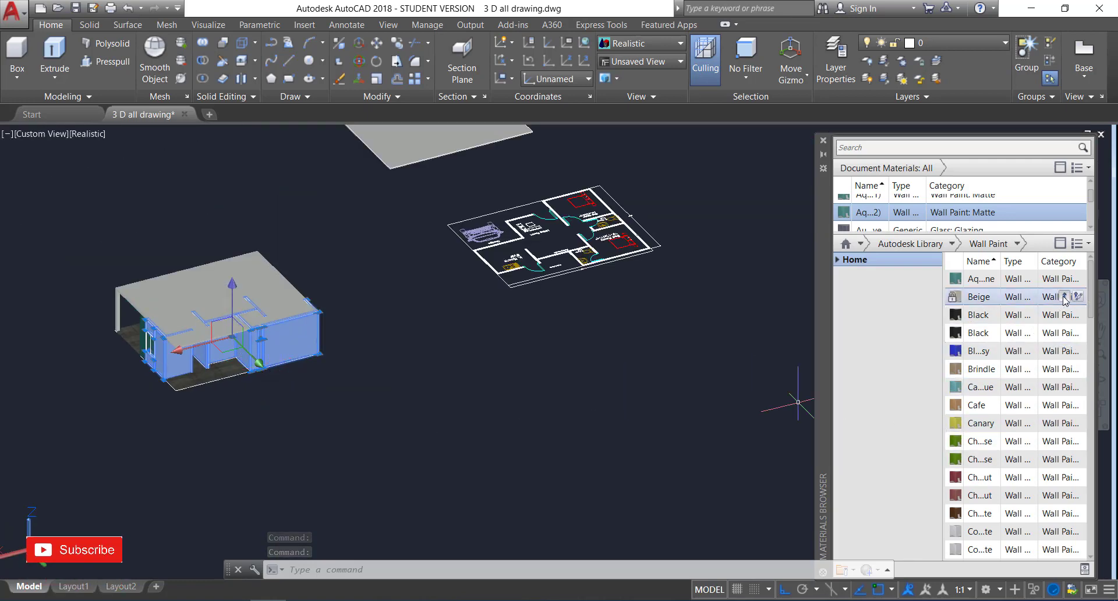
left_click(1063, 297)
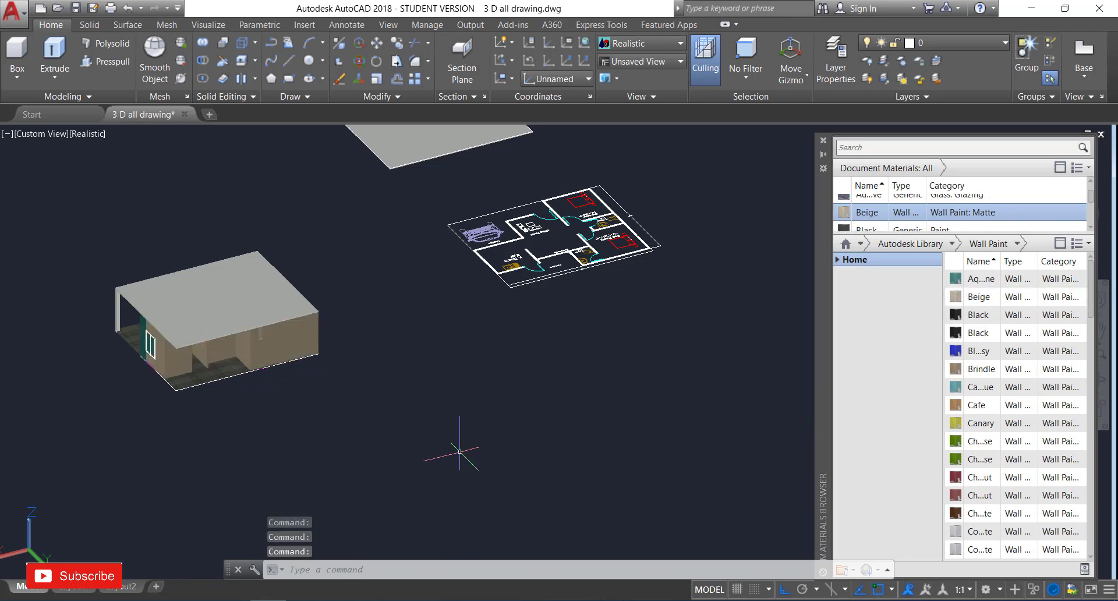
Apply the "Beige" wall paint to the unpainted wall pieces around and beside the window on the side opposite the garage.
left_click(1103, 382)
left_click_drag(474, 374, 343, 350)
scroll(326, 209, "up", 2)
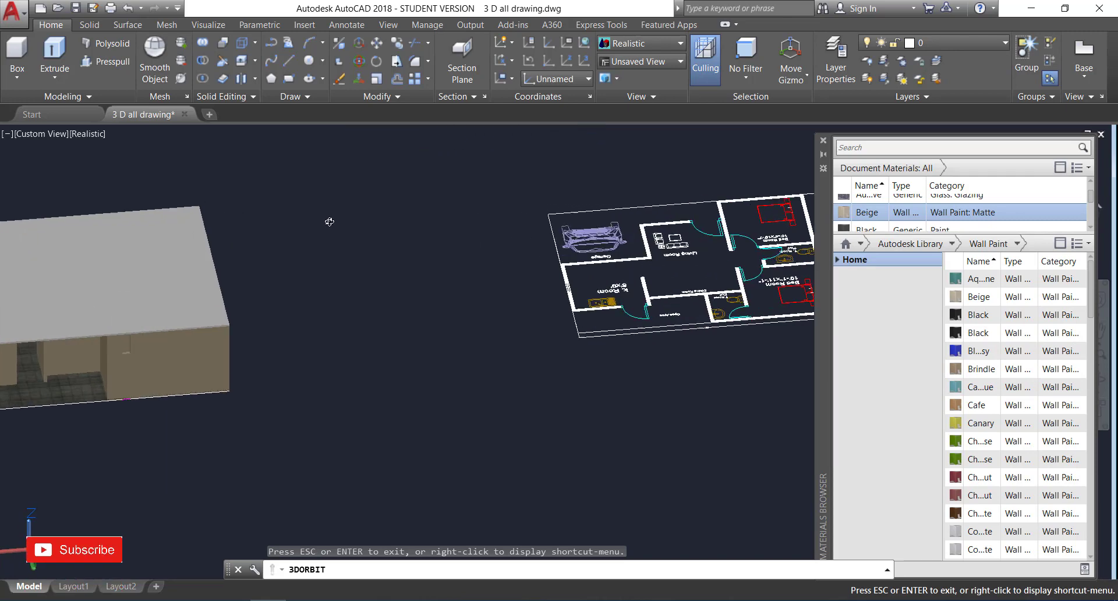
left_click_drag(381, 267, 580, 264)
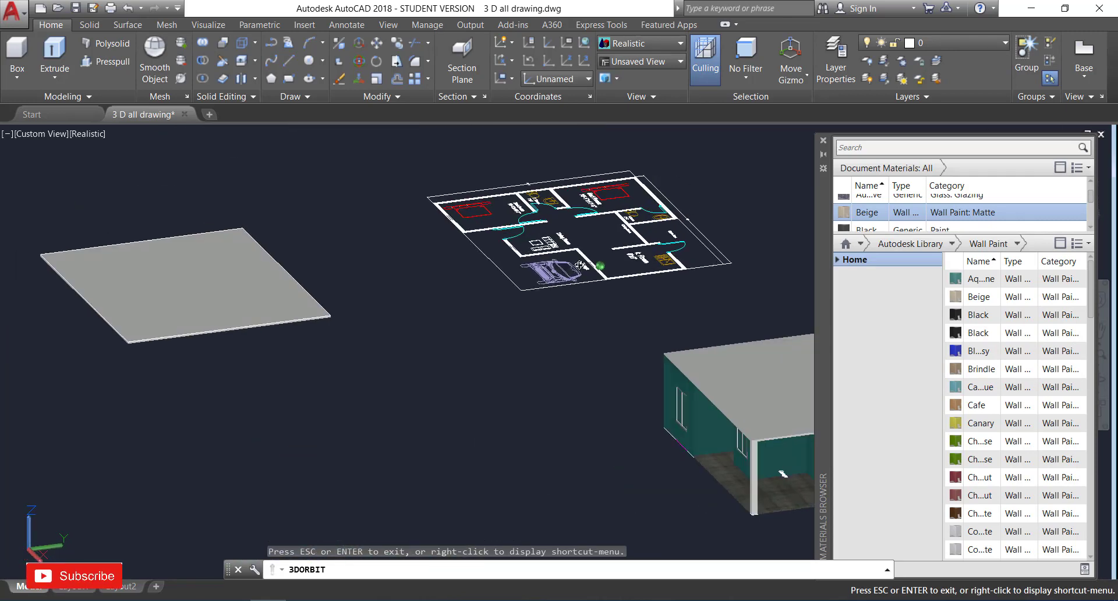
scroll(480, 355, "down", 4)
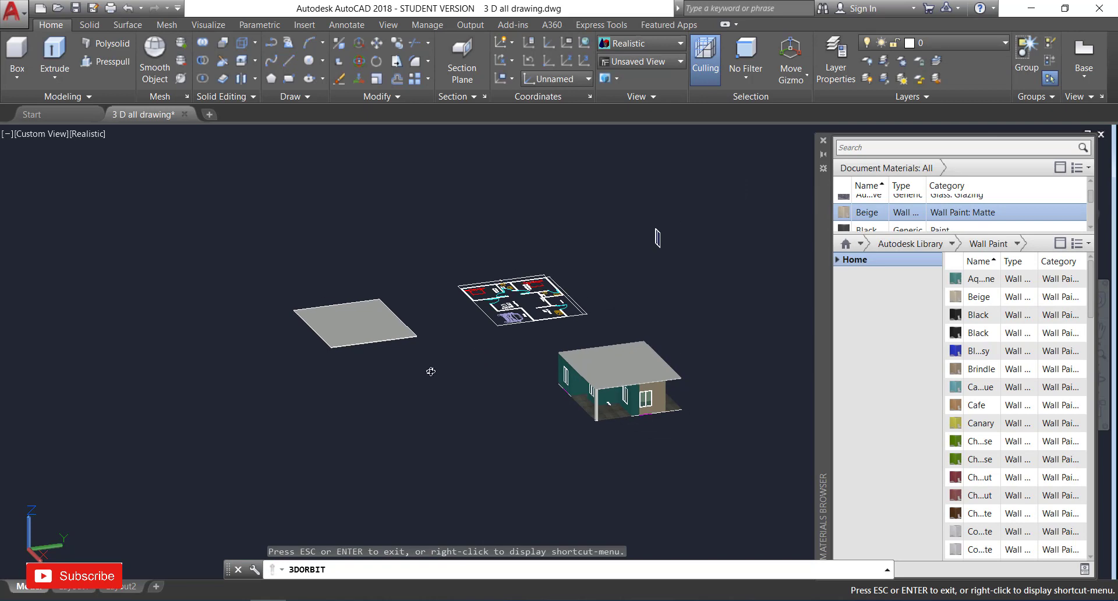
left_click_drag(430, 371, 600, 428)
scroll(654, 253, "up", 4)
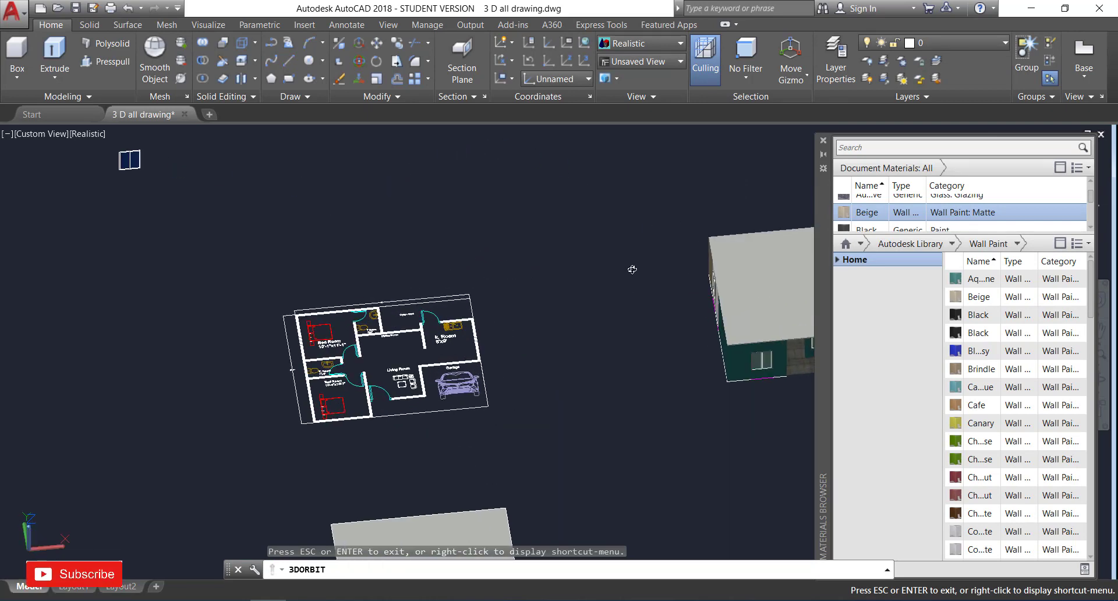
left_click_drag(665, 355, 494, 316)
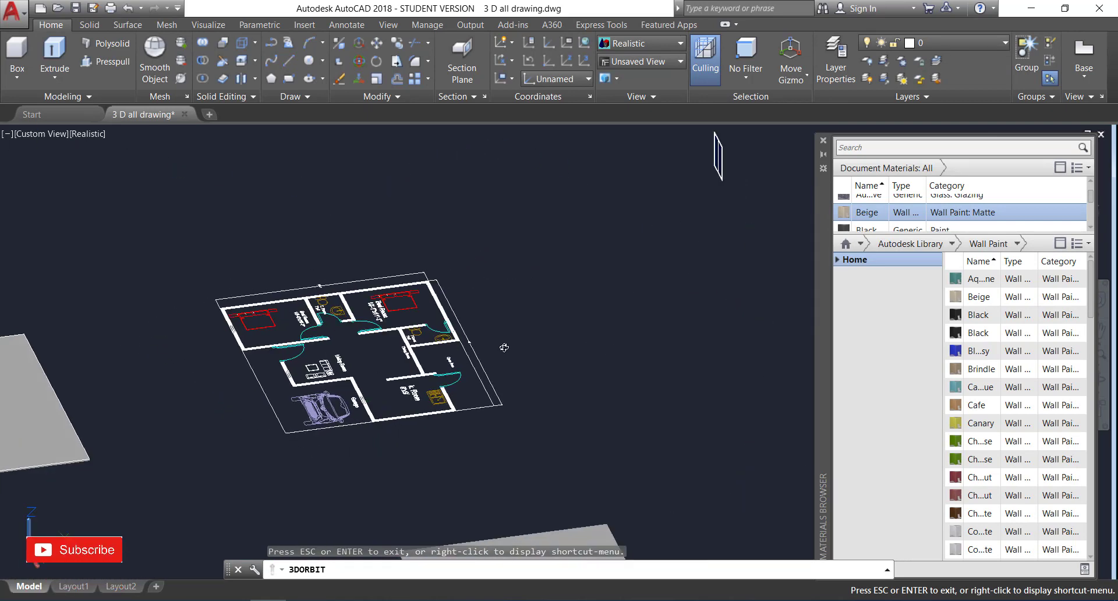
scroll(509, 340, "down", 2)
scroll(510, 340, "down", 4)
left_click_drag(610, 442, 337, 429)
scroll(361, 342, "up", 4)
scroll(361, 342, "up", 5)
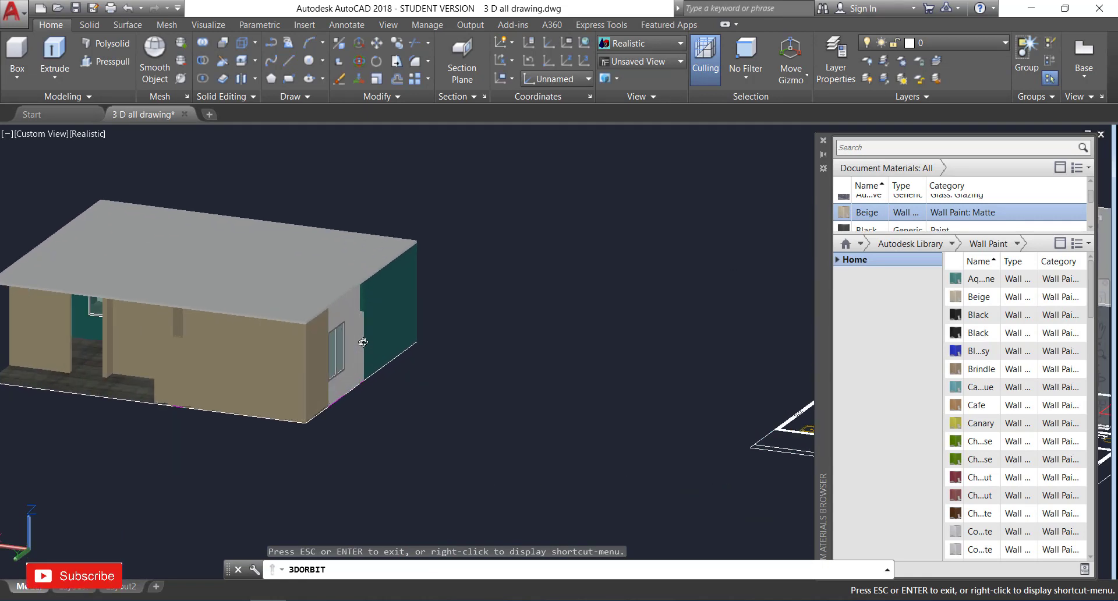
mouse_move(409, 406)
left_mouse_down()
mouse_move(464, 404)
mouse_move(429, 406)
left_mouse_up()
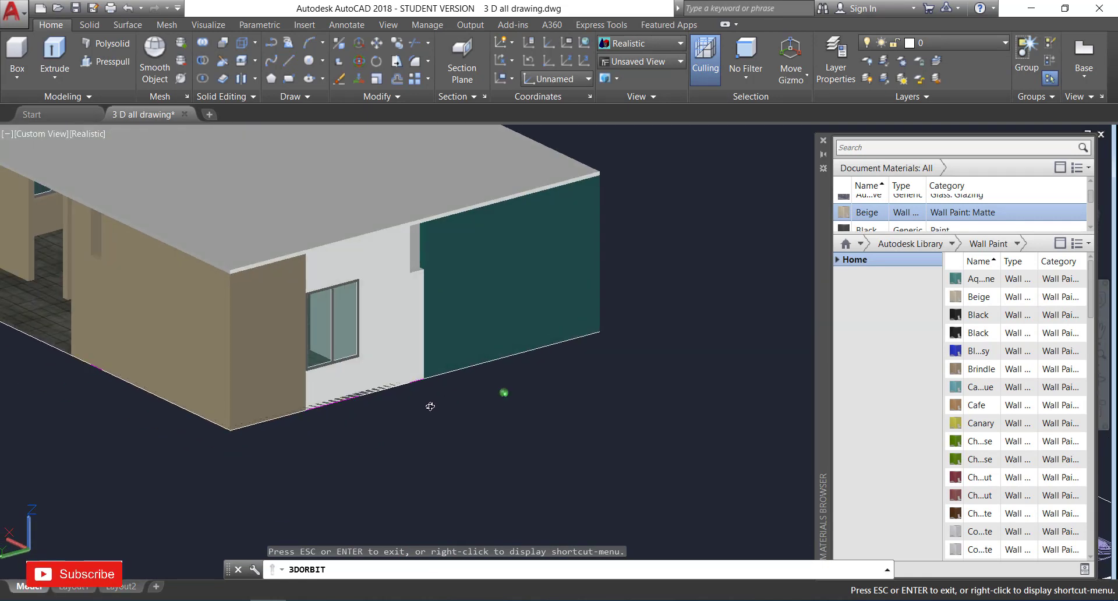
key("Escape")
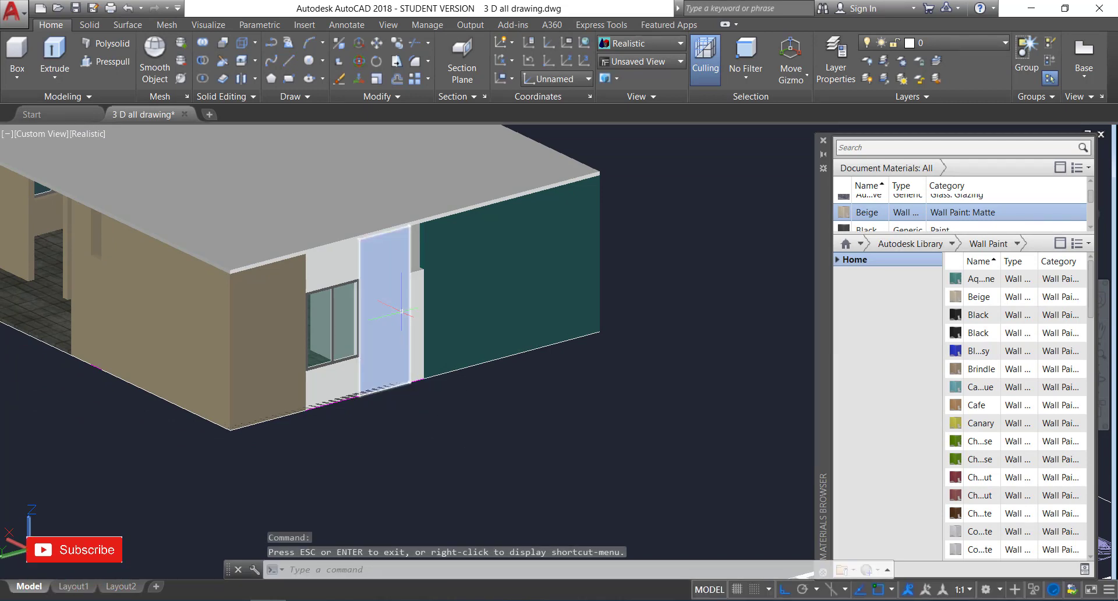
left_click(384, 314)
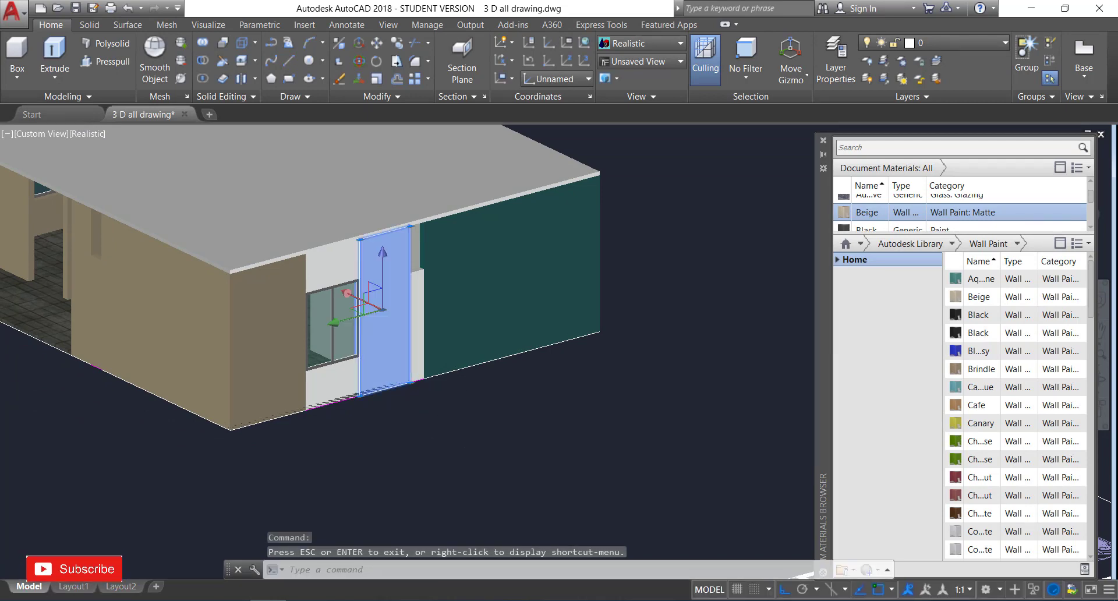
left_click(344, 264)
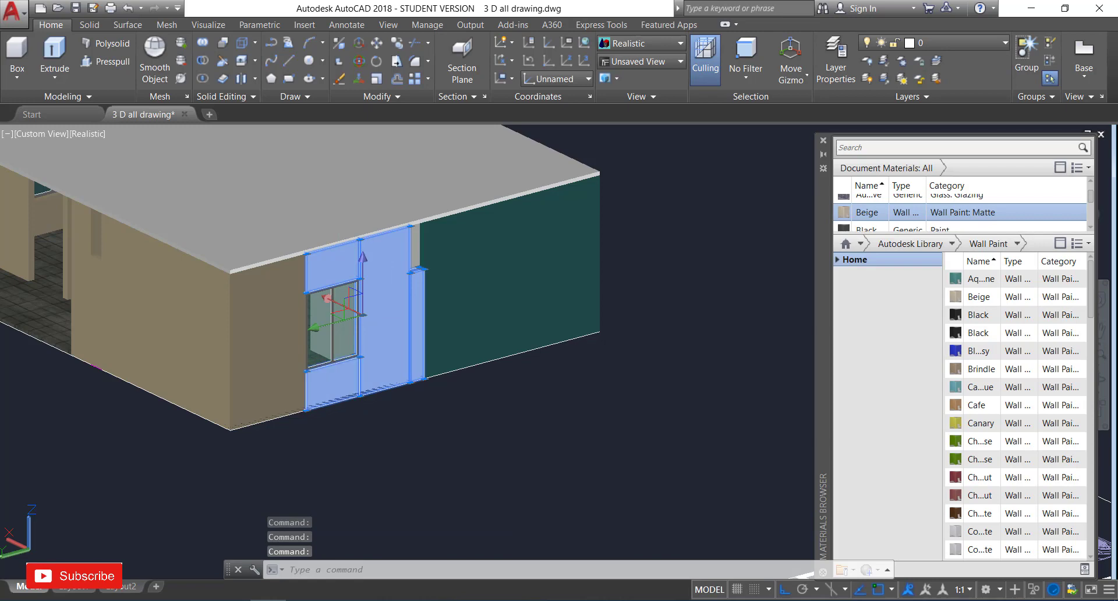
left_click(1064, 297)
key("Escape")
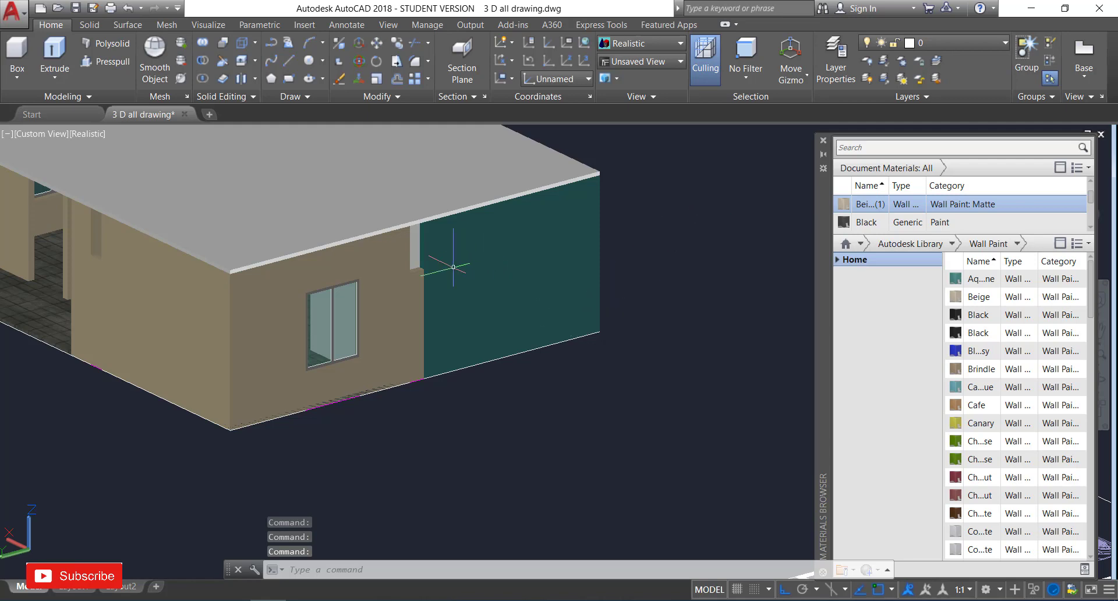
Check the narrow opening beside the teal side wall and close the materials browser.
scroll(442, 262, "up", 6)
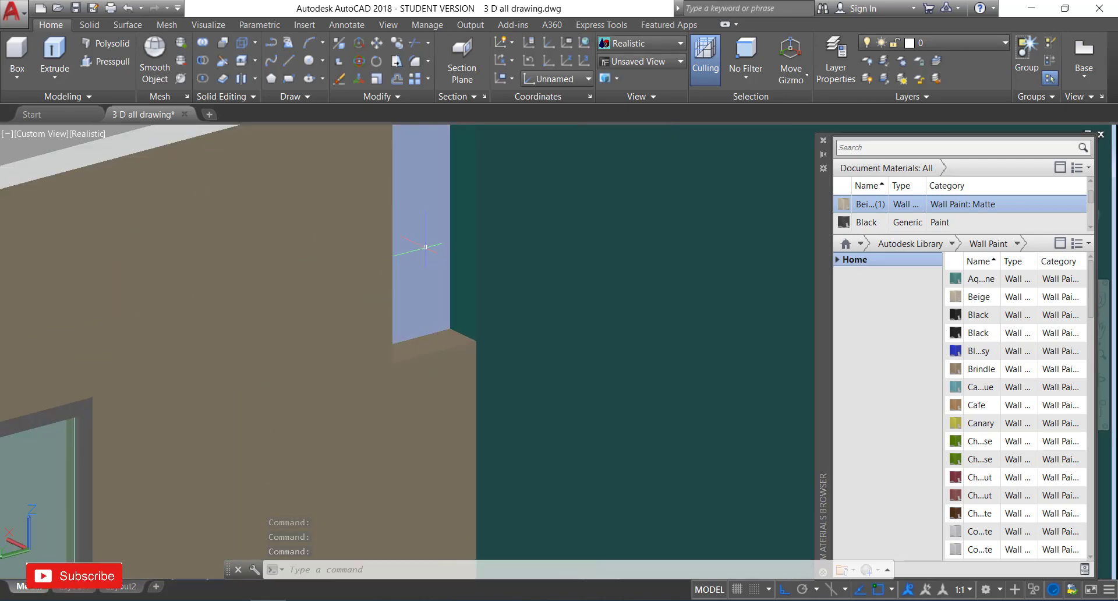
scroll(426, 246, "down", 8)
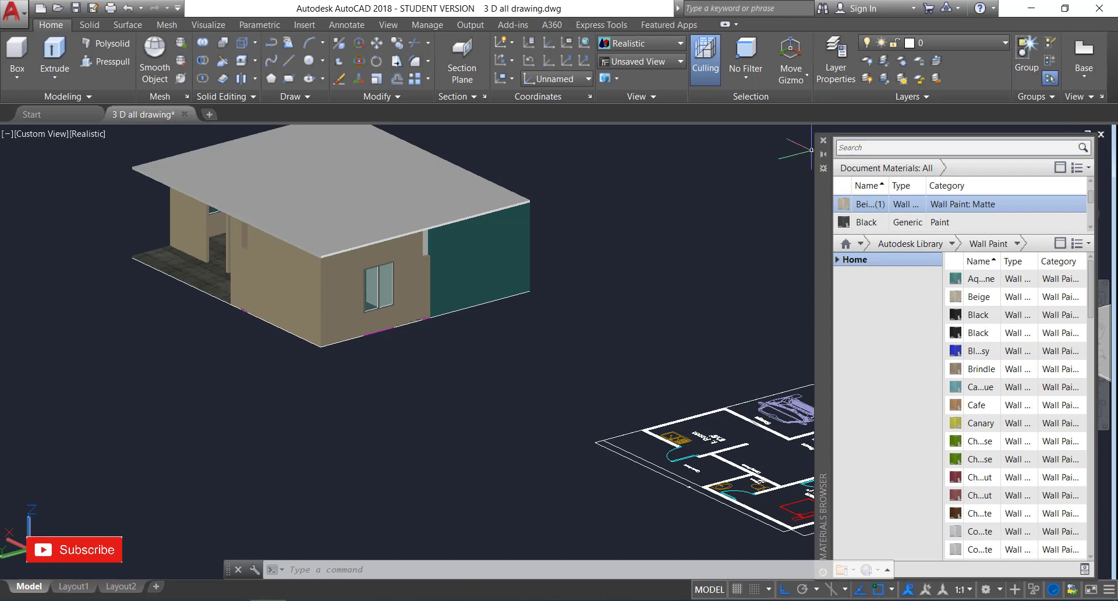
left_click(823, 141)
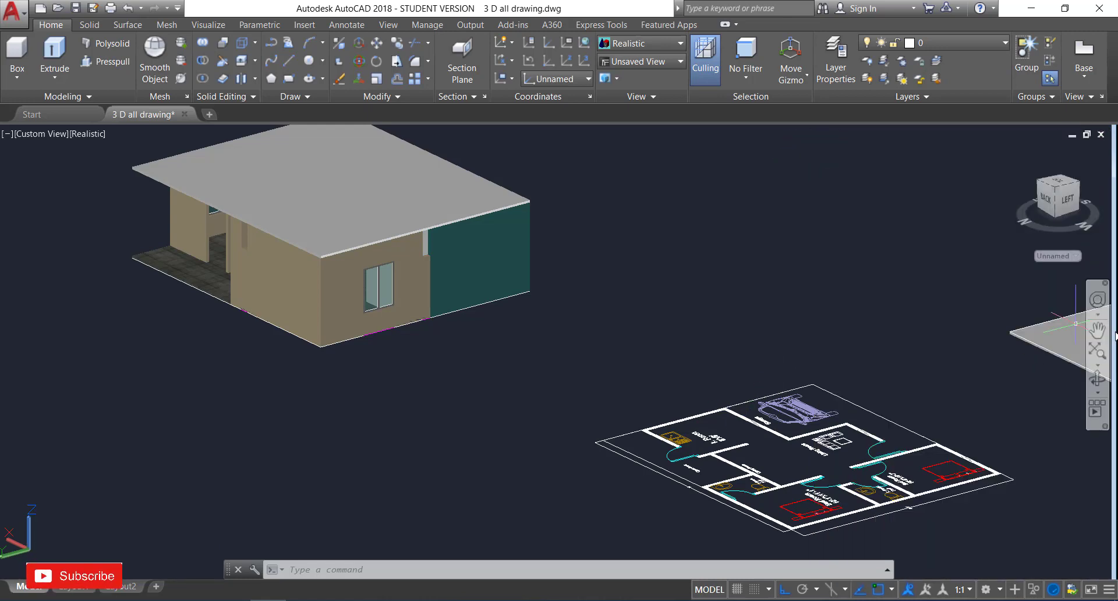
Orbit around the house to examine the painted walls, windows, garage post and tiled floor from the front and sides.
left_click(1096, 379)
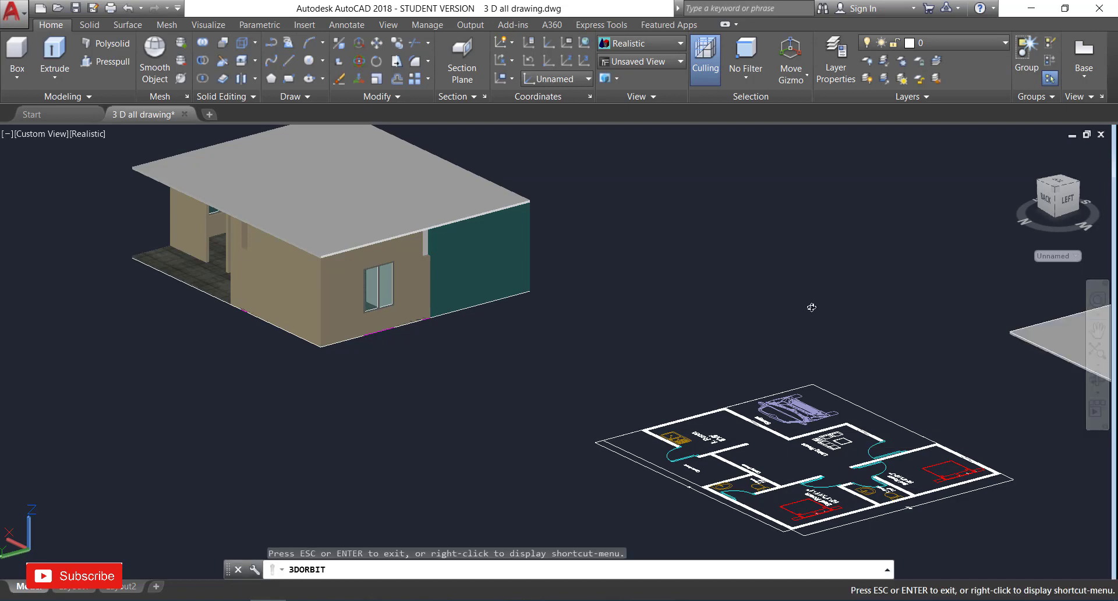
left_click_drag(811, 305, 676, 332)
scroll(640, 314, "down", 5)
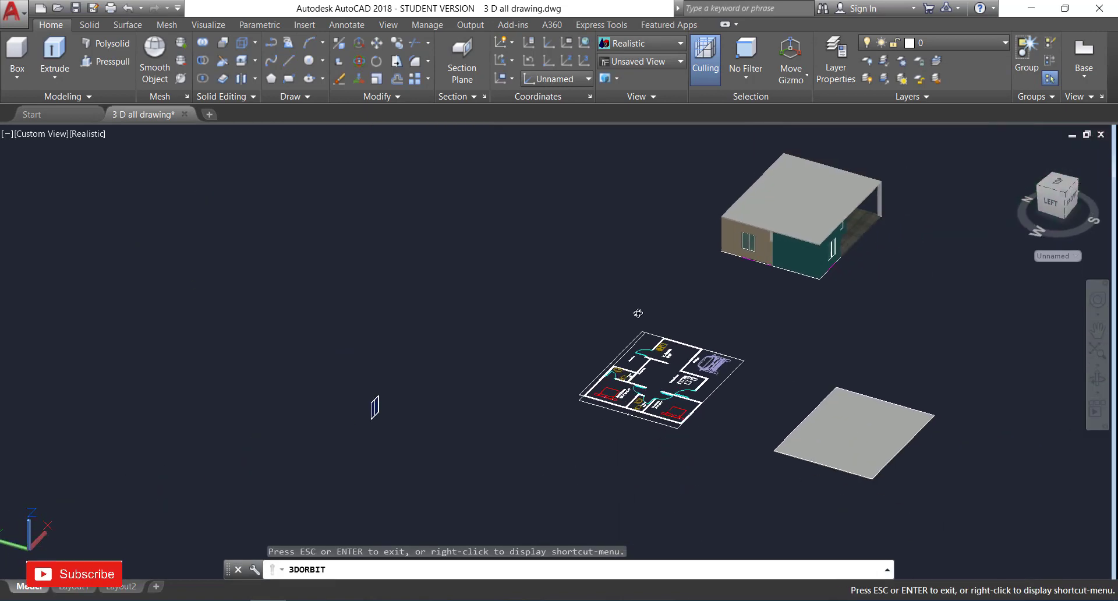
left_click_drag(885, 244, 890, 442)
scroll(891, 320, "up", 3)
scroll(890, 319, "up", 2)
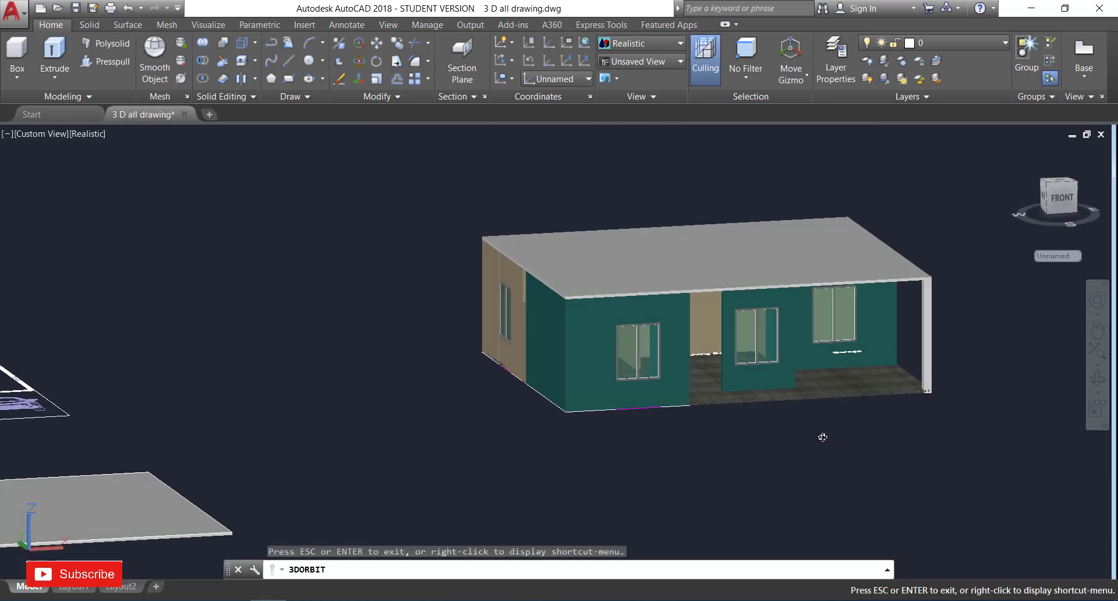
mouse_move(763, 423)
left_mouse_down()
mouse_move(757, 441)
mouse_move(746, 414)
left_mouse_up()
scroll(634, 455, "up", 4)
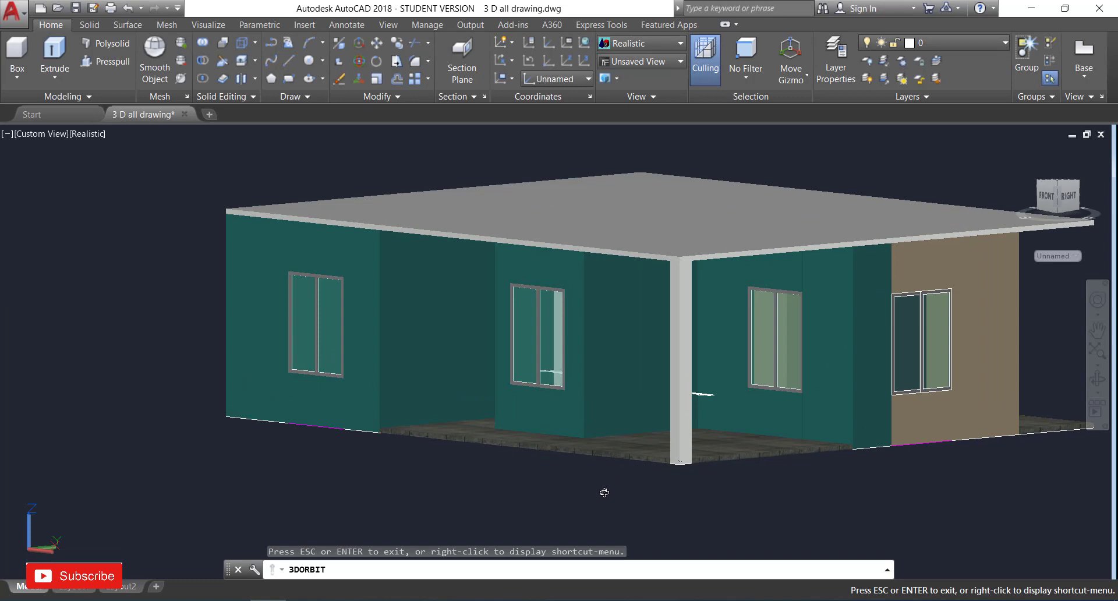
left_click_drag(605, 492, 631, 503)
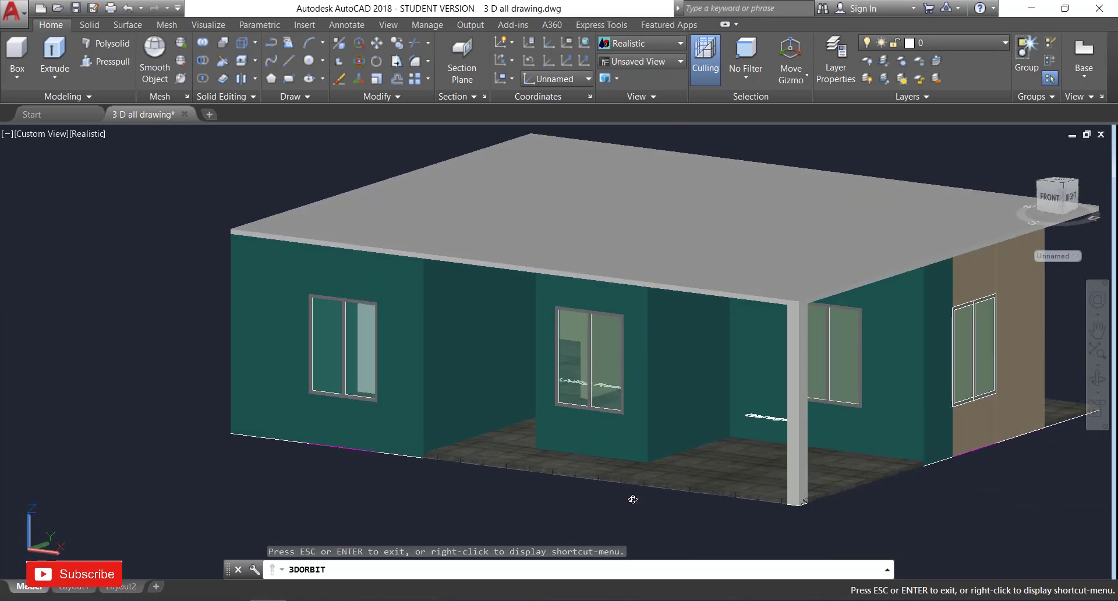
scroll(633, 499, "up", 8)
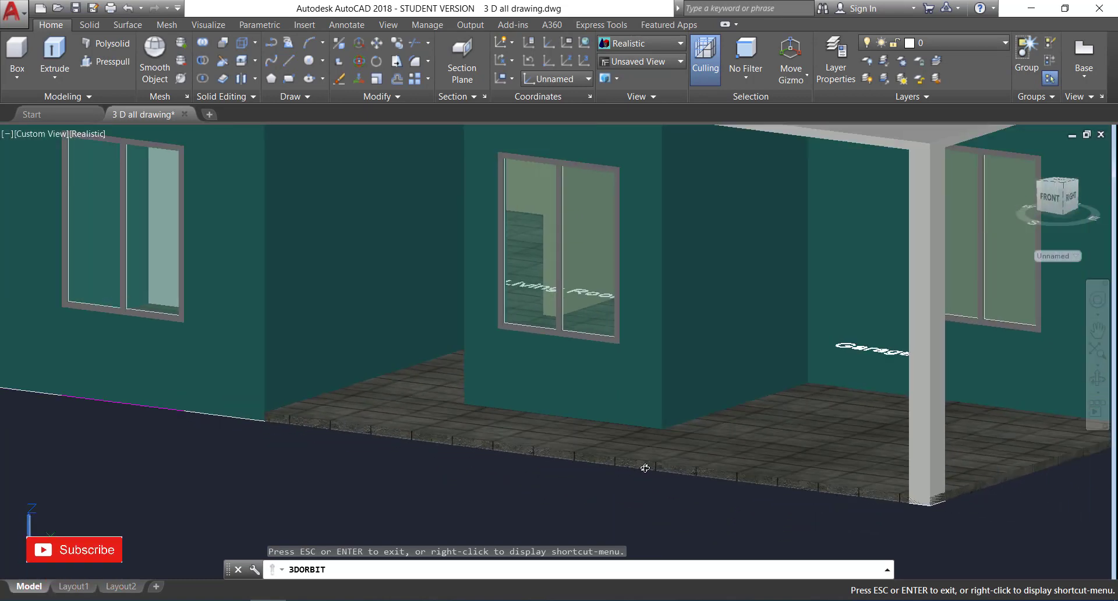
scroll(645, 467, "down", 8)
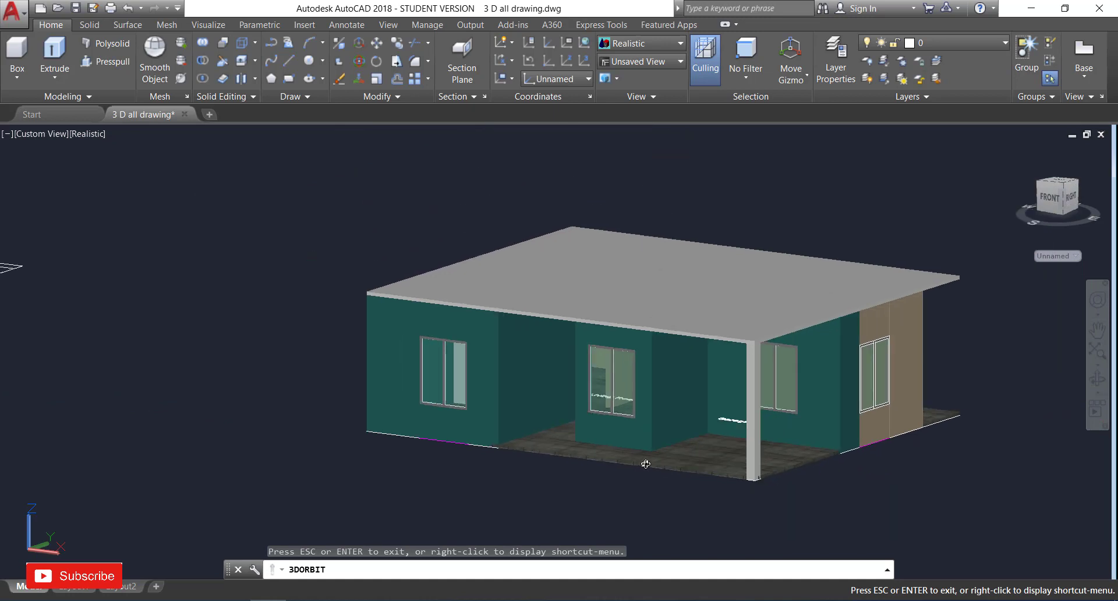